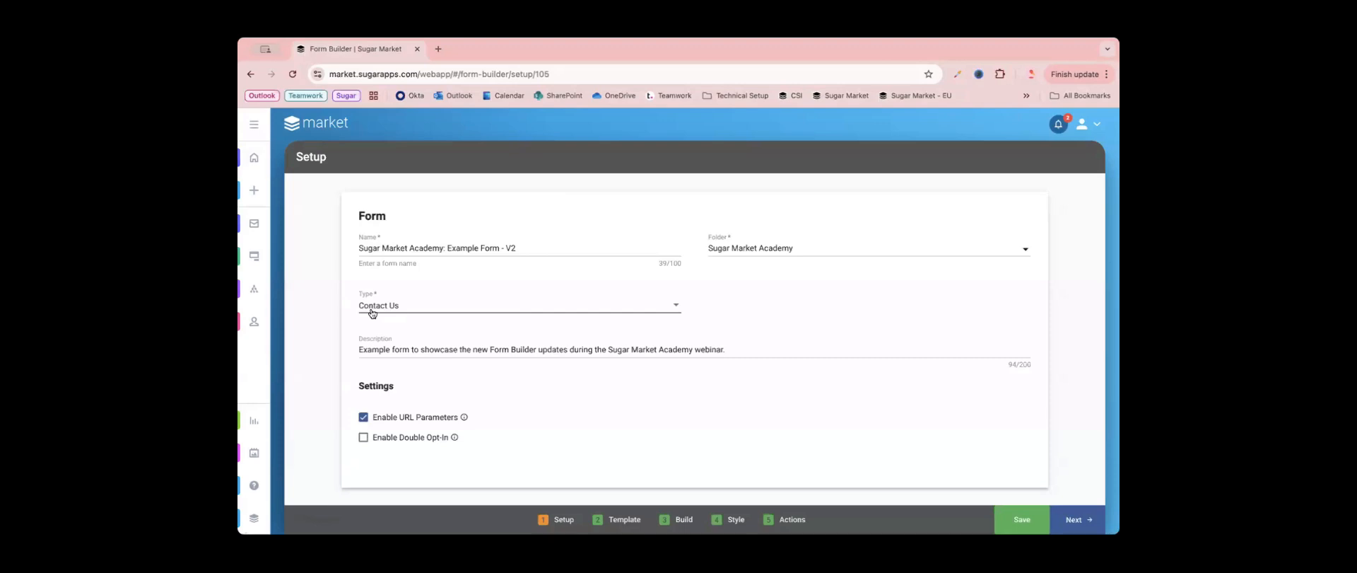
- Review the available form types and set the type to Event
left_click(389, 307)
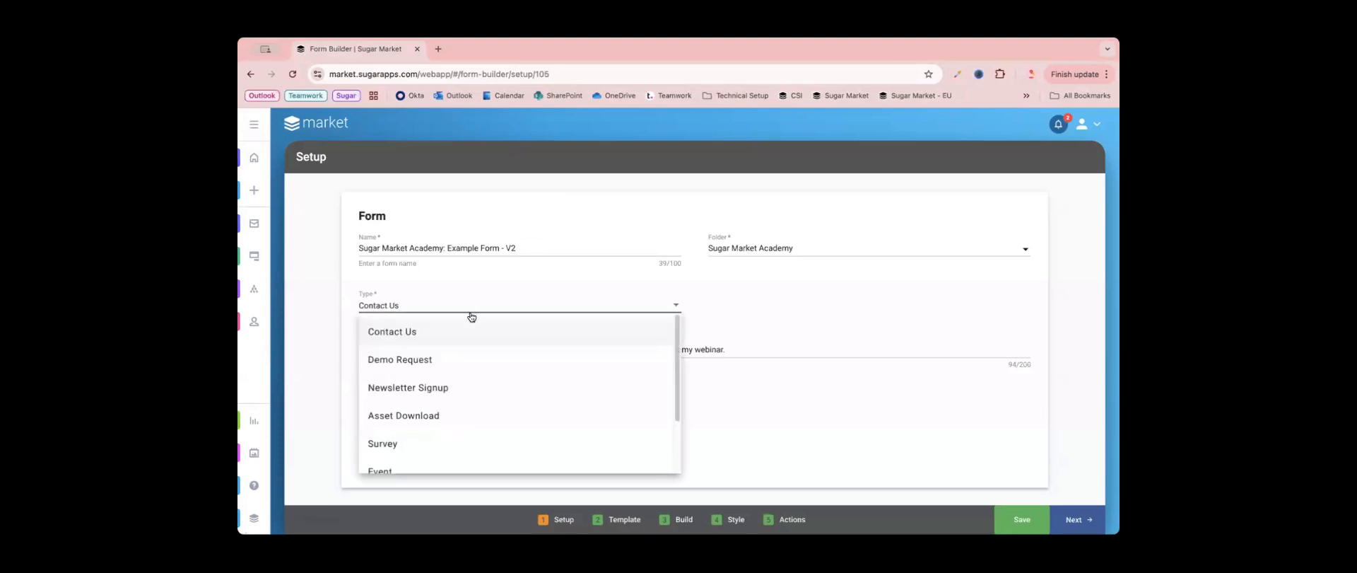
scroll(453, 379, "down", 3)
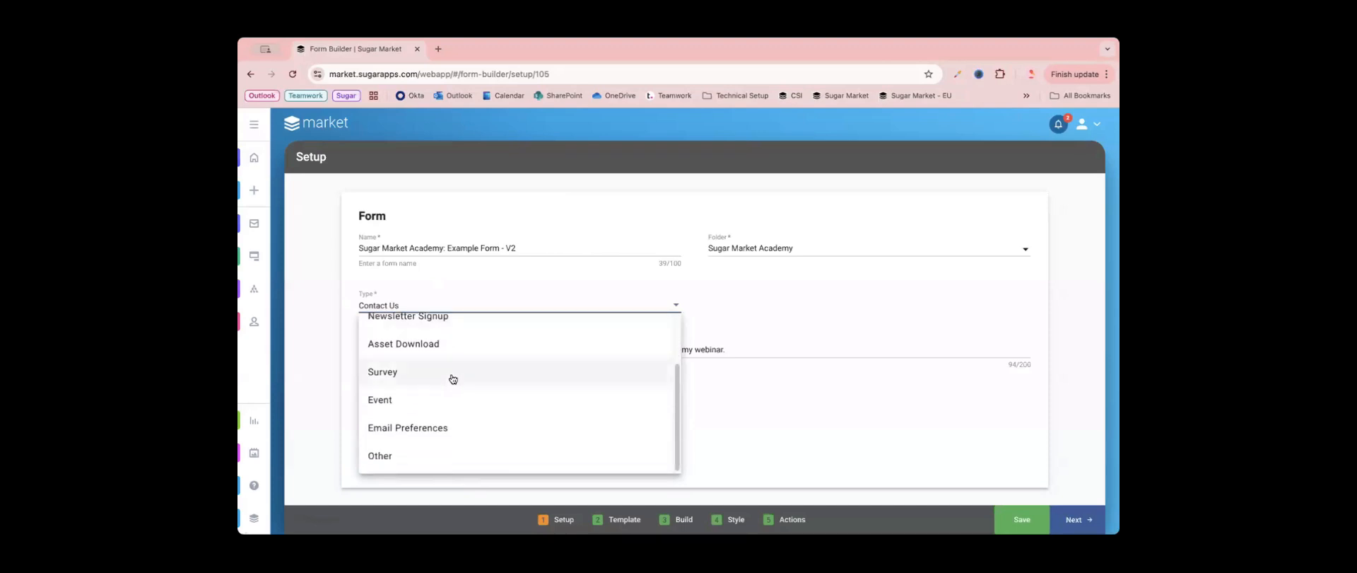
scroll(454, 379, "up", 3)
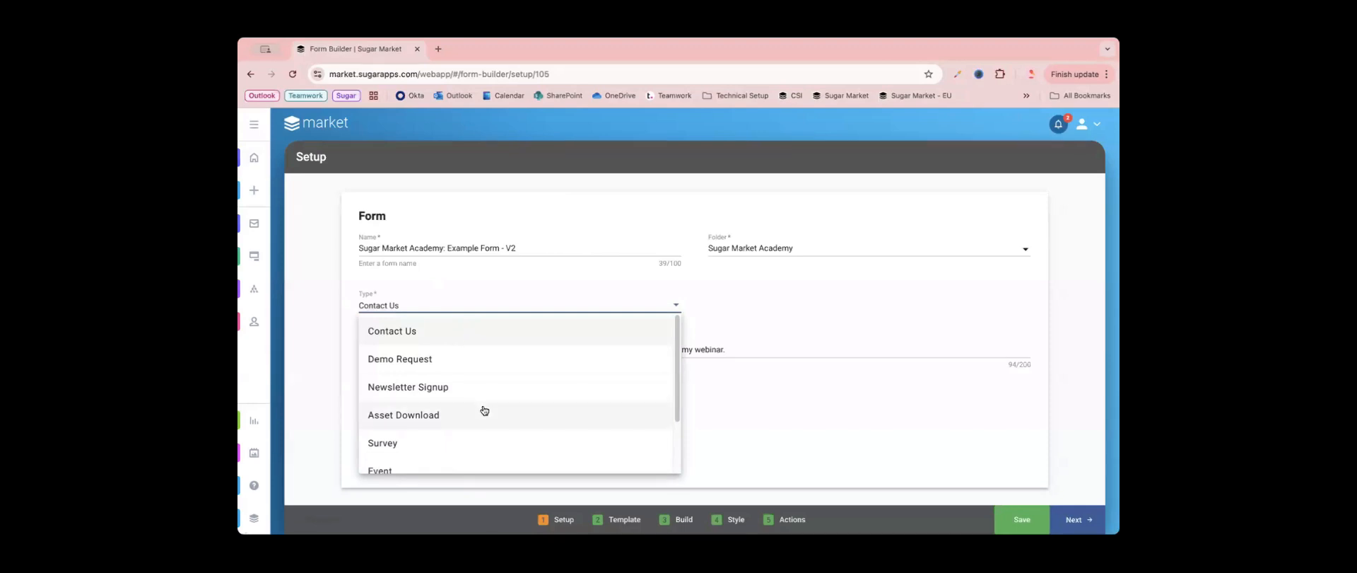
scroll(479, 409, "down", 1)
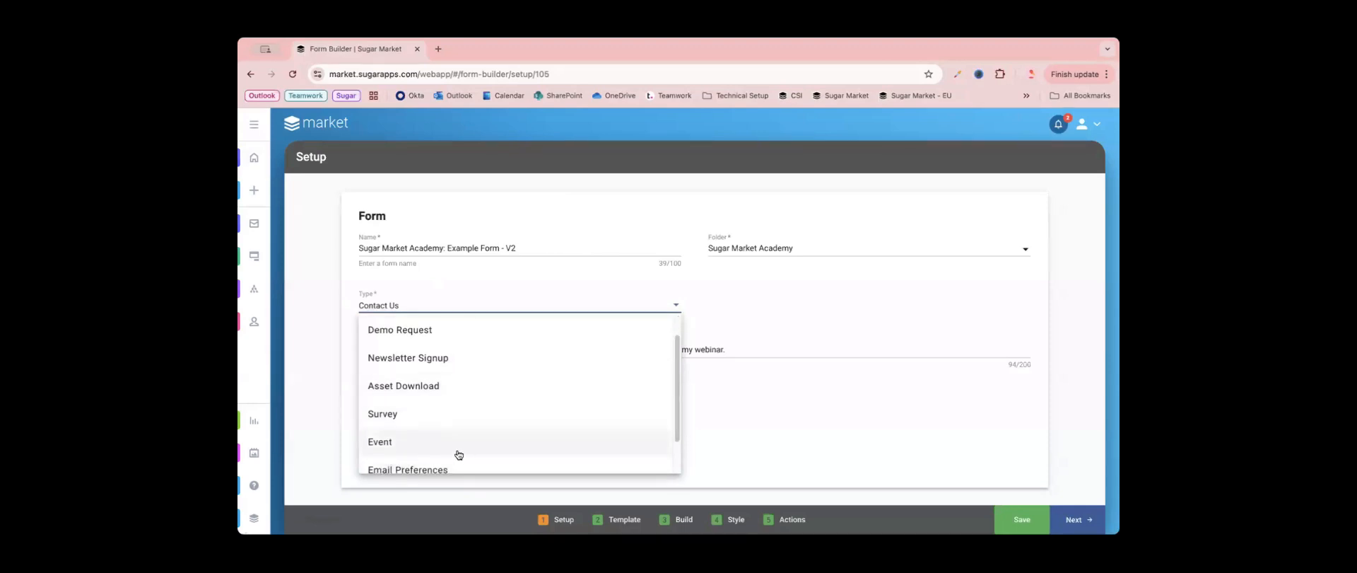
left_click(458, 454)
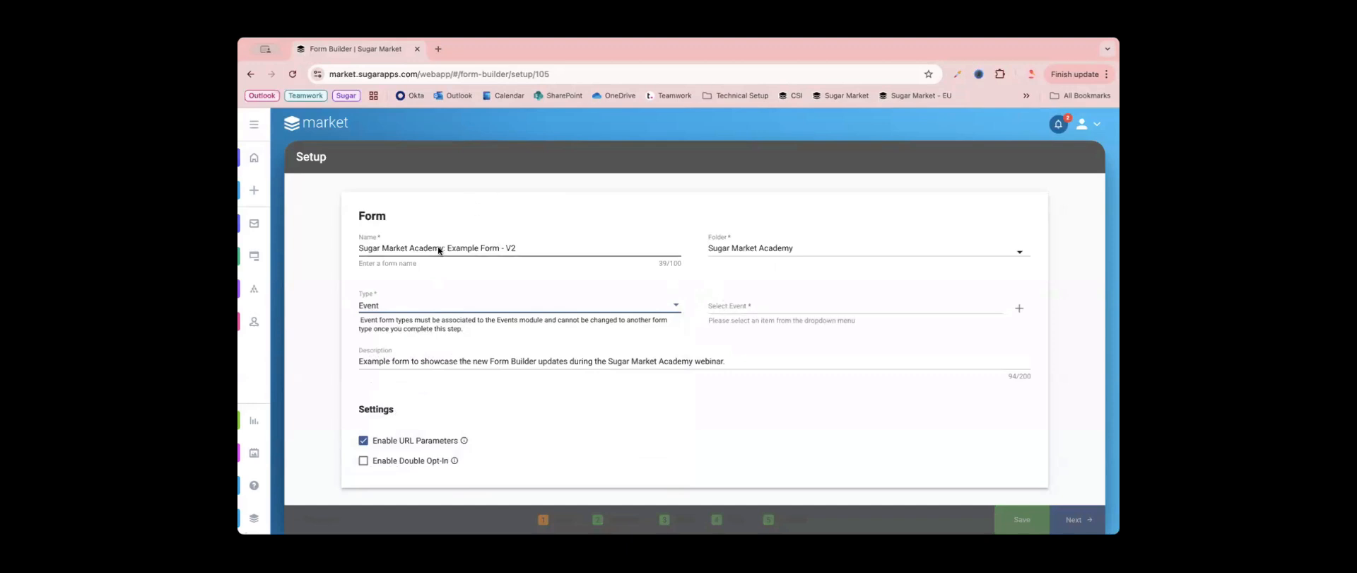
- Set the form type back to Contact Us
left_click(467, 305)
scroll(463, 421, "down", 2)
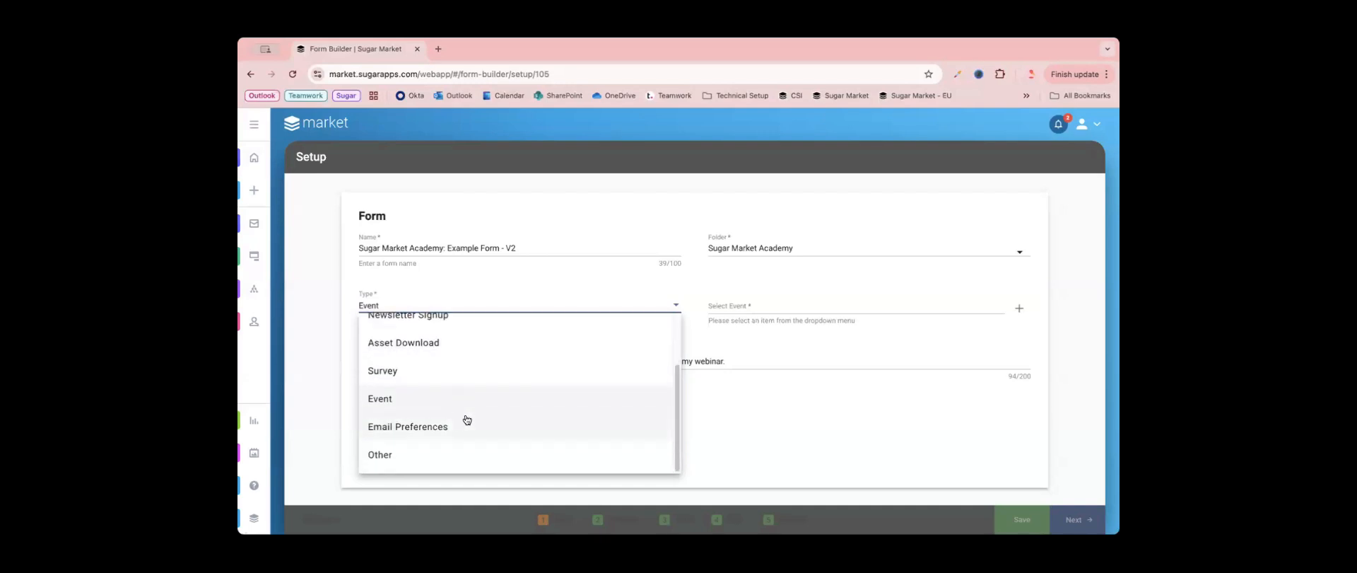
scroll(467, 419, "up", 3)
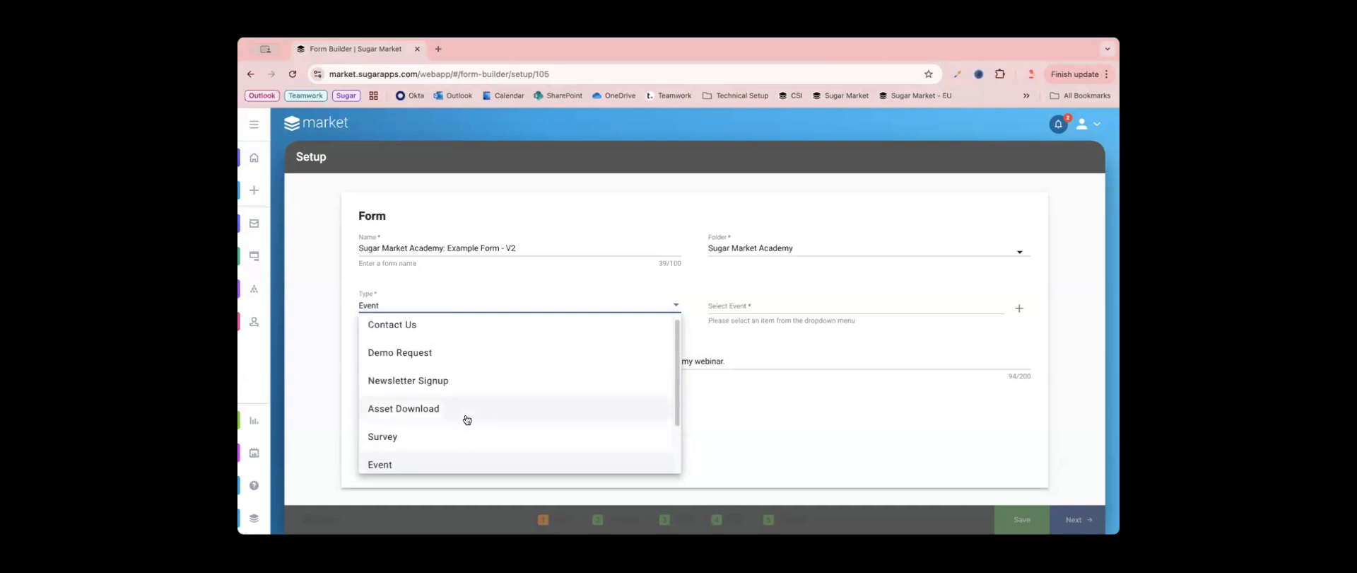
left_click(461, 333)
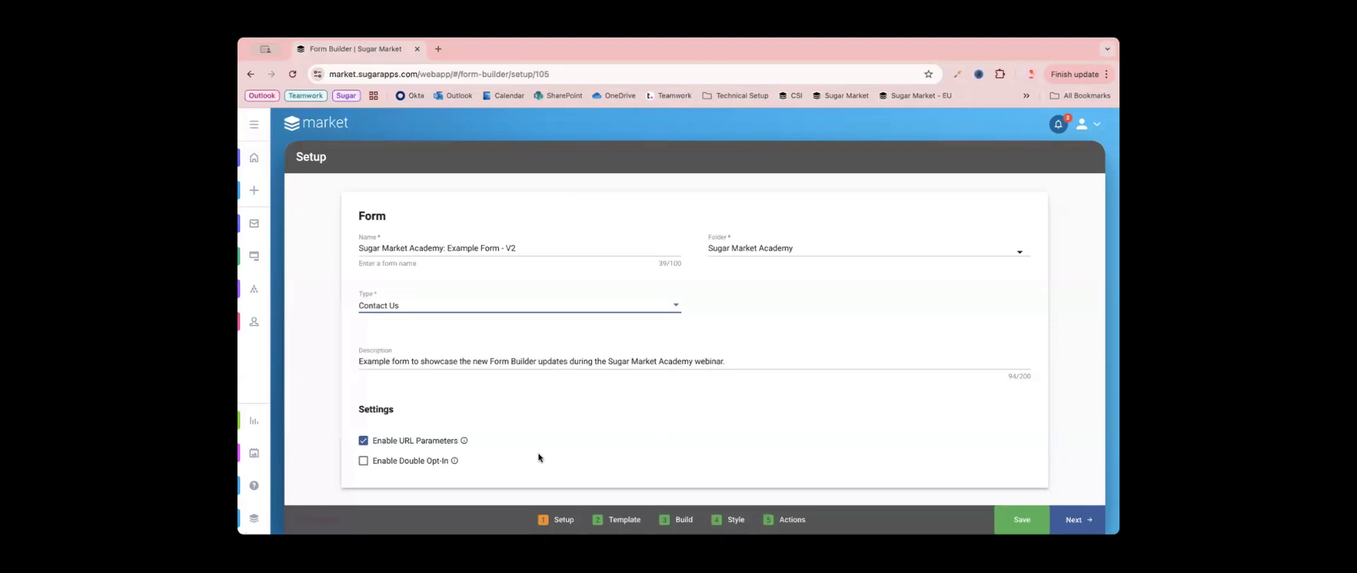
- Proceed to the Template stage, check the custom and pre-built templates, and continue to the Build stage without choosing another template
mouse_move(466, 442)
left_click(1087, 524)
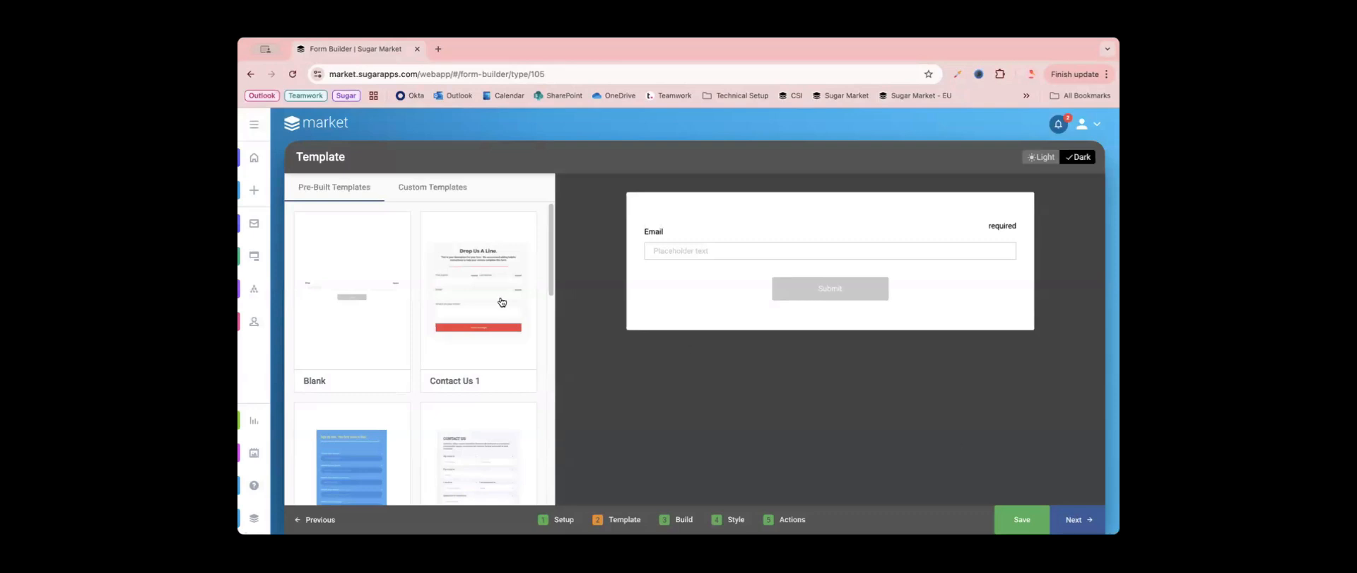
left_click(439, 186)
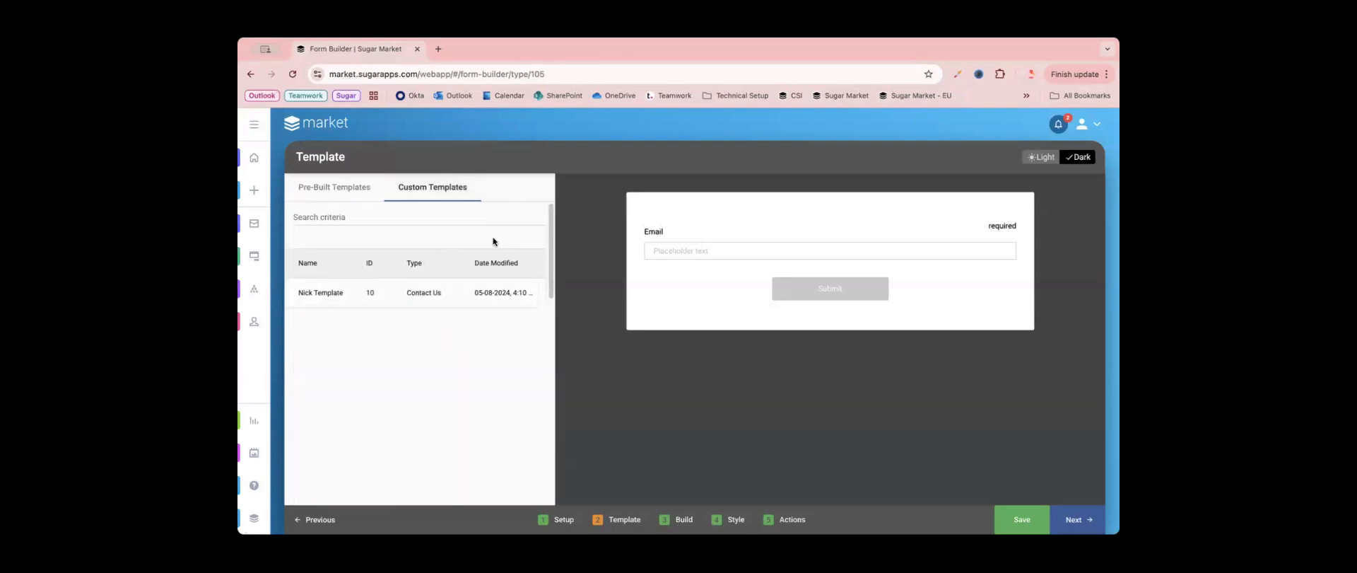
left_click(348, 189)
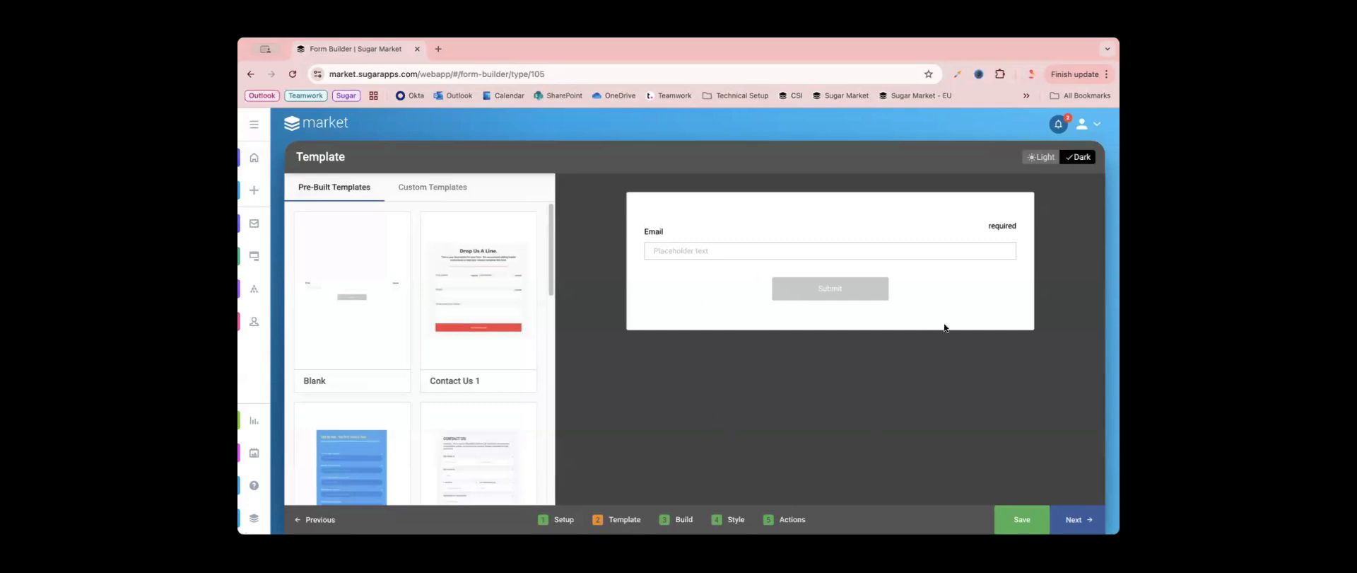
left_click(1096, 521)
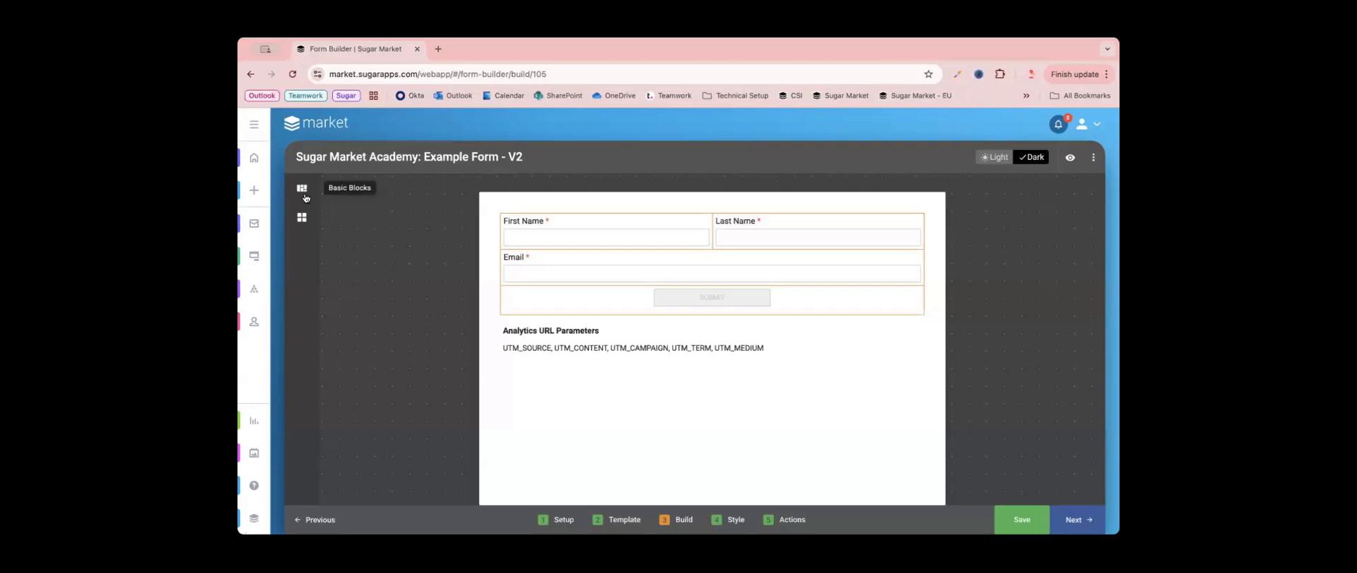
- Add three empty rows to the form between the Email field and the submit button
left_click(306, 197)
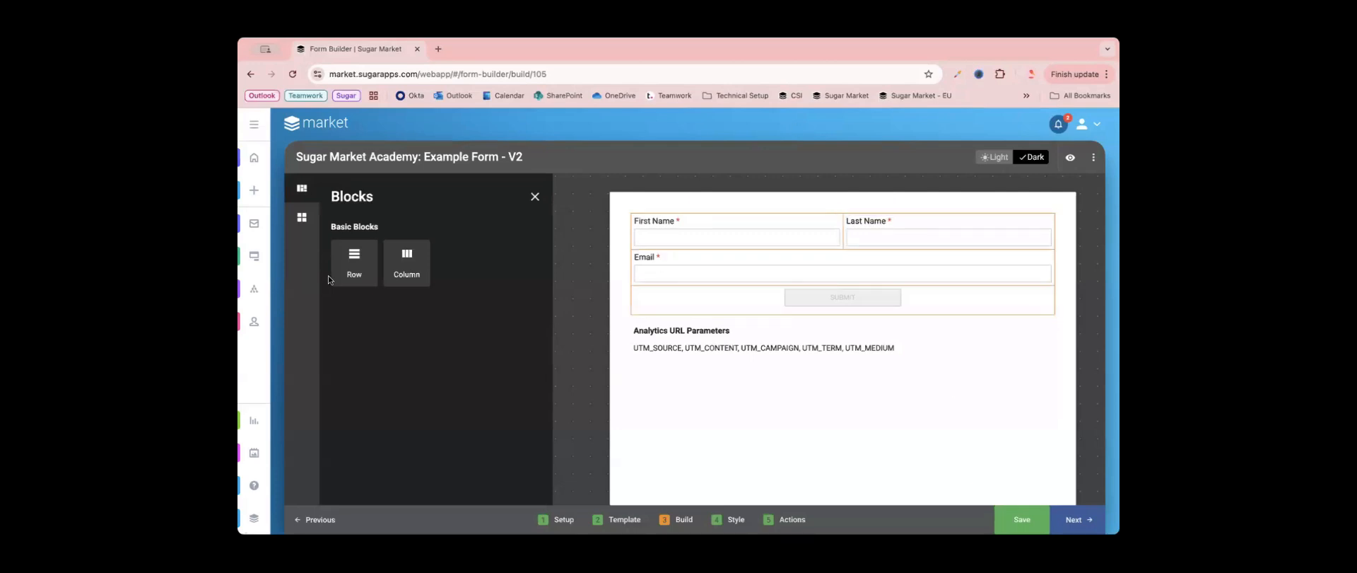
left_click_drag(355, 261, 699, 312)
left_click_drag(361, 273, 768, 280)
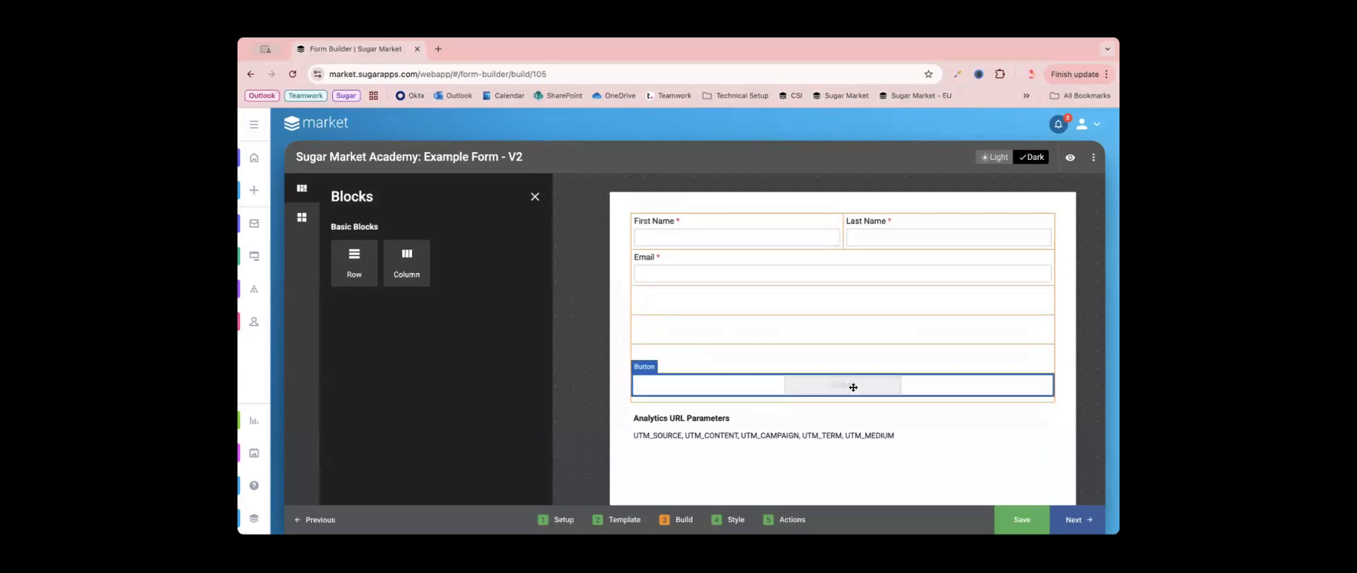
- Try out a second column in the empty row directly below Email and delete the extra column
left_click_drag(418, 257, 818, 303)
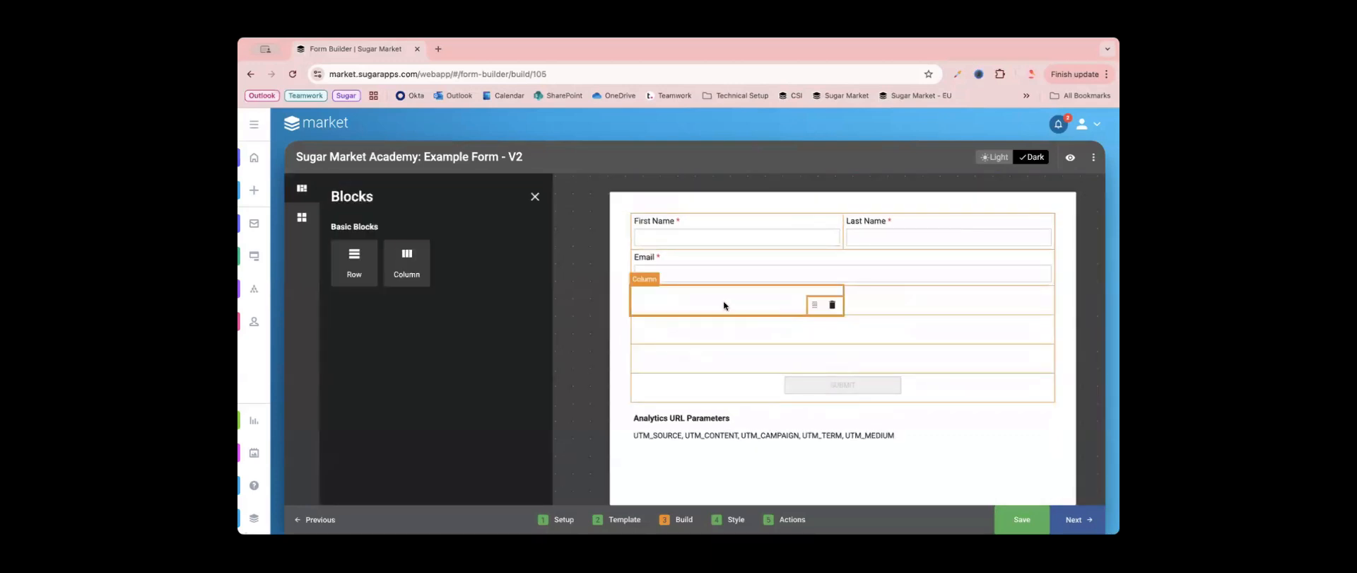
left_click_drag(406, 263, 912, 284)
left_click(701, 295)
left_click(1044, 305)
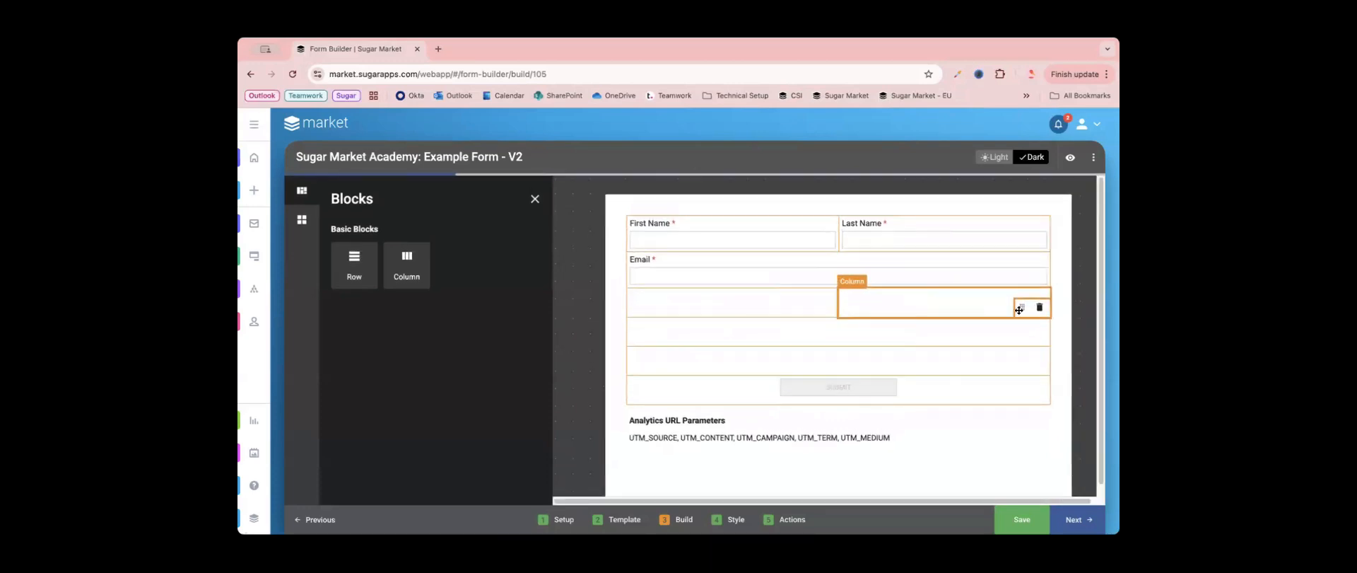
left_click(1044, 305)
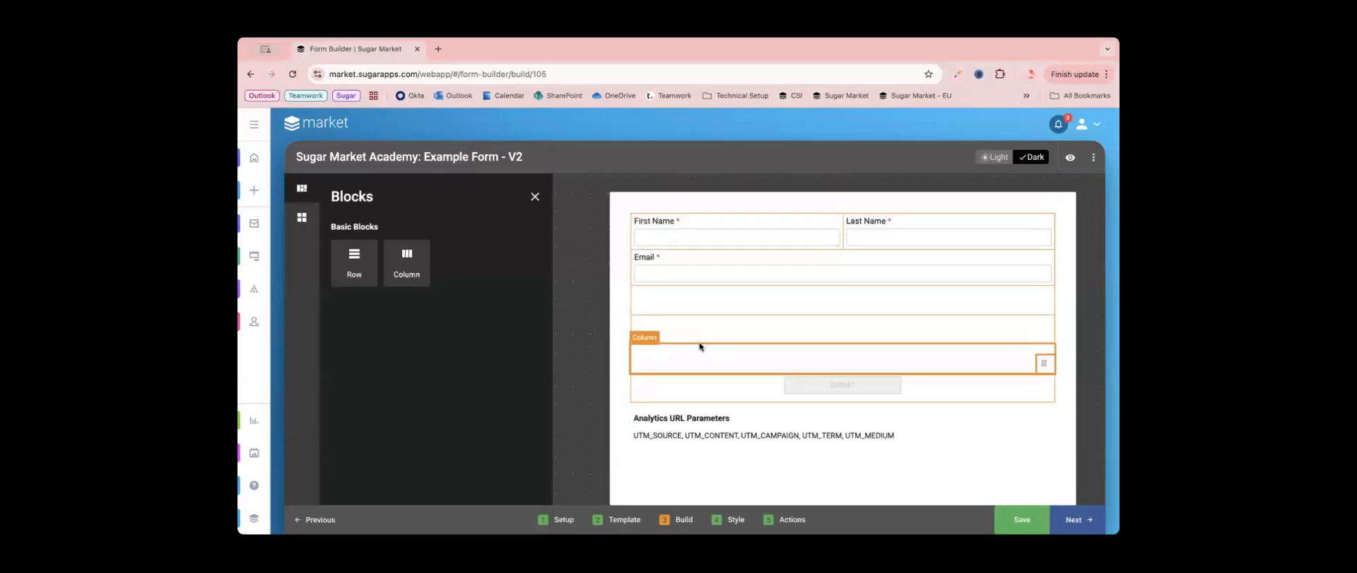
- Place a Multi Line Text element in the empty row directly above the submit button
left_click(536, 197)
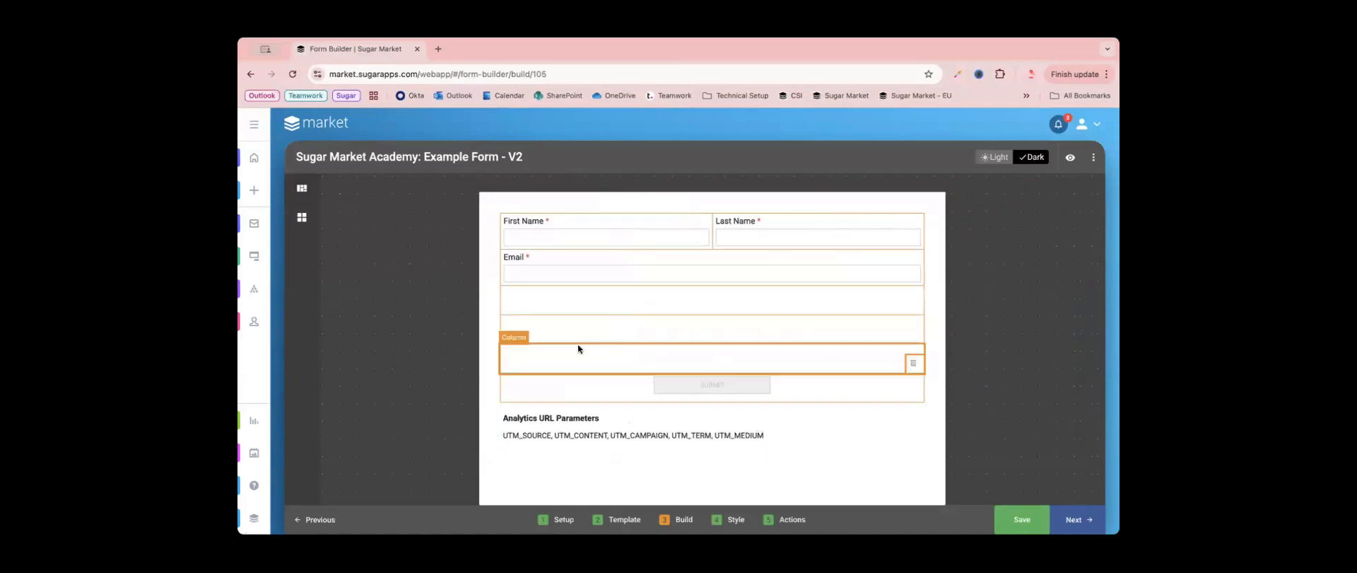
left_click(302, 219)
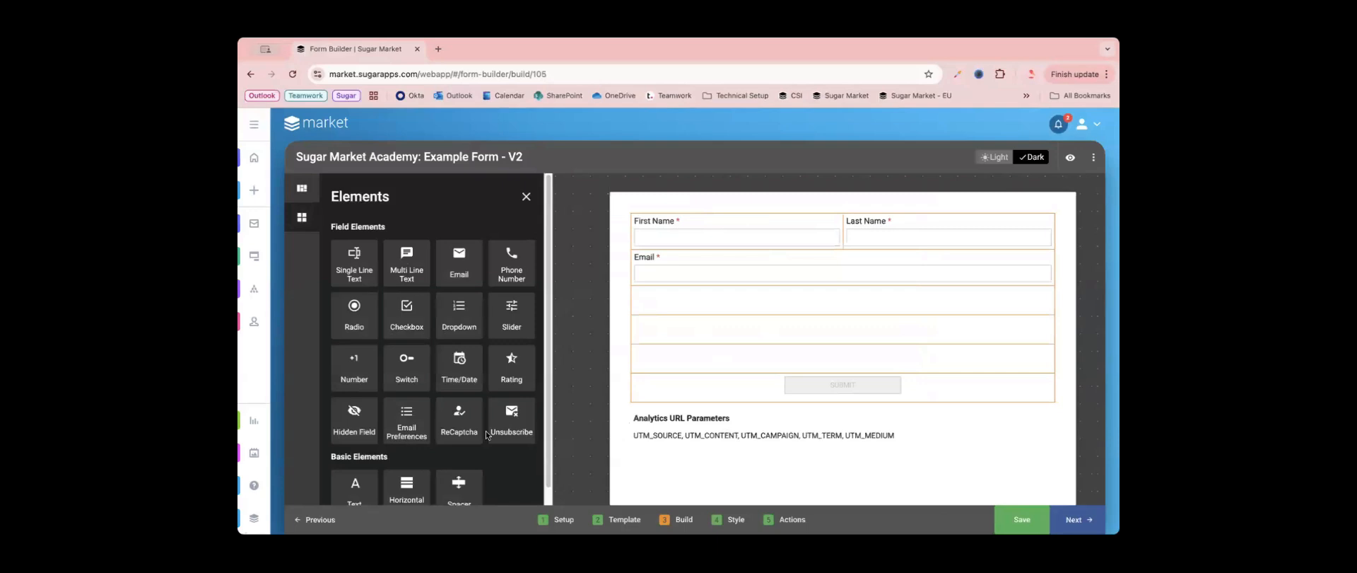
scroll(486, 434, "down", 1)
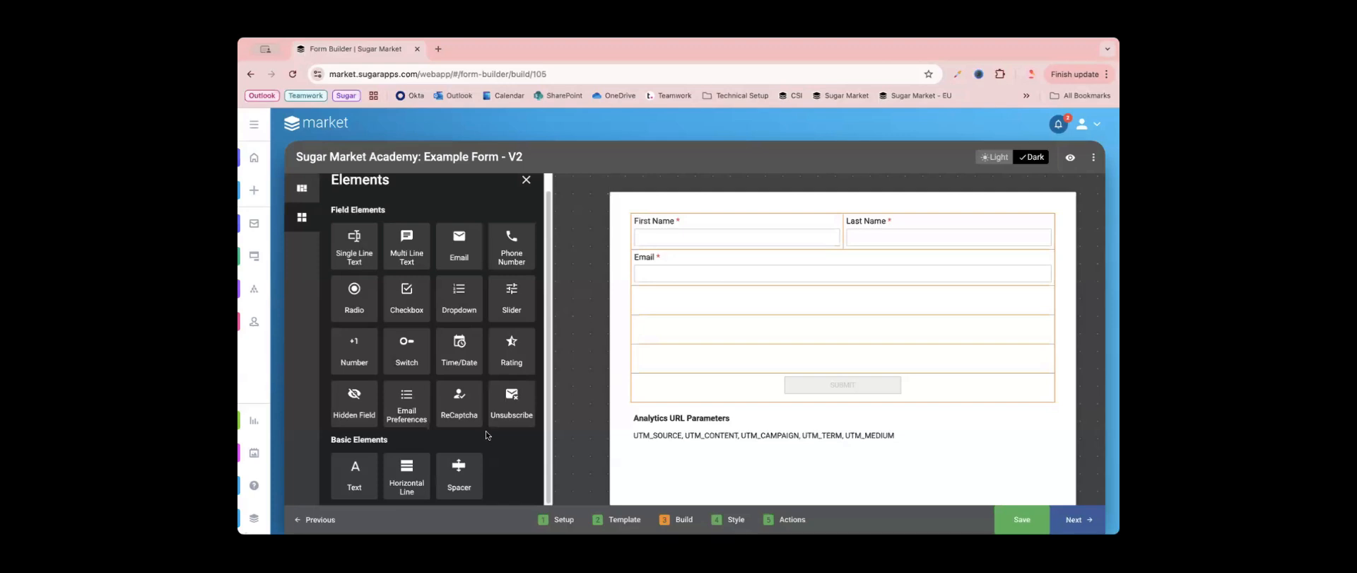
key("super+Tab")
left_click_drag(410, 244, 780, 387)
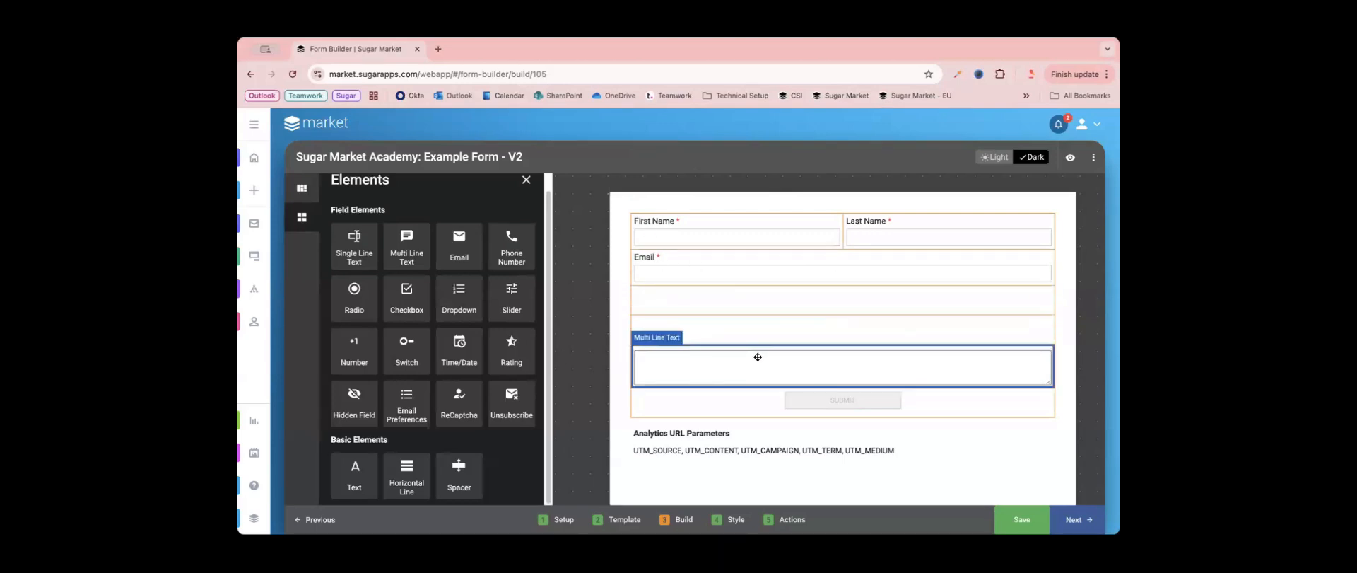
- Open the Multi Line Text element's settings and set its field name to "Additional Feedback"
left_click(757, 356)
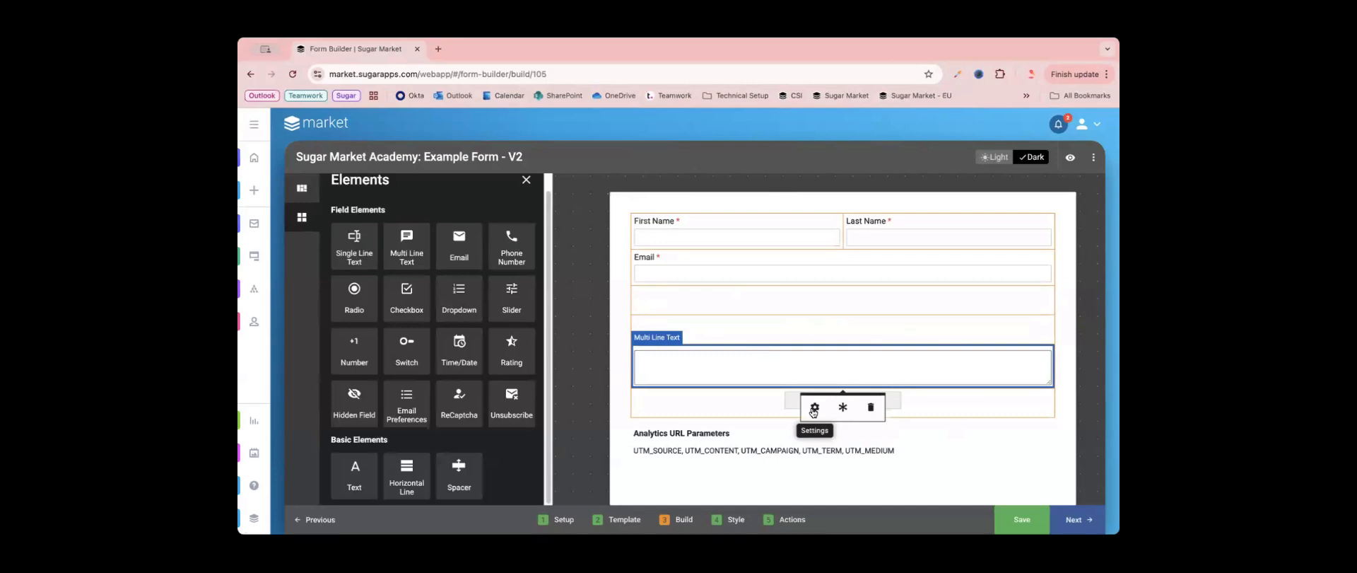
left_click(813, 410)
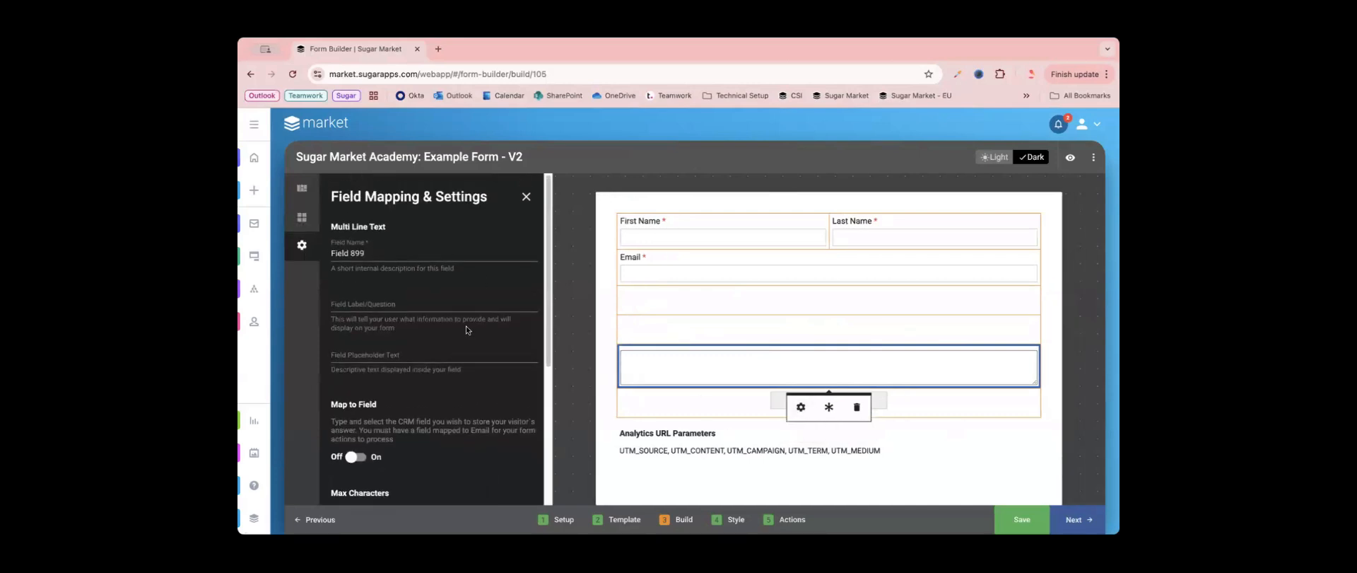
triple_click(376, 256)
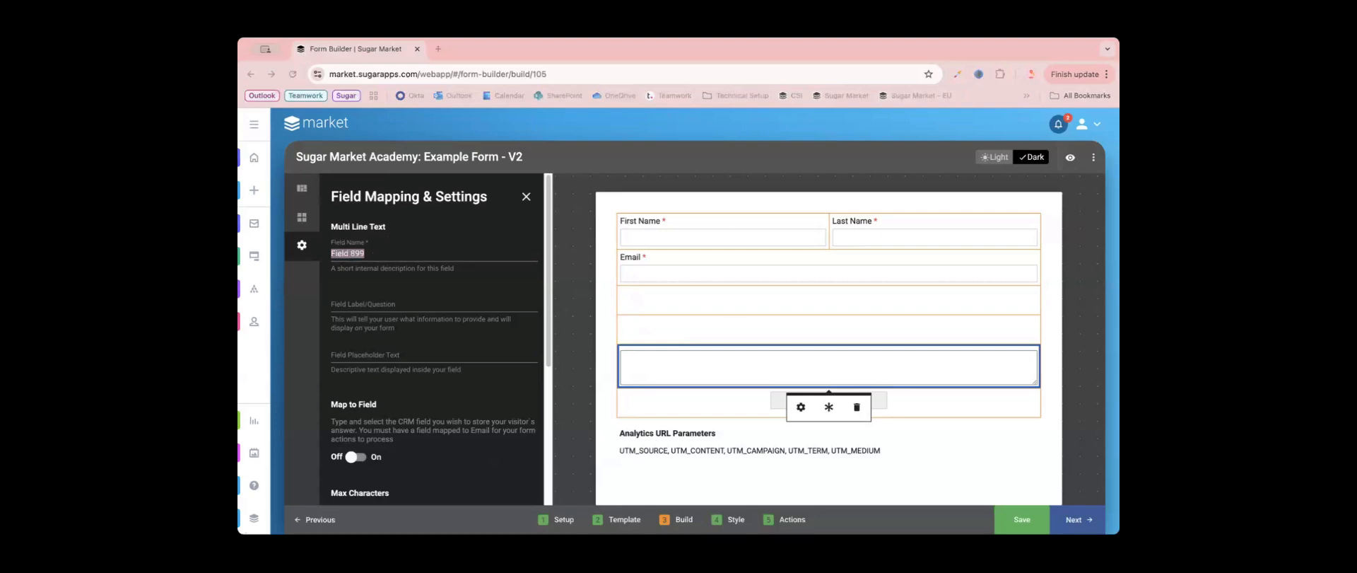
left_click(414, 251)
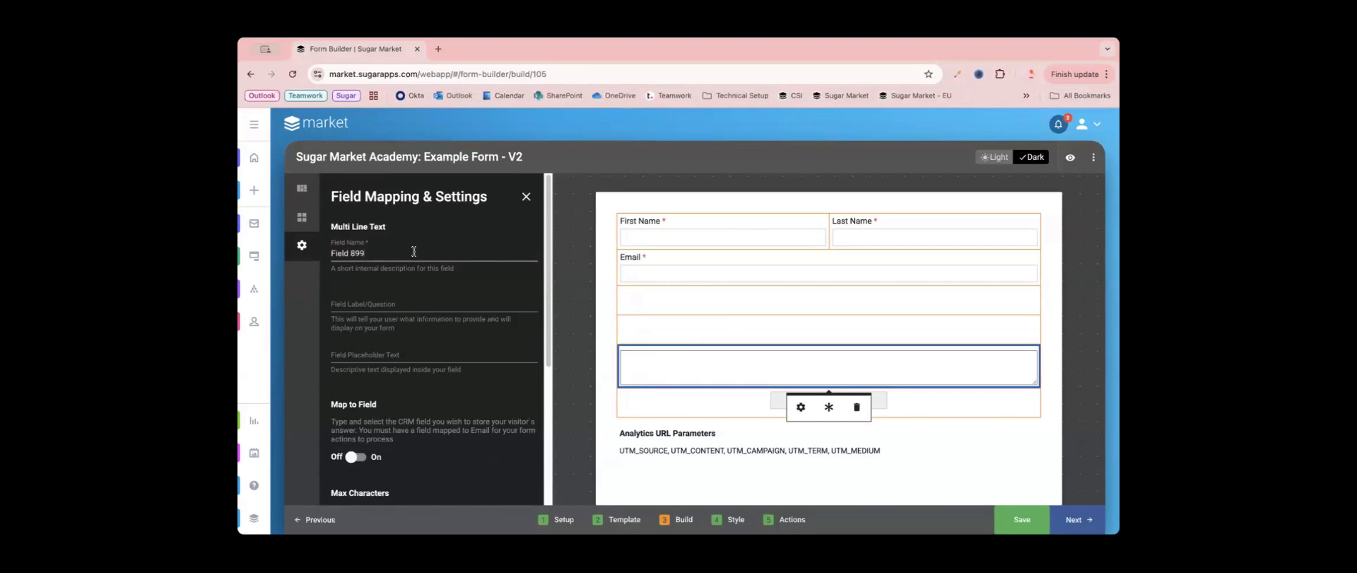
key("ctrl+a")
type("Additional Feedback")
- Set the field label to "Do you have any additional feedback for us today?"
left_click(386, 304)
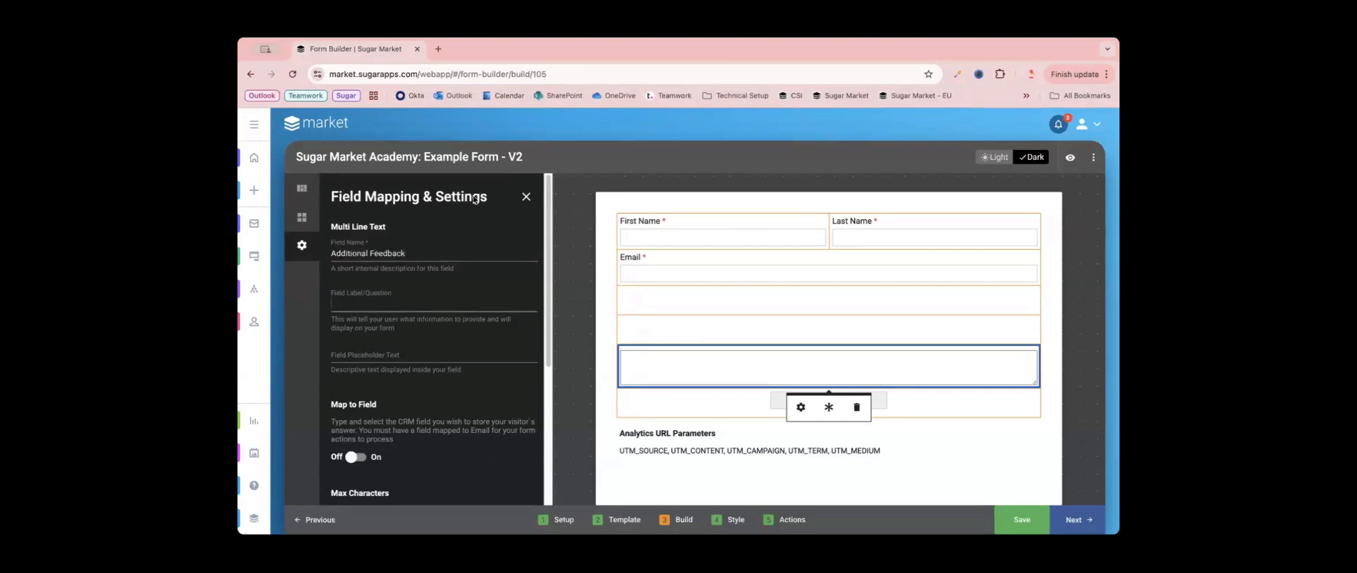
left_click(225, 164)
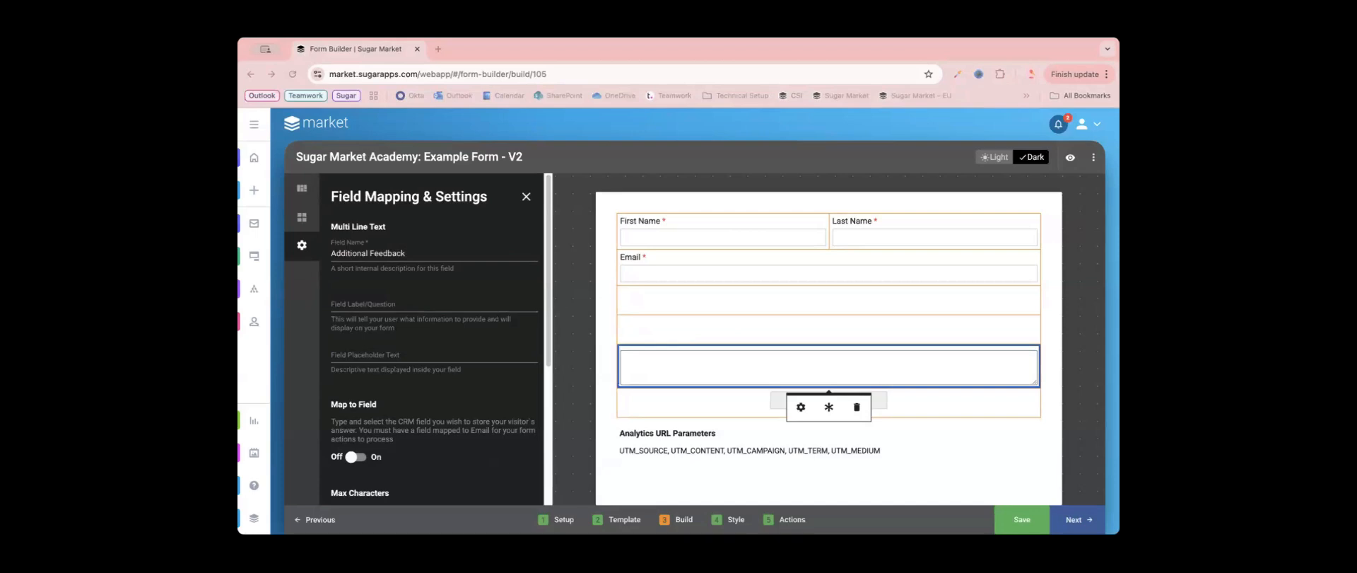
left_click(487, 295)
type("Do you have any additional feedback for us today?")
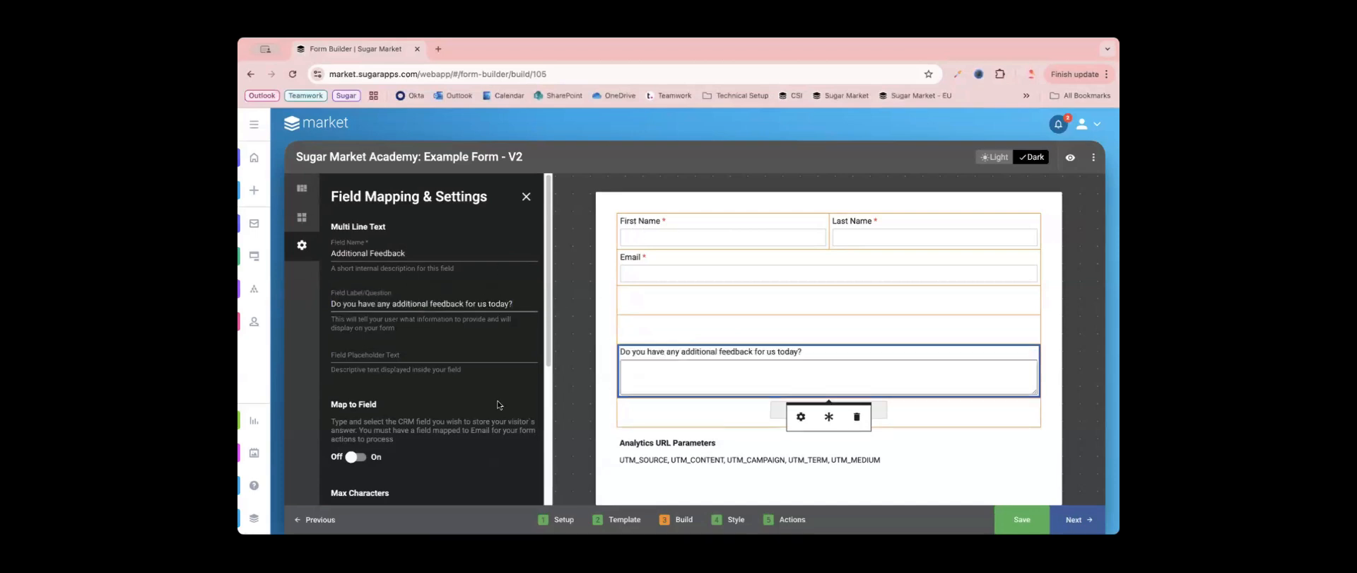
- Turn on field mapping for the feedback question and map it to the CRM field Additional_Feedback_SMA__c
scroll(463, 350, "down", 1)
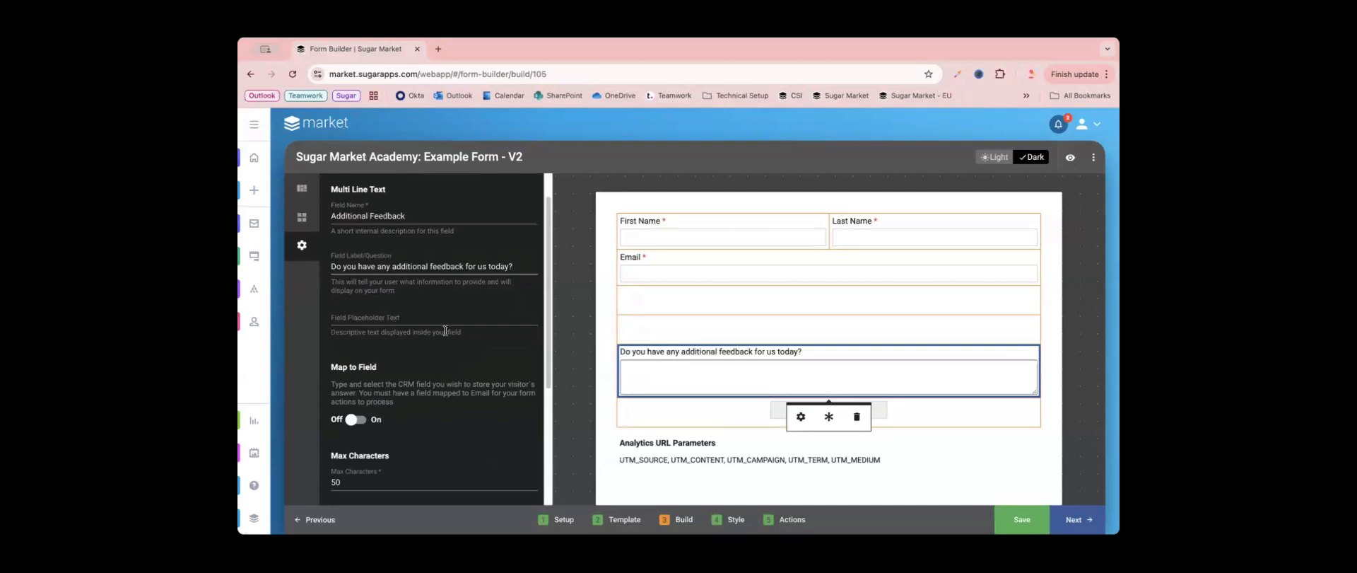
left_click(446, 329)
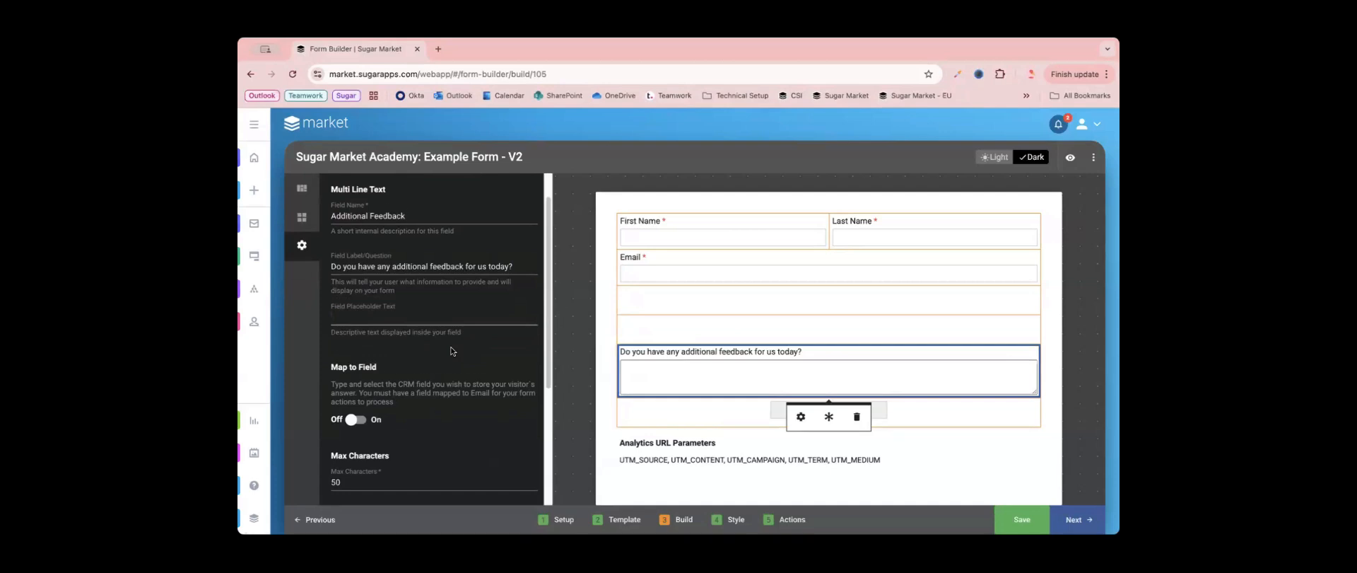
scroll(451, 351, "down", 4)
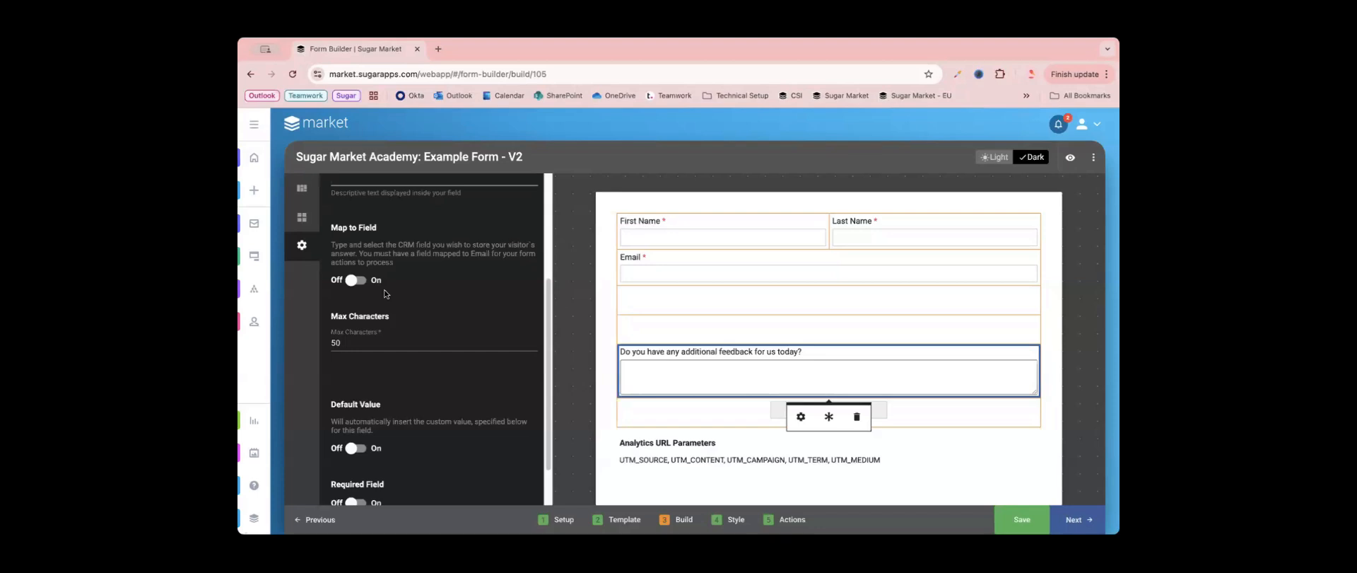
left_click(356, 281)
left_click(373, 312)
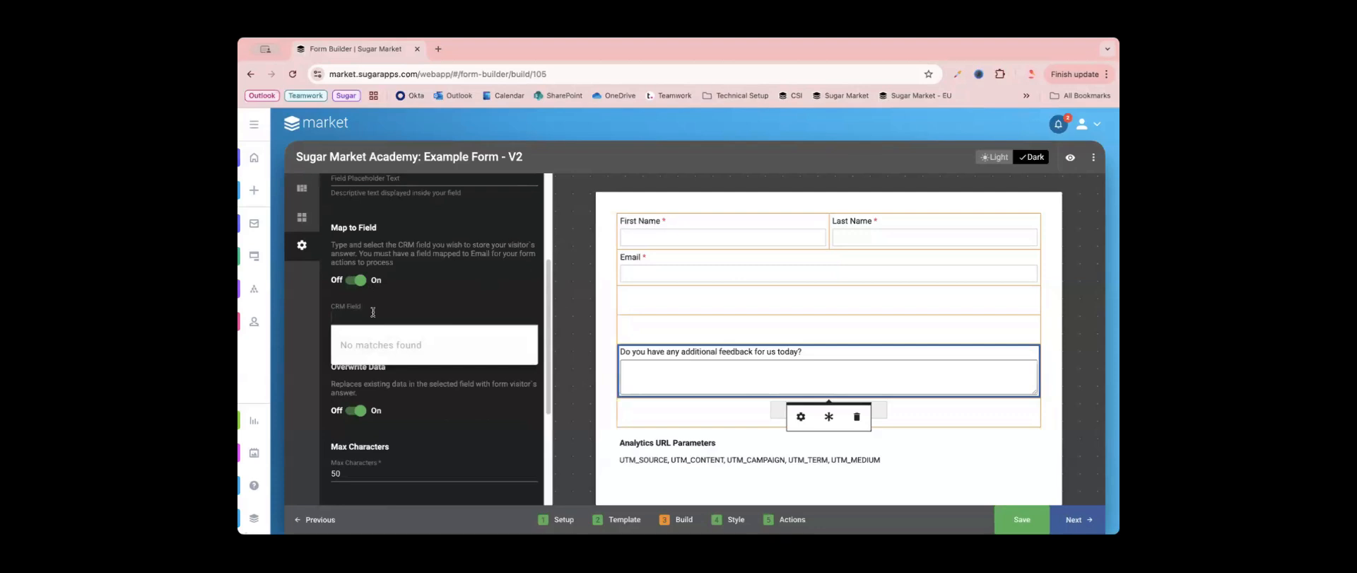
type("Add")
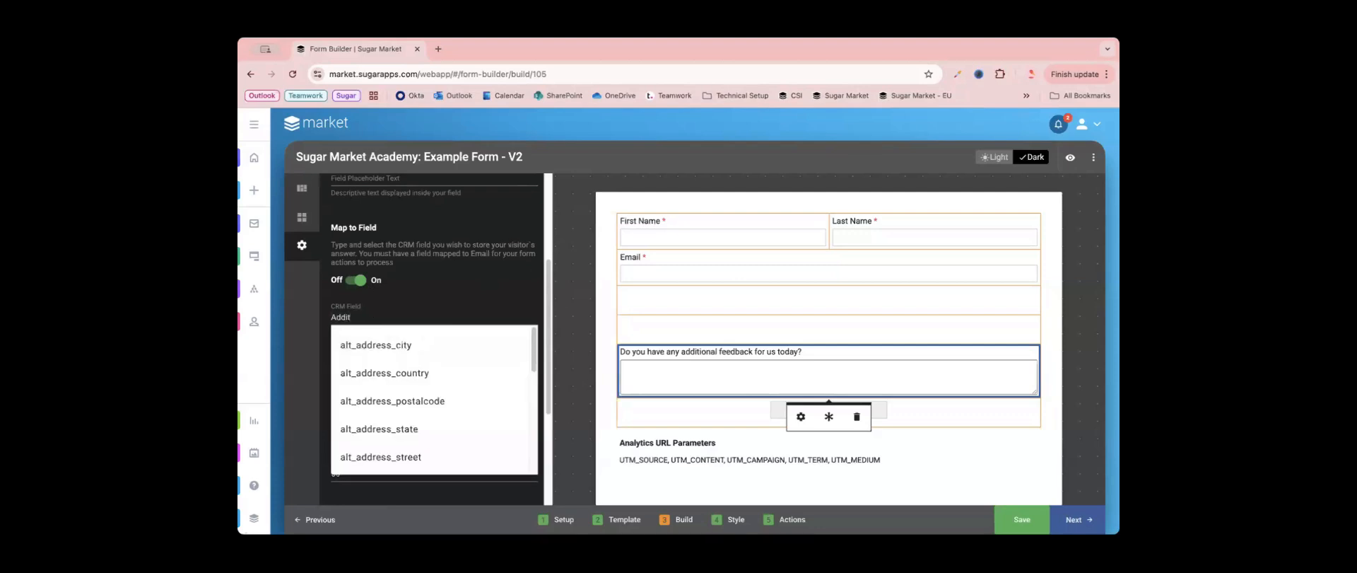
type("it")
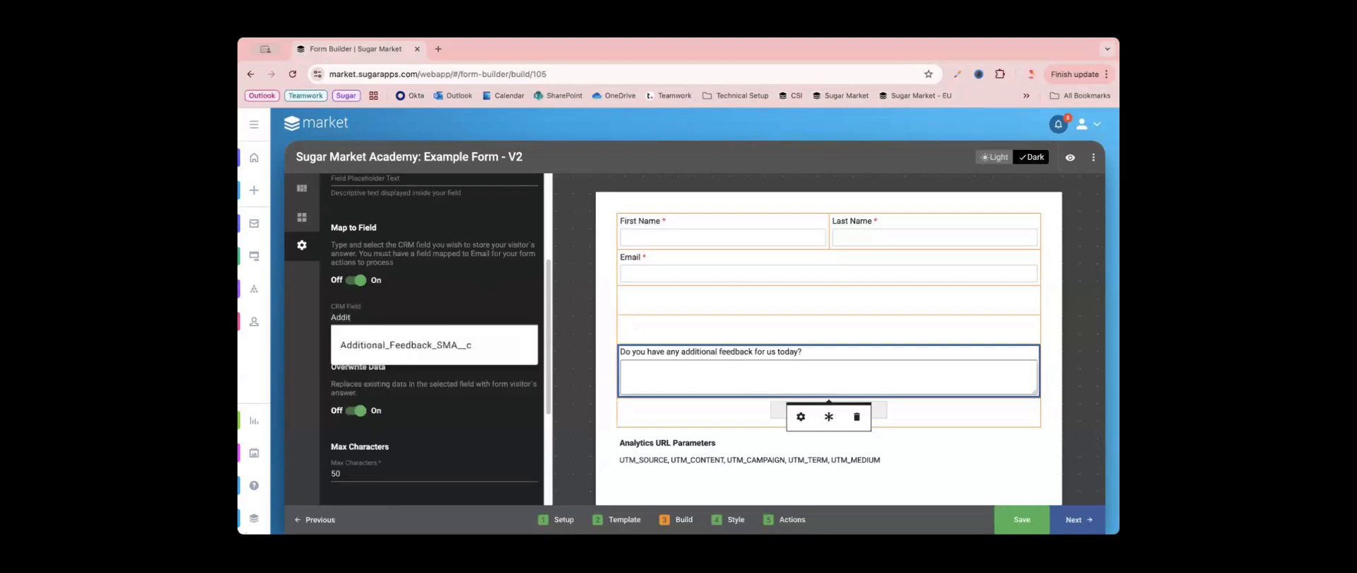
left_click(457, 354)
scroll(415, 400, "down", 3)
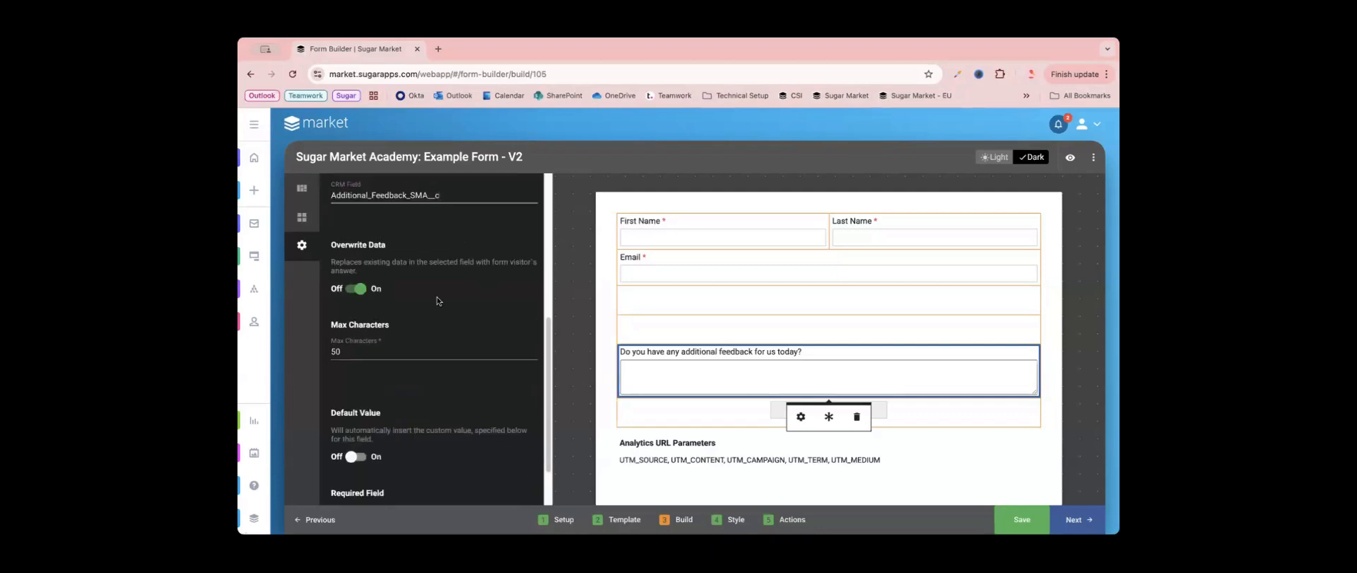
- Leave the feedback question's settings and place a Dropdown element in the empty row directly below the Email field
scroll(430, 280, "down", 1)
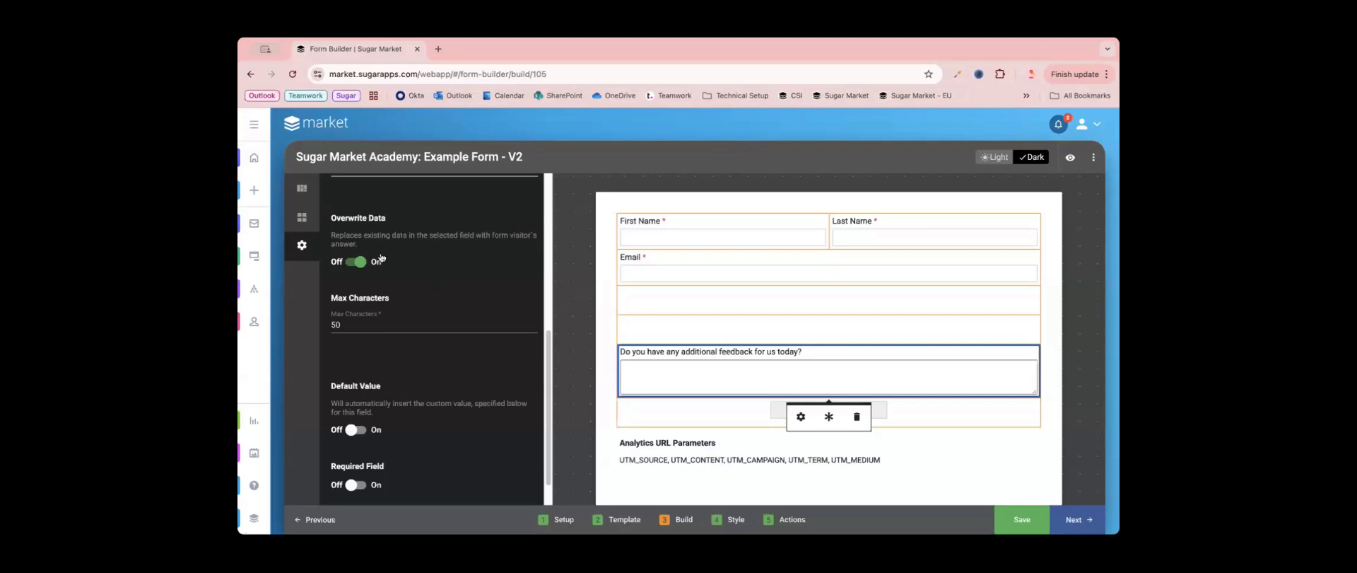
scroll(484, 403, "down", 1)
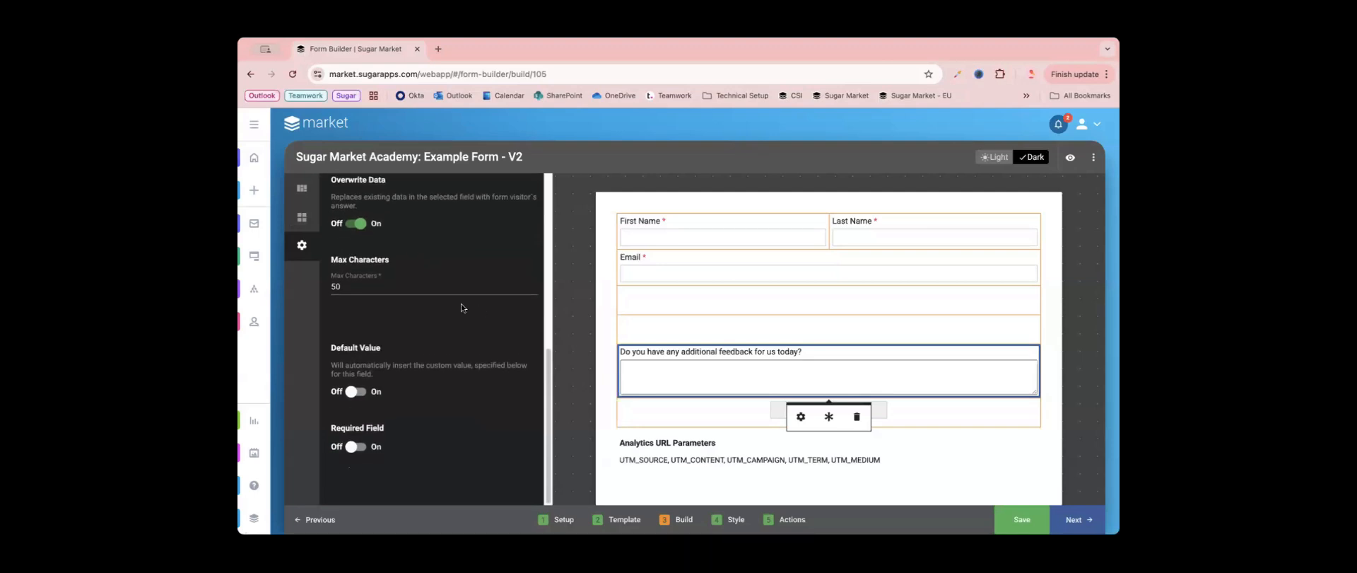
left_click(734, 495)
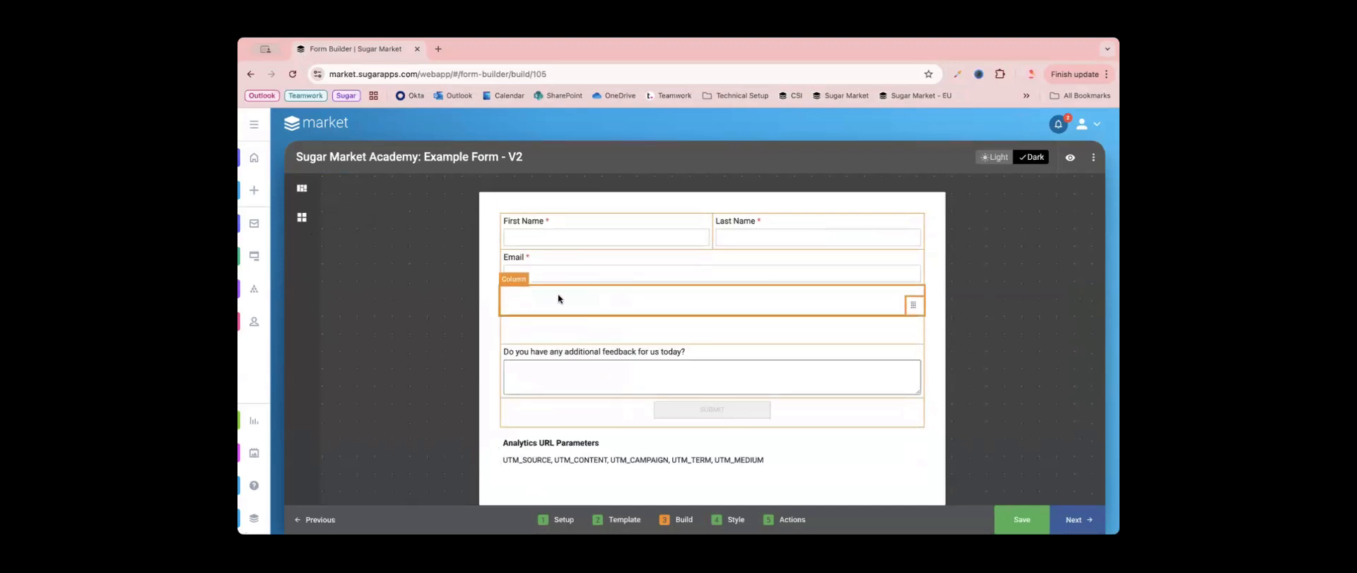
left_click(301, 219)
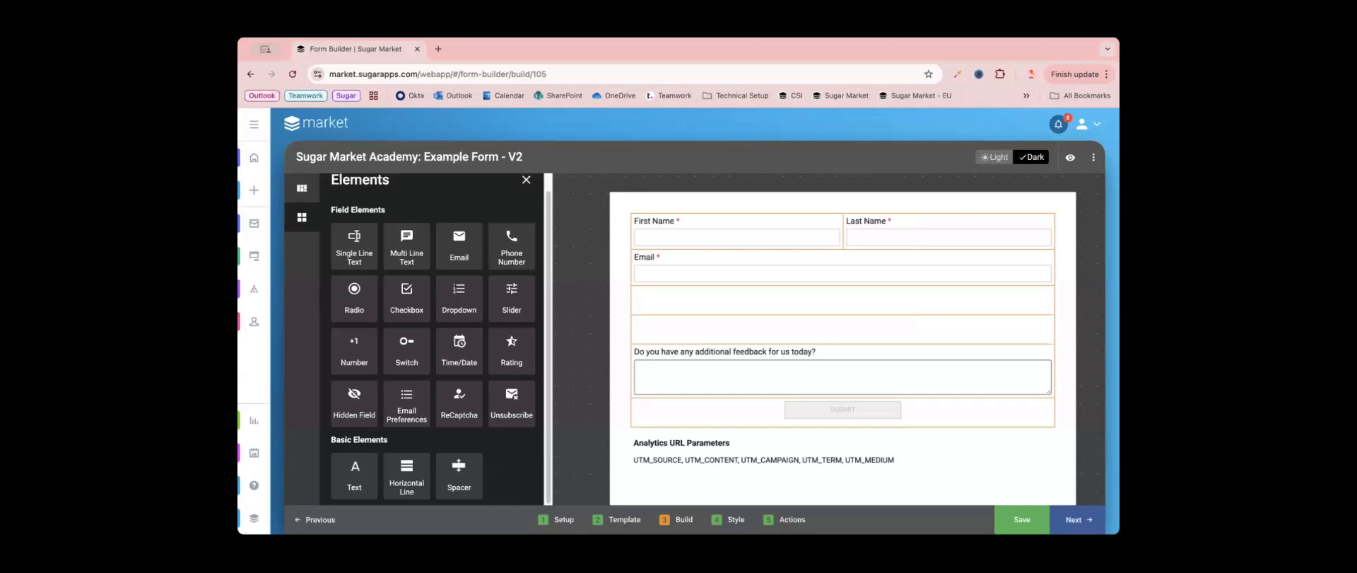
left_click_drag(459, 315, 715, 306)
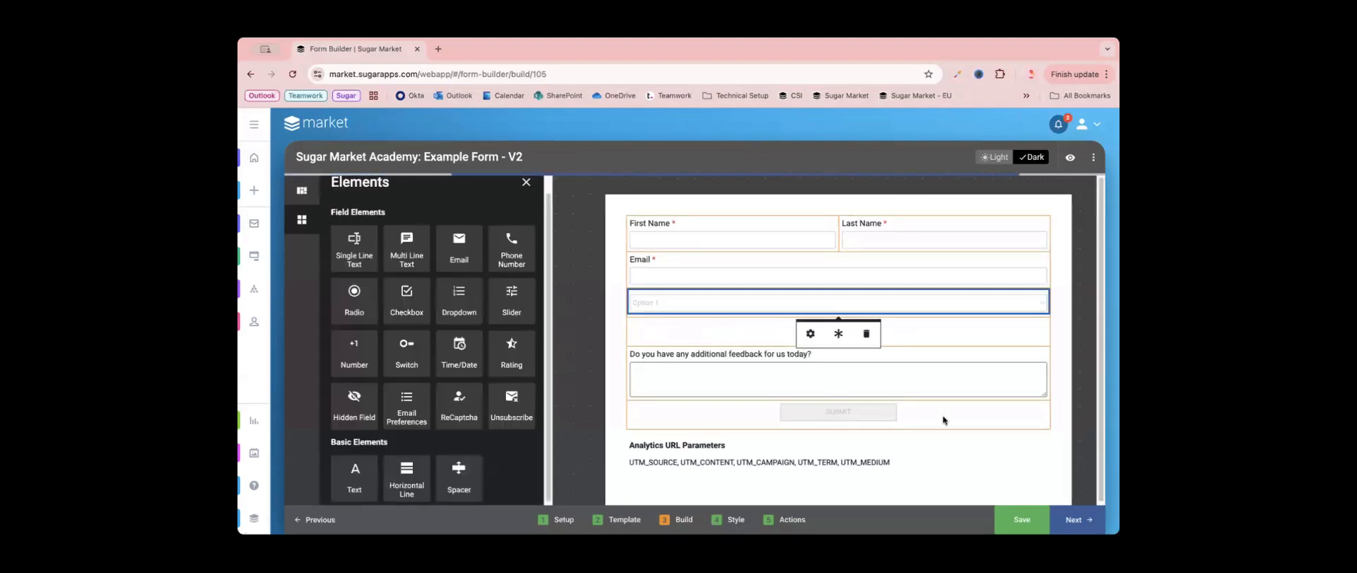
left_click(714, 306)
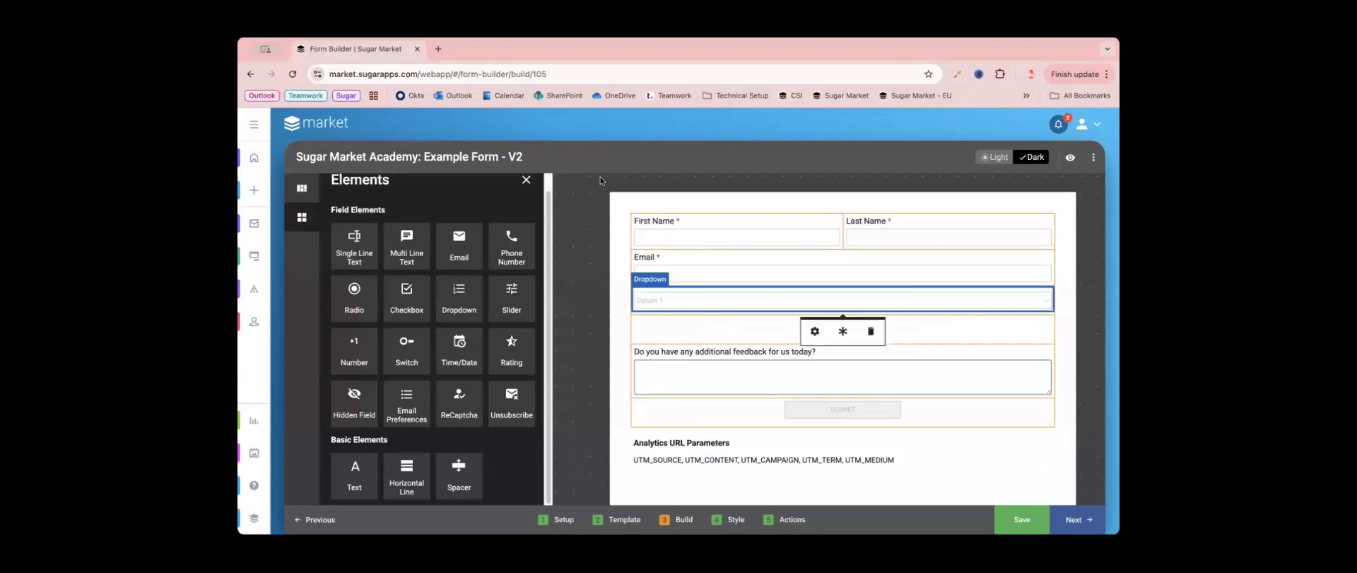
- Set the dropdown's field name to "Subject" and its label to "What Sugar Market module would you like to learn more about?"
left_click(815, 336)
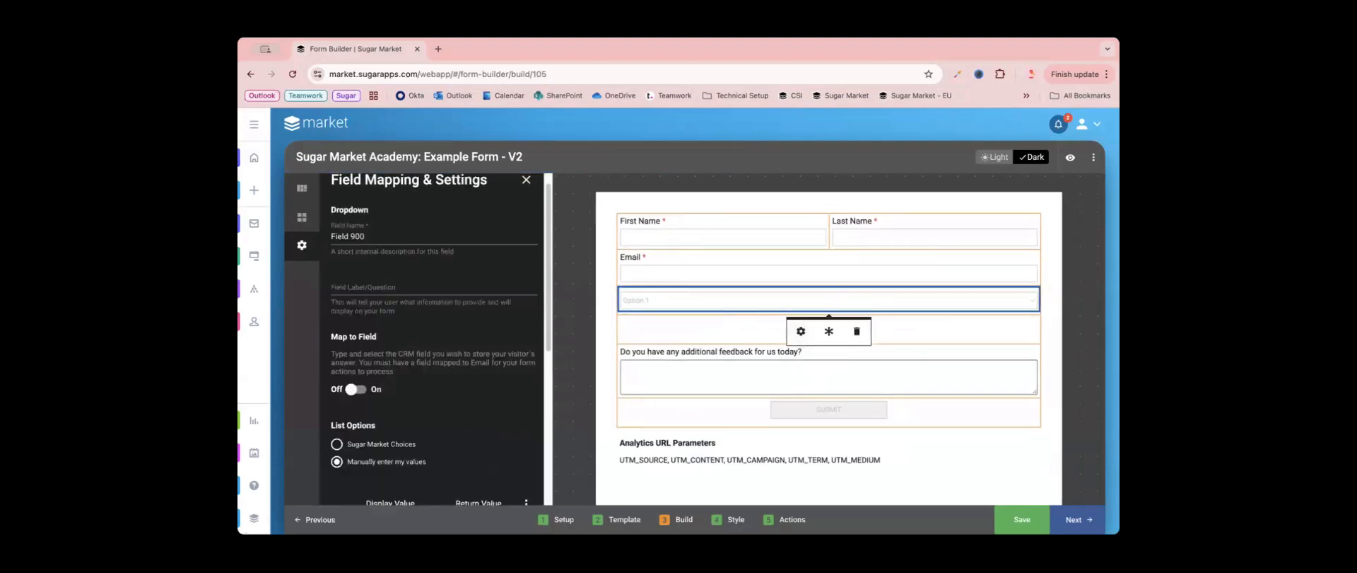
left_click(434, 239)
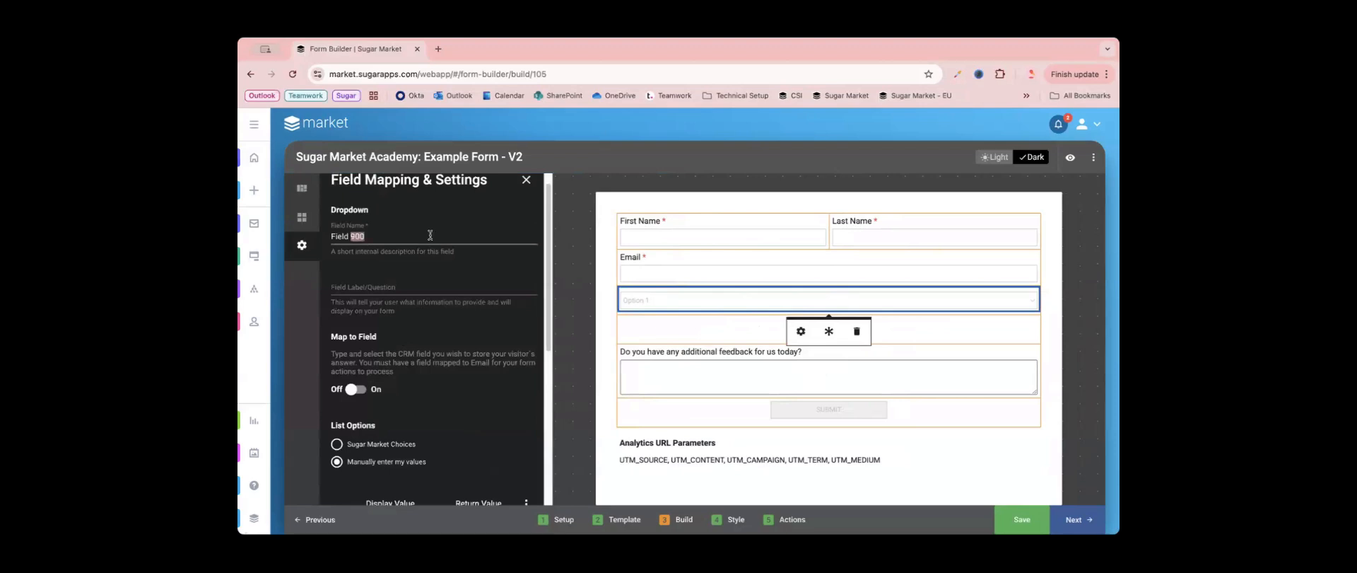
double_click(408, 236)
key("ctrl+a")
type("Subject")
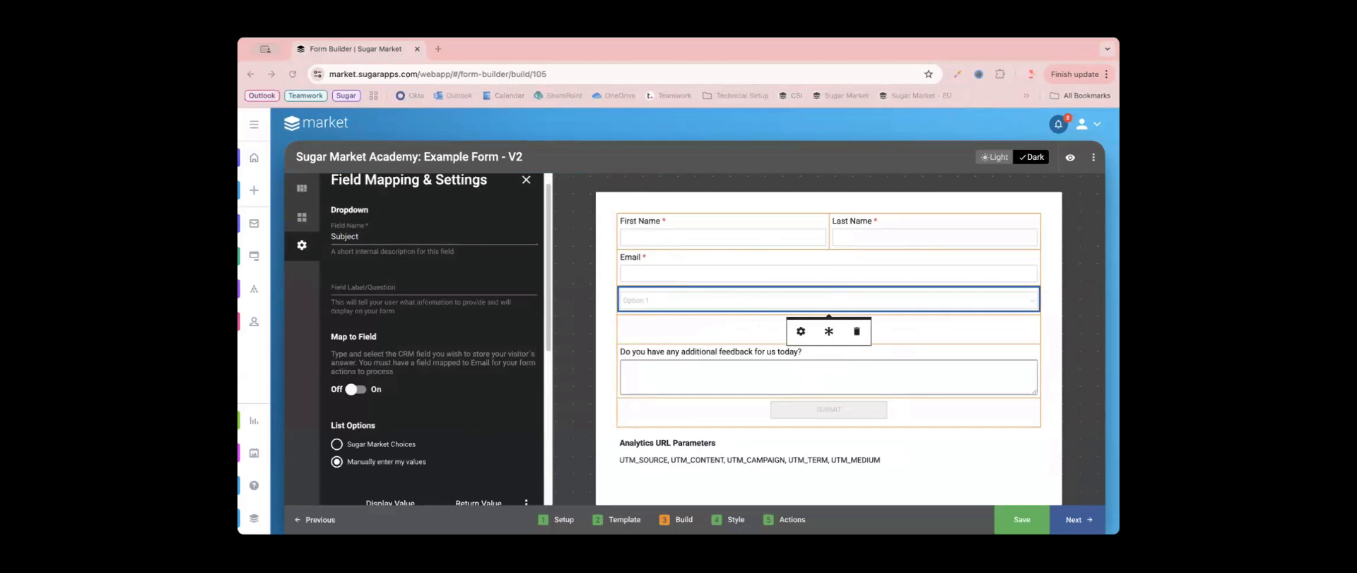
left_click(453, 285)
type("What Sugar Market module would you like to learn more about?")
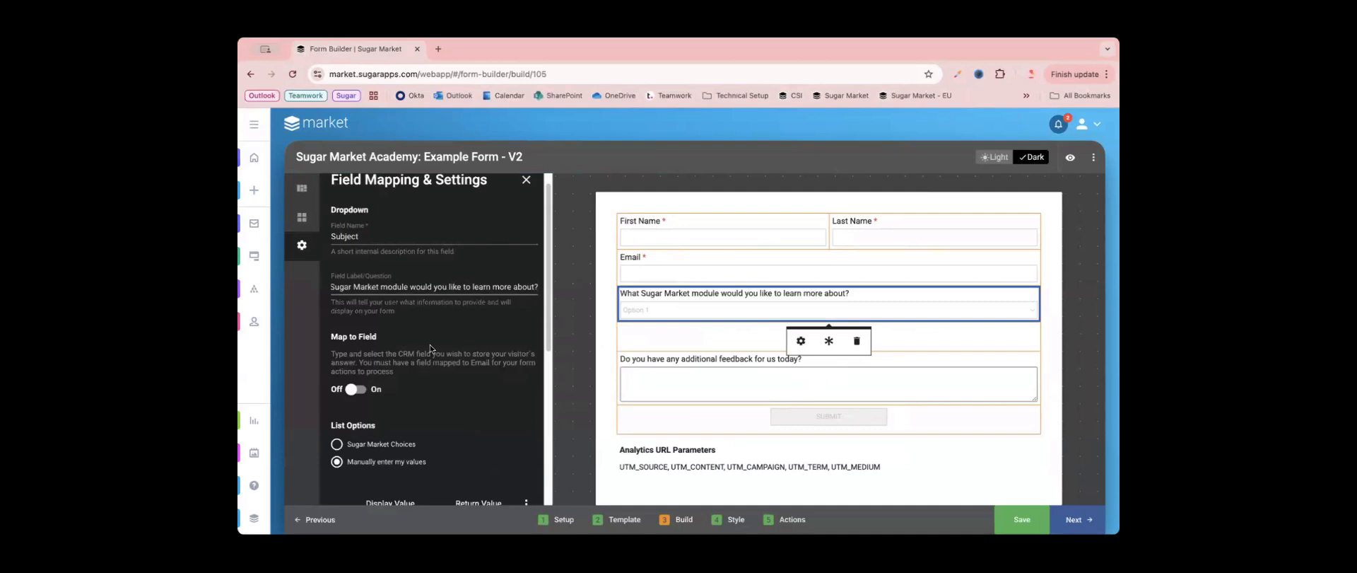
- Turn on field mapping for the Subject dropdown and map it to the CRM field Subject_SMA__c
scroll(430, 345, "down", 1)
scroll(429, 345, "down", 3)
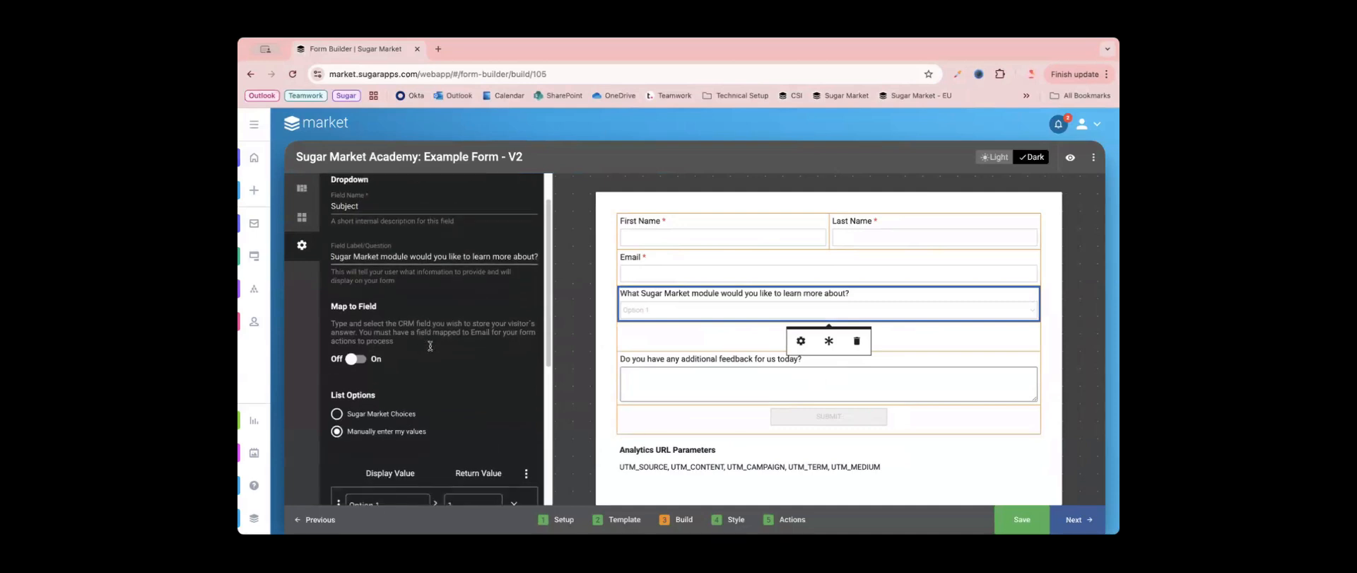
left_click(355, 345)
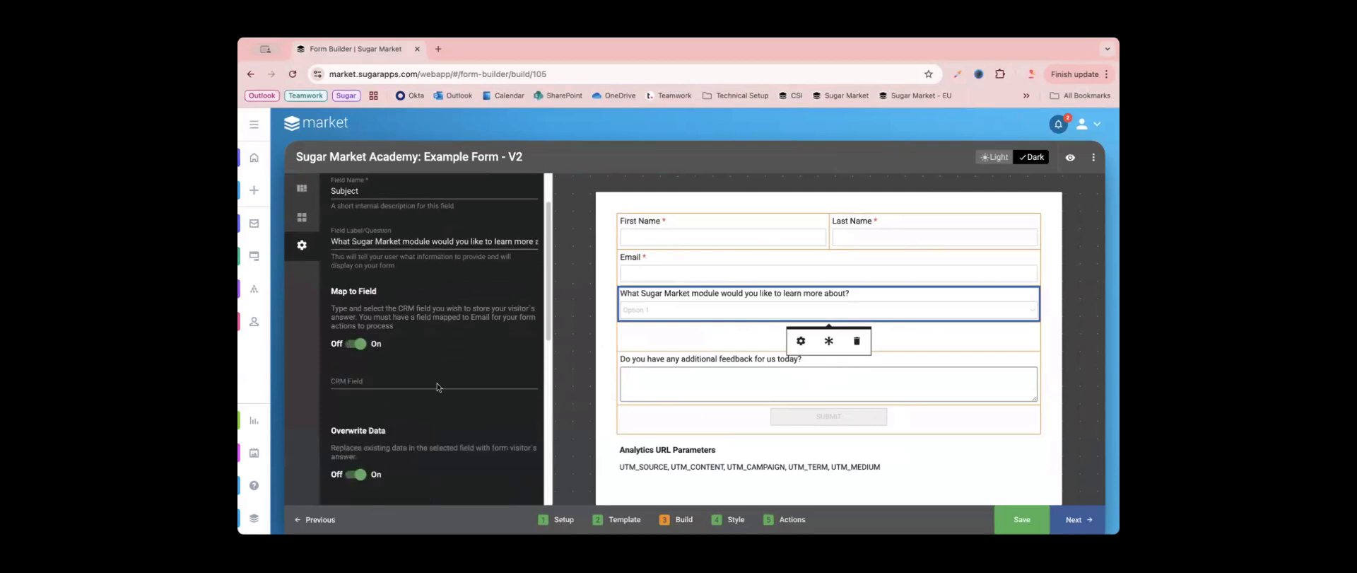
left_click(438, 388)
type("Subj")
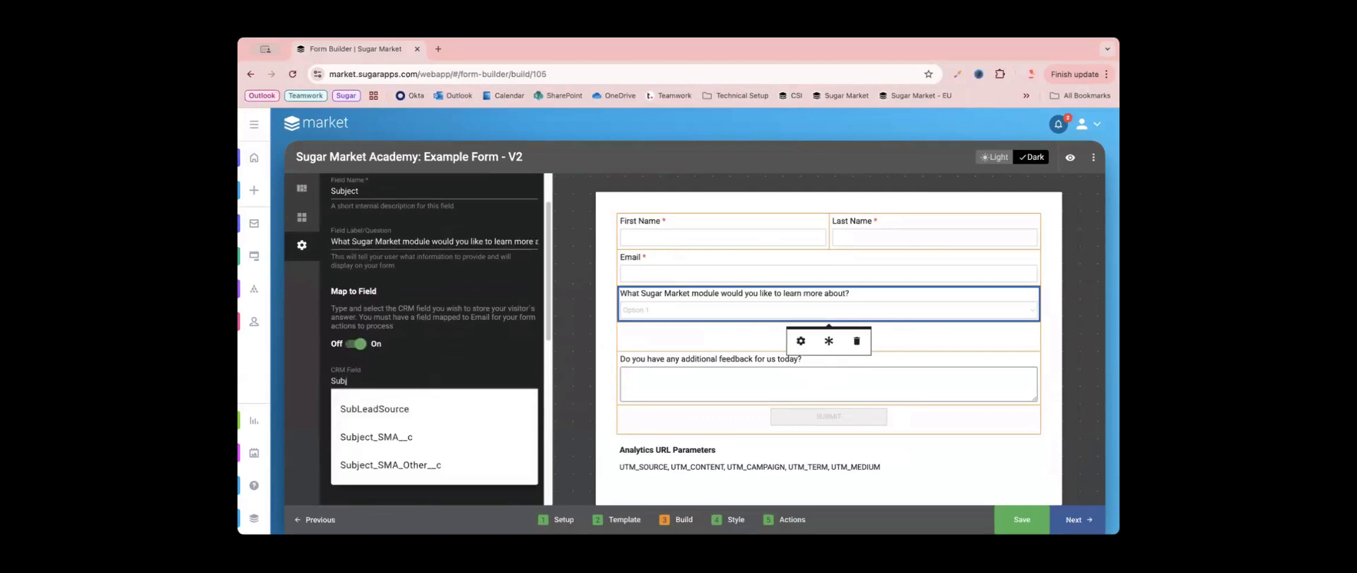
left_click(409, 410)
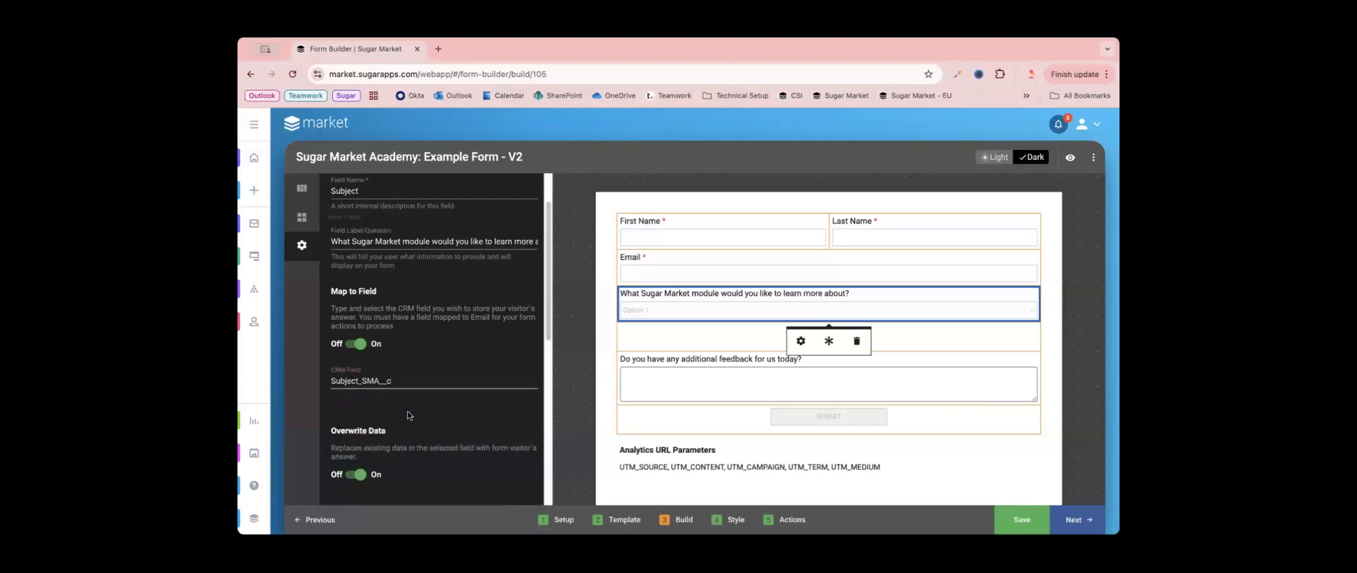
- Check the preset lists offered under Sugar Market Choices, and return the dropdown's list options to manually entered values
scroll(421, 449, "down", 3)
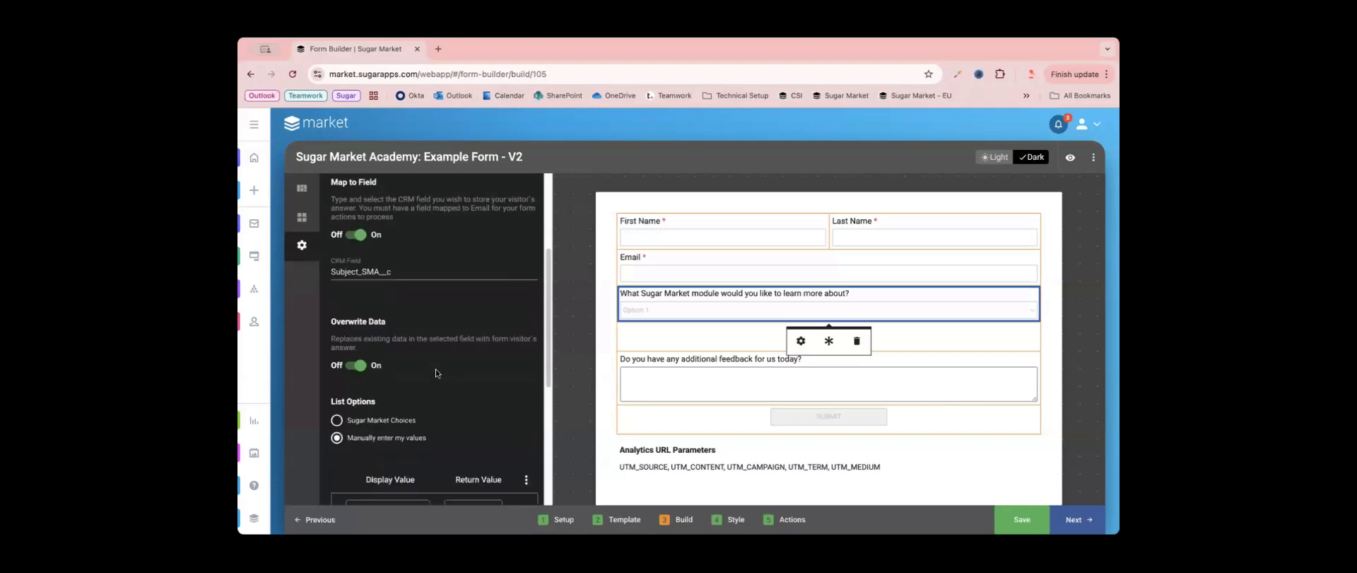
scroll(437, 373, "down", 5)
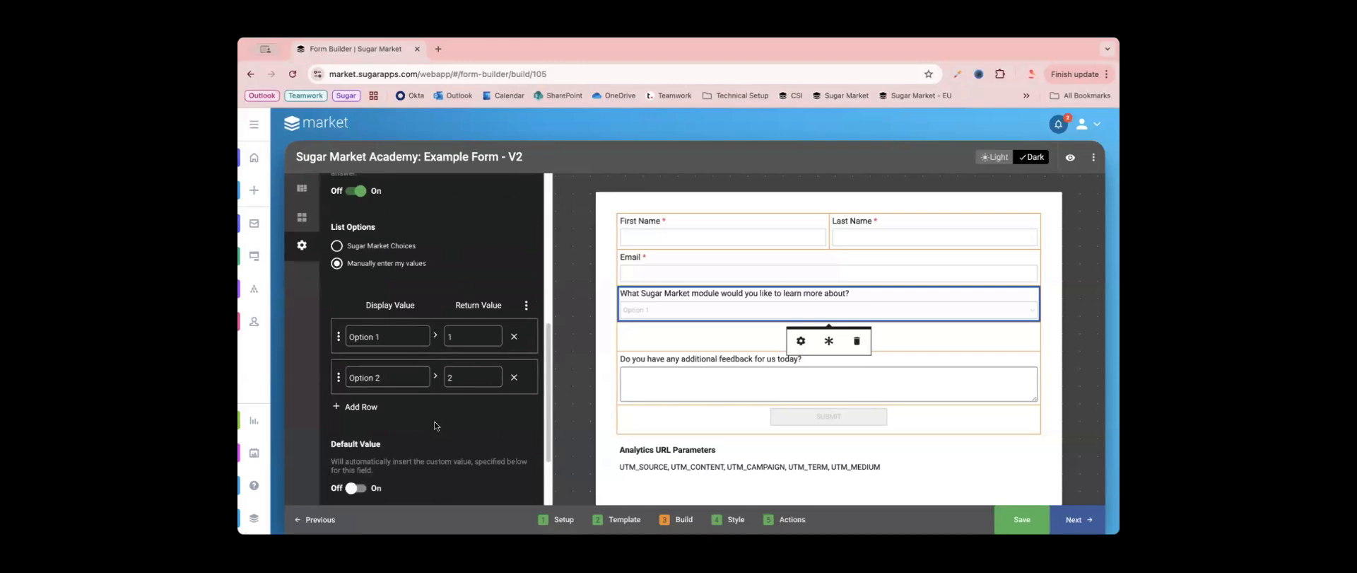
left_click(392, 252)
left_click(367, 327)
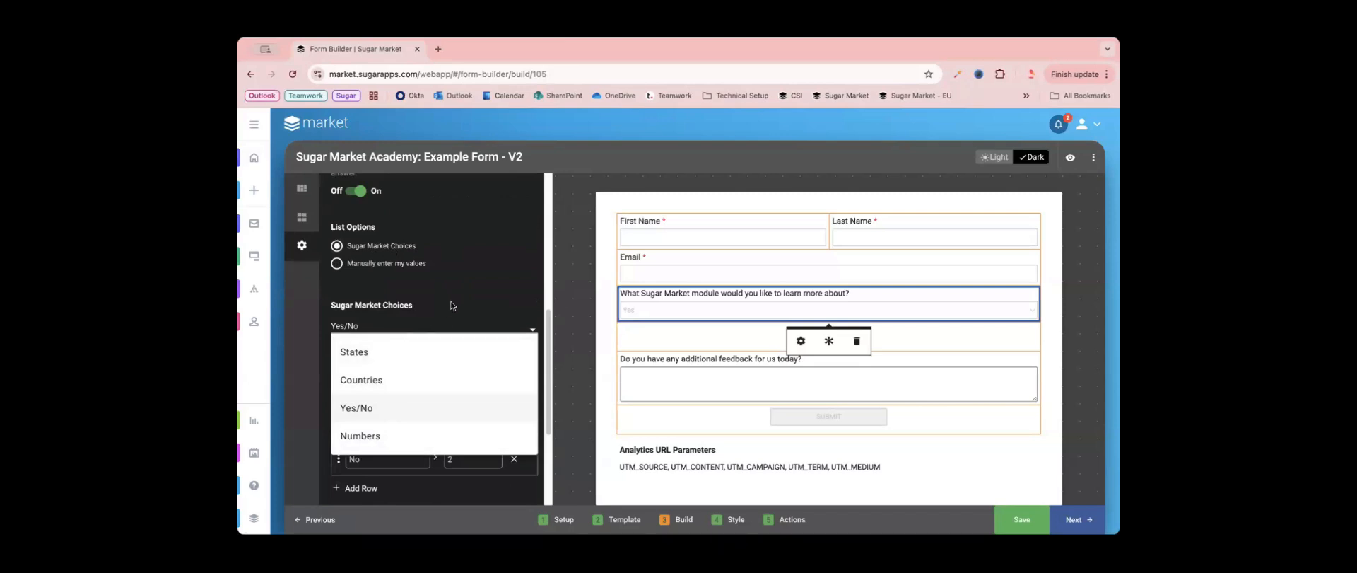
left_click(401, 266)
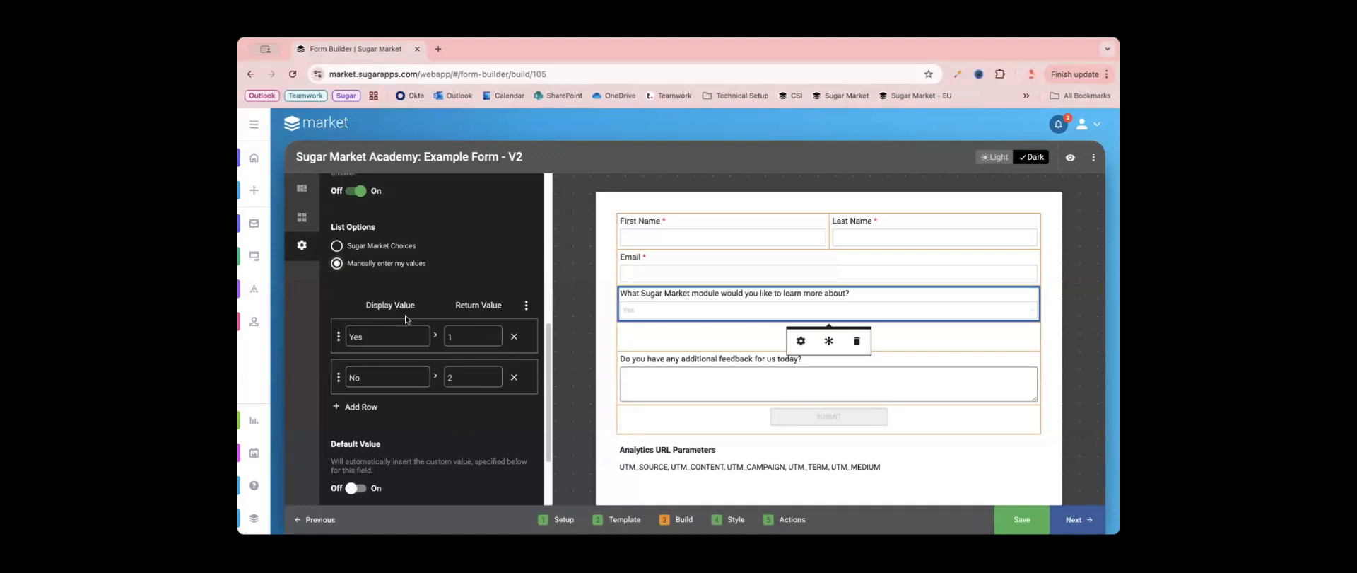
- Set the display value of the dropdown's first option to "Email Builder"
left_click_drag(393, 336, 349, 339)
left_click(472, 337)
double_click(479, 337)
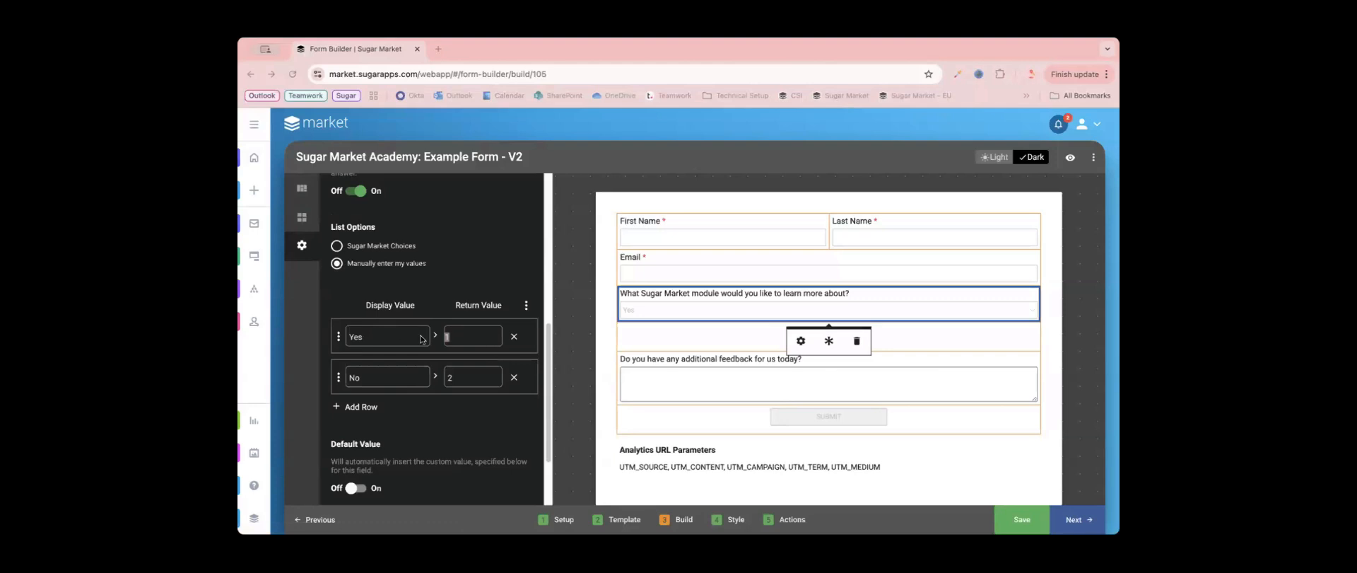
double_click(386, 337)
type("Email Builder")
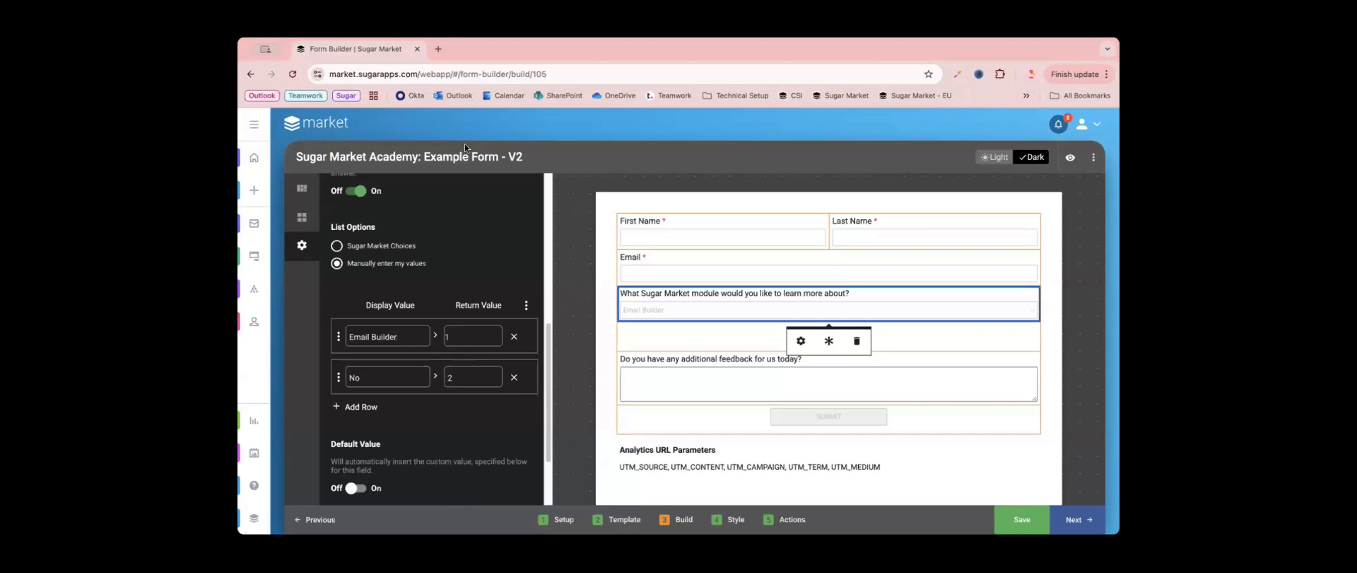
- Open Sugar Market in a new browser tab and go to the admin field definitions for Leads/Contacts
left_click(437, 49)
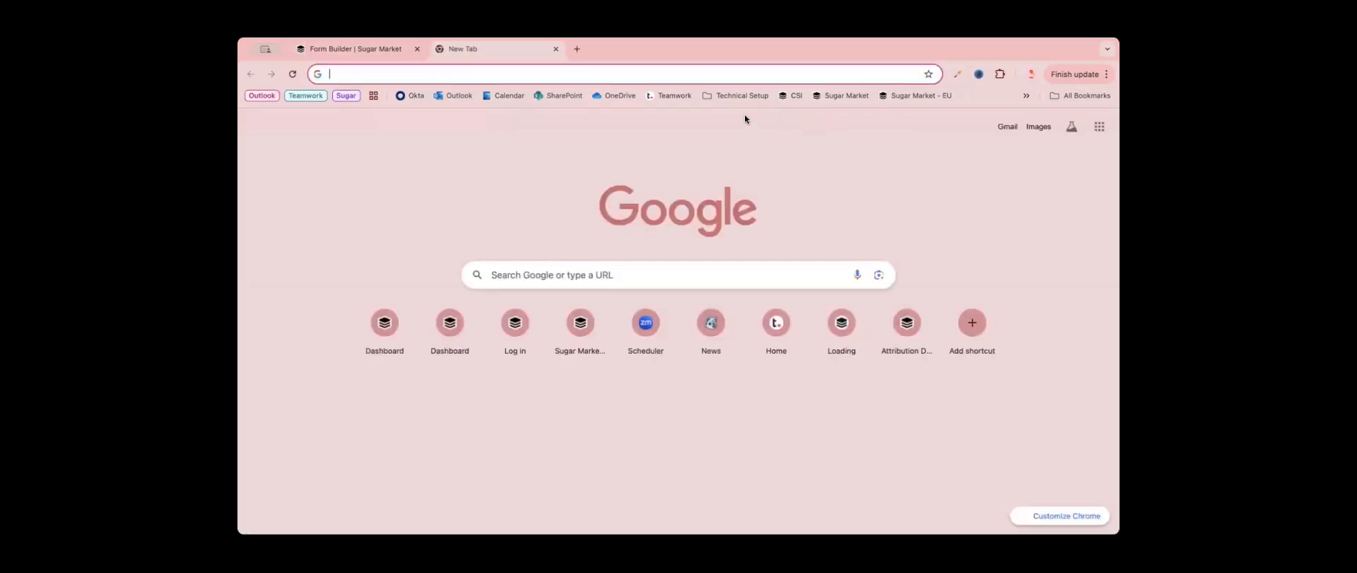
left_click(851, 99)
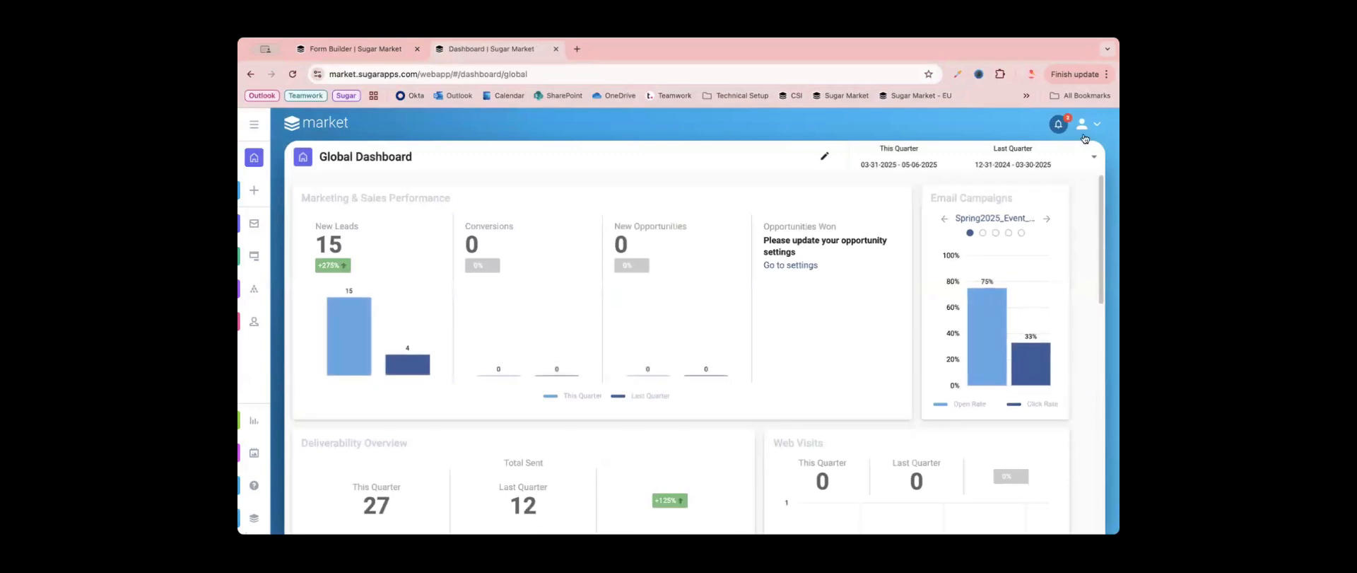
left_click(1085, 132)
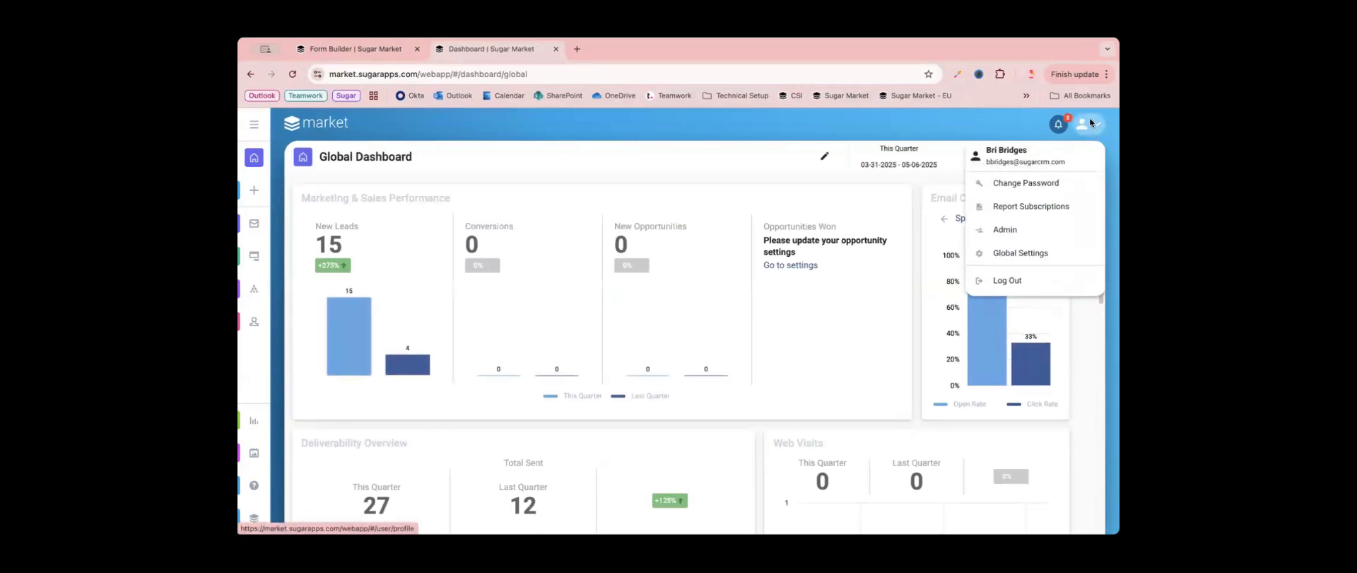
left_click(1026, 239)
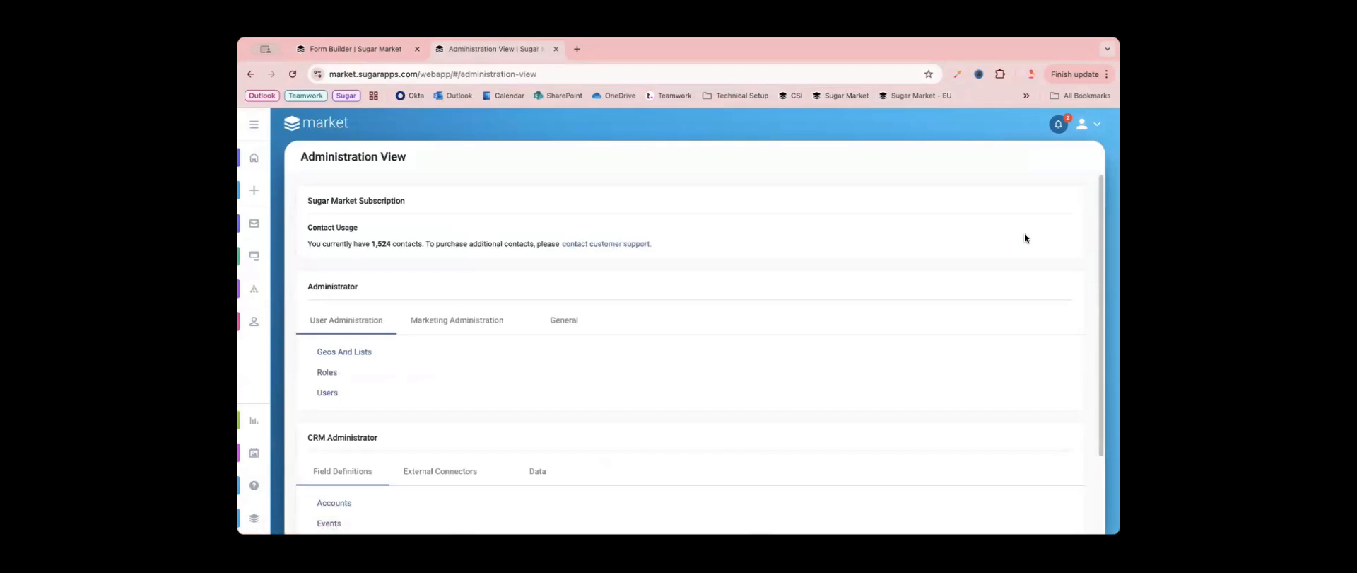
scroll(554, 346, "down", 3)
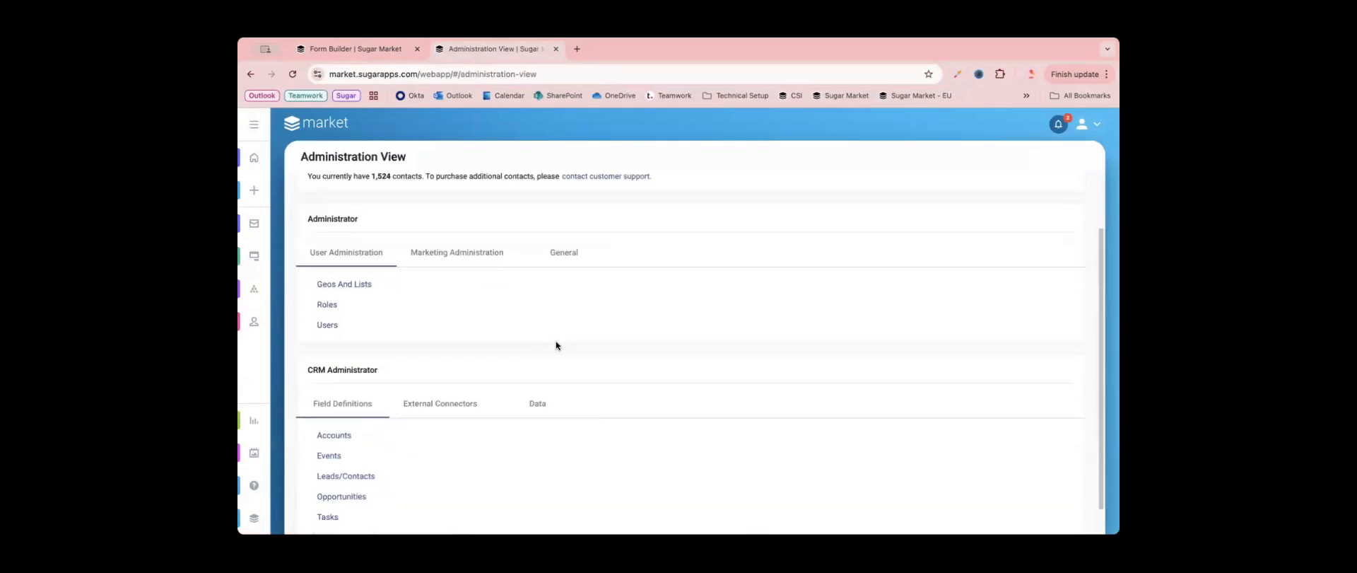
left_click_drag(303, 340, 414, 339)
left_click(414, 336)
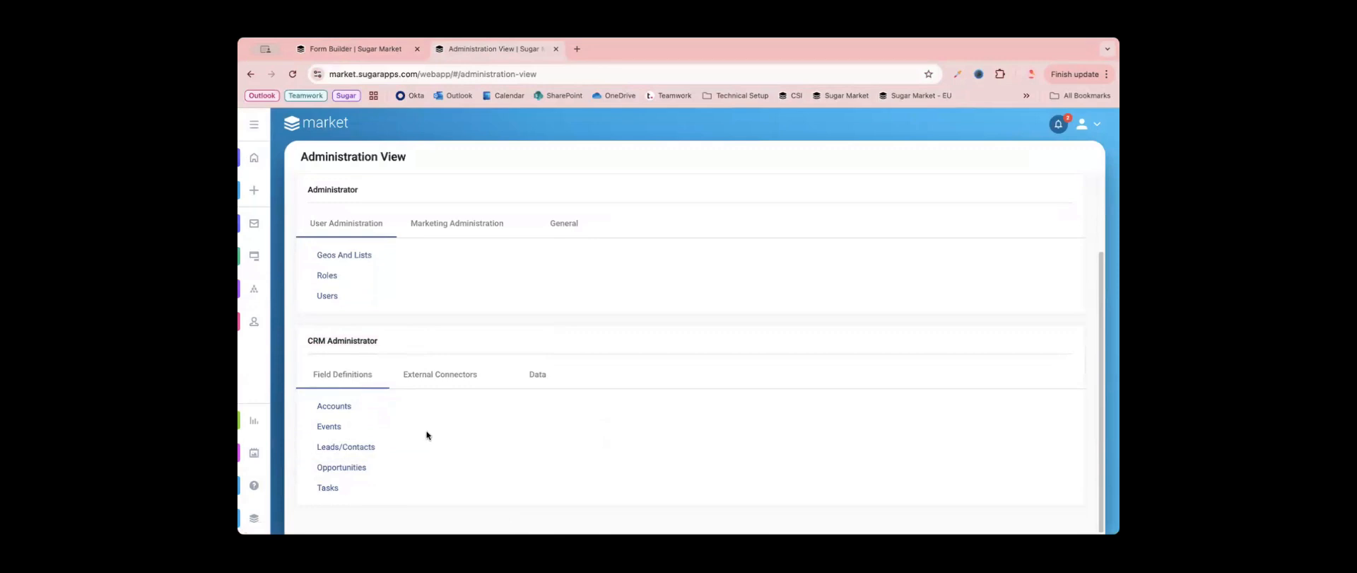
left_click(357, 446)
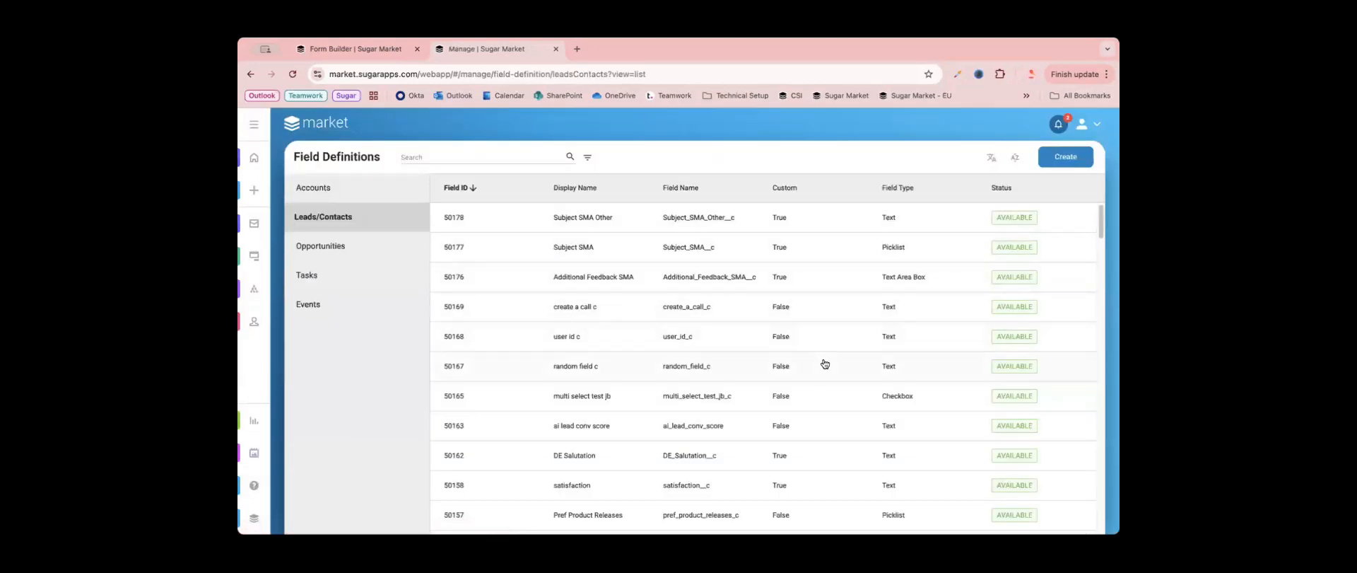
- Open the Subject SMA field definition and examine the item names and values in its list properties
scroll(822, 362, "down", 1)
scroll(823, 366, "down", 4)
scroll(823, 368, "up", 5)
triple_click(580, 260)
left_click(596, 259)
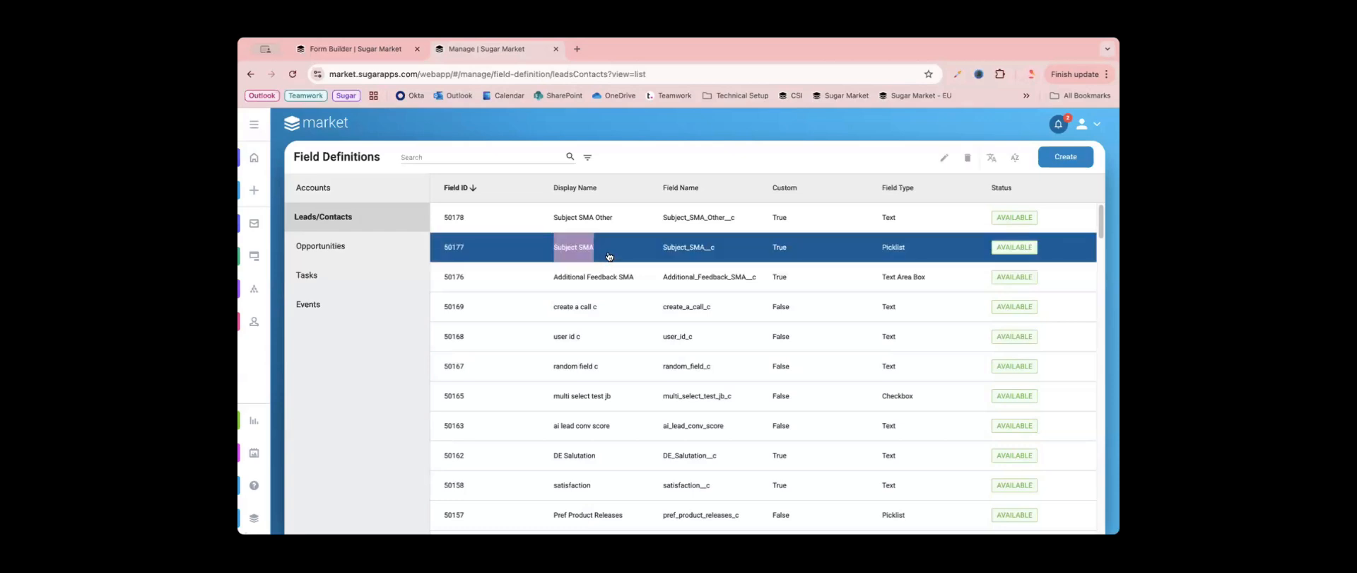
double_click(608, 256)
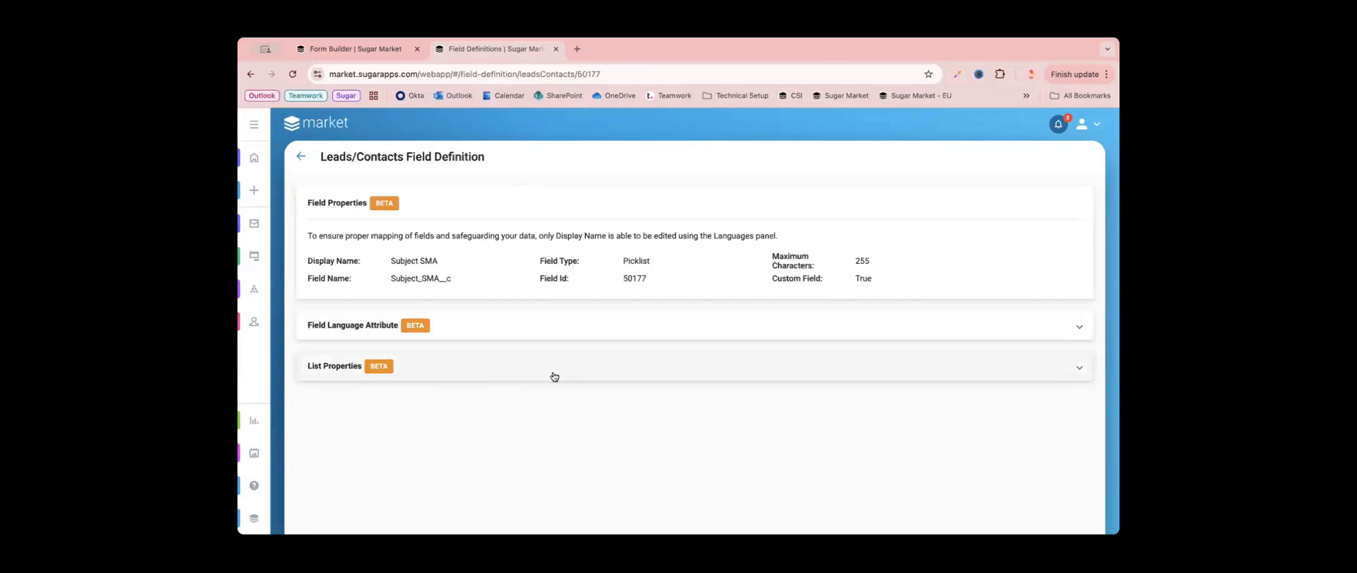
left_click(503, 375)
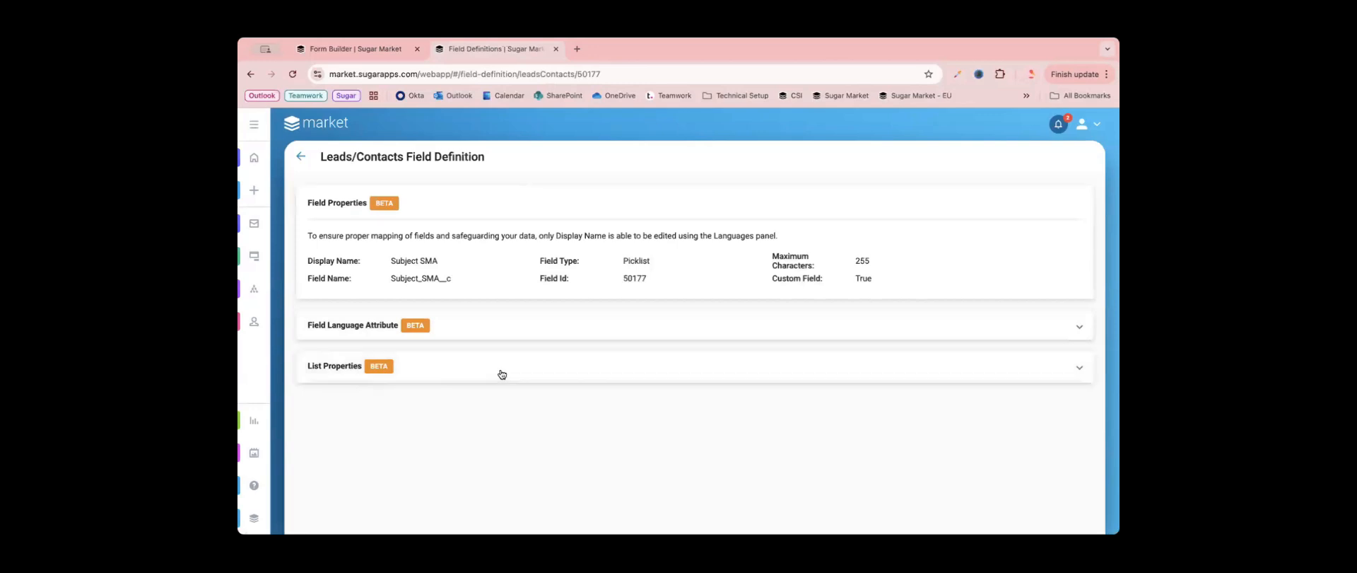
scroll(706, 381, "down", 3)
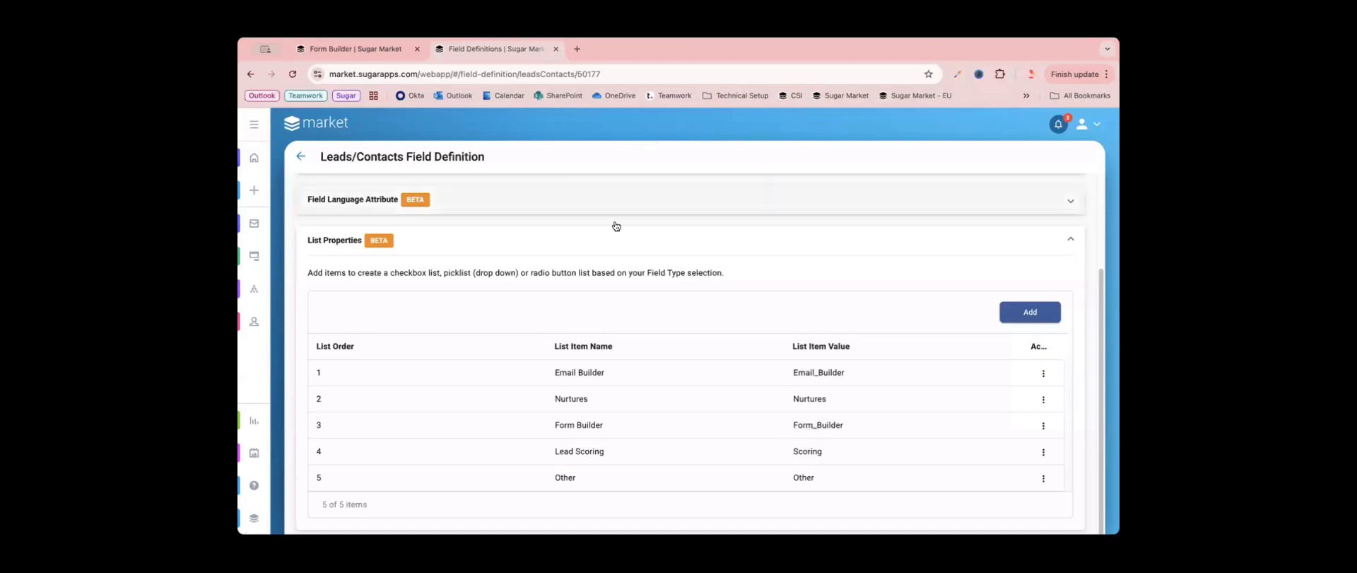
- Return to the form builder, set the dropdown's second display value to "Nurtures", and add two more option rows
left_click(345, 49)
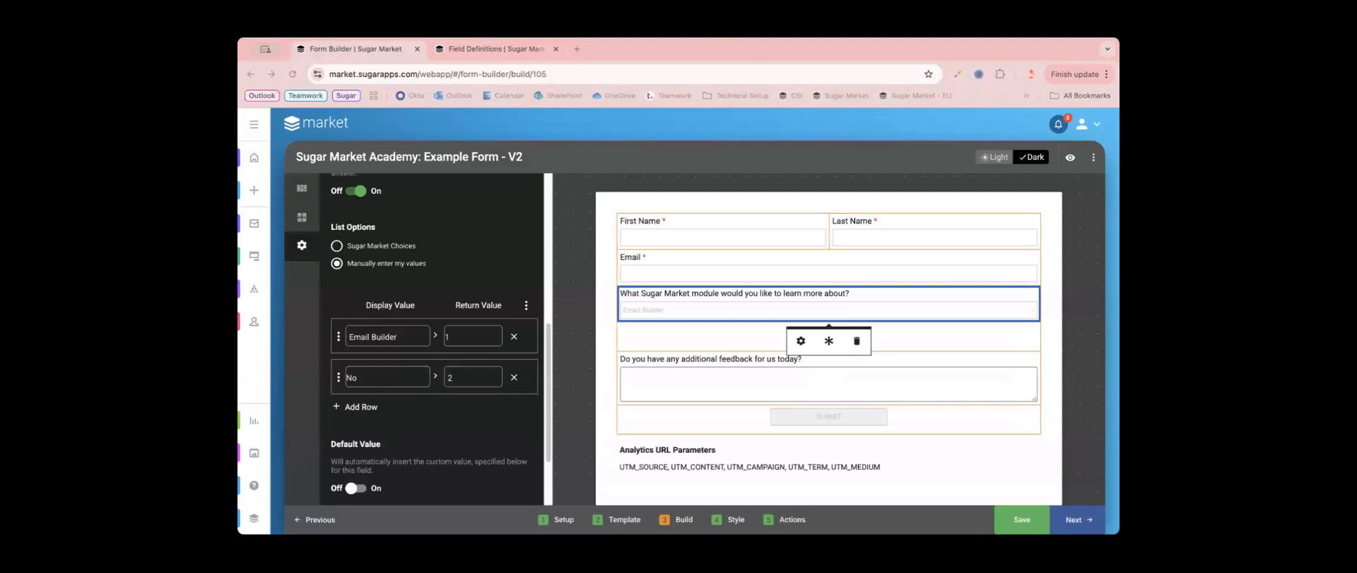
left_click(389, 375)
double_click(389, 375)
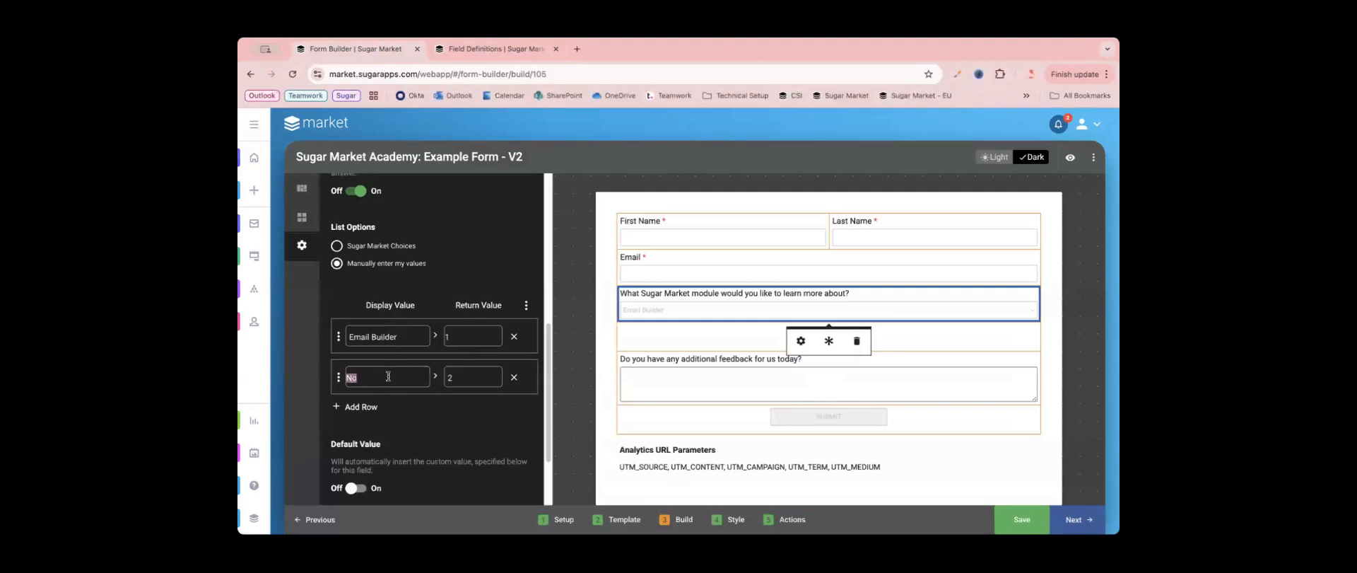
type("Nurtures")
left_click(367, 414)
left_click(371, 448)
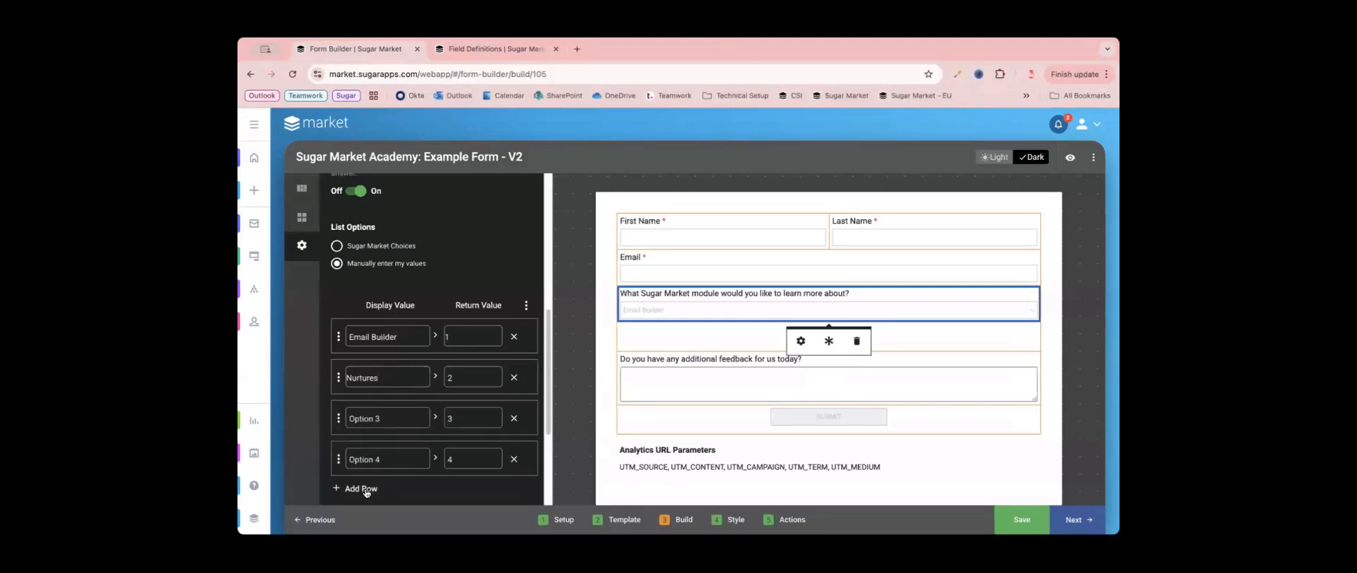
- Add a fifth option row to the dropdown and set the third and fourth display values to "Form Builder" and "Lead Scoring"
left_click(365, 489)
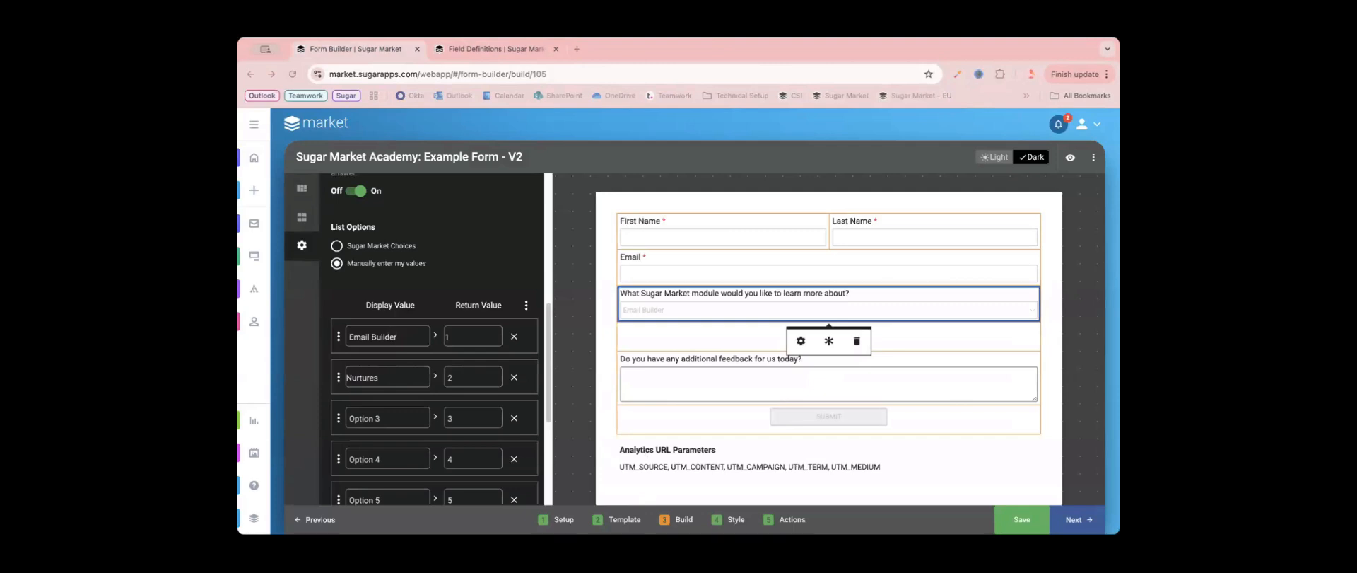
left_click(395, 418)
triple_click(394, 417)
type("Form Builder")
left_click(393, 459)
triple_click(393, 459)
type("Lead Scoring")
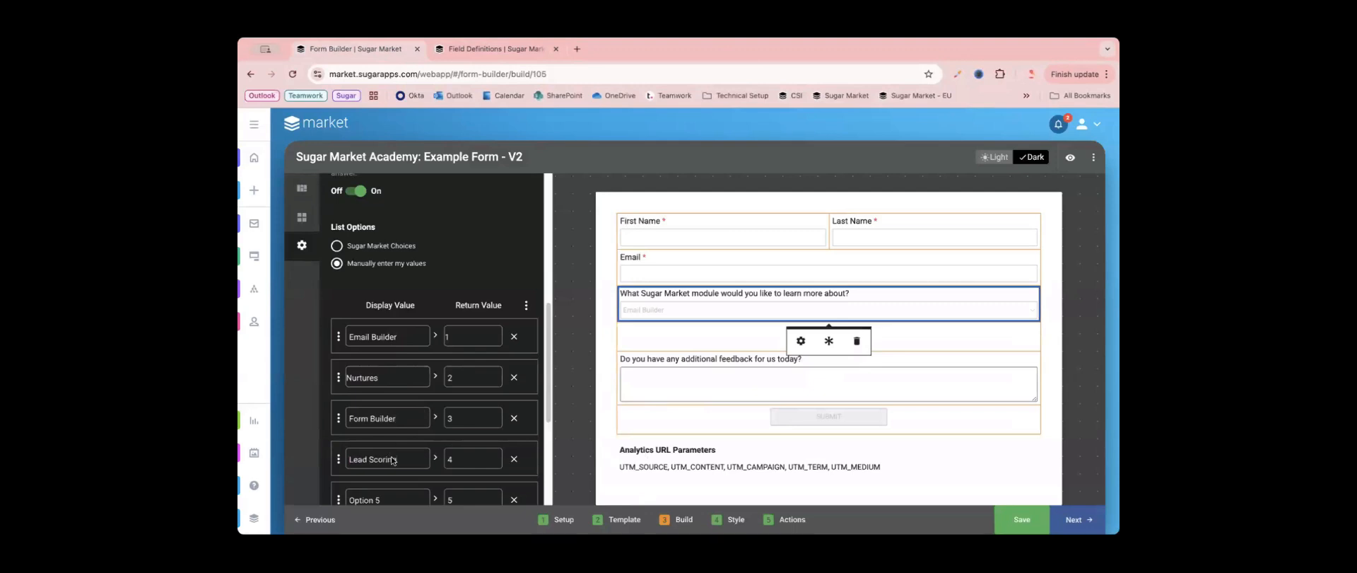
- Set the display value of the dropdown's fifth option to "Other"
scroll(393, 461, "down", 1)
scroll(394, 452, "down", 3)
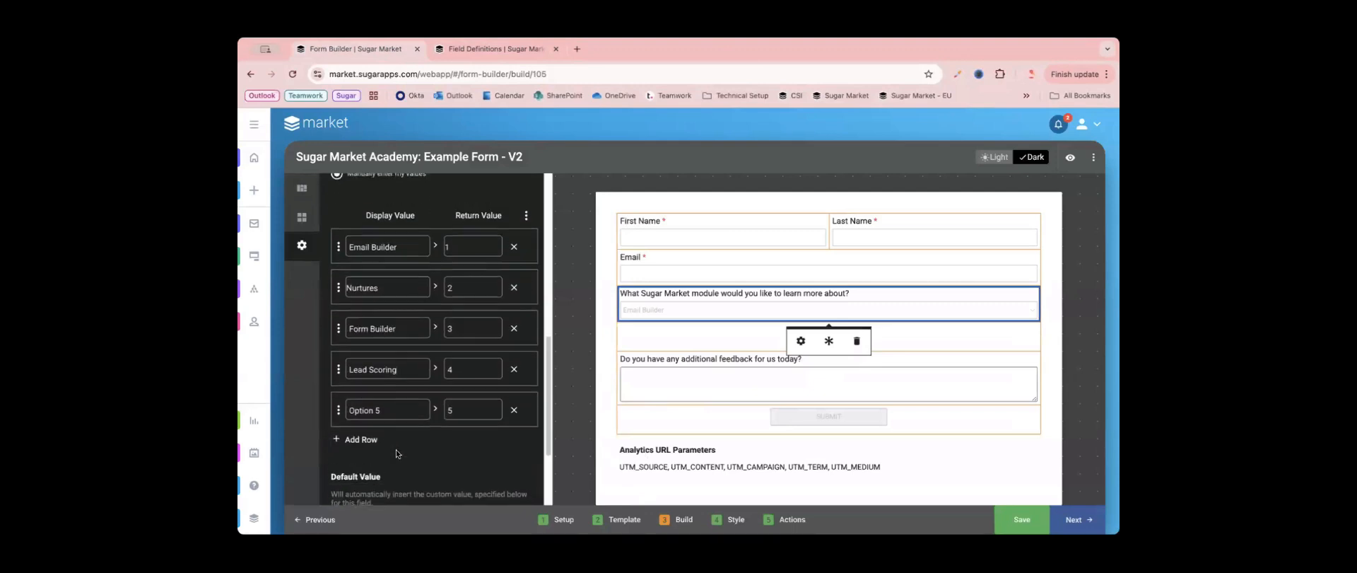
scroll(396, 452, "up", 4)
scroll(395, 450, "up", 3)
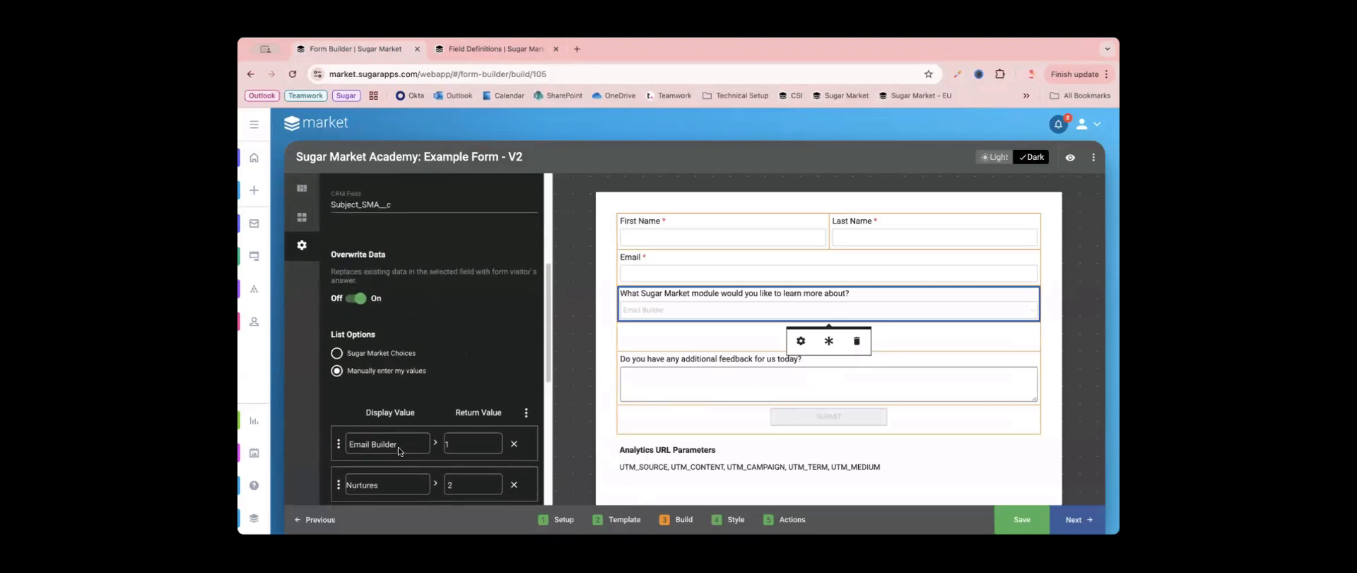
scroll(356, 216, "up", 1)
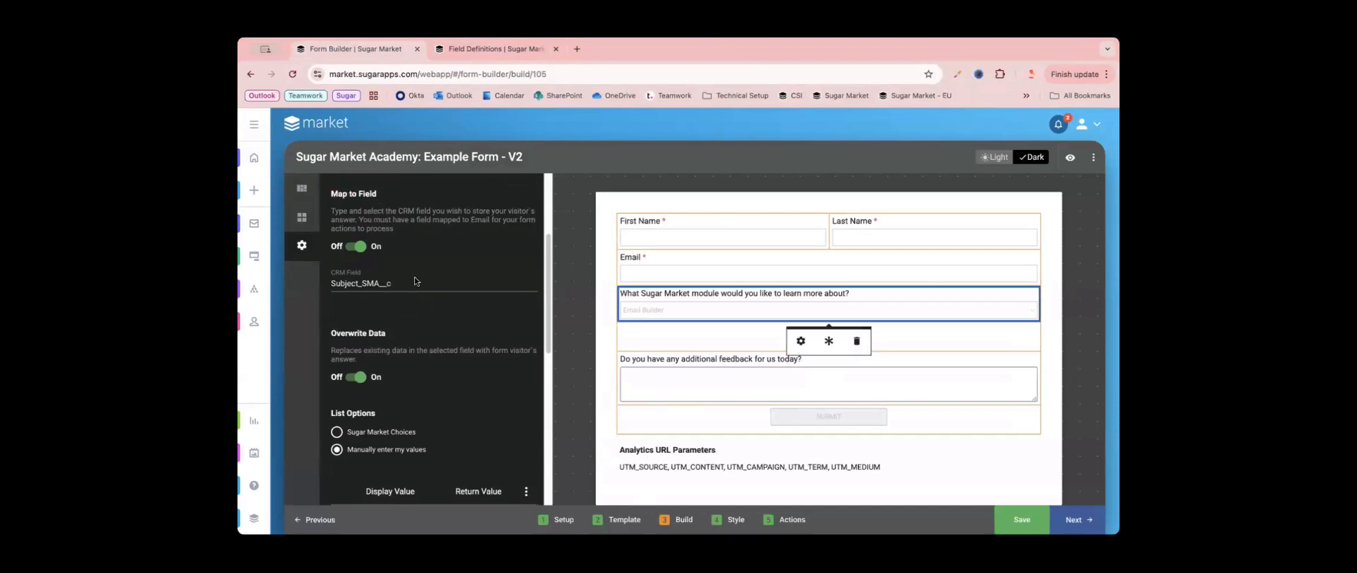
scroll(415, 281, "down", 2)
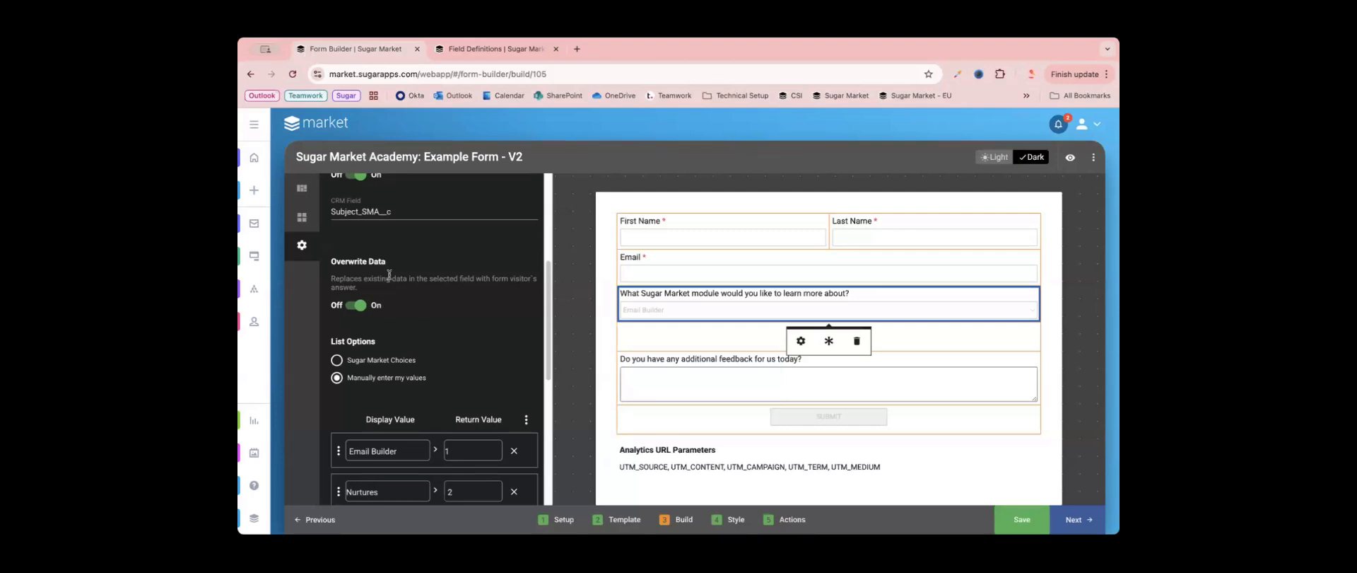
scroll(426, 358, "down", 4)
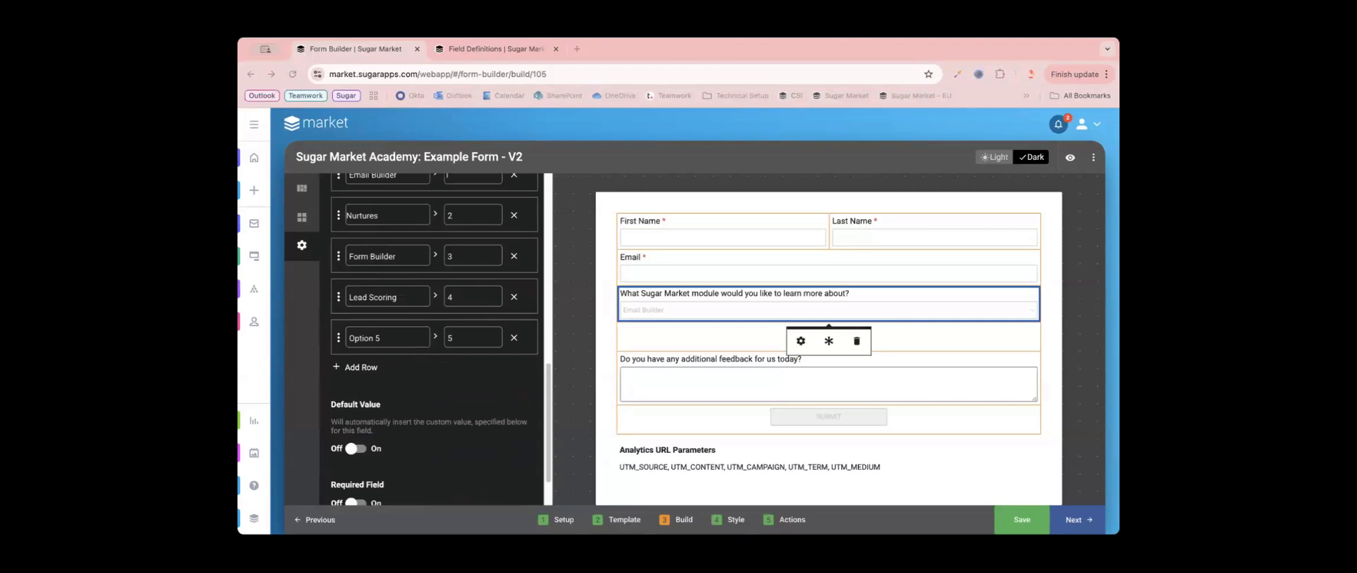
triple_click(373, 337)
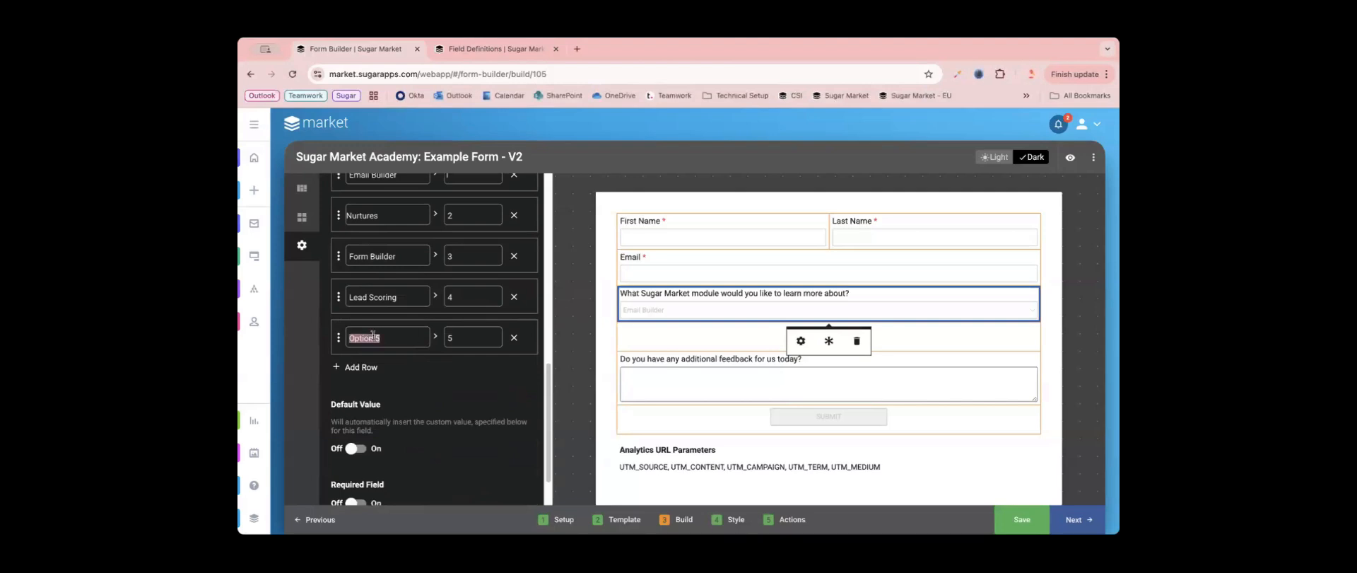
type("Other")
- Copy the display value into the return value for each of the five dropdown options
scroll(434, 397, "up", 2)
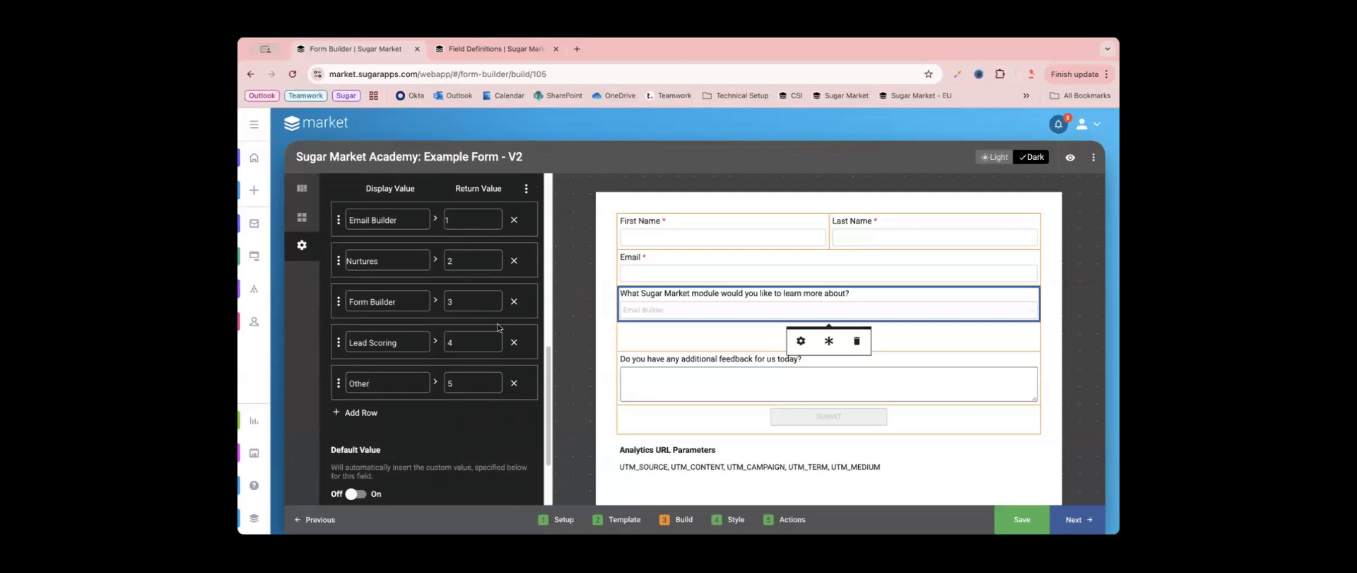
scroll(500, 327, "up", 1)
left_click(435, 226)
left_click(435, 266)
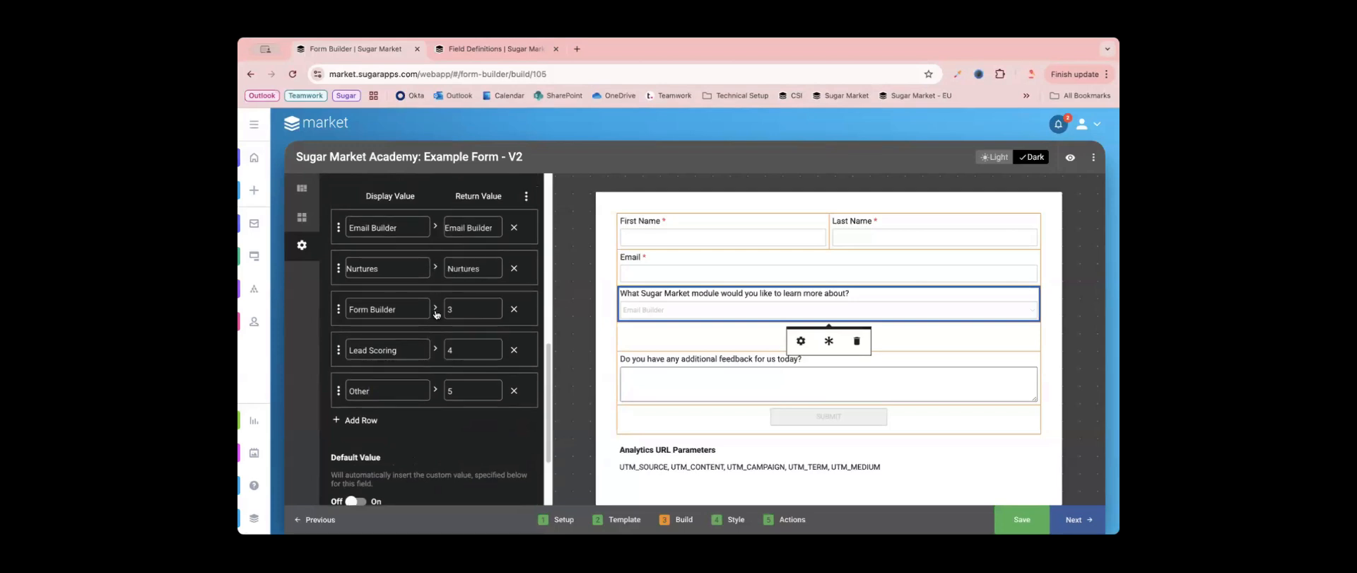
left_click(434, 308)
left_click(434, 349)
left_click(435, 388)
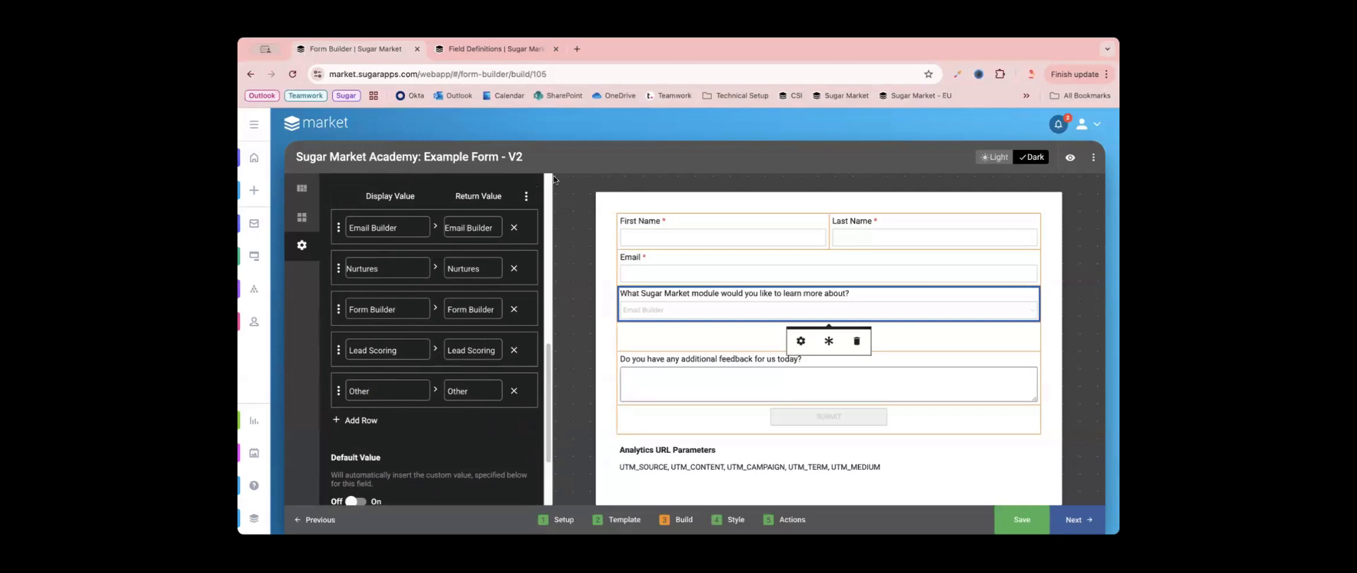
- Check the Subject field definition's list item values and match the dropdown's return values to them: Email_Builder, Form_Builder and Scoring
left_click(494, 51)
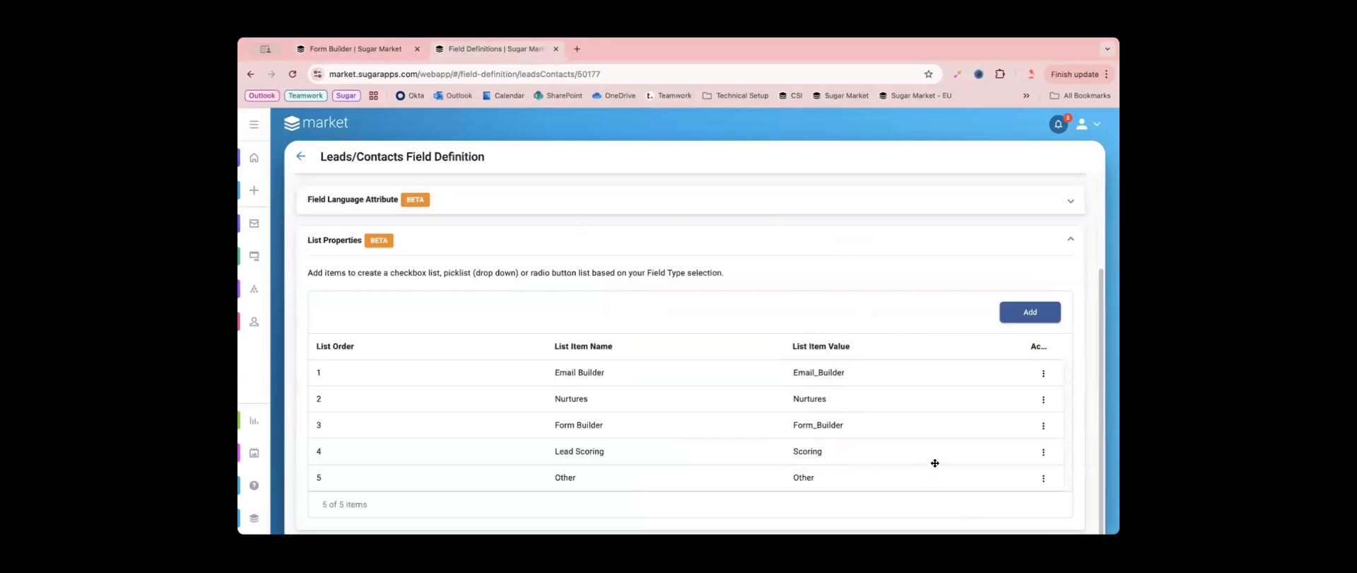
left_click(375, 49)
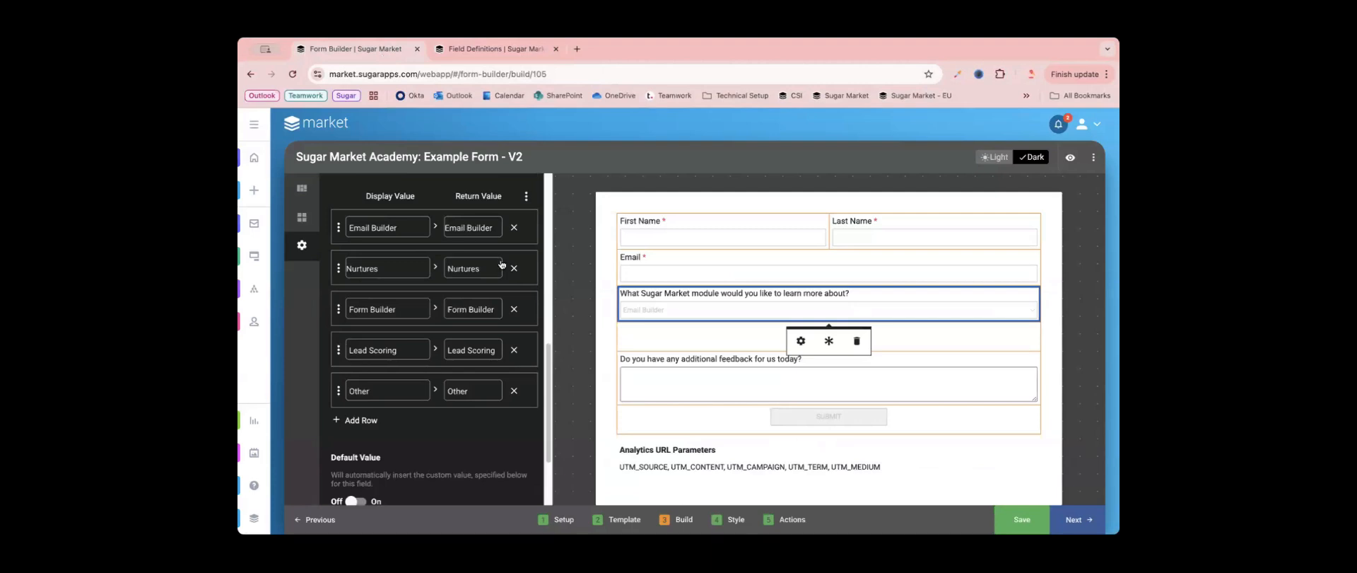
key("BackSpace")
type("_")
key("BackSpace")
type("_")
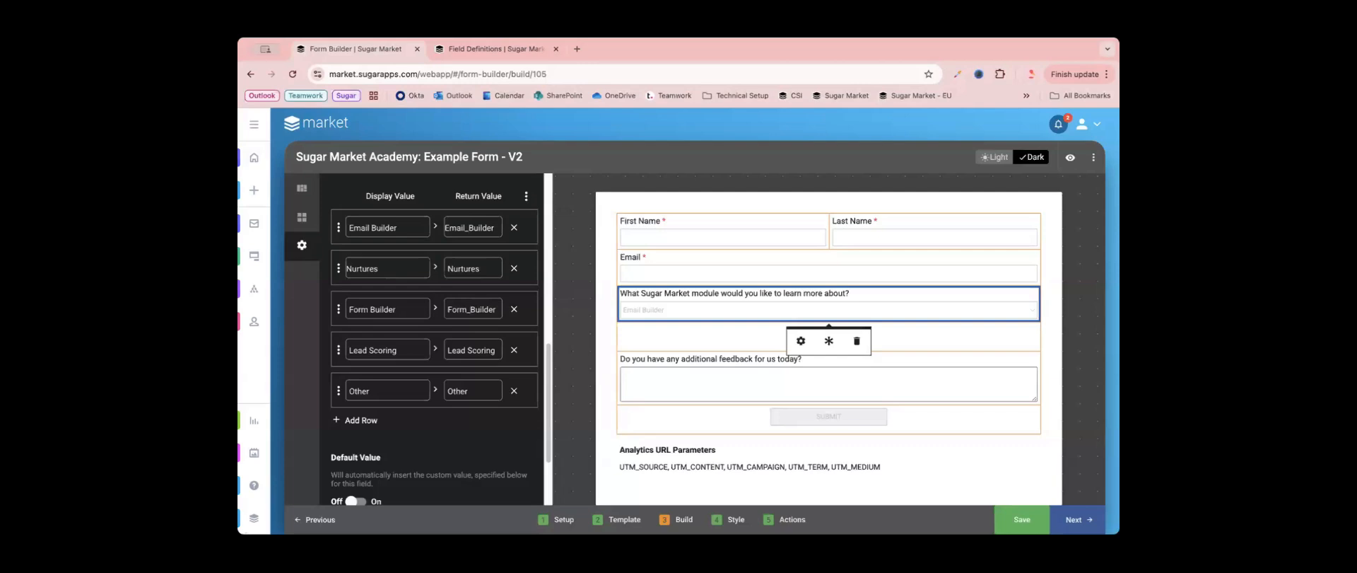
left_click(469, 353)
key("BackSpace")
key("BackSpace")
key("BackSpace")
key("BackSpace")
key("BackSpace")
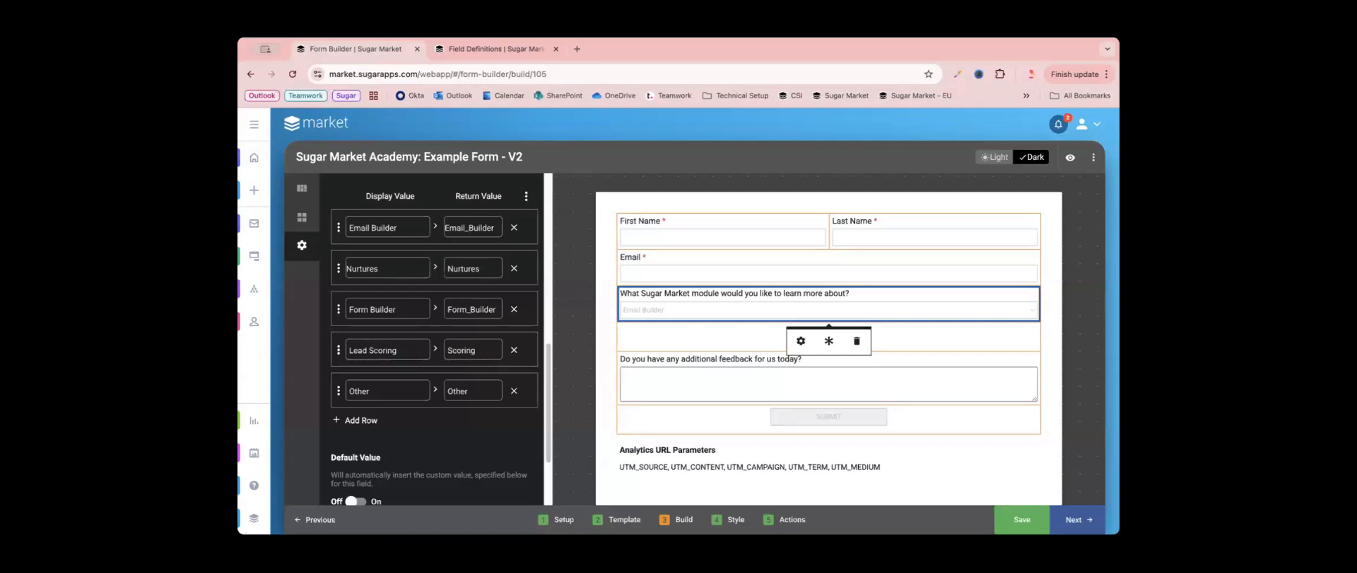
- Add a sixth option row to the dropdown and move it to the beginning of the option list
scroll(489, 456, "down", 1)
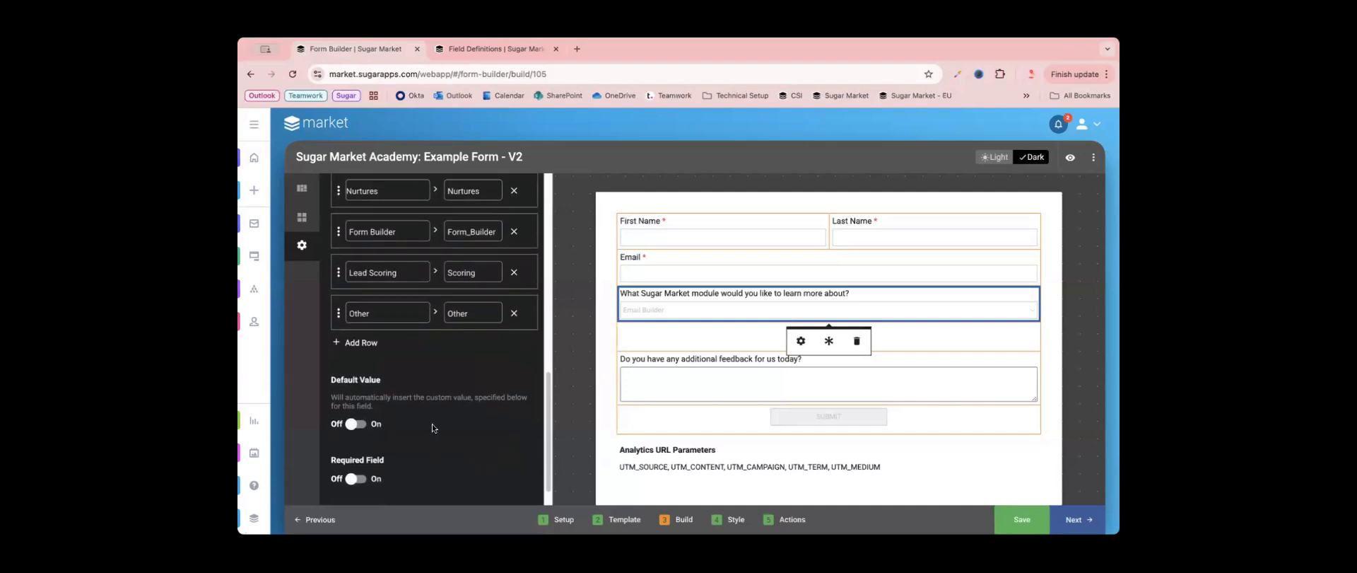
scroll(431, 423, "up", 1)
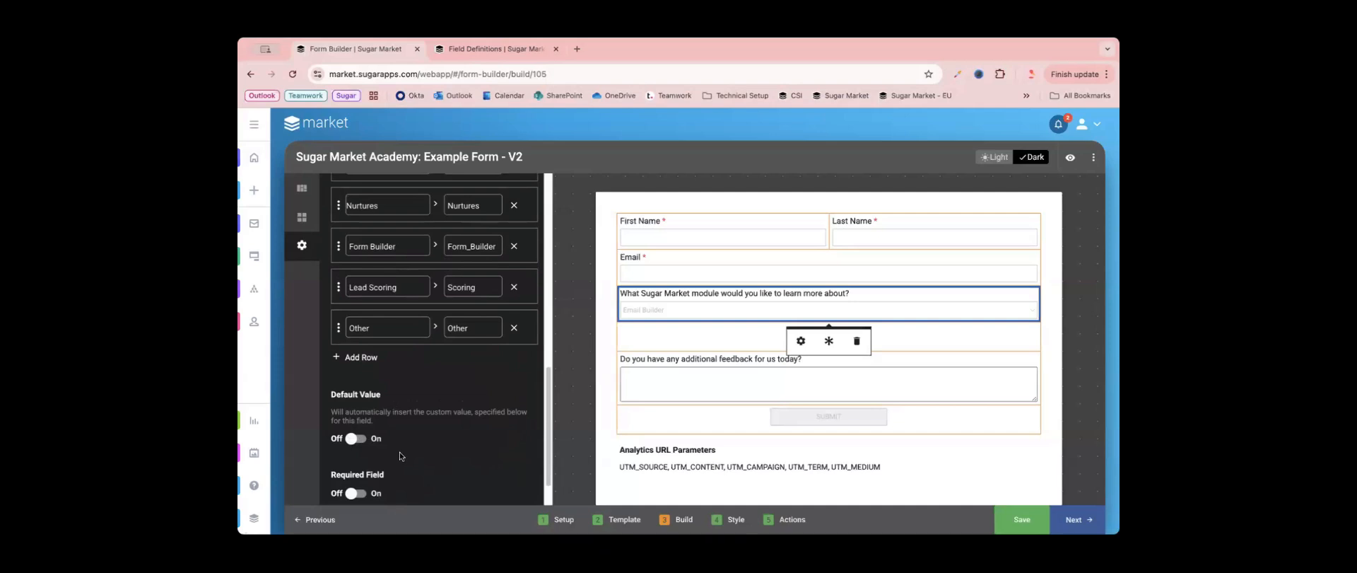
scroll(400, 453, "up", 1)
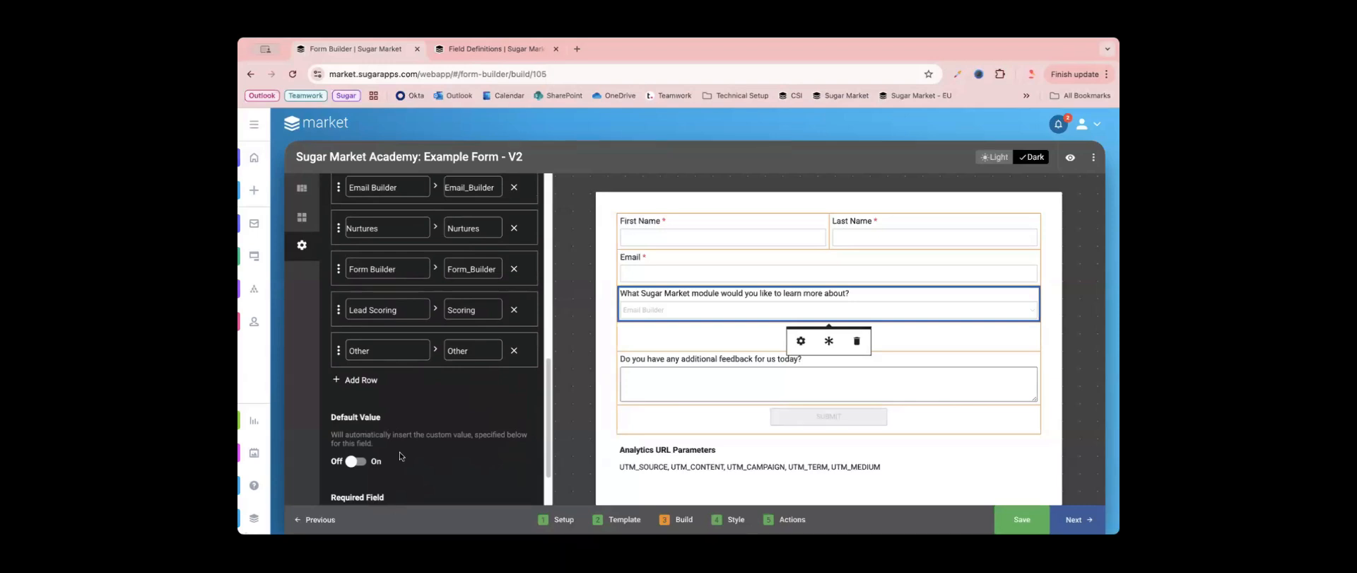
scroll(400, 452, "up", 3)
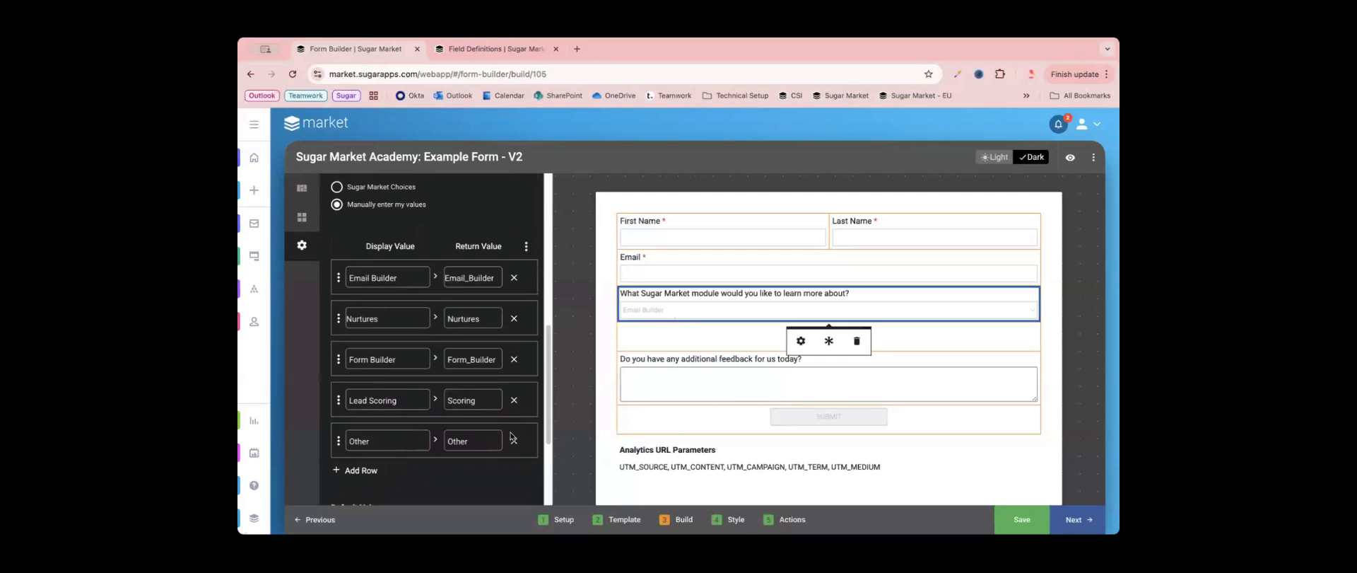
left_click(359, 470)
scroll(367, 452, "down", 1)
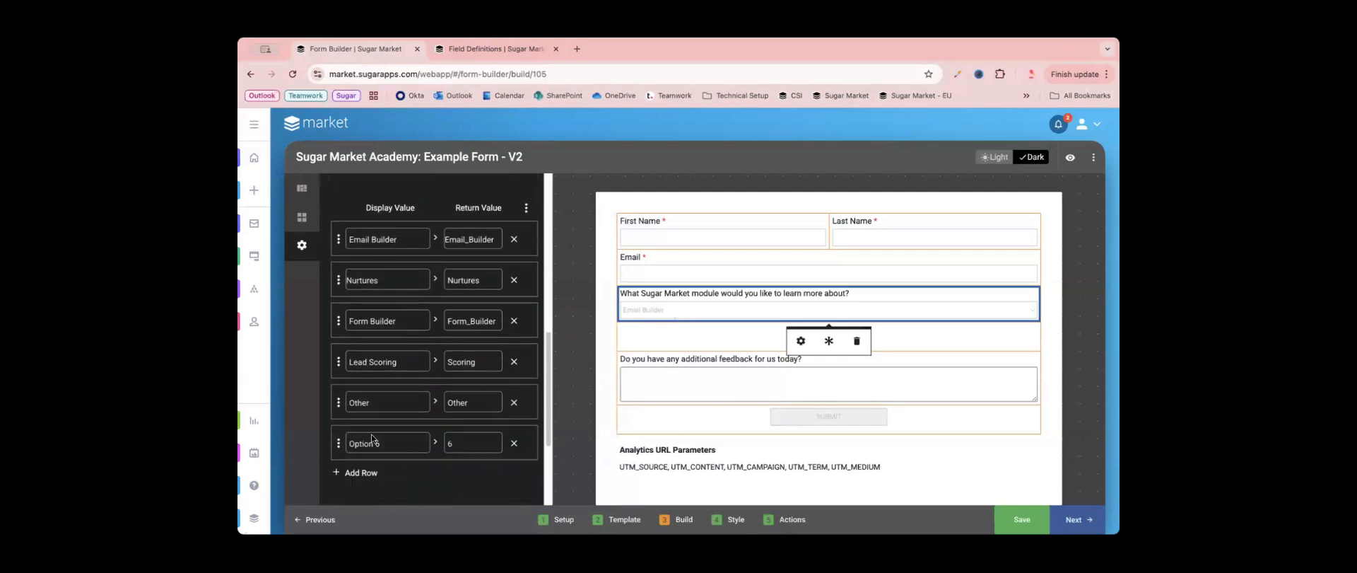
left_click_drag(372, 439, 383, 239)
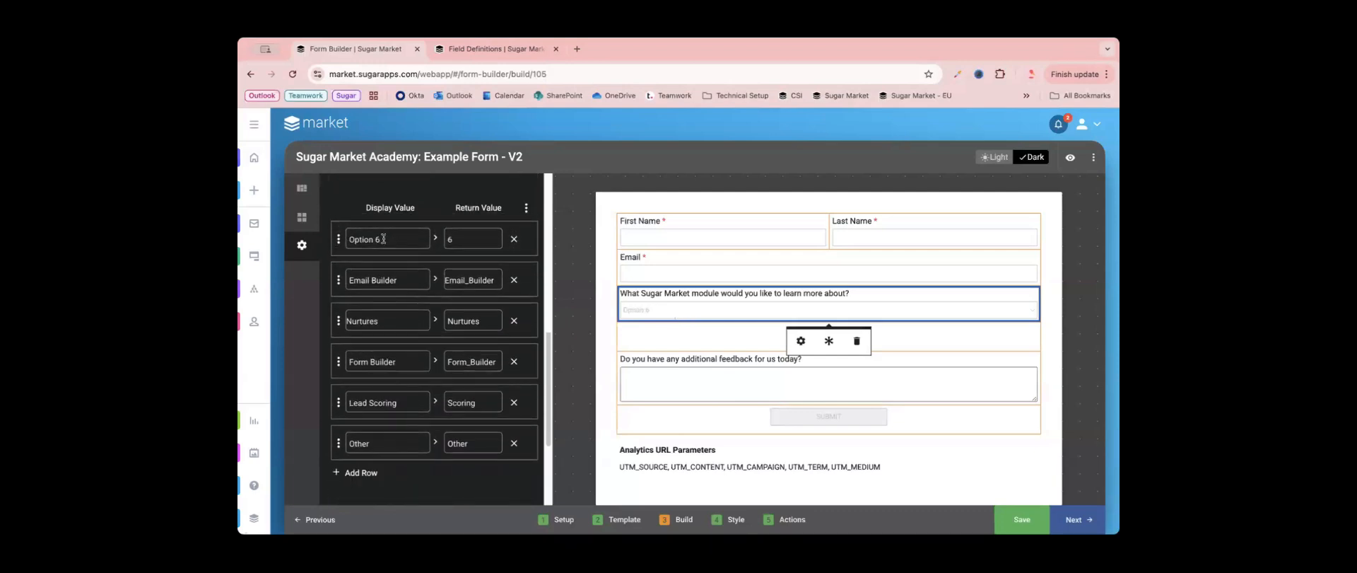
- Set the first option's display value to "Please Select..." and copy it into the return value
triple_click(383, 239)
type("Pleas")
type("e Selev")
type("...")
left_click(435, 238)
- Enable a default value for the dropdown, choose "Please Select...", and close the field settings
scroll(427, 395, "down", 1)
scroll(427, 395, "down", 3)
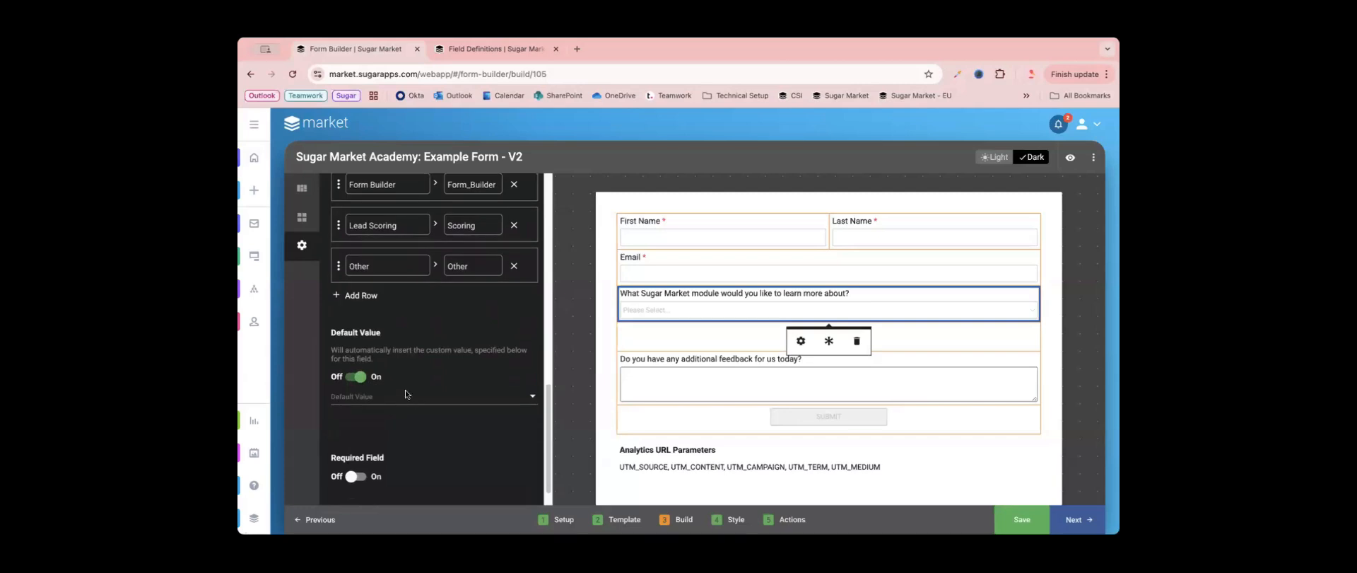
left_click(405, 390)
left_click(400, 241)
left_click(573, 359)
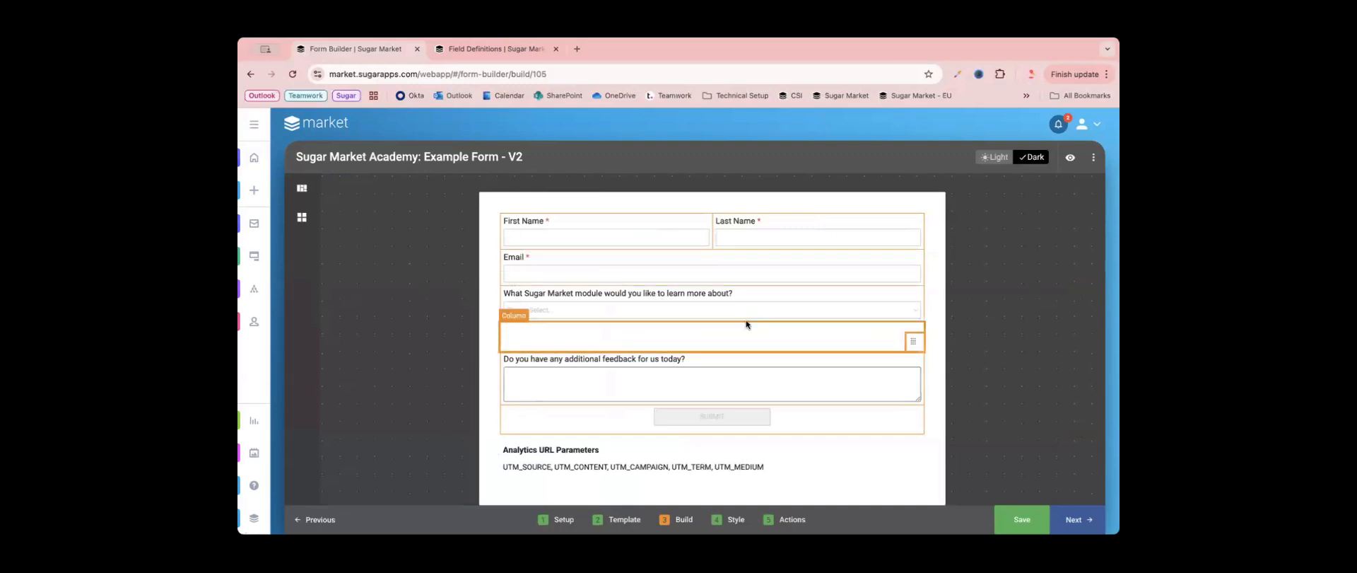
- Reopen the module dropdown's settings to review its options and default value, and close them again
left_click(687, 301)
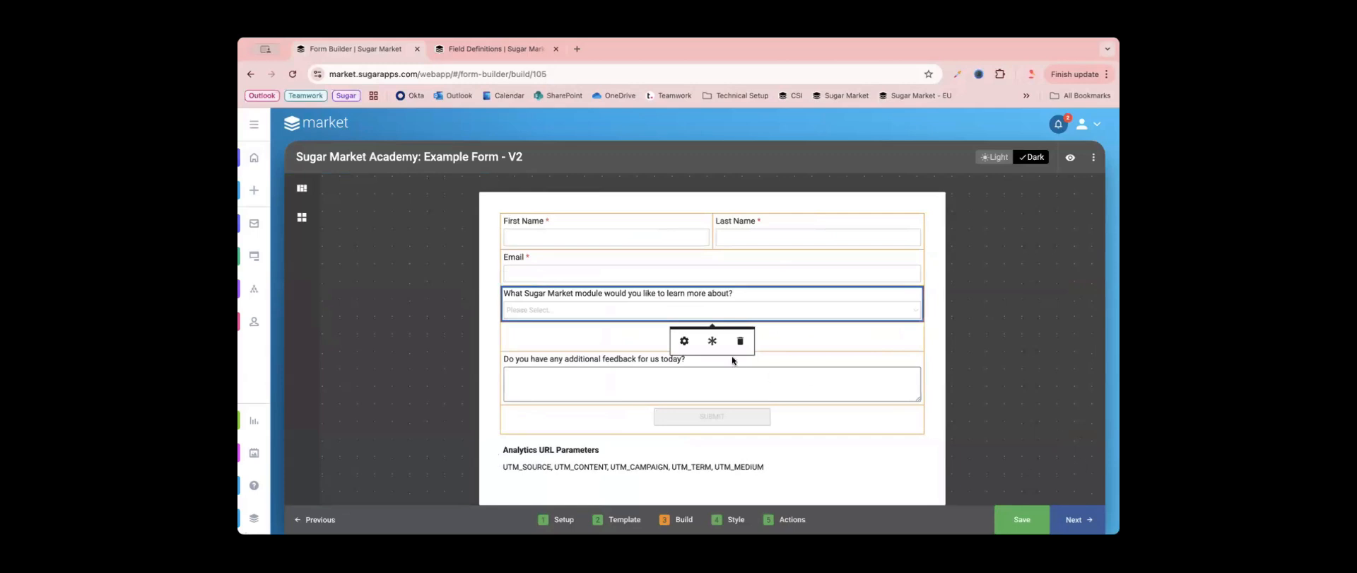
left_click(683, 340)
scroll(447, 366, "up", 1)
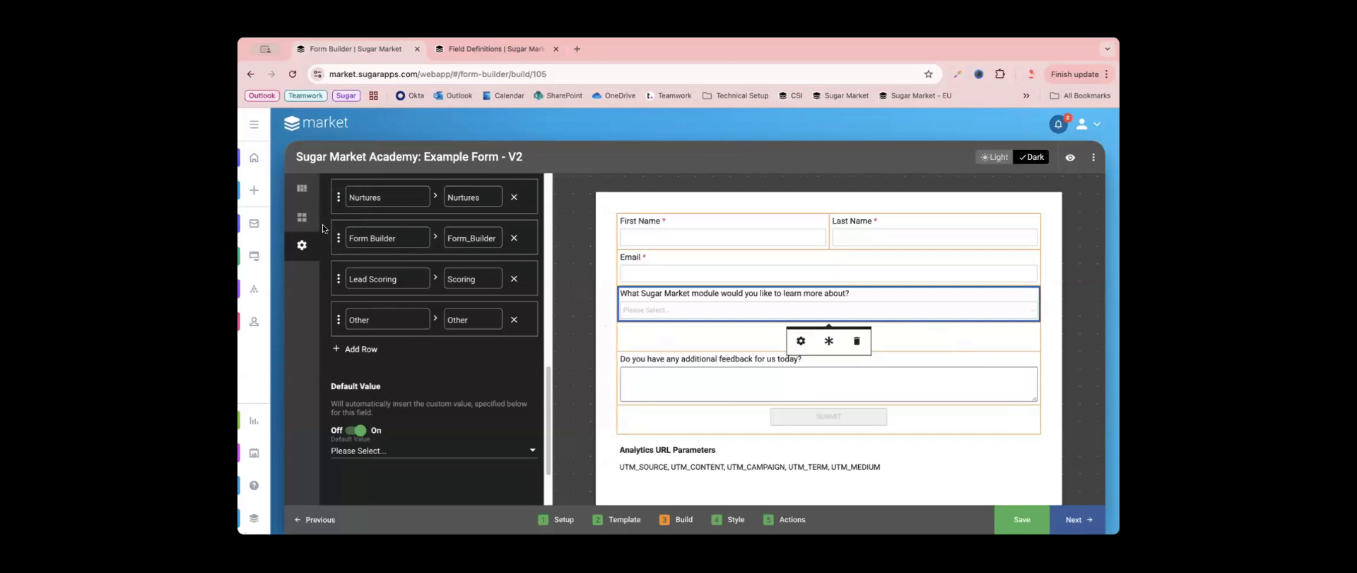
left_click(586, 273)
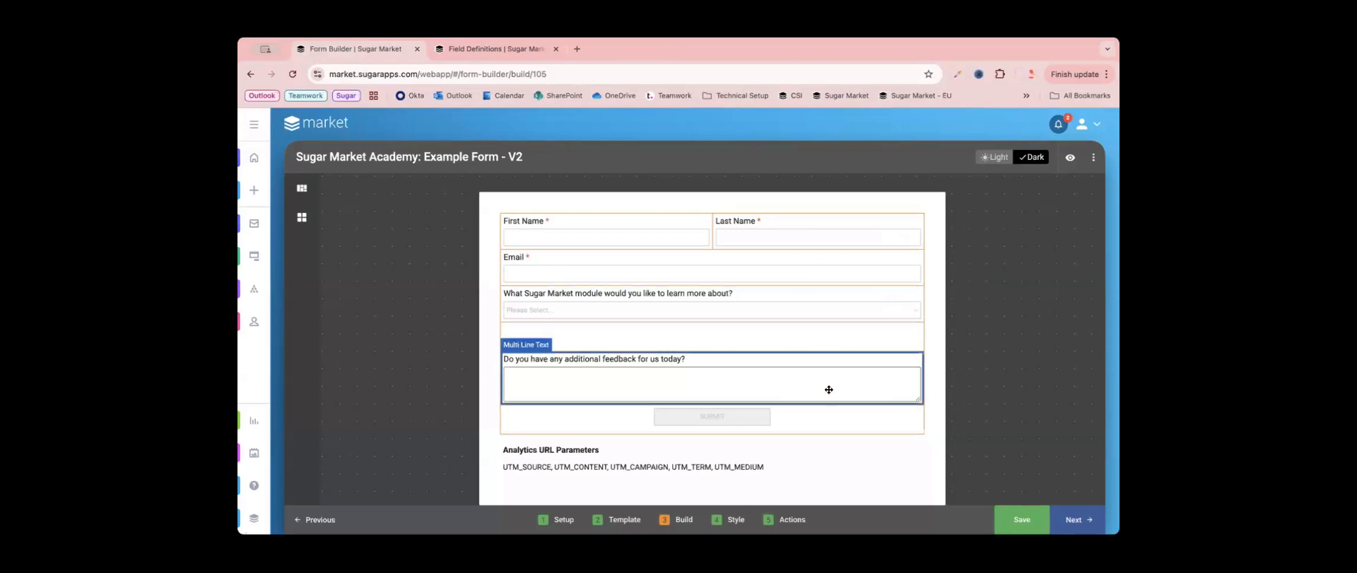
- Place a Single Line Text field in the empty row between the module dropdown and the feedback question, and open its settings
left_click(301, 217)
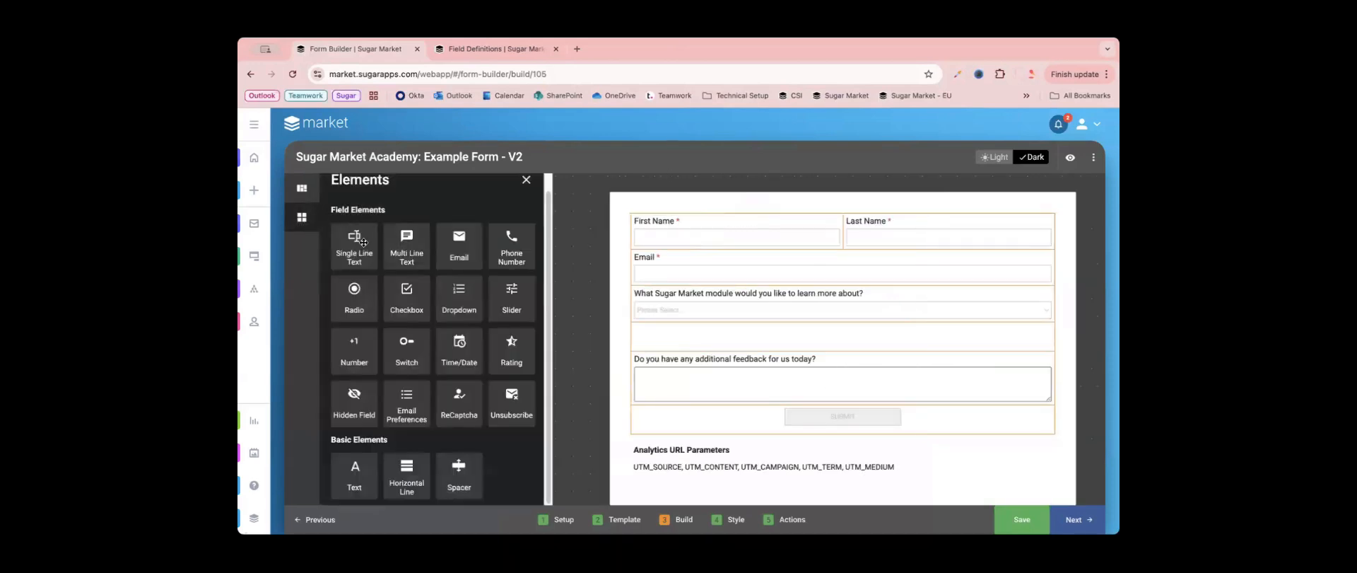
left_click_drag(363, 242, 921, 377)
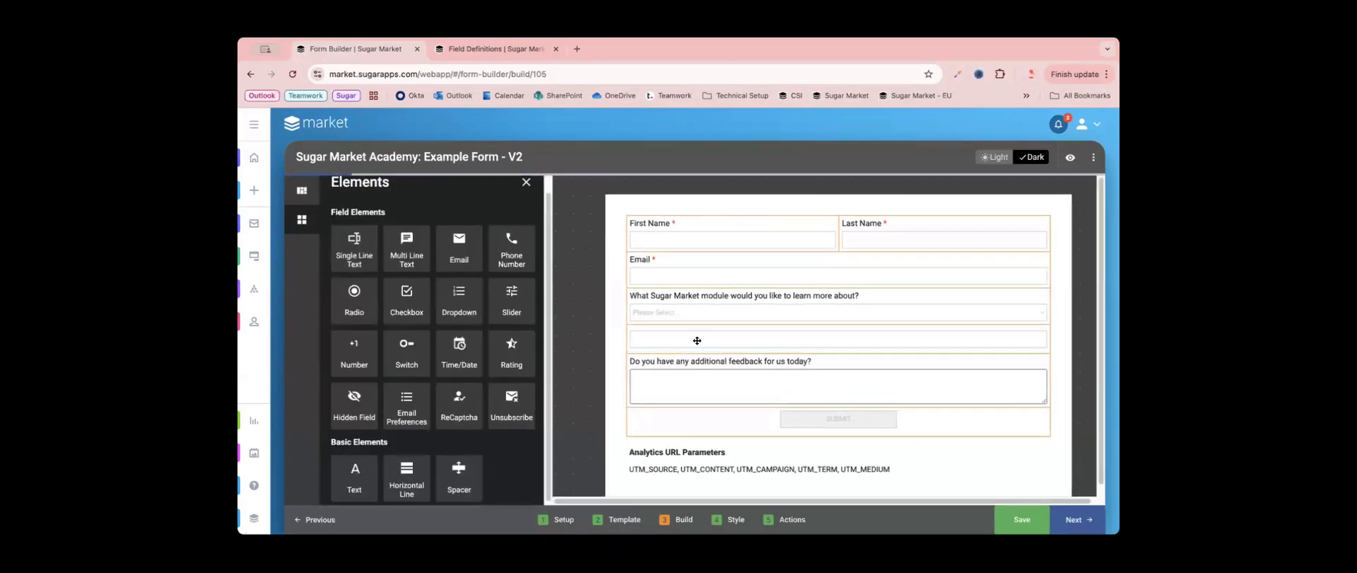
left_click(696, 341)
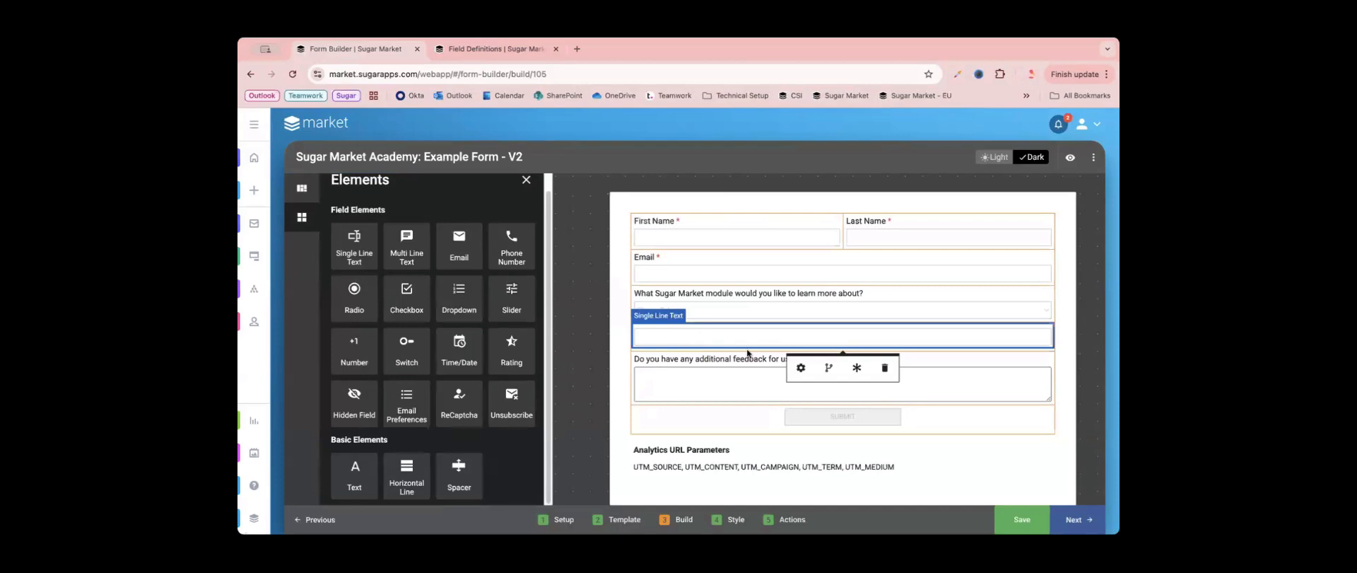
left_click(801, 368)
- Name the new text field "Subject - Other" and set its label to "If other, please explain:"
triple_click(369, 238)
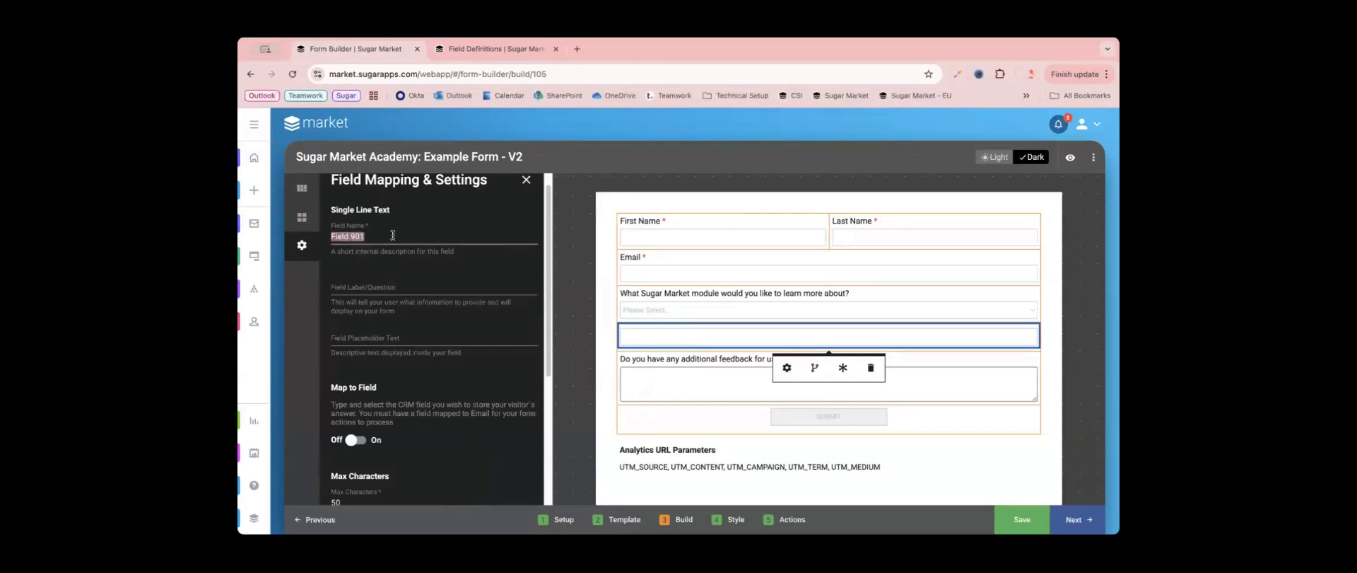
type("Subject - Other")
key("super+Tab")
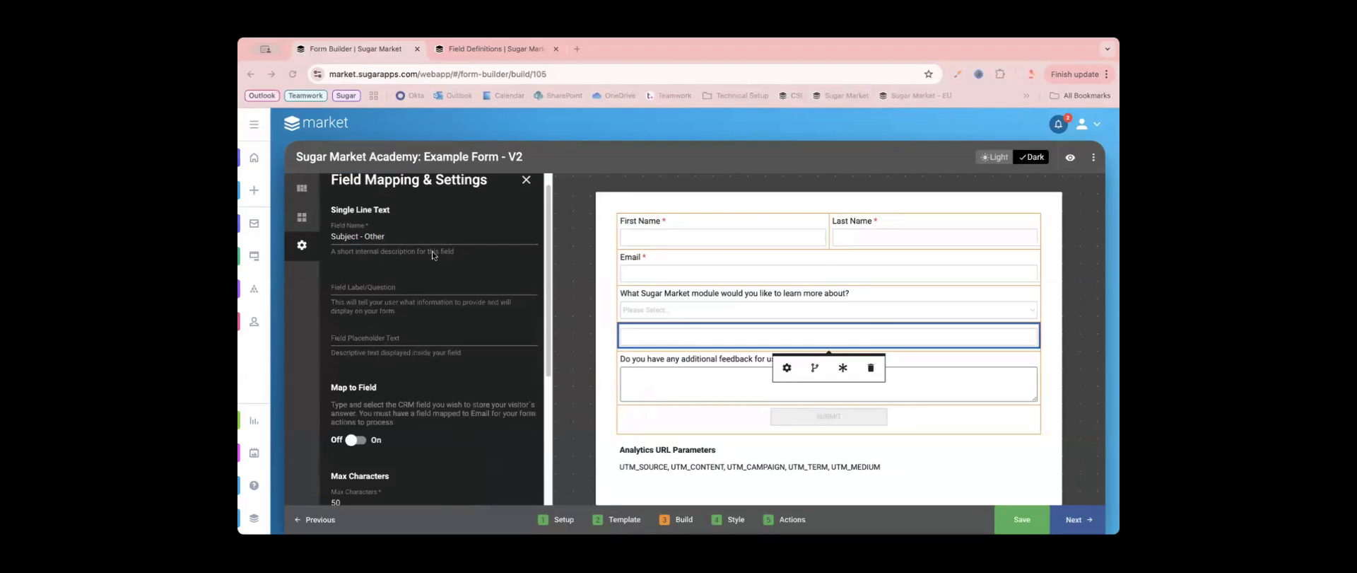
left_click(395, 284)
type("If other, please explain:")
- Map the "If other, please explain:" field to the CRM field Subject_SMA_Other__c and close its settings
scroll(431, 373, "down", 1)
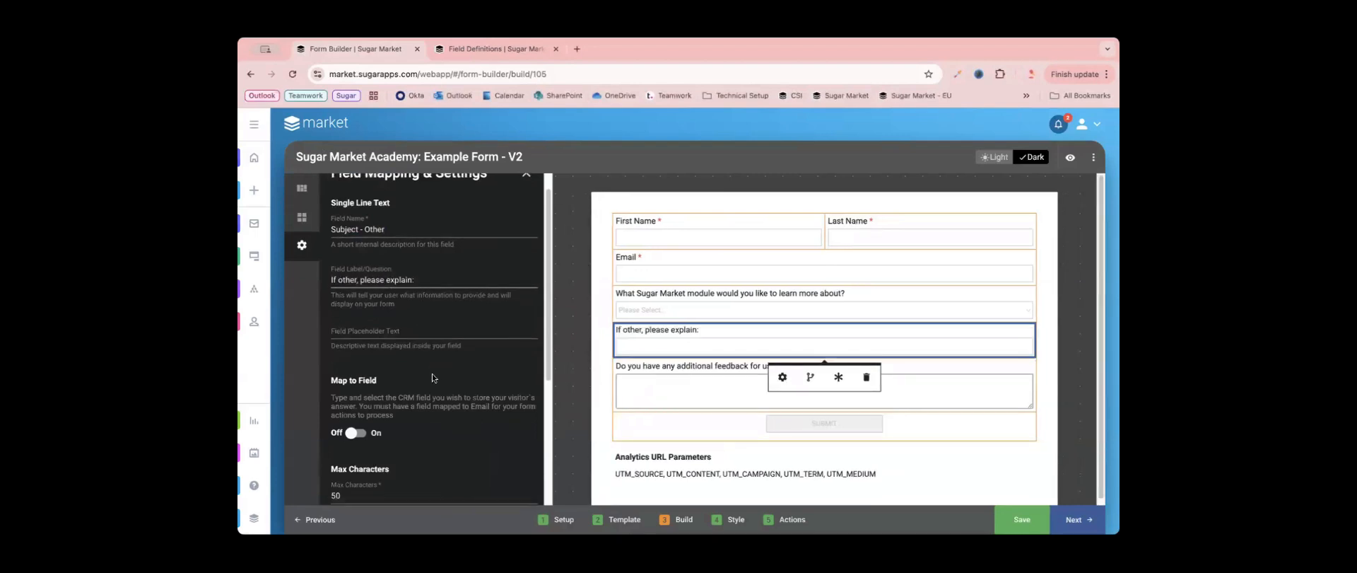
scroll(431, 373, "down", 1)
left_click(357, 357)
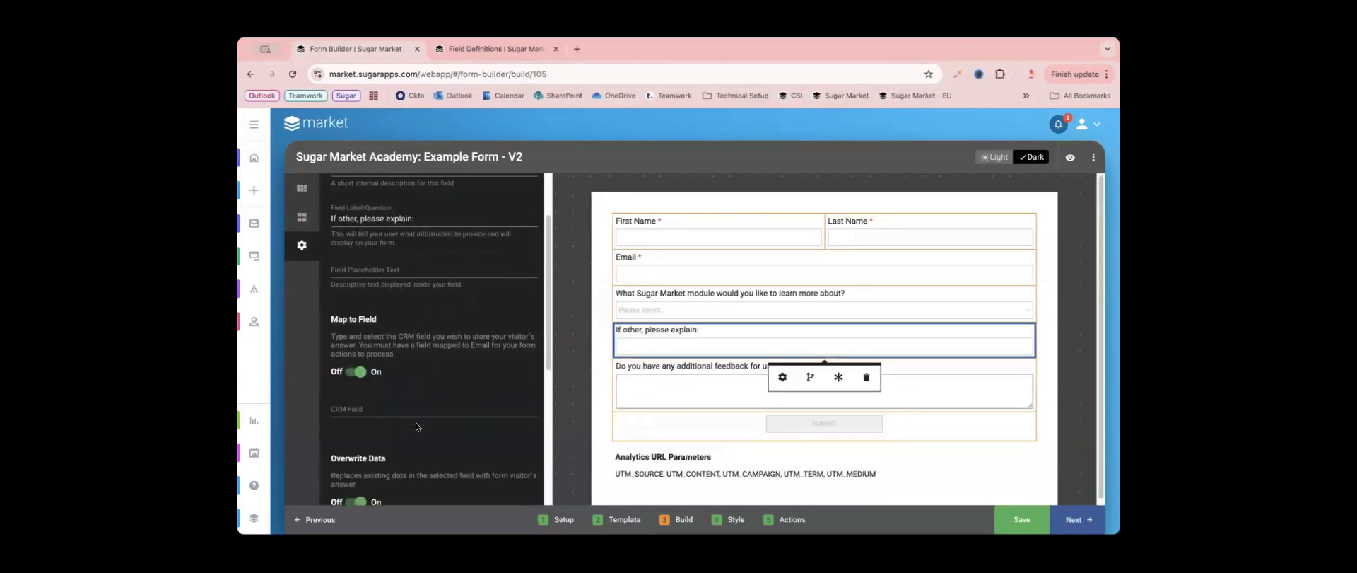
left_click(413, 394)
type("Sub")
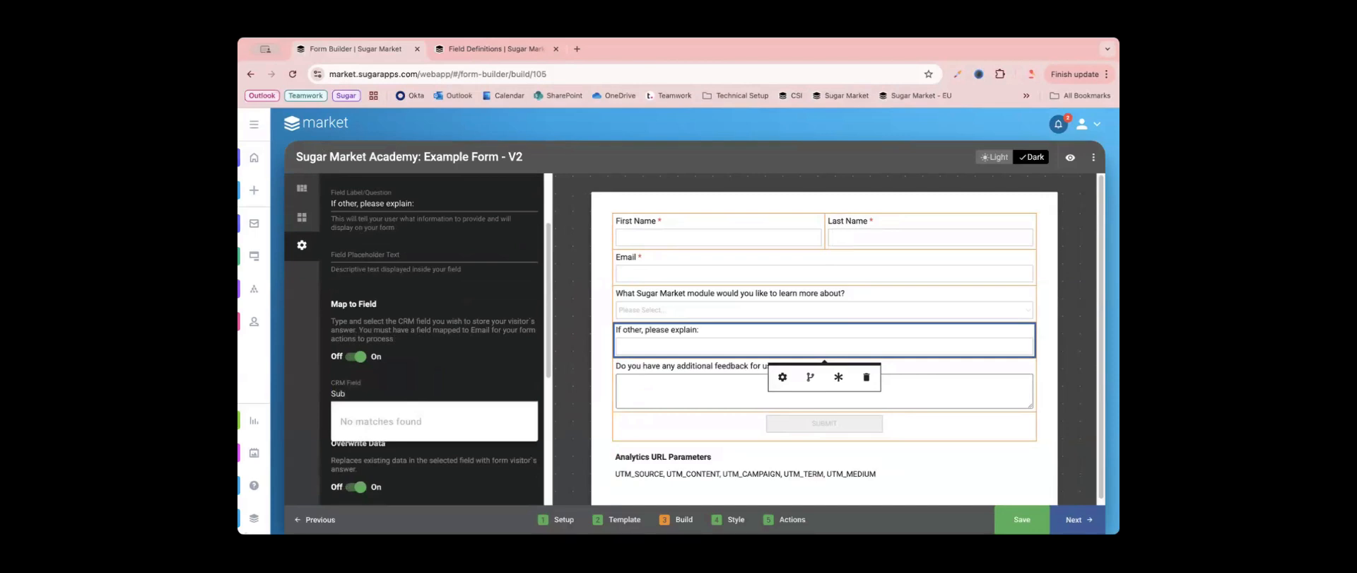
type("ject")
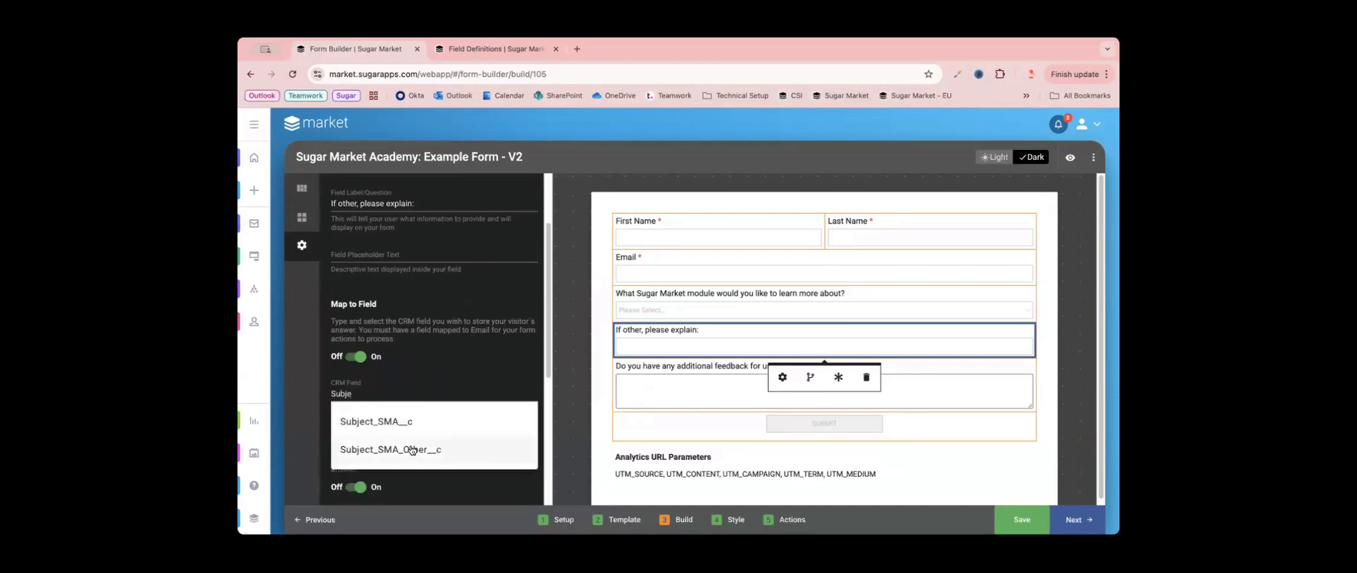
left_click(410, 449)
scroll(433, 428, "down", 3)
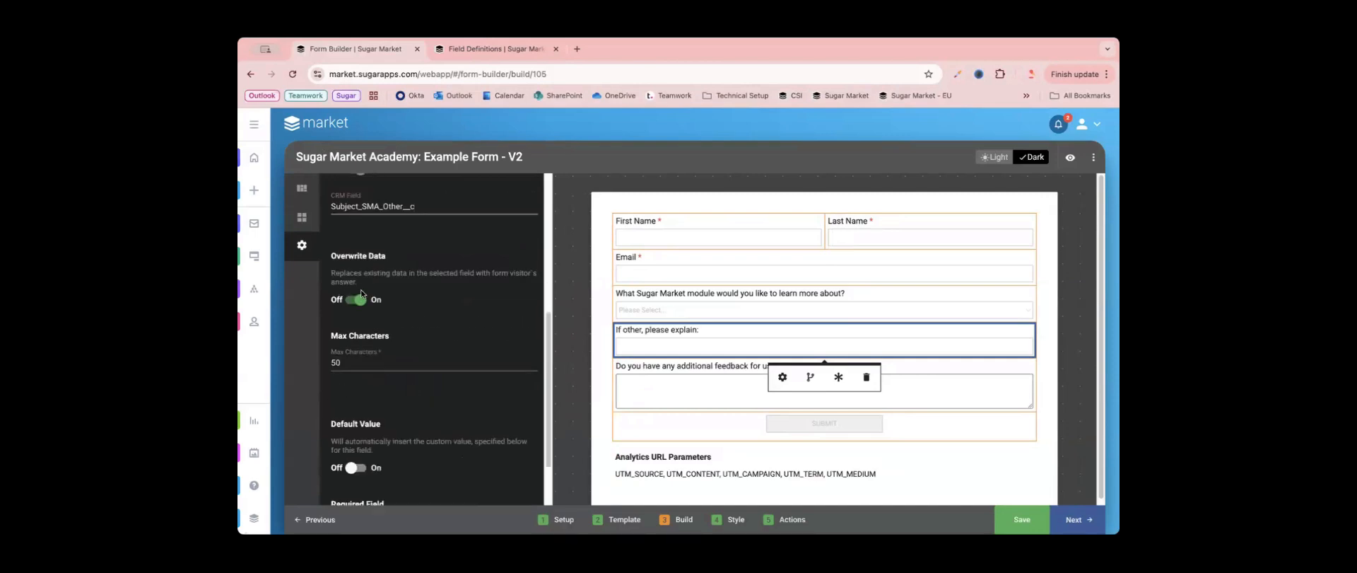
scroll(423, 386, "down", 1)
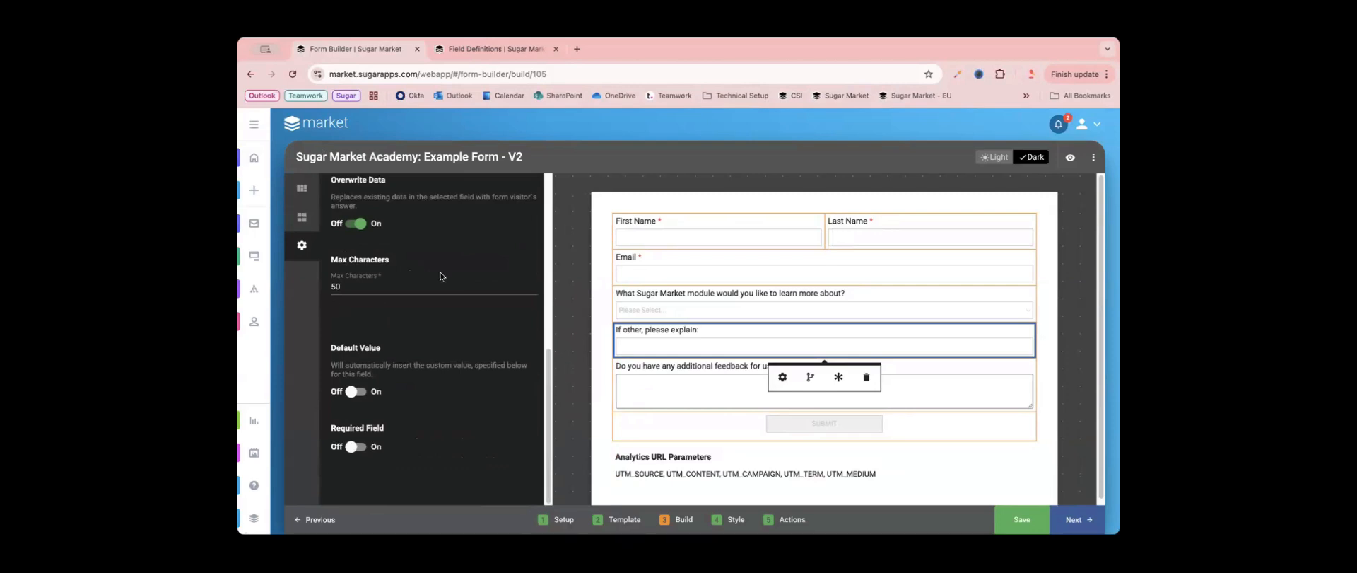
left_click_drag(552, 481, 549, 268)
left_click(562, 258)
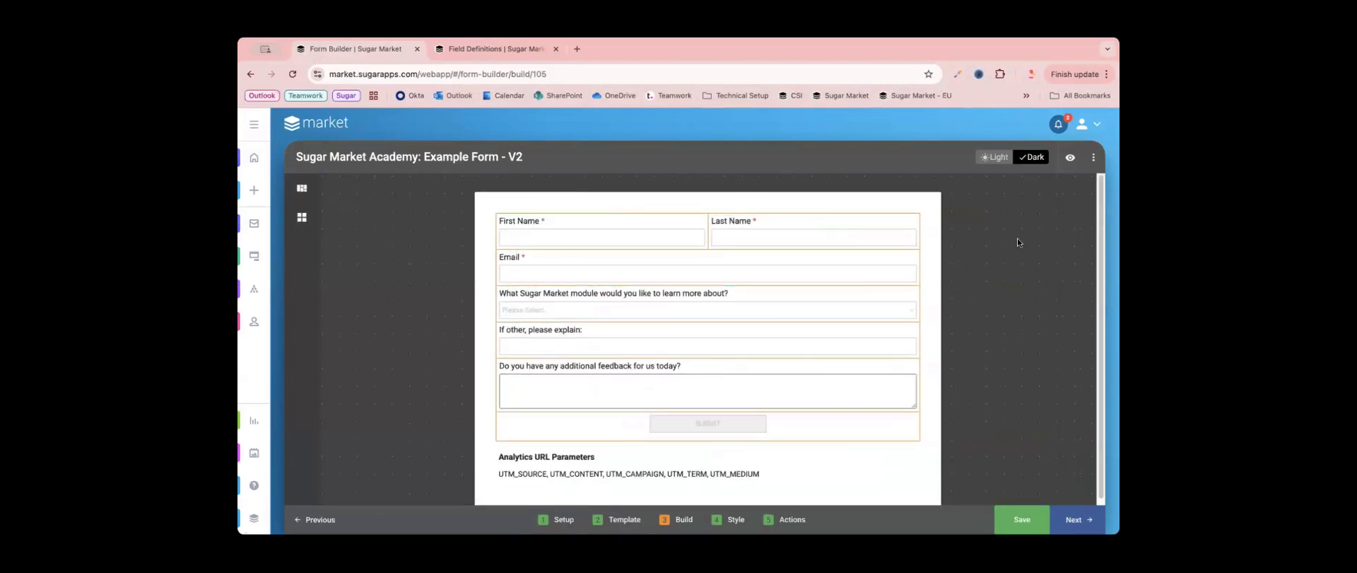
- Preview the form in mobile and desktop views with Form Builder chosen in the module dropdown, and exit the preview
left_click(1065, 160)
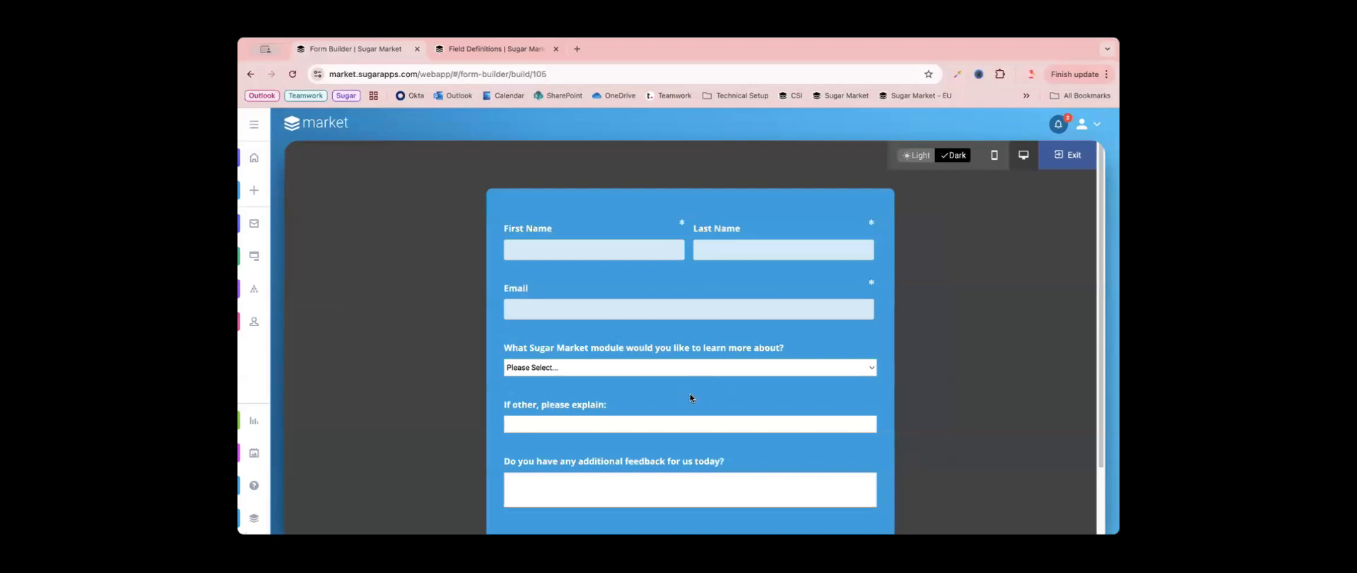
scroll(690, 397, "down", 2)
left_click(640, 316)
left_click(563, 352)
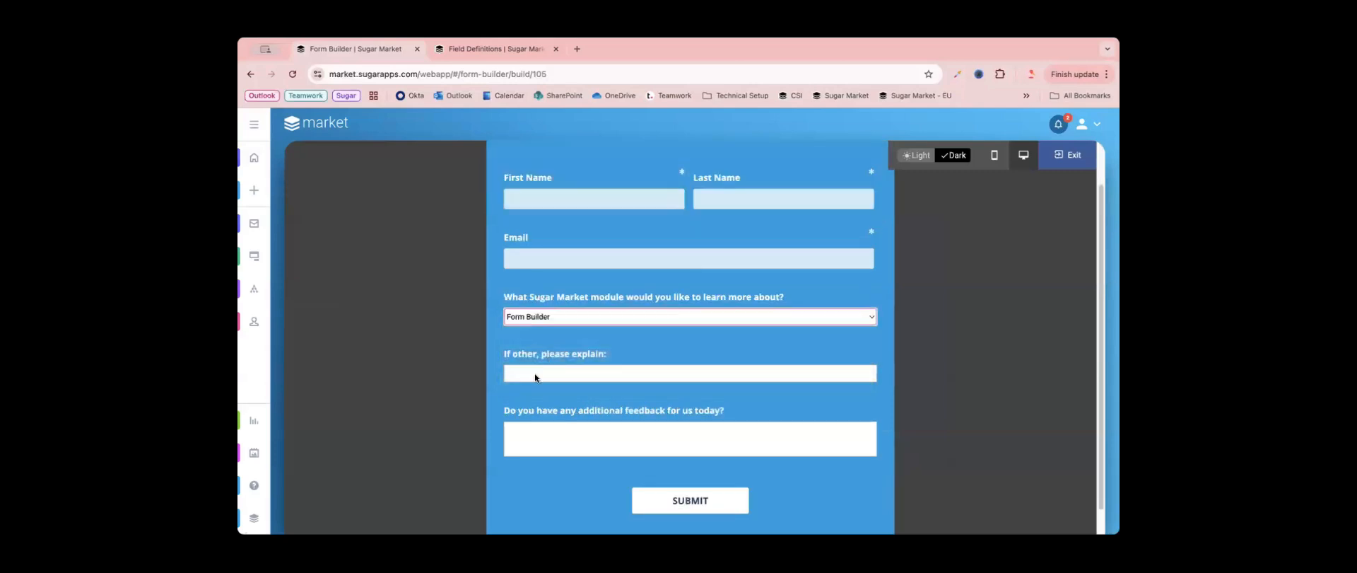
left_click_drag(506, 353, 625, 357)
left_click(602, 340)
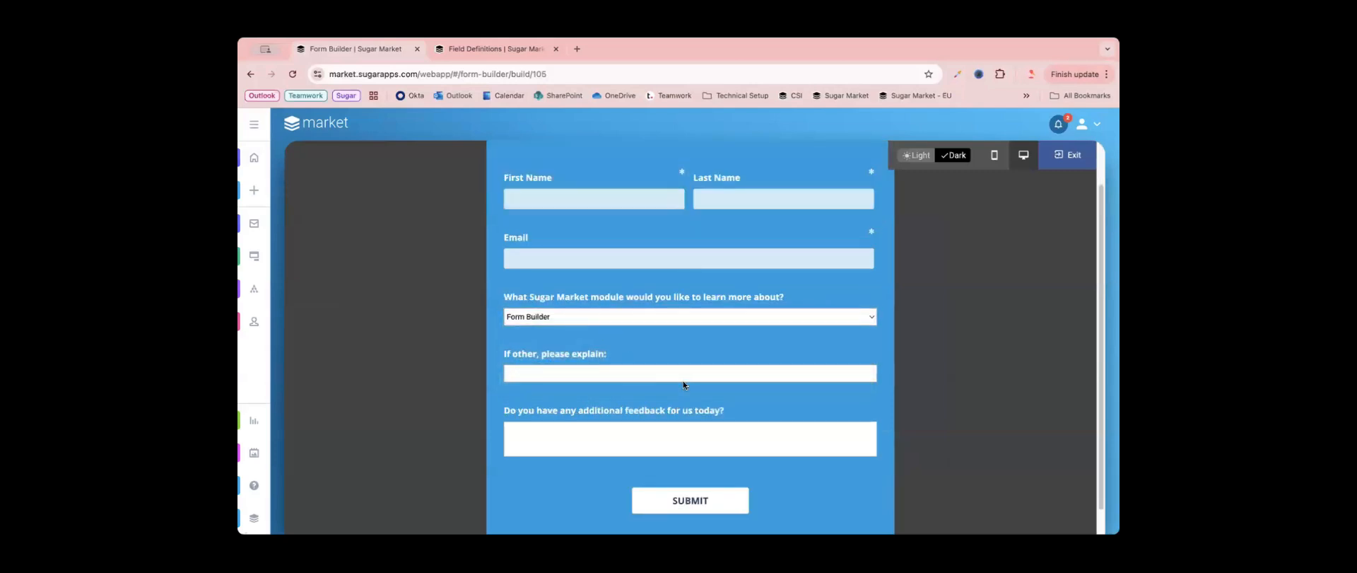
scroll(684, 384, "up", 1)
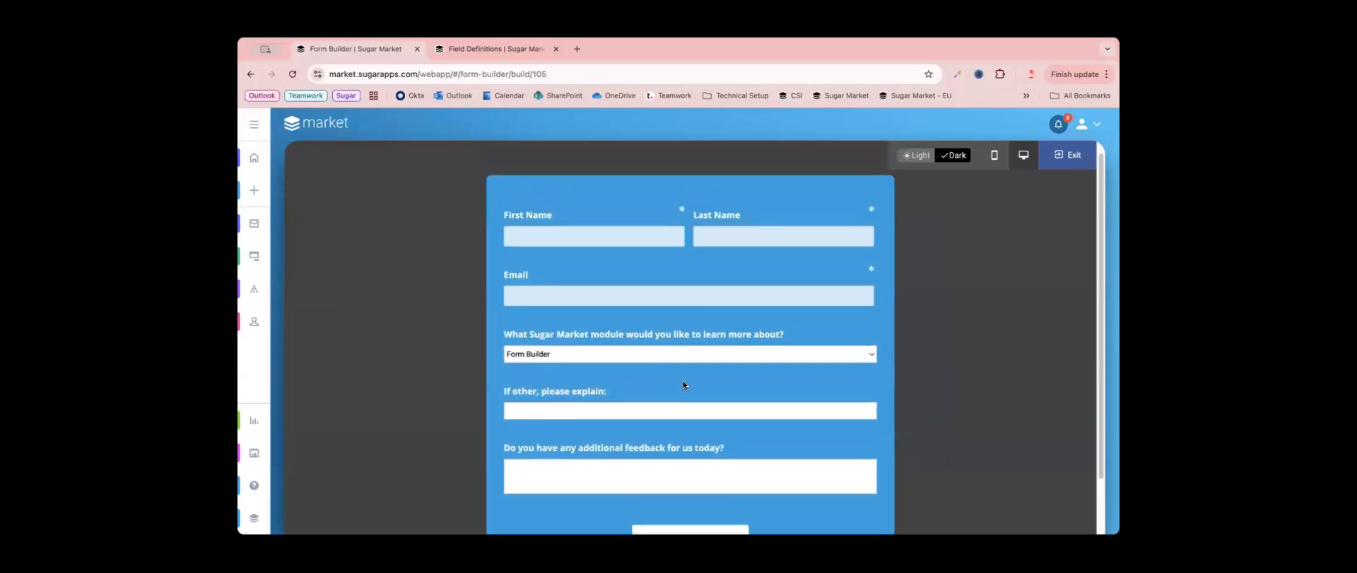
left_click(995, 156)
left_click(1024, 155)
left_click(1067, 155)
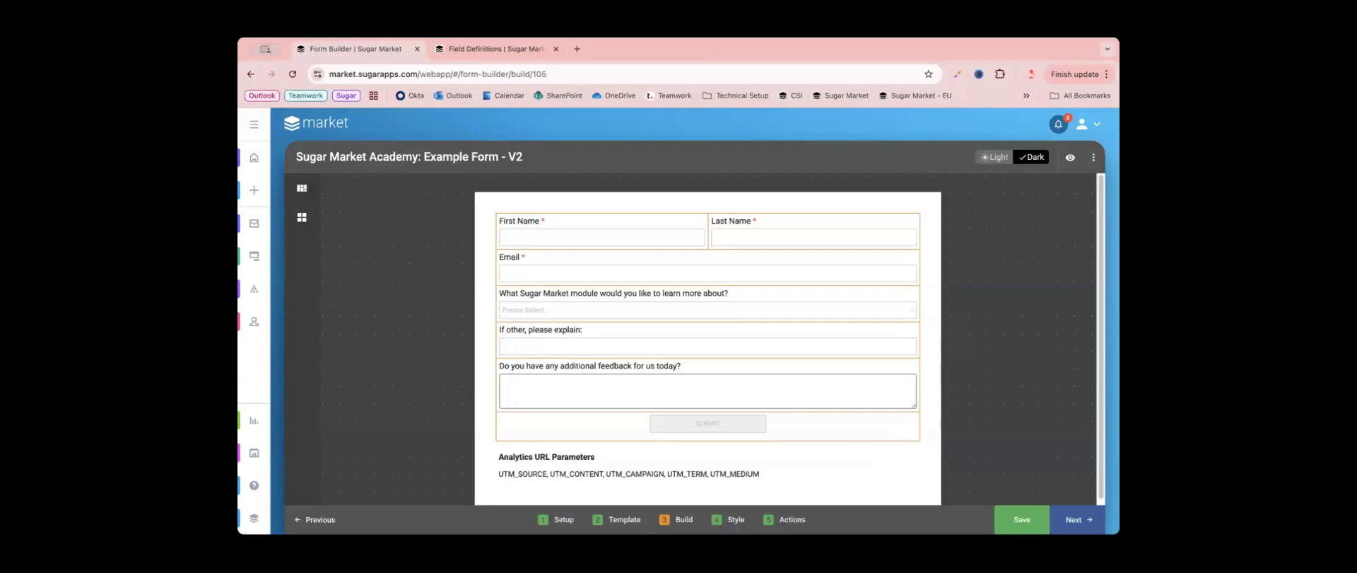
- Add conditional display logic to the "If other, please explain:" field so it shows when Subject equals Other
left_click(707, 340)
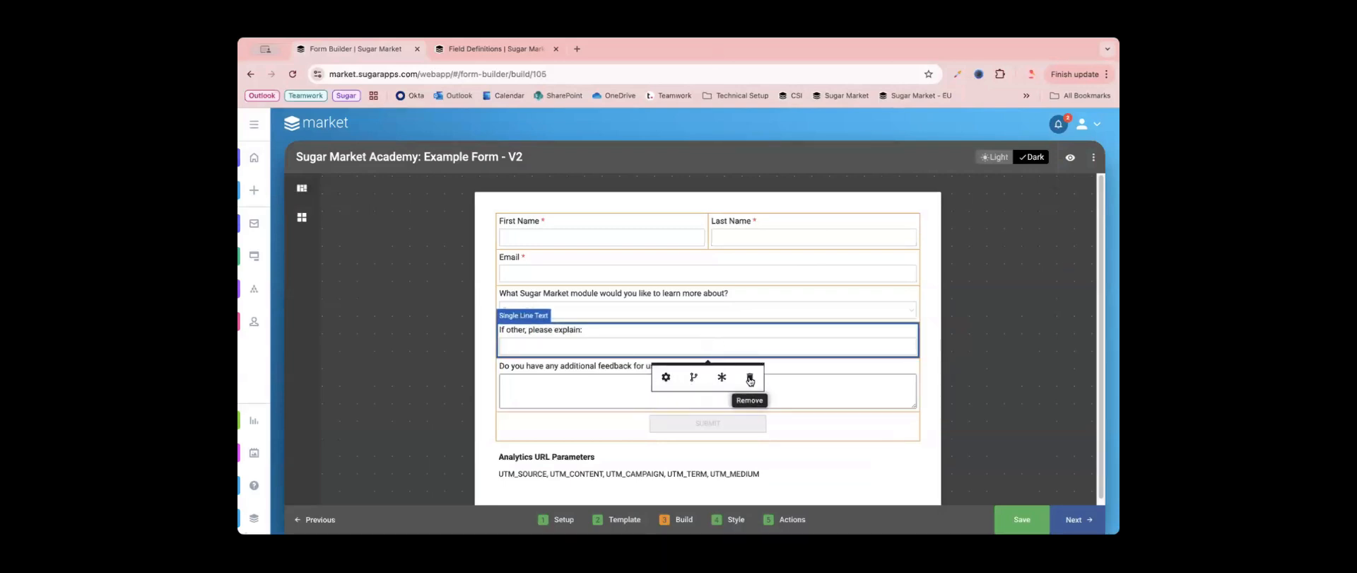
left_click(693, 386)
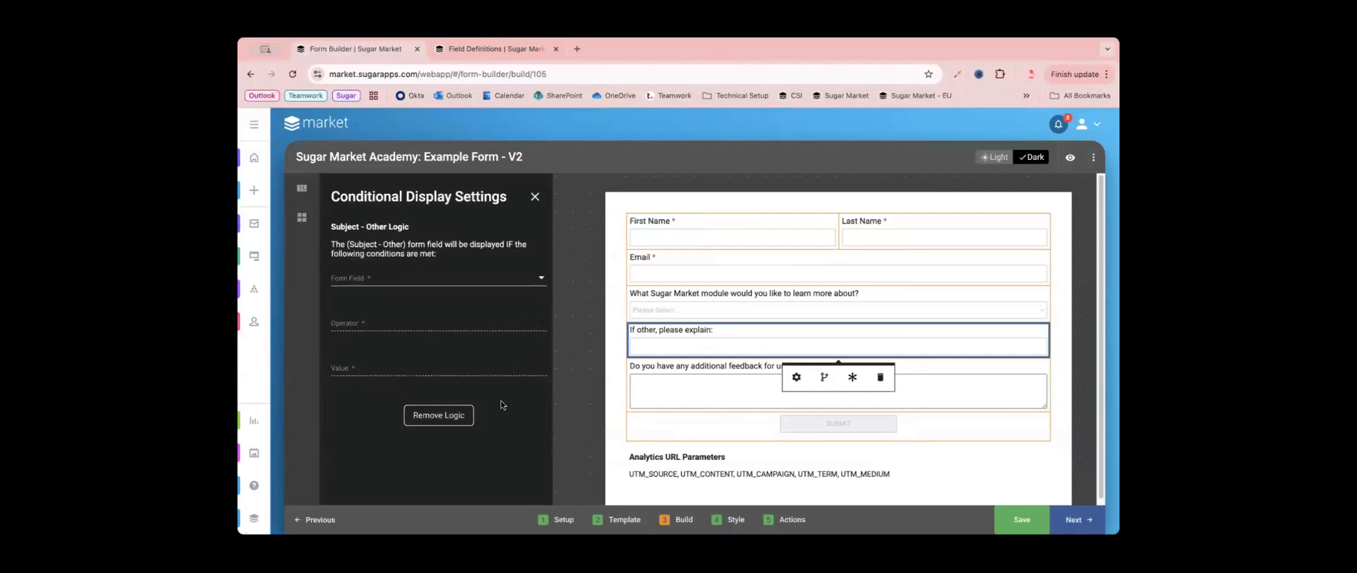
left_click(424, 277)
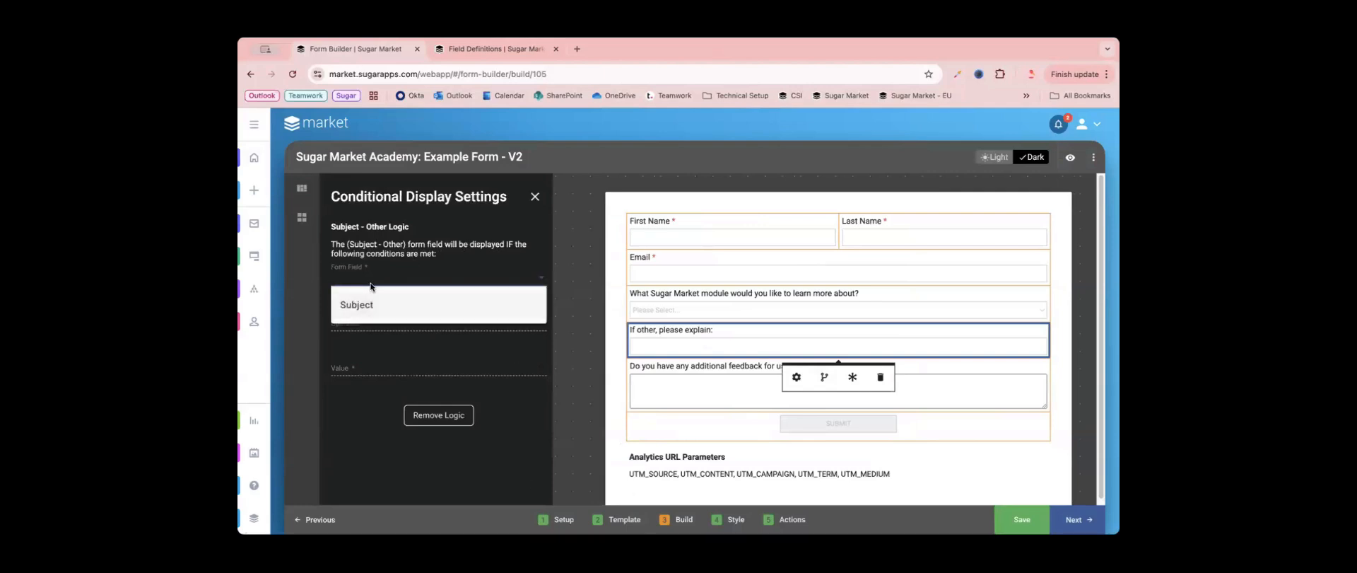
left_click(375, 313)
left_click(370, 321)
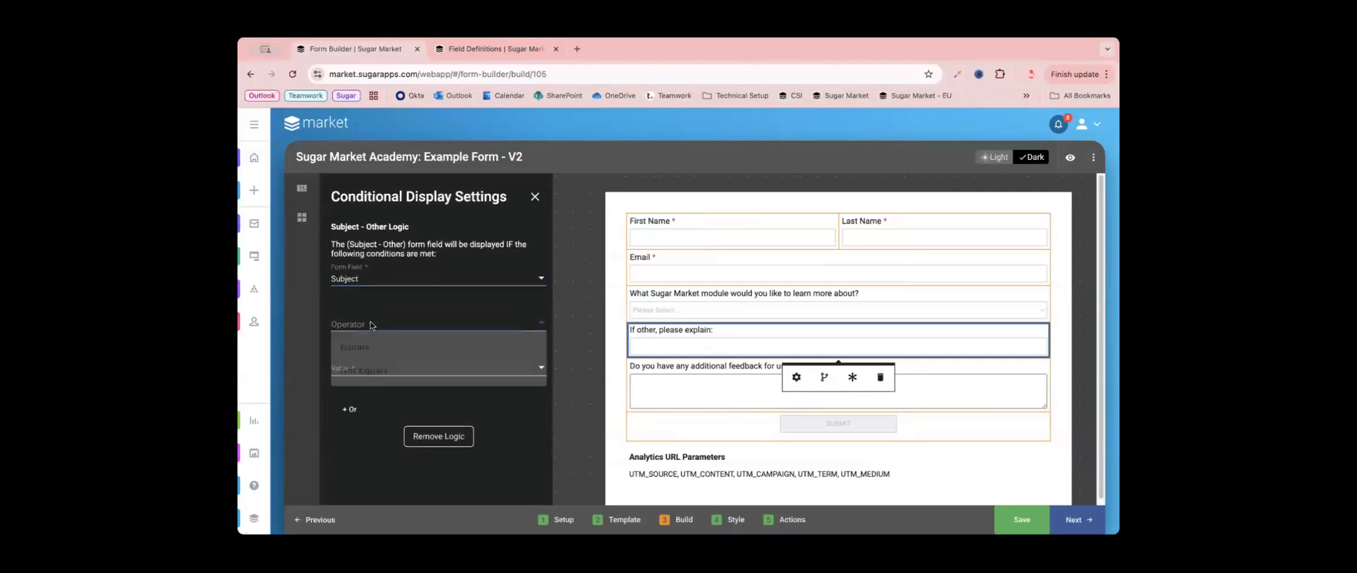
left_click(374, 346)
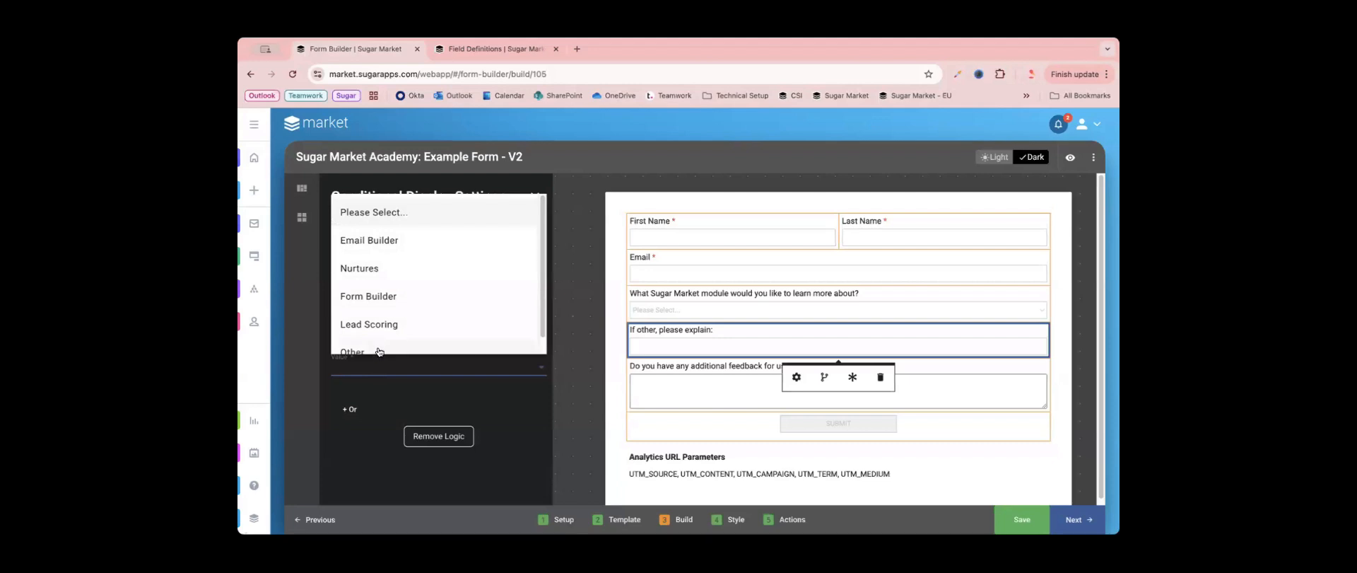
left_click(378, 351)
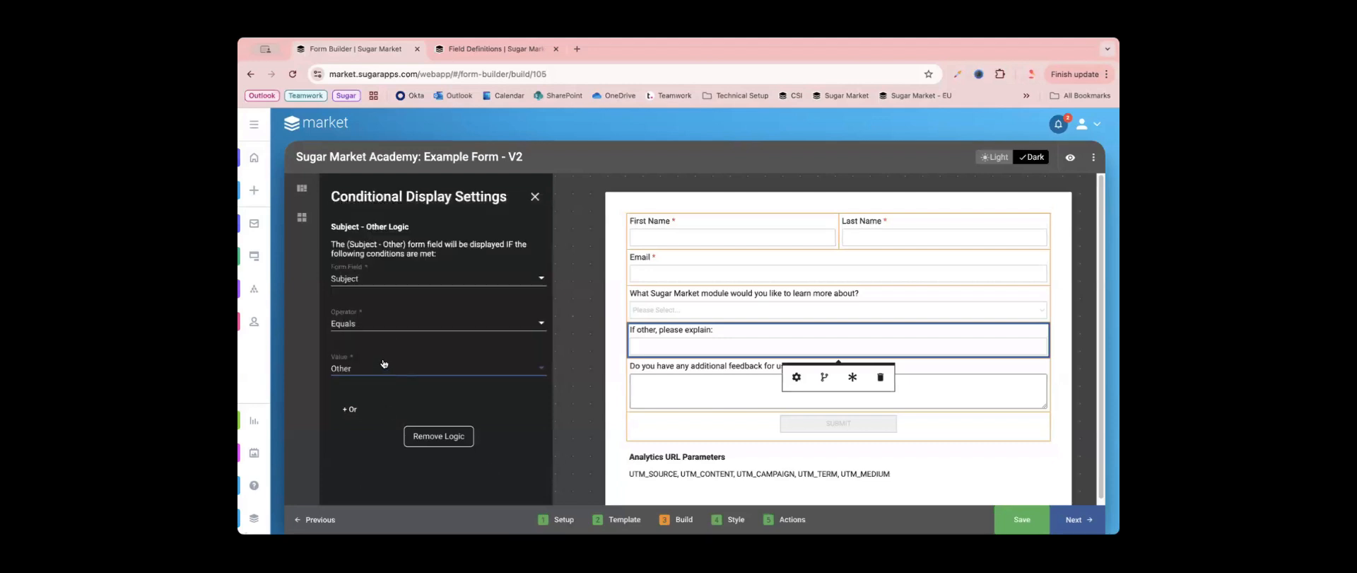
left_click(574, 343)
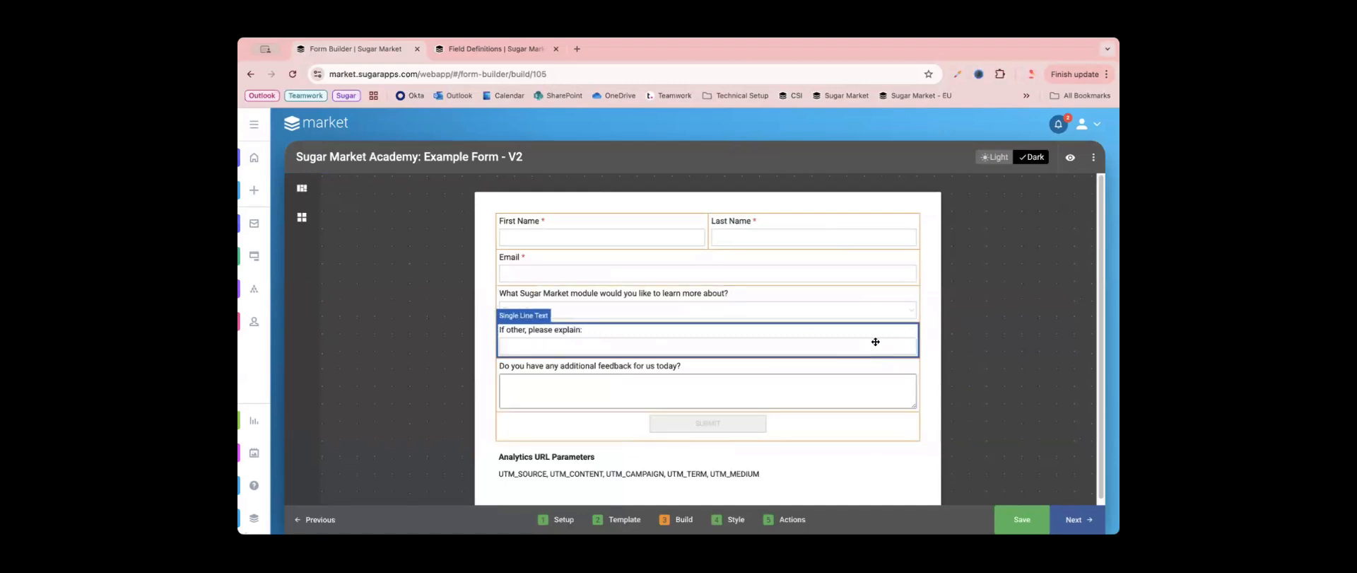
- Preview the form and test the conditional field by choosing Email Builder, Lead Scoring and Other in the module dropdown
left_click(1070, 158)
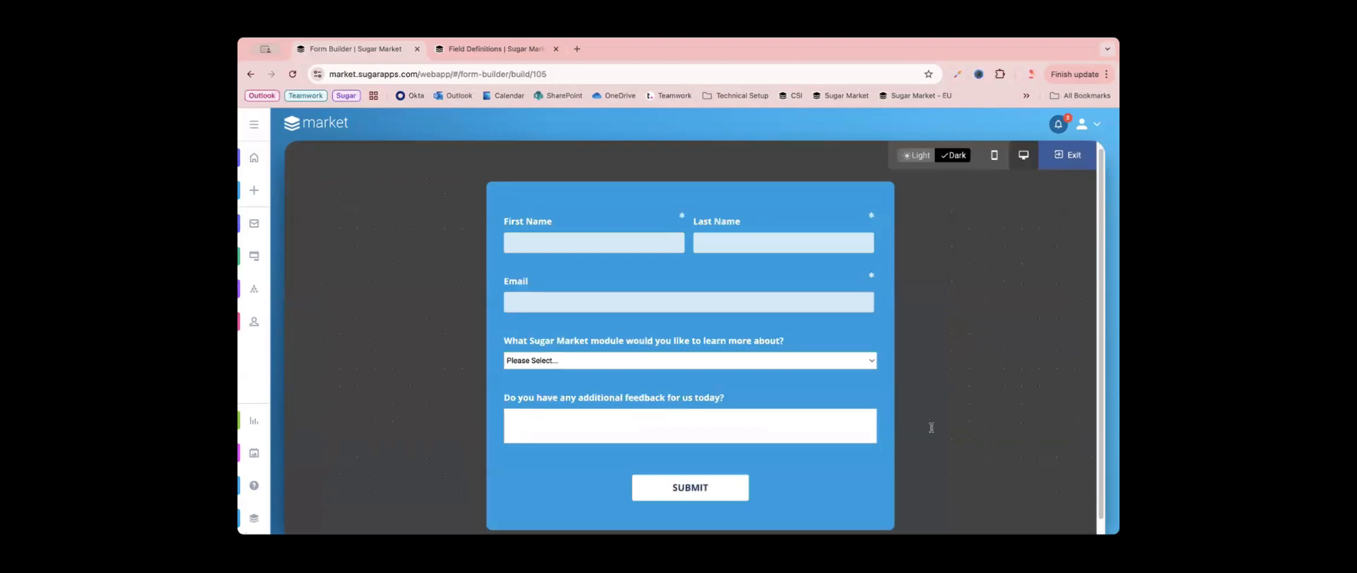
left_click(702, 363)
left_click(700, 373)
left_click(559, 360)
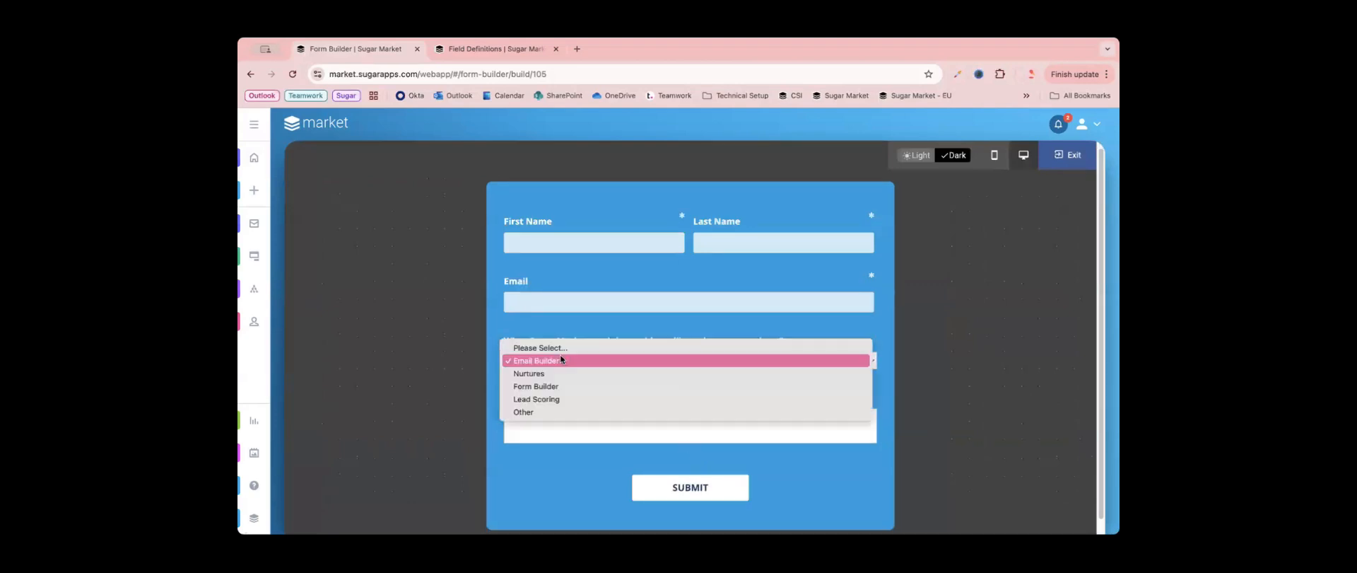
left_click(707, 400)
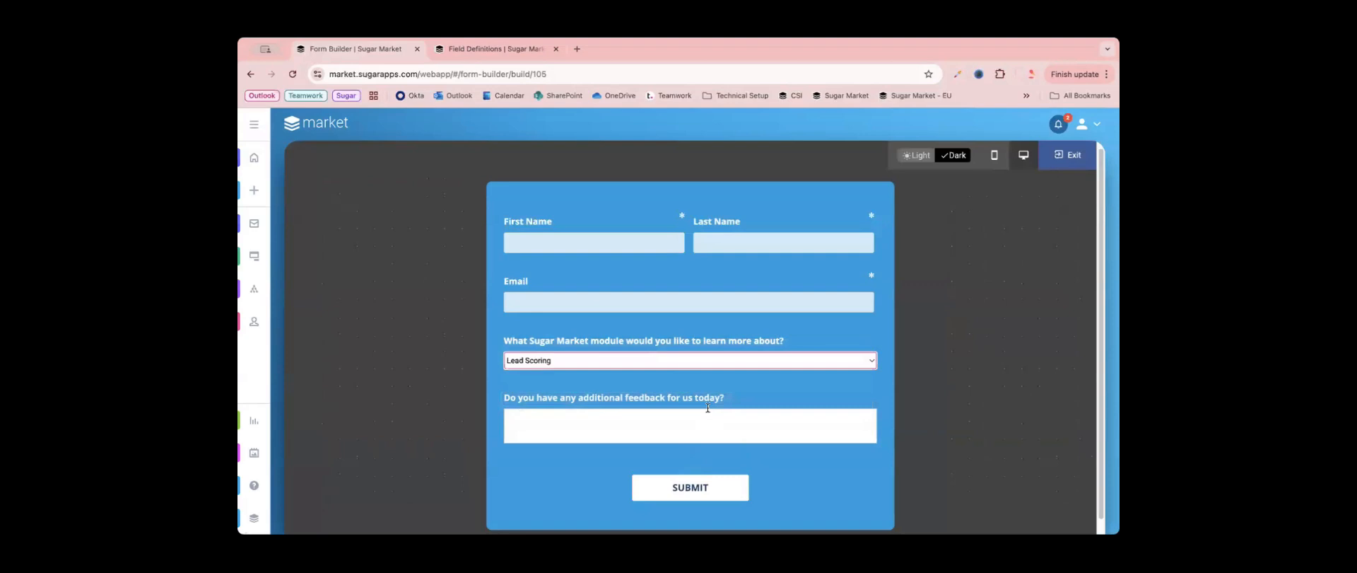
left_click(691, 360)
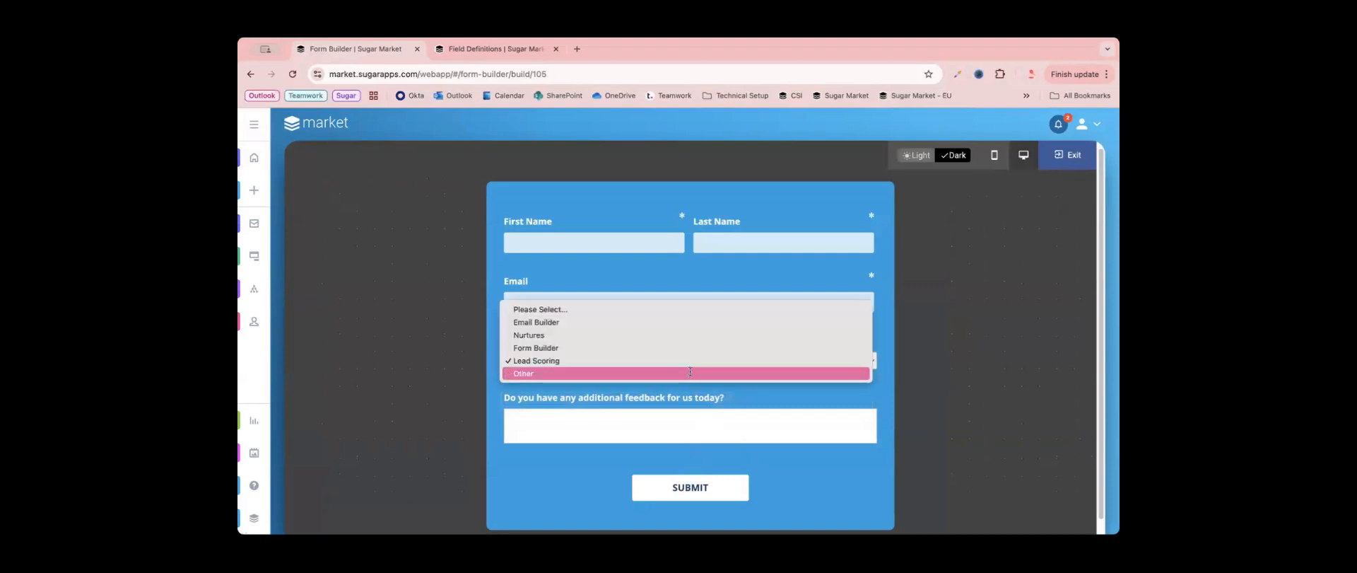
left_click(691, 372)
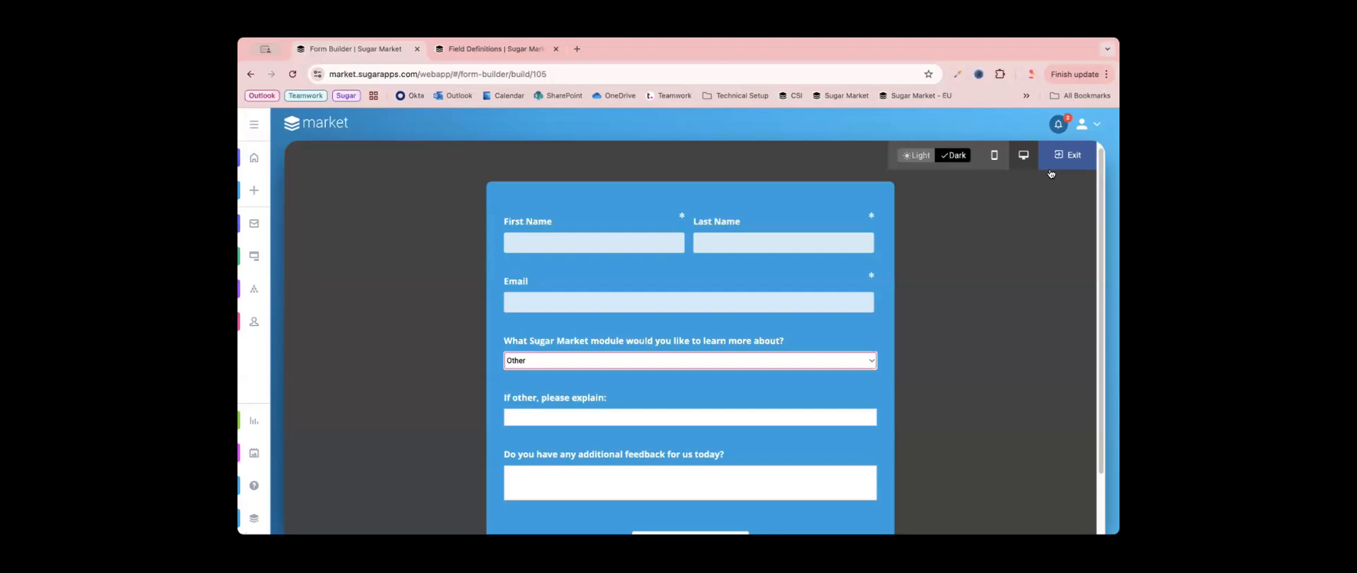
left_click(1067, 155)
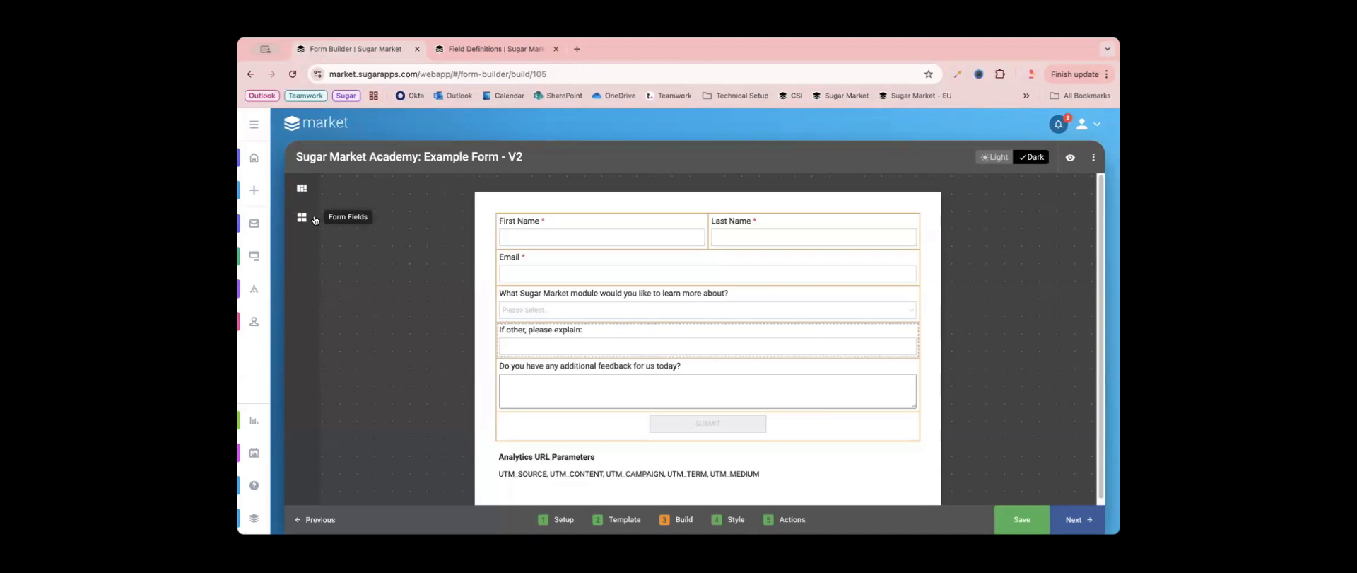
- Place a Dropdown field between the "If other, please explain:" field and the feedback question, and open its settings
left_click(302, 188)
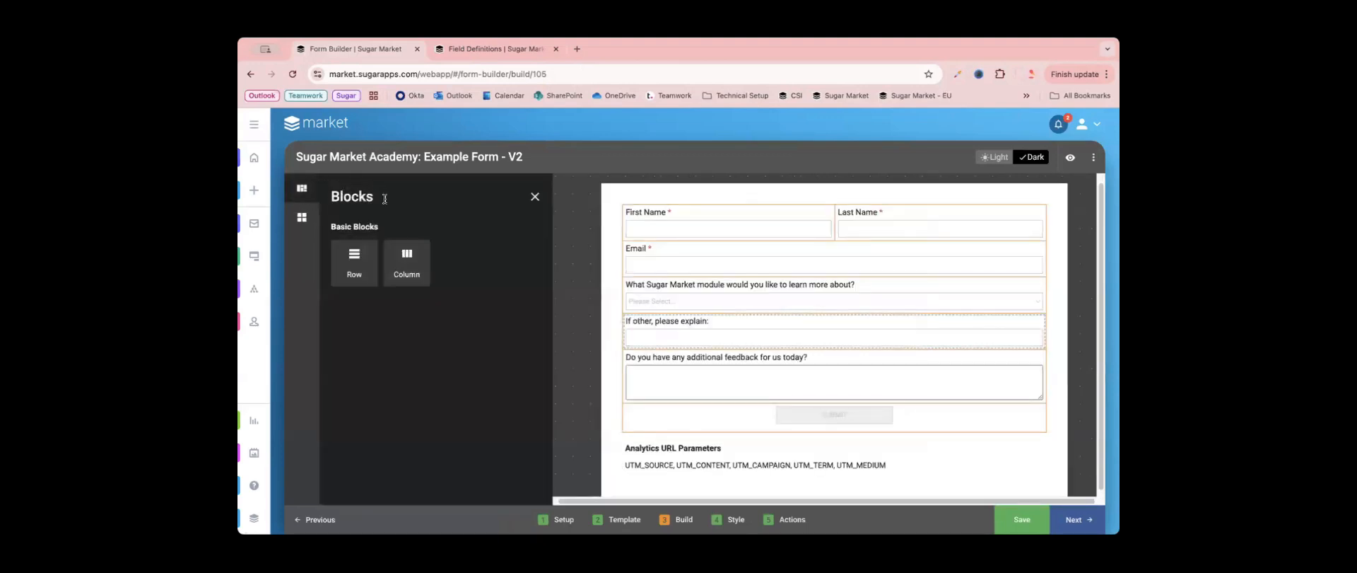
left_click(302, 217)
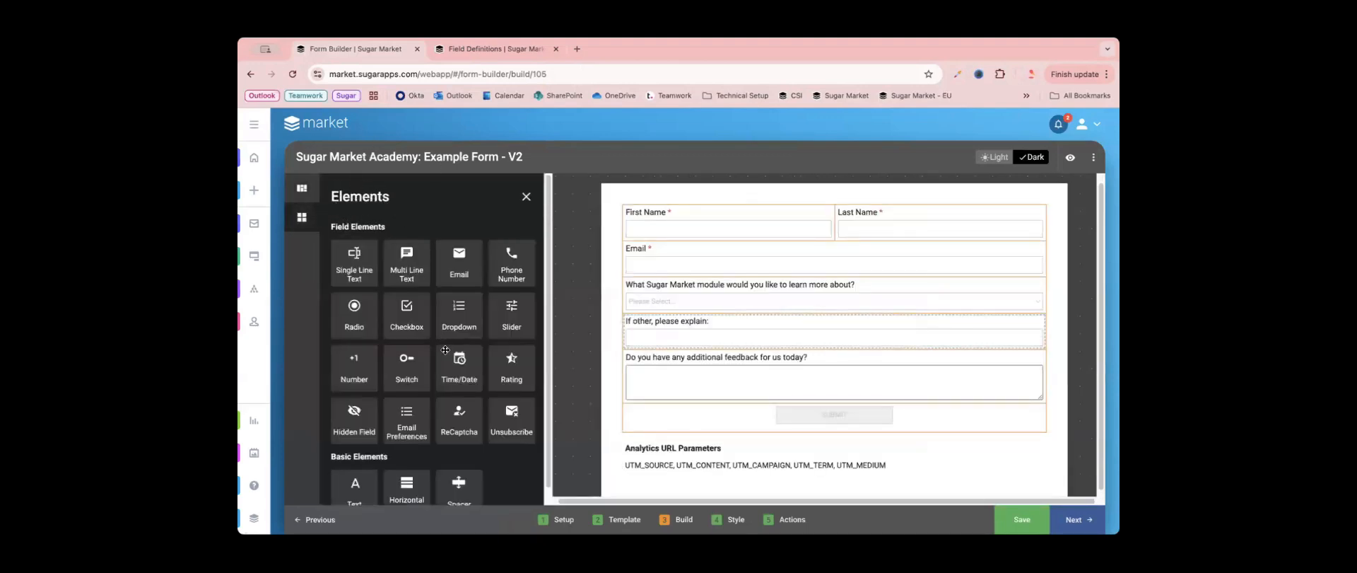
scroll(445, 350, "down", 1)
left_click_drag(460, 297, 817, 353)
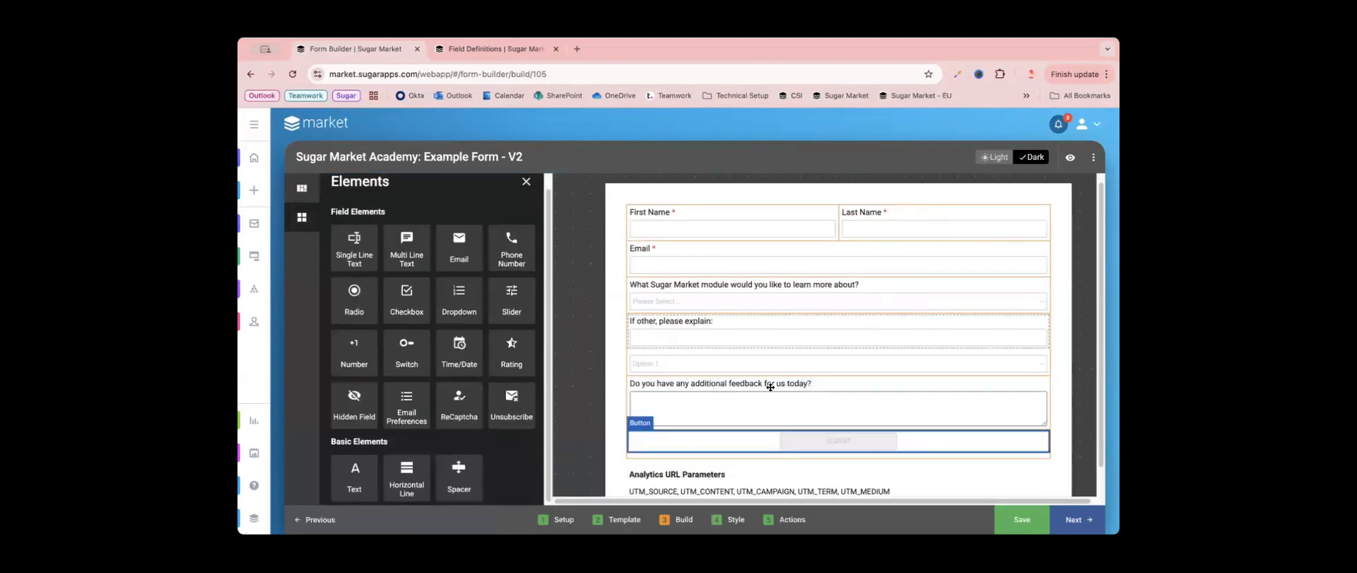
left_click(759, 362)
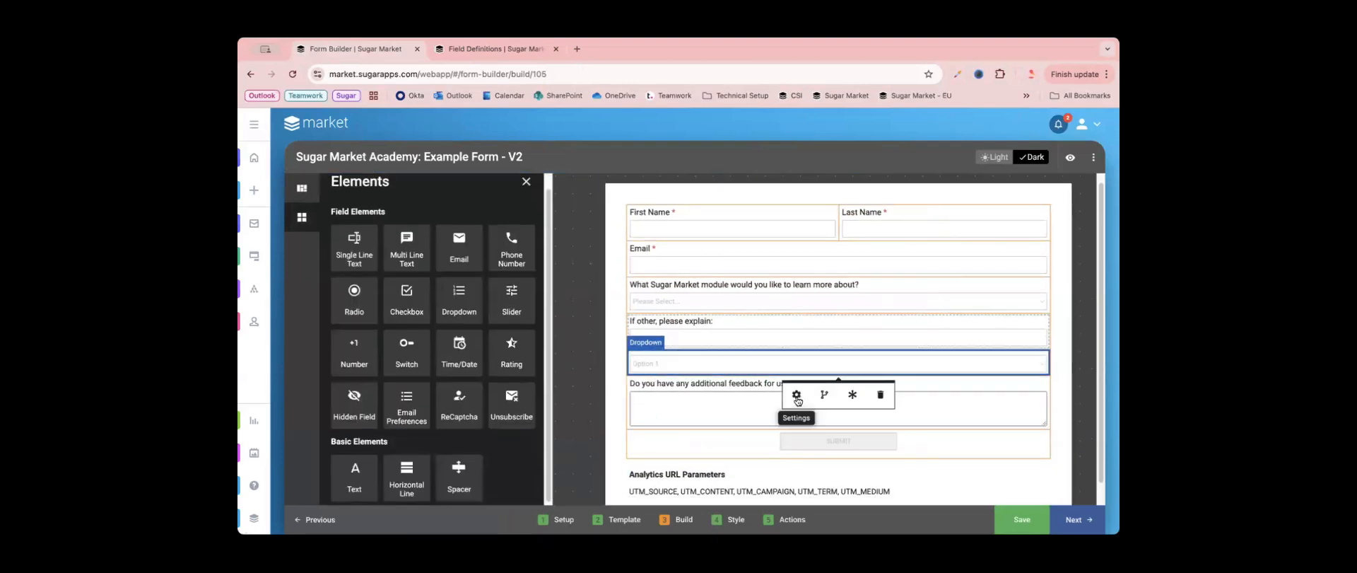
left_click(798, 401)
- Name the new dropdown "Subject - Specific" and set its label to "What particular item from this module would you like to explore?"
double_click(339, 240)
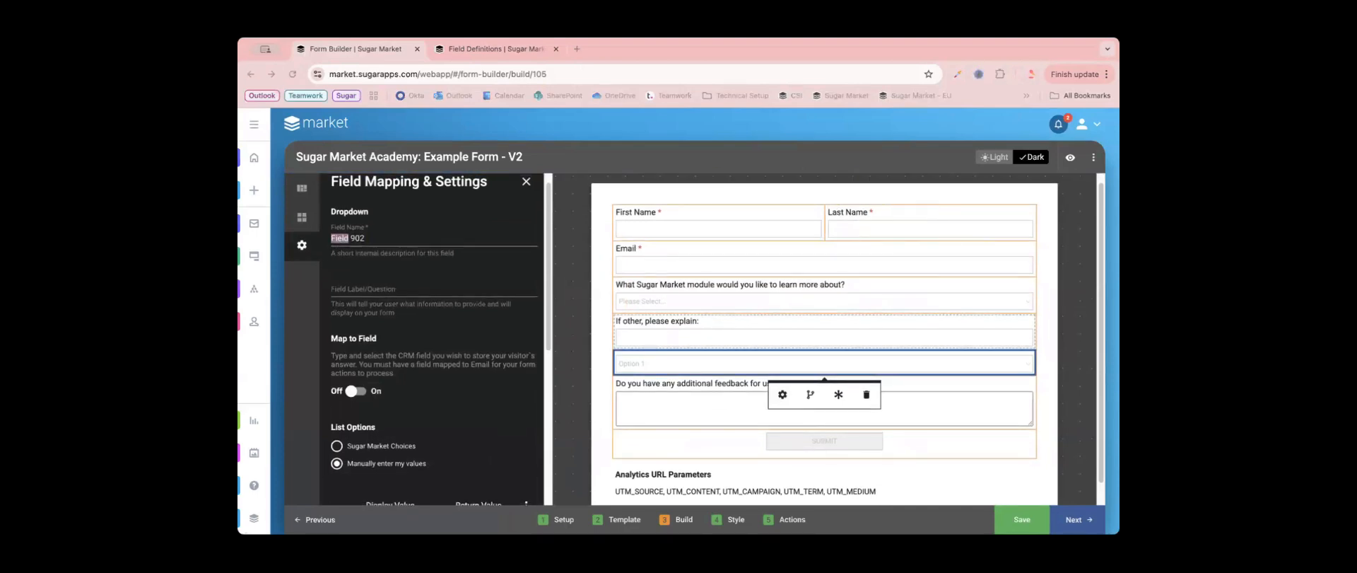
triple_click(409, 235)
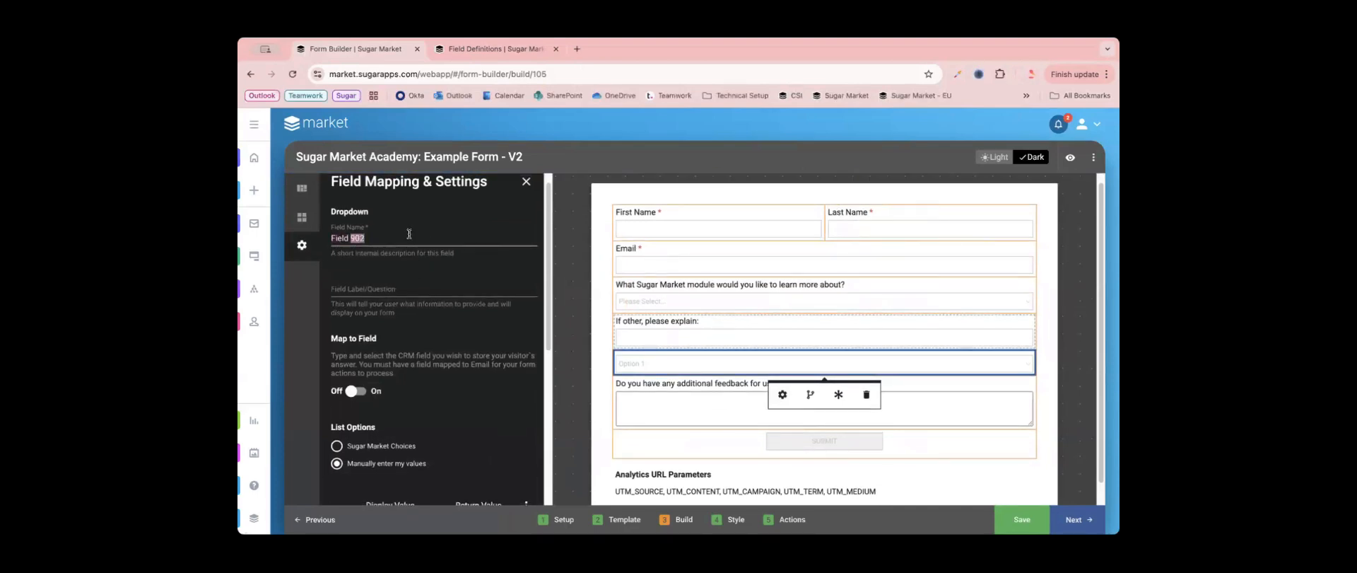
type("Subject - Specific")
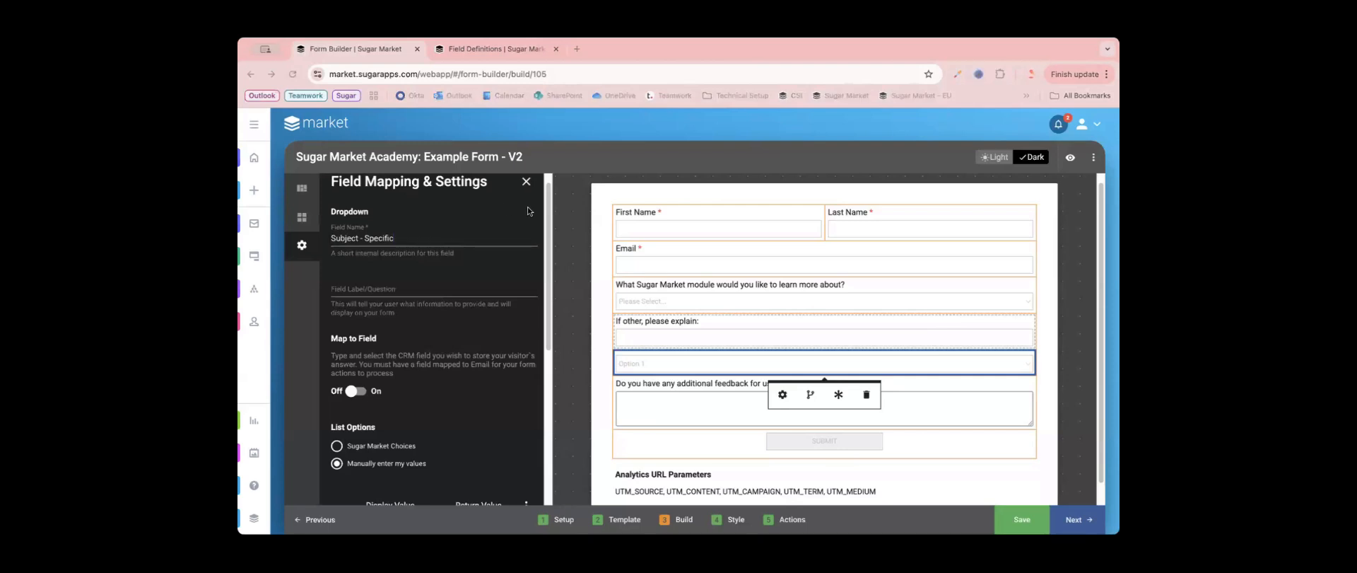
left_click(438, 284)
left_click(437, 285)
type("What particular item from this module would you like to explore?")
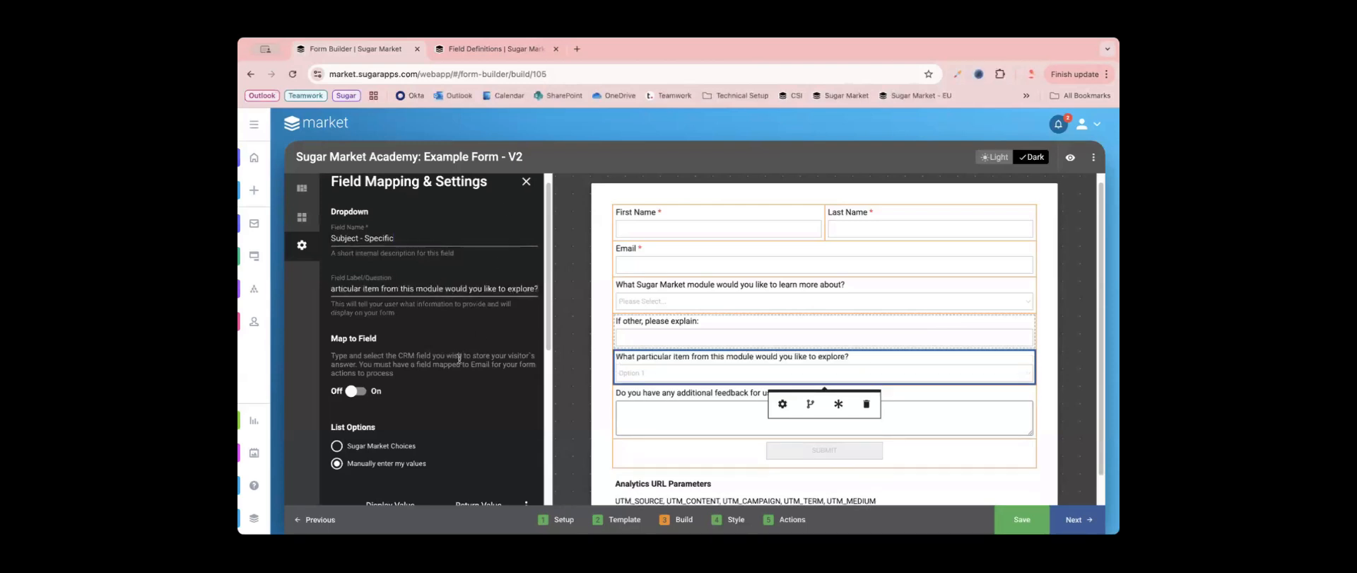
scroll(395, 346, "down", 2)
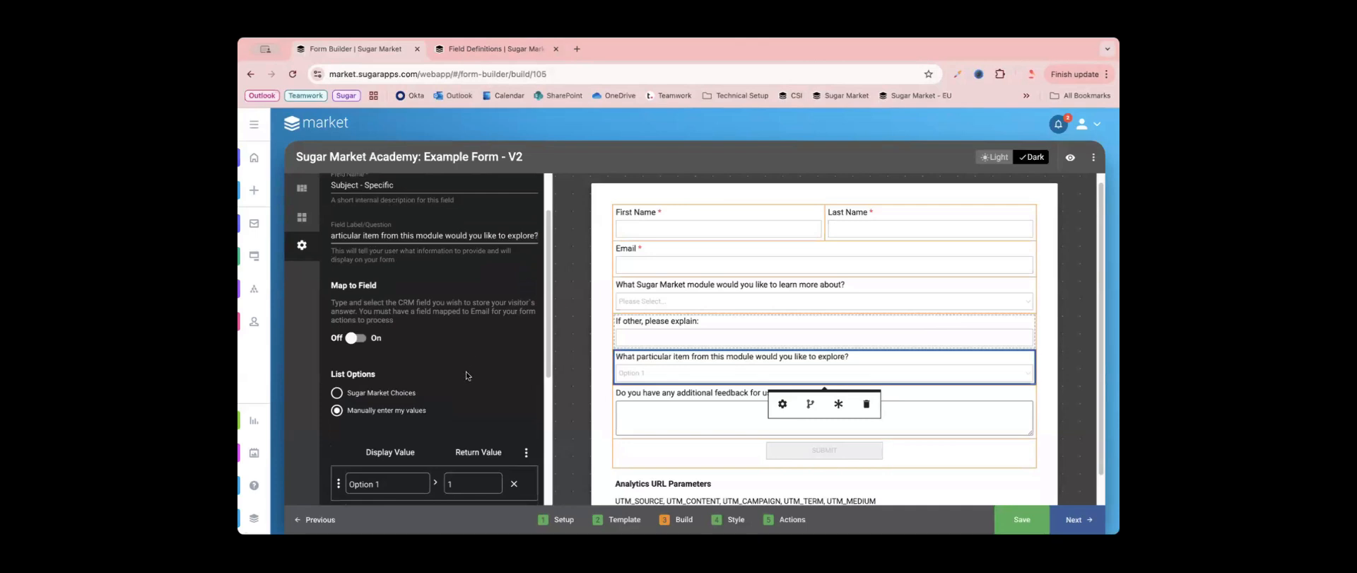
scroll(466, 371, "down", 1)
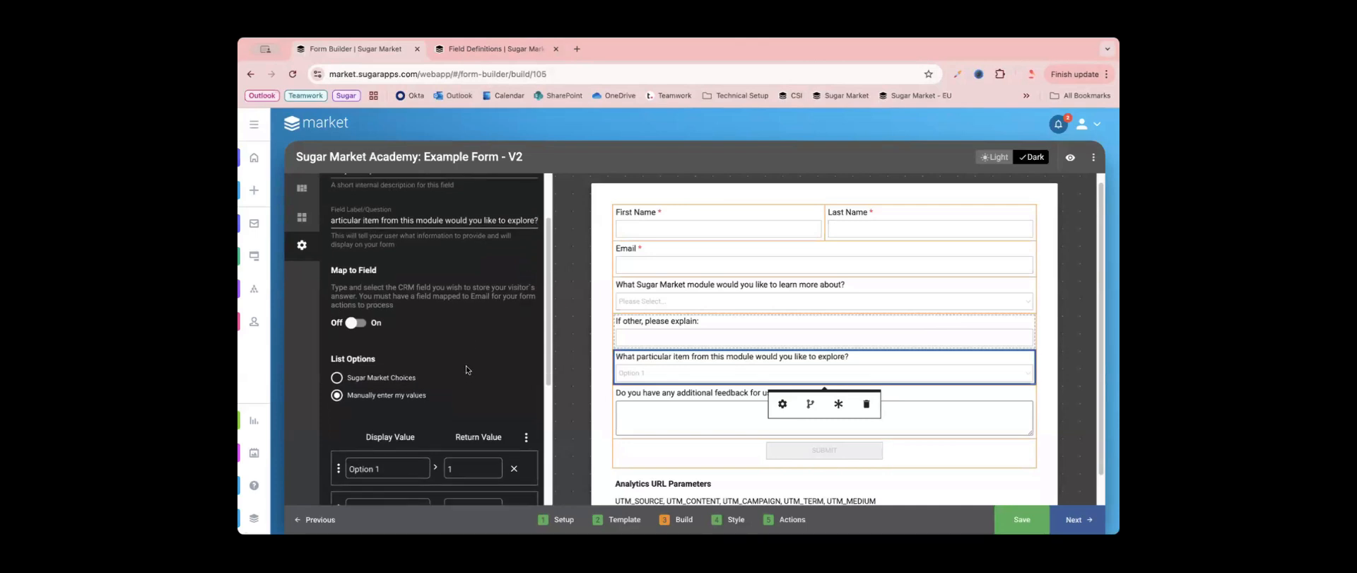
- Set both the display value and the return value of the new dropdown's first option to "Templates"
scroll(469, 363, "down", 1)
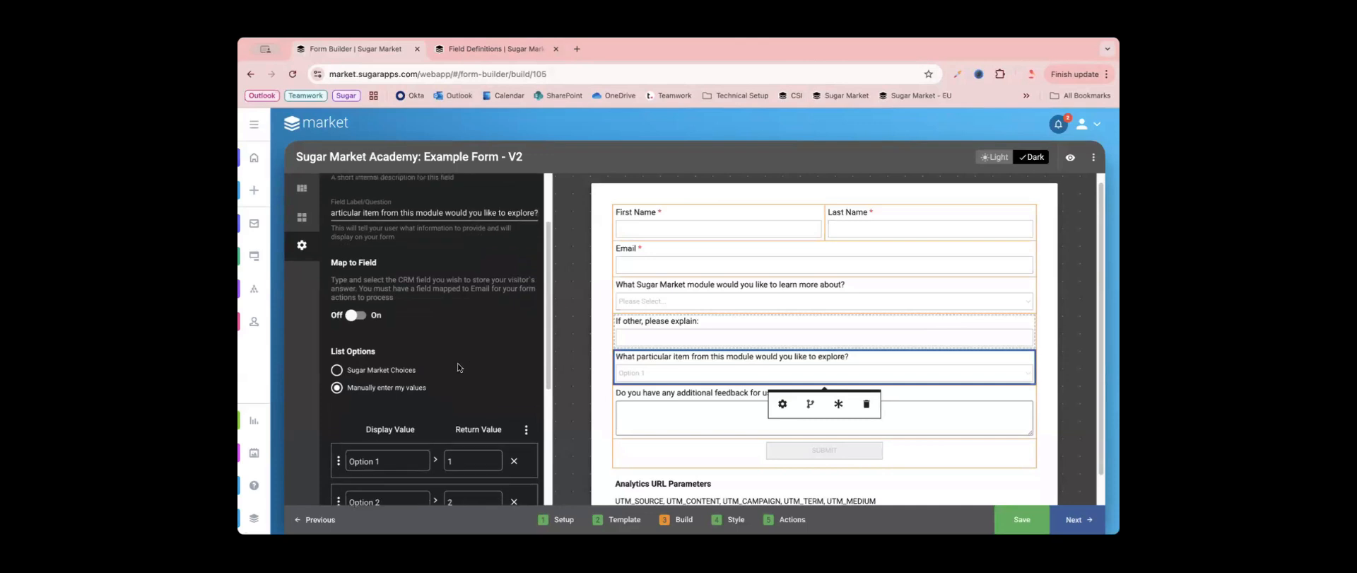
scroll(458, 366, "down", 5)
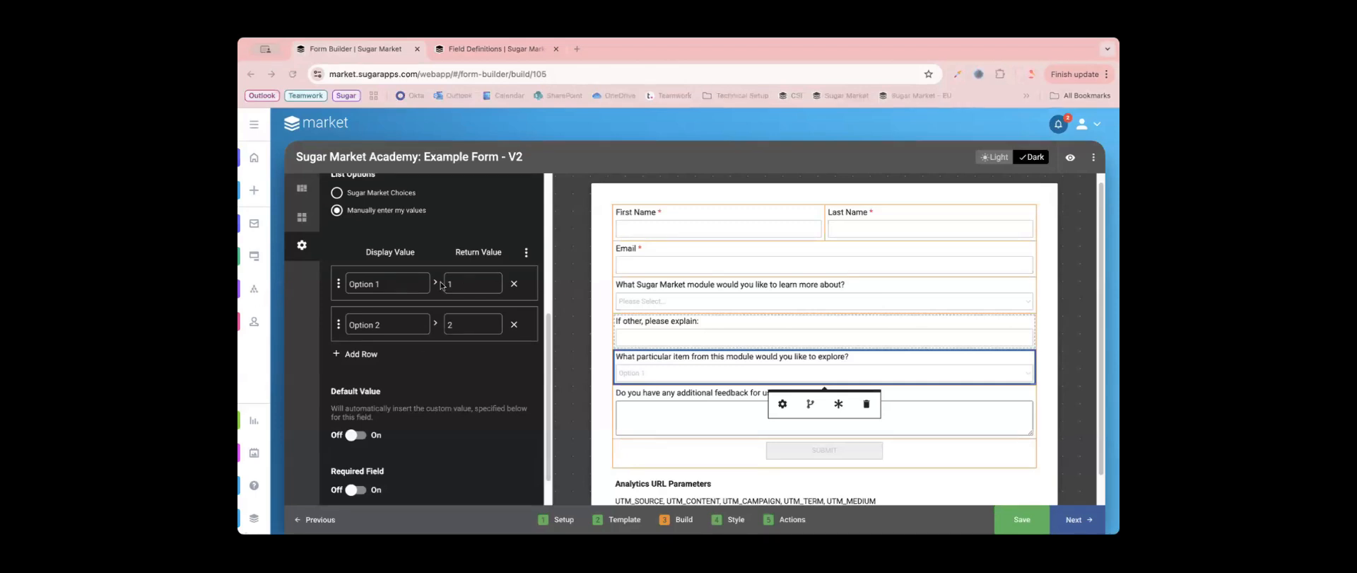
left_click(394, 287)
key("ctrl+a")
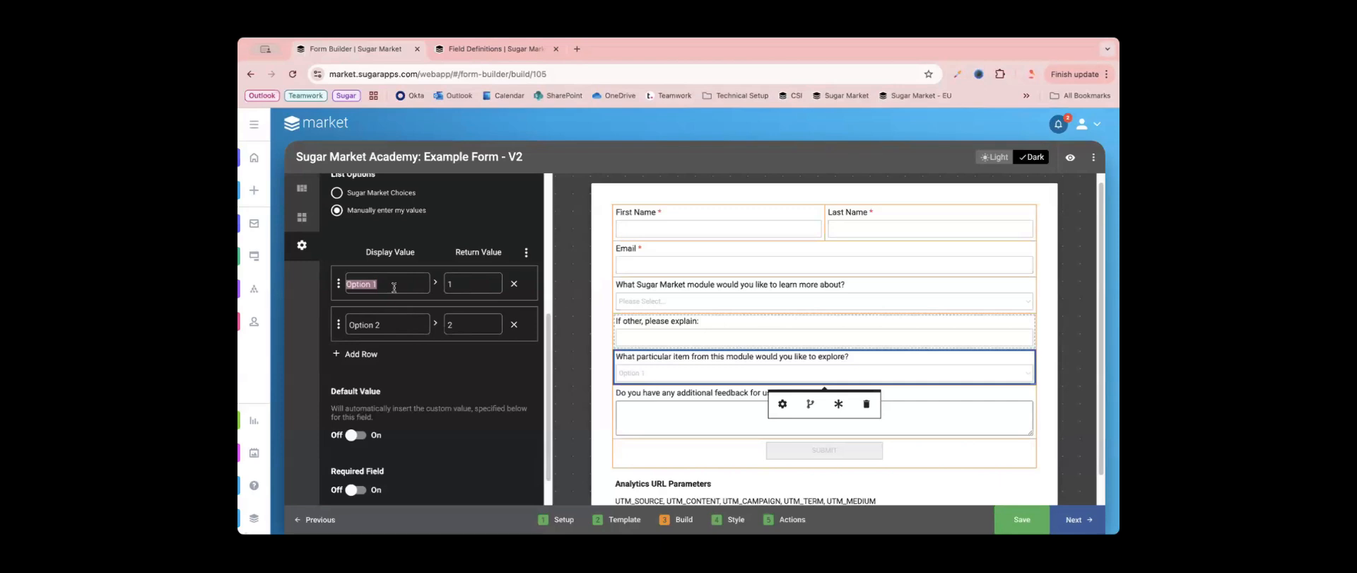
type("Templates")
left_click(482, 284)
key("super+a")
type("Templates")
key("super+Tab")
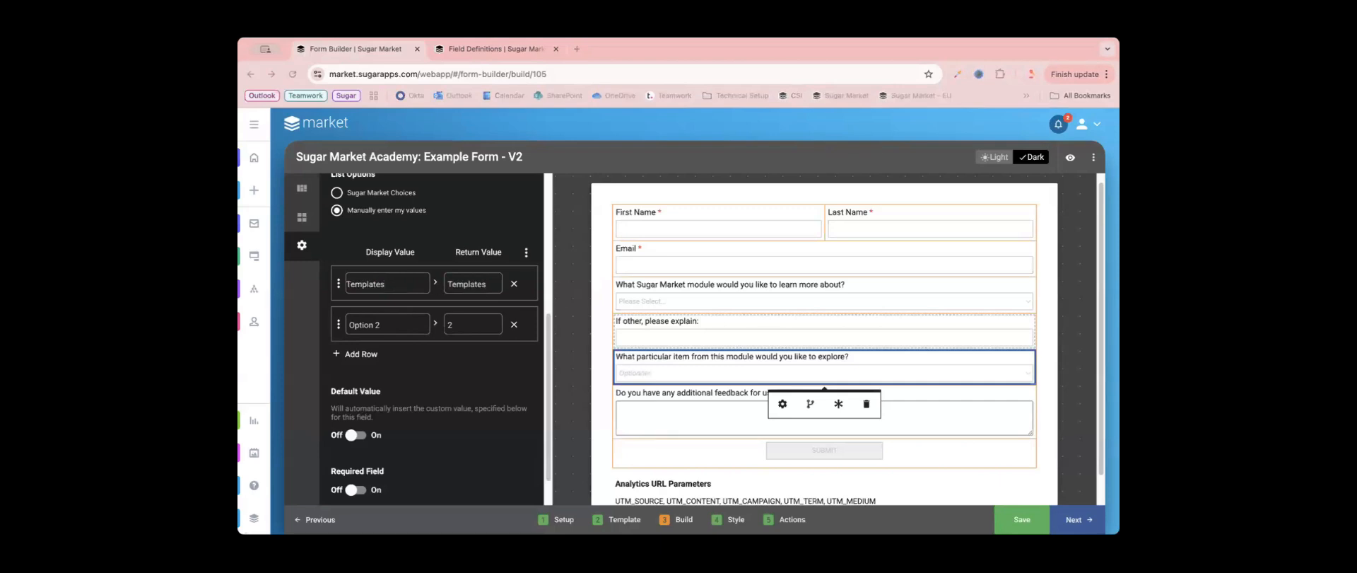
- Set the second option's display value to "A/B Testing" and add three more option rows
left_click(372, 325)
key("super+a")
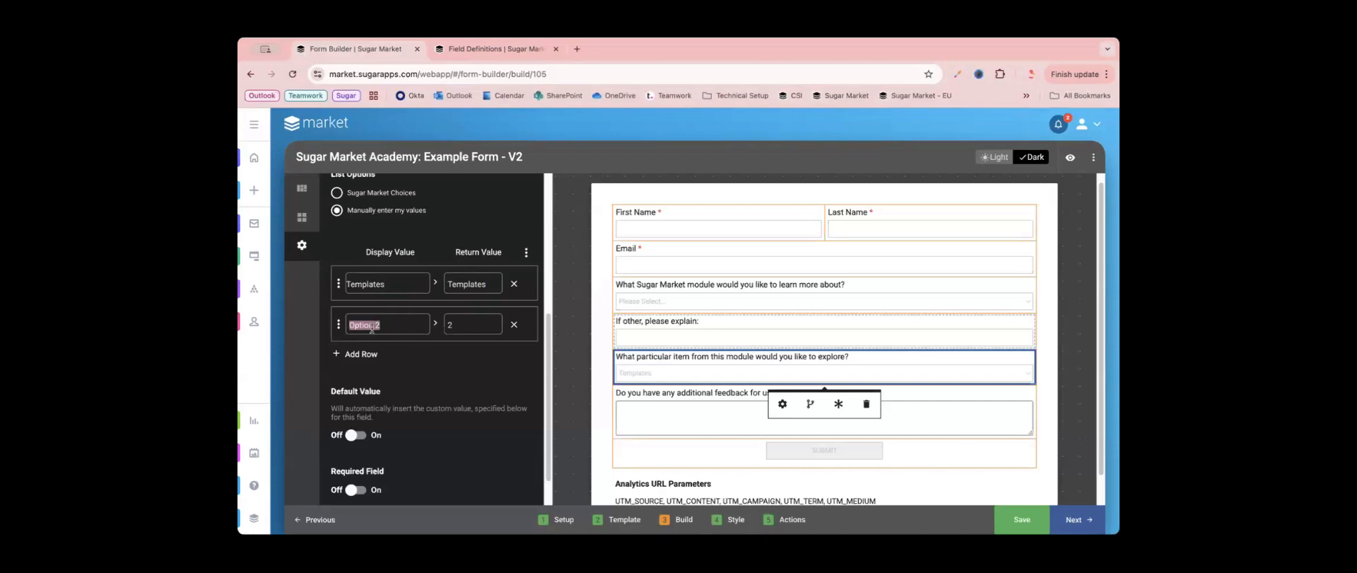
type("A/B Testing")
left_click(353, 364)
left_click(362, 396)
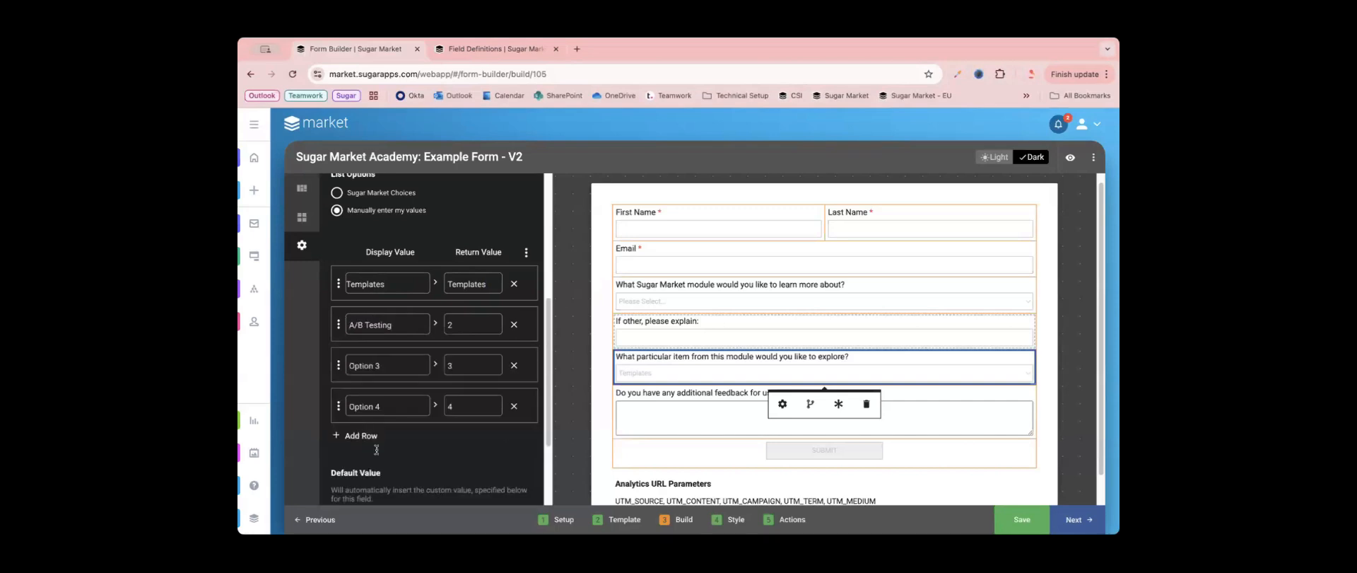
left_click(362, 437)
key("super+Tab")
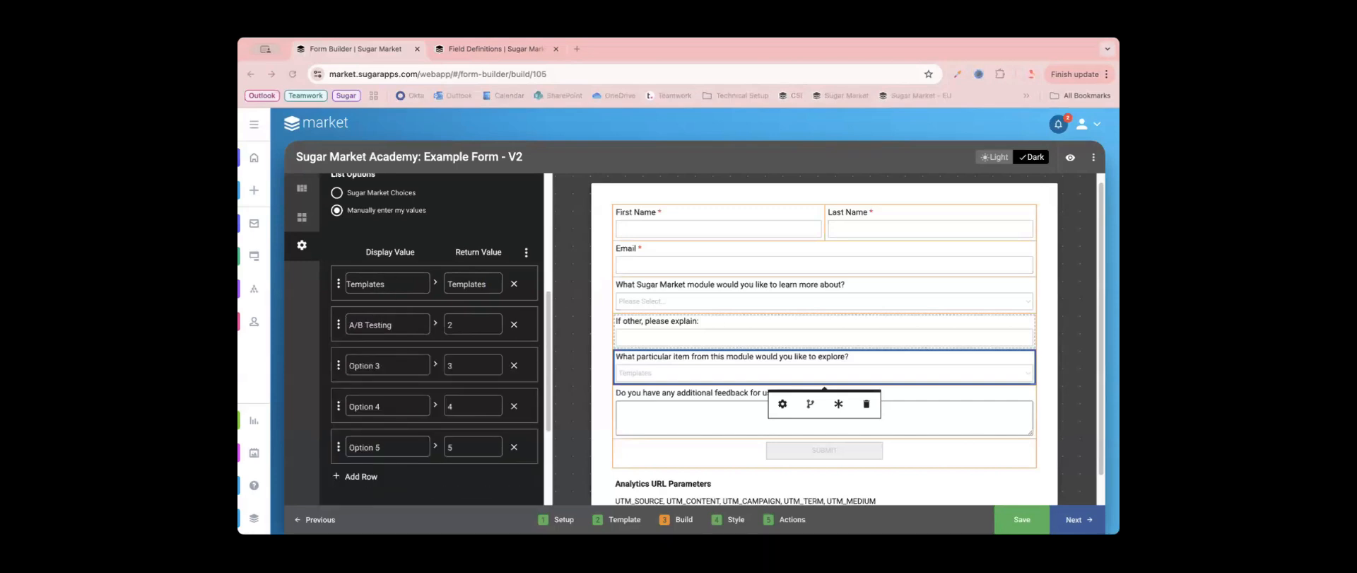
- Set the third option's display value to "Analytics" and the fourth's to "Action Elements"
left_click(388, 367)
triple_click(388, 366)
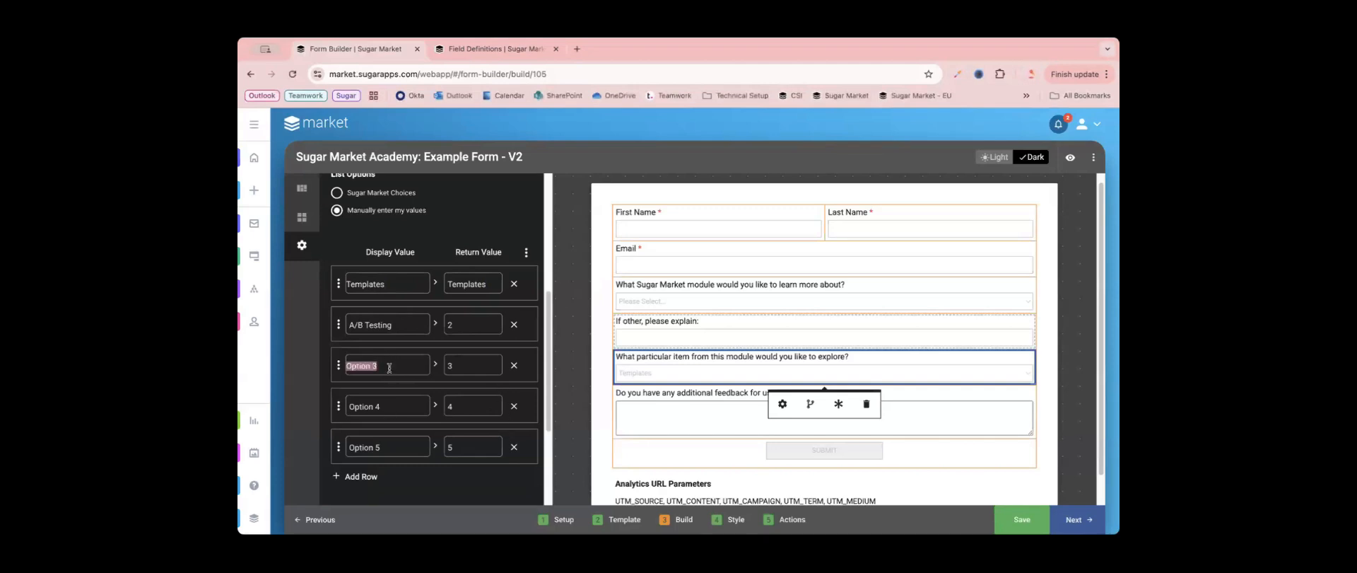
type("Analytics")
key("super+Tab")
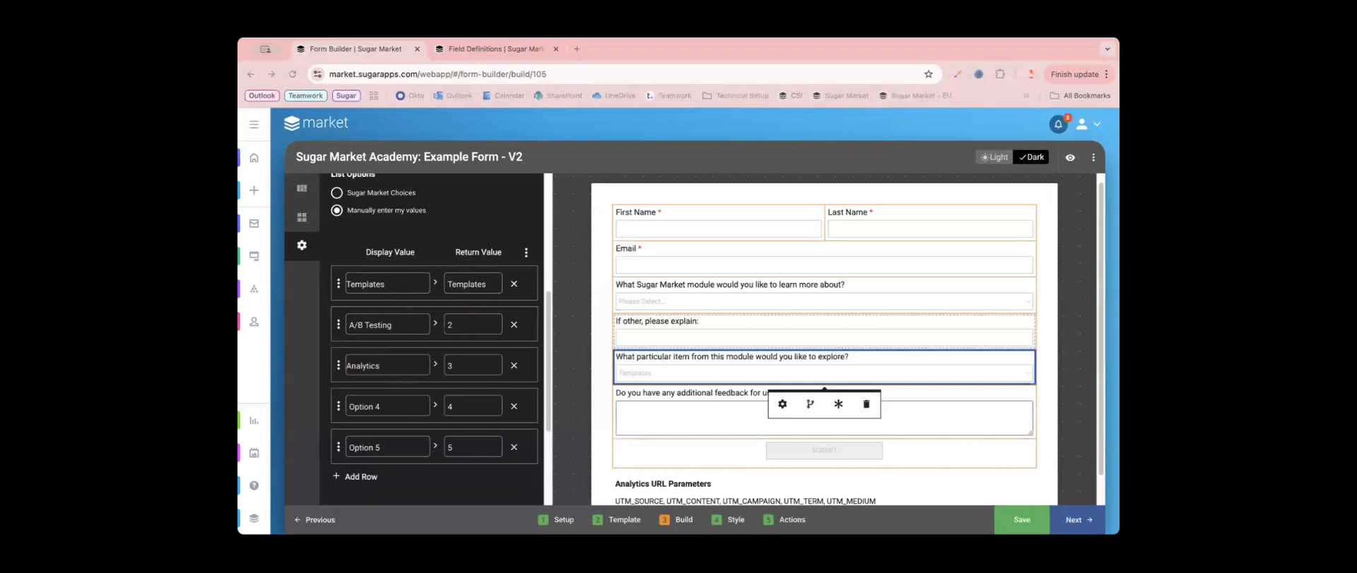
left_click(396, 403)
double_click(393, 403)
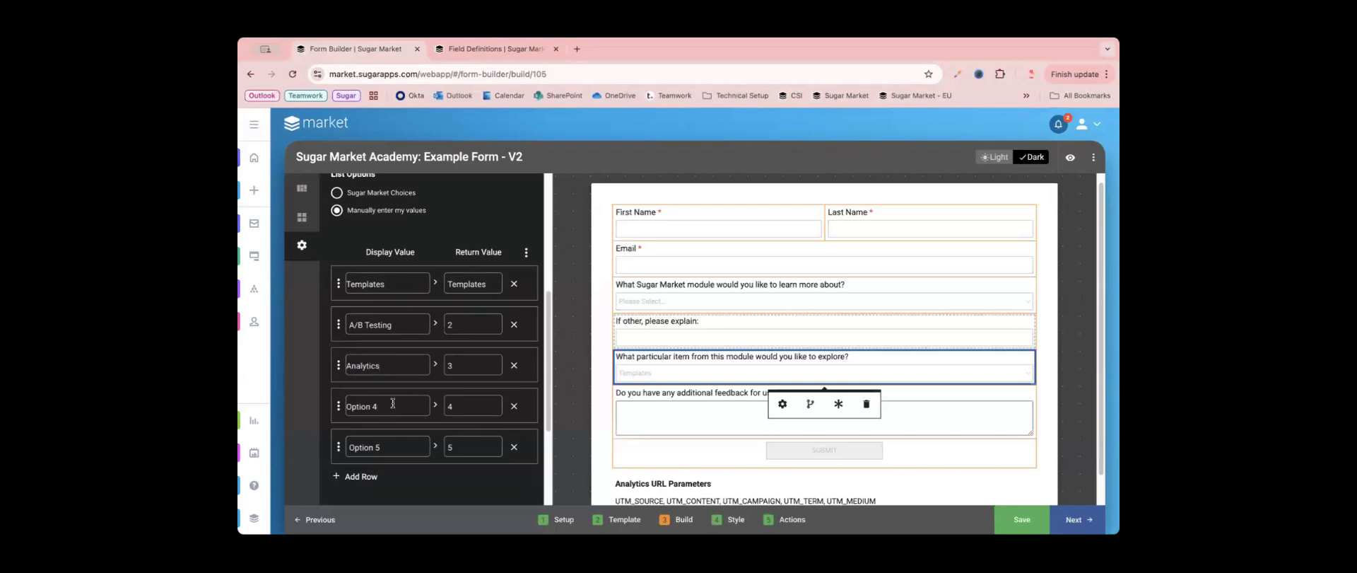
triple_click(393, 403)
type("Action Elements")
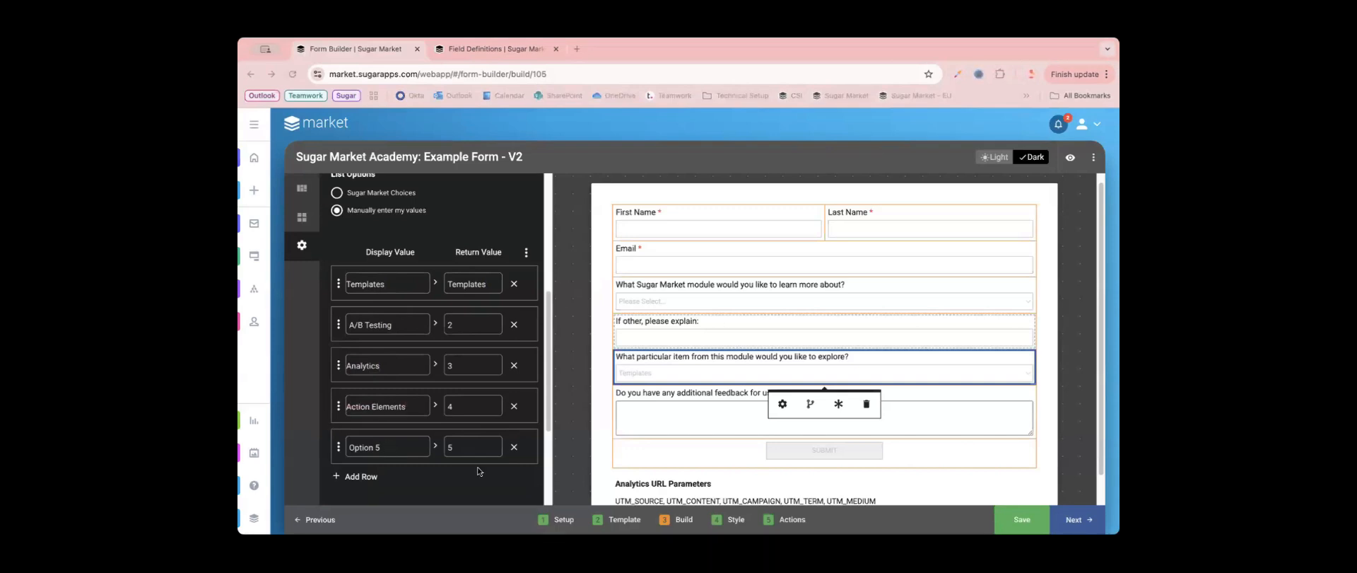
- Set the fifth option's display value to "Form Submission Rules" and add a sixth option displaying "Database Scoring"
triple_click(404, 446)
type("Form Submission Rules")
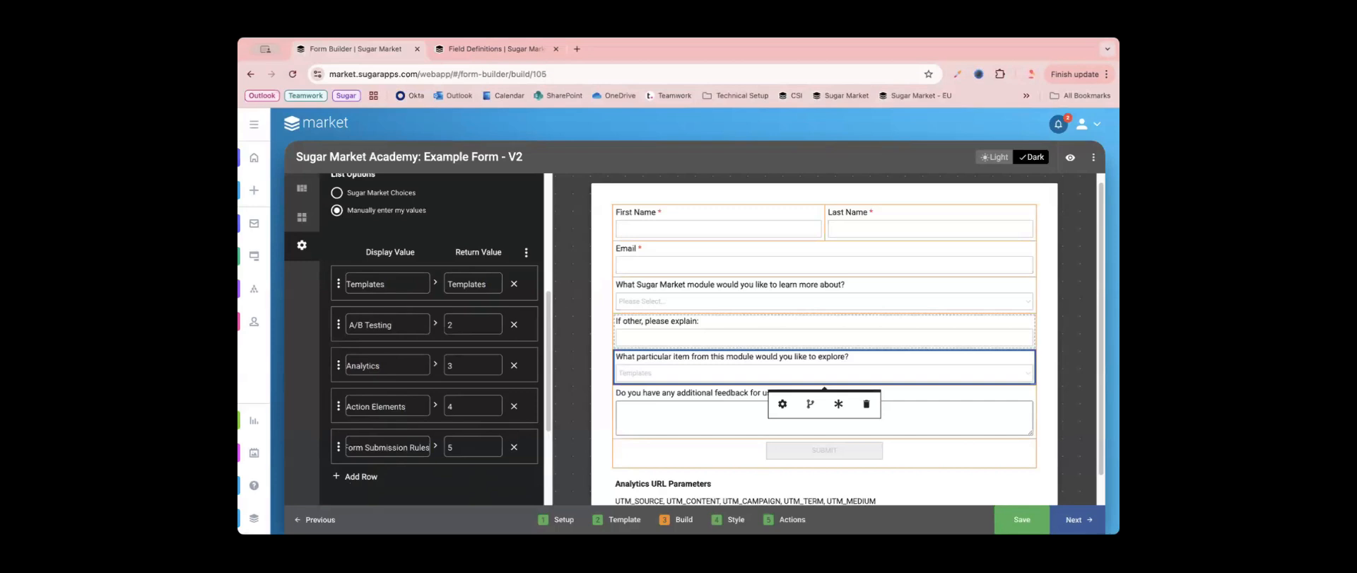
left_click(353, 477)
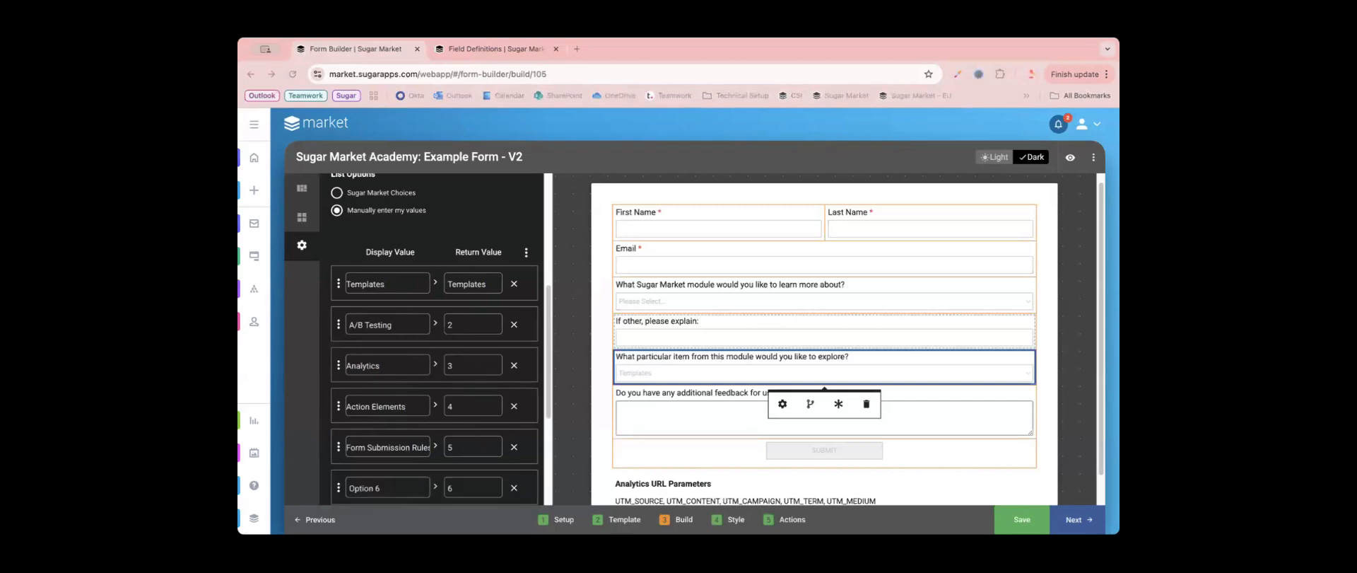
triple_click(383, 490)
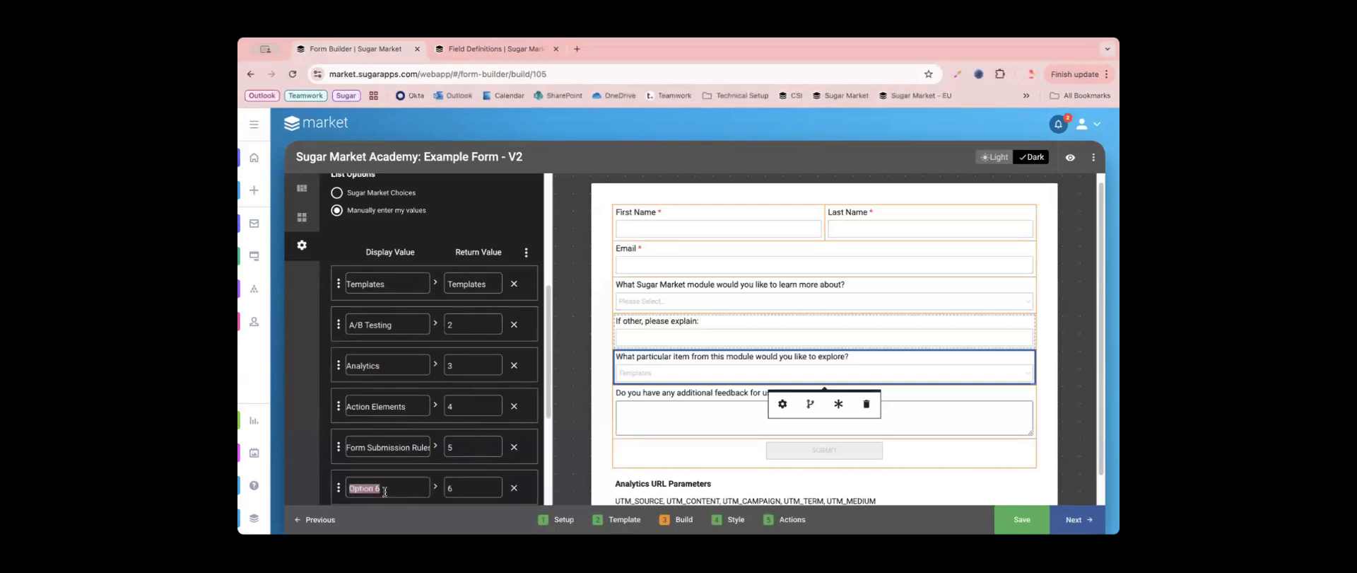
type("Database Scoring")
- Copy the display values of options two through six into their return values, and close the field settings
left_click(434, 323)
left_click(435, 363)
left_click(435, 407)
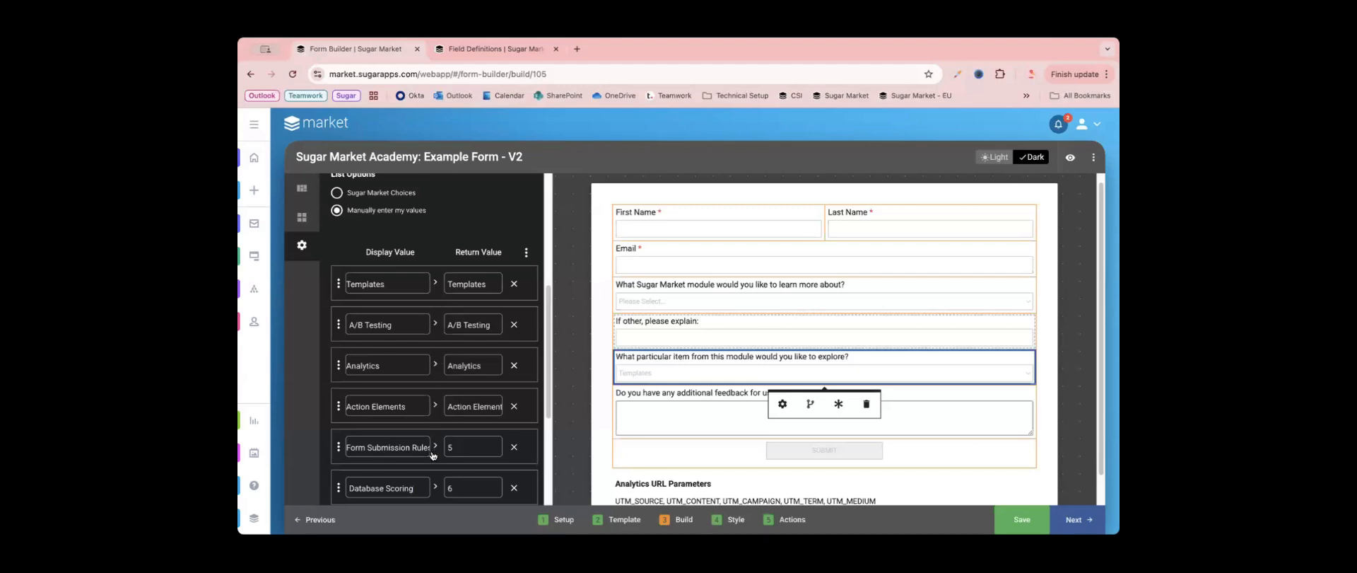
left_click(435, 448)
left_click(435, 489)
scroll(459, 440, "down", 3)
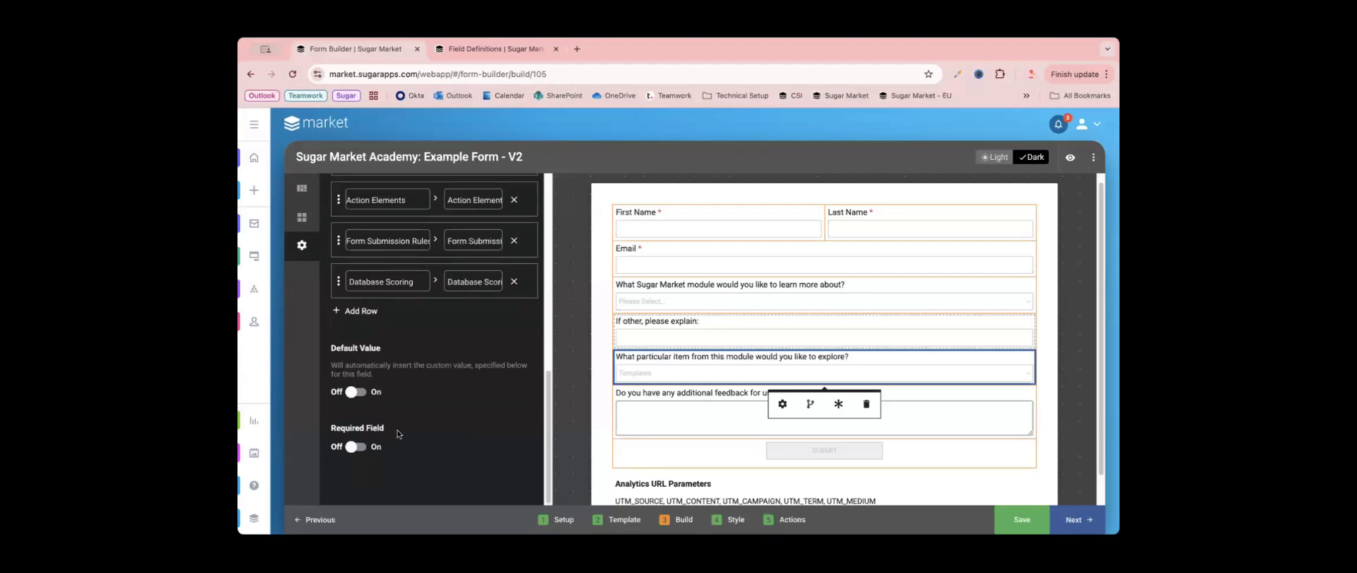
scroll(460, 424, "up", 2)
left_click(575, 351)
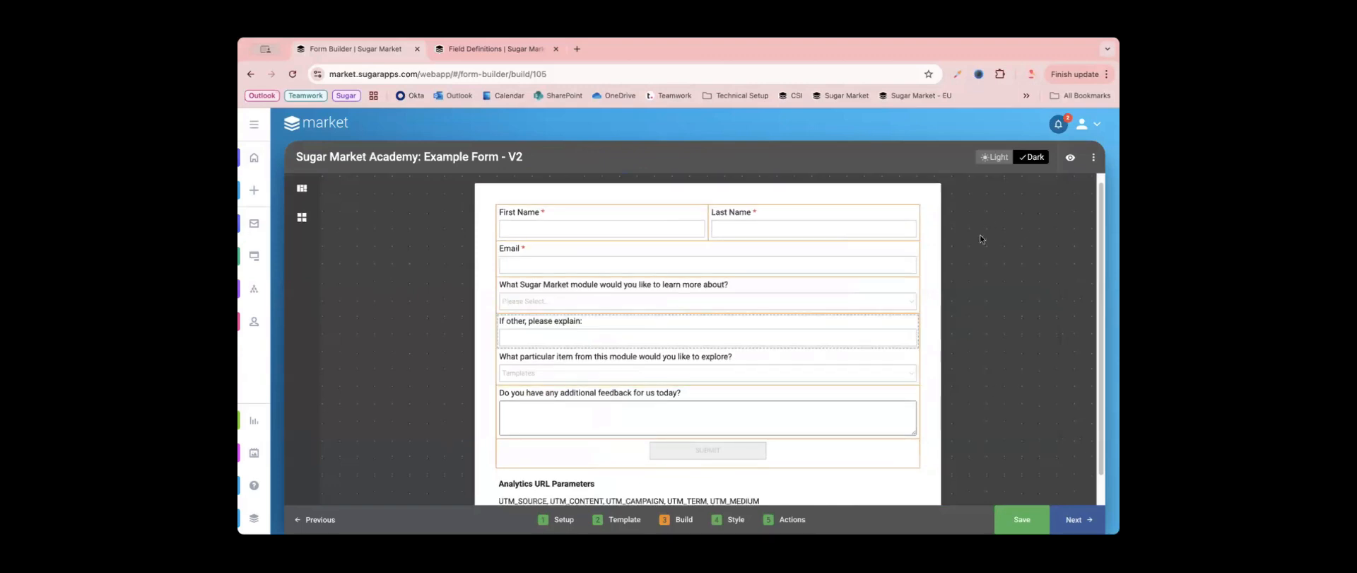
- Preview the form, choosing Email Builder as the module and Form Submission Rules as the particular item, and exit the preview
left_click(1070, 157)
left_click(629, 369)
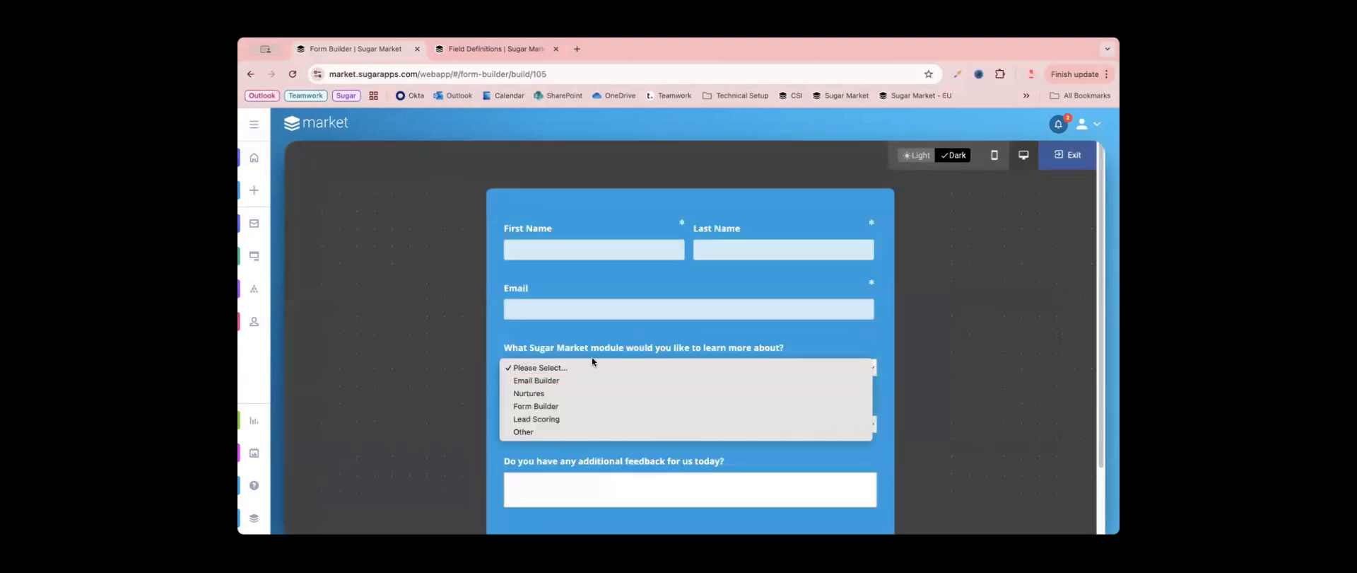
left_click(538, 380)
scroll(519, 408, "down", 1)
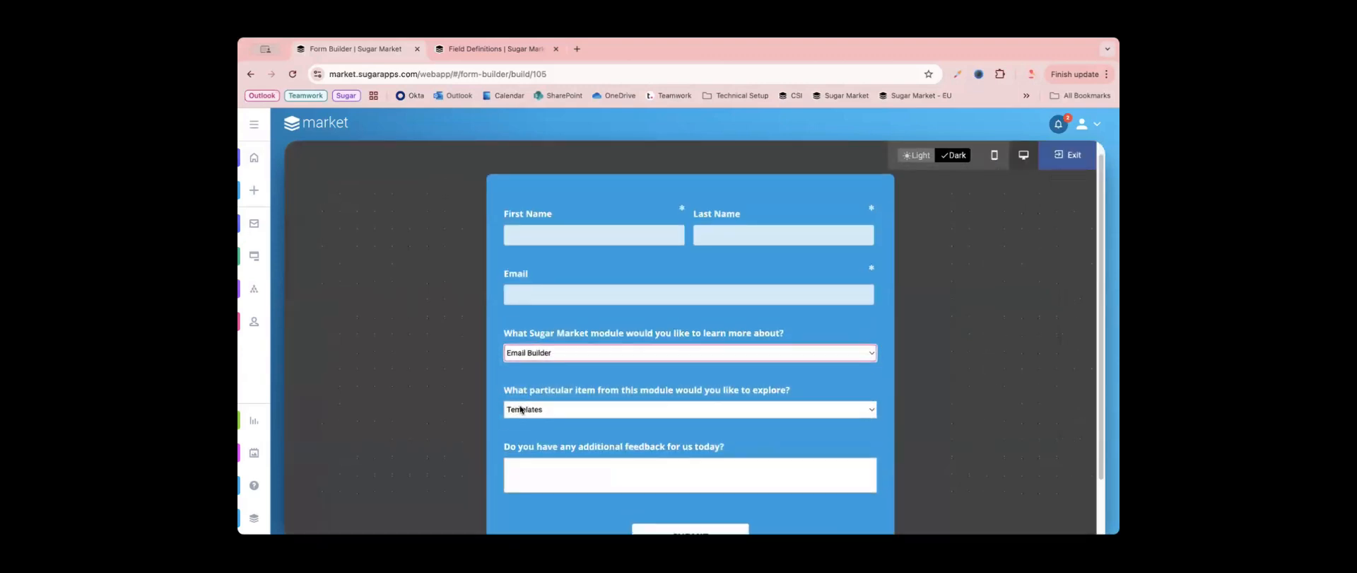
left_click(683, 397)
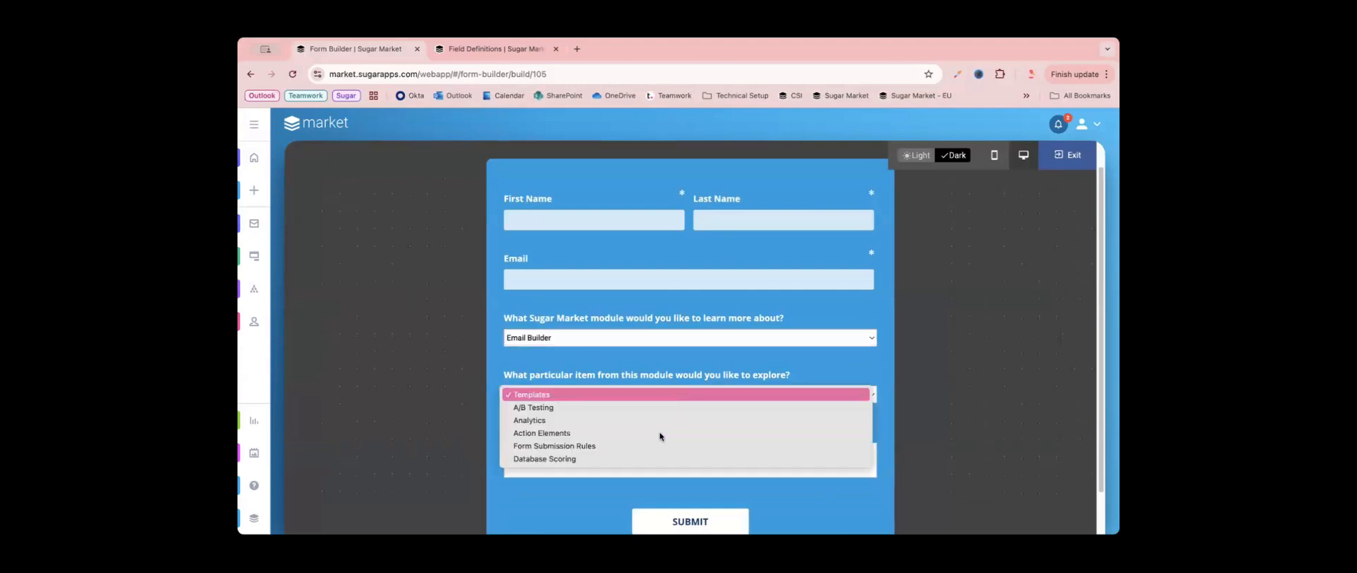
left_click(591, 445)
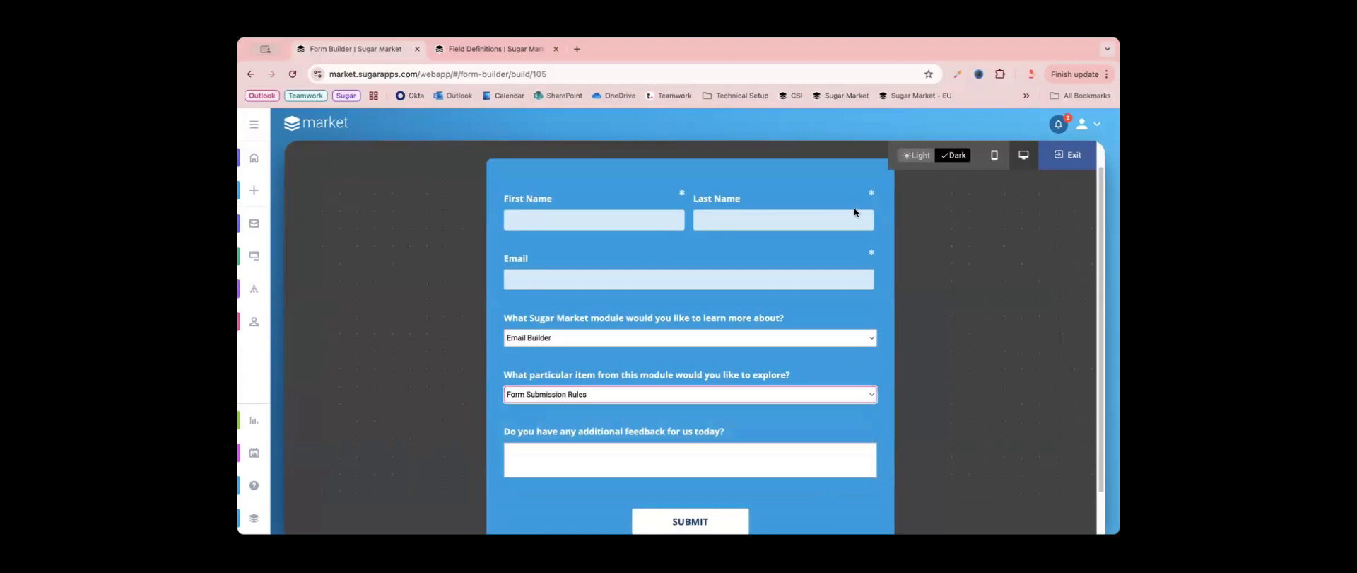
left_click(1054, 161)
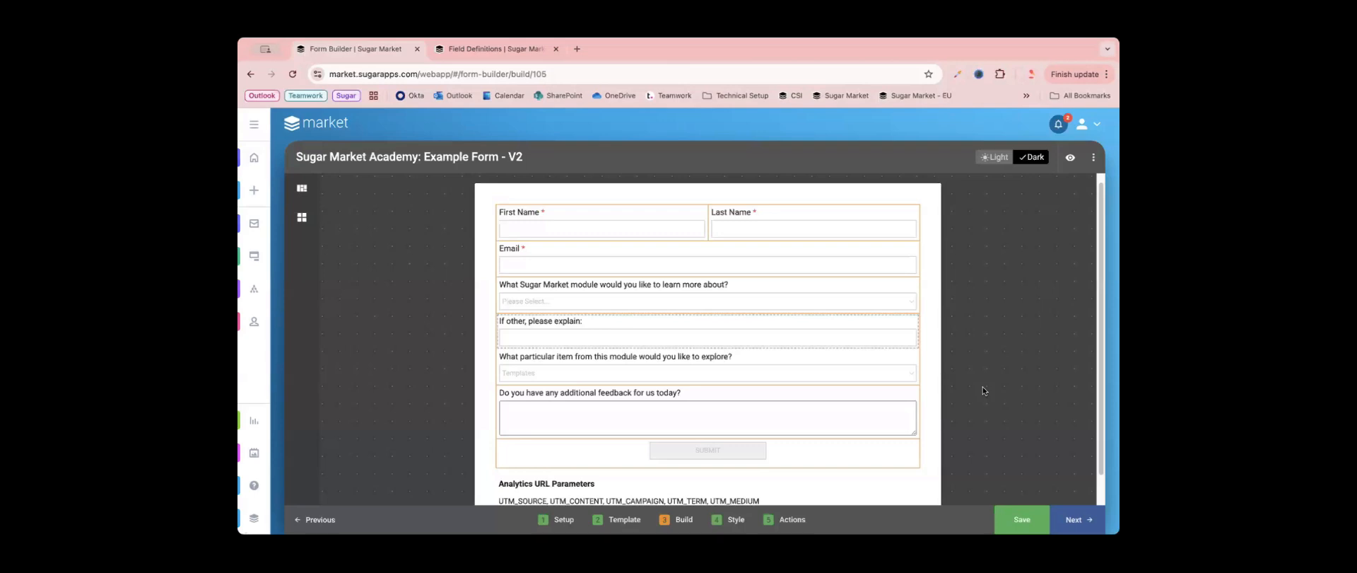
- Add logic to the "What particular item from this module" dropdown that conditionally displays its options based on the Subject field
left_click(881, 363)
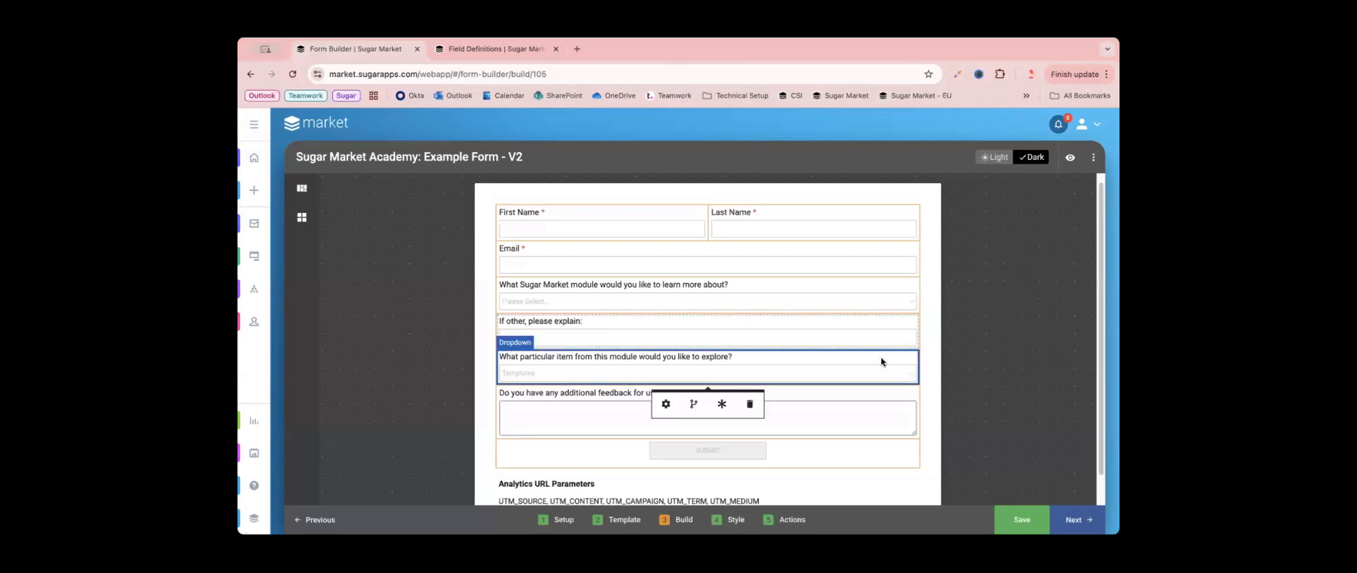
left_click(693, 403)
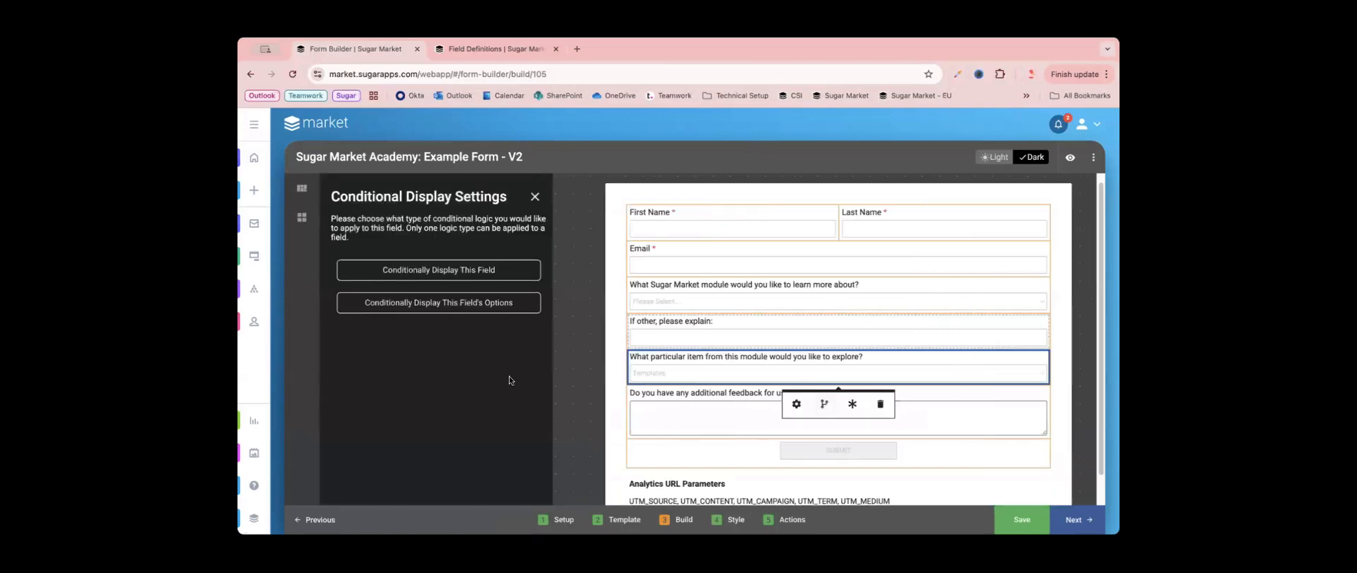
left_click(485, 309)
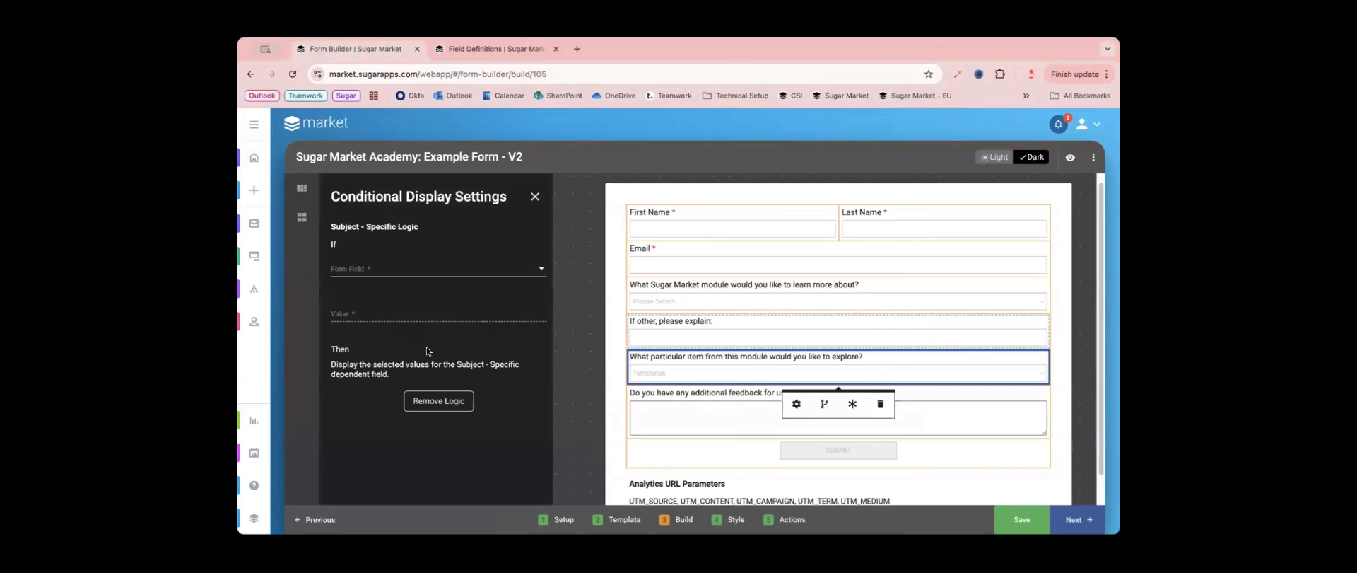
left_click(400, 270)
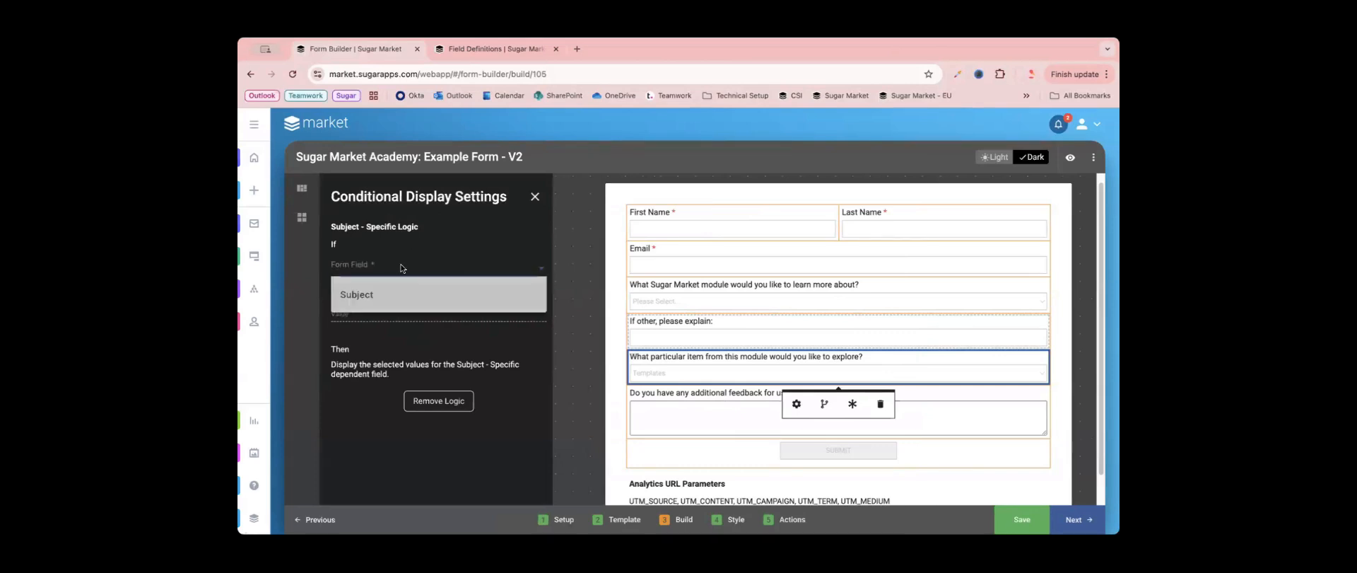
left_click(400, 310)
- For the Subject value Email Builder, enable the Templates, A/B Testing and Analytics options
left_click(400, 311)
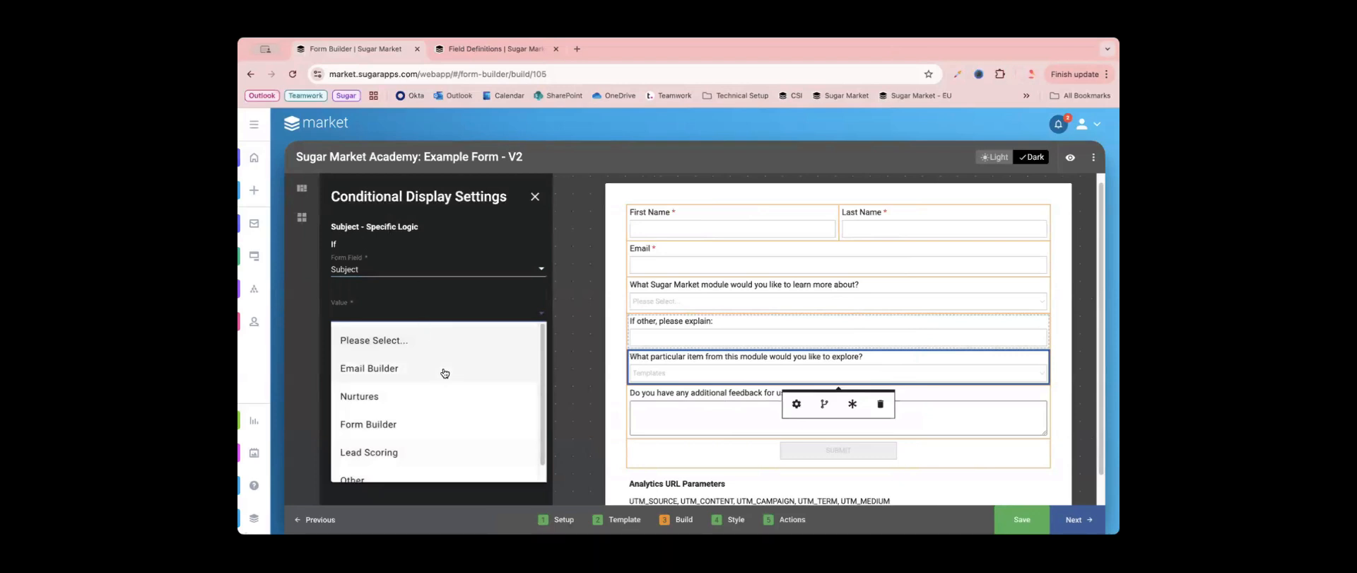
scroll(446, 368, "up", 1)
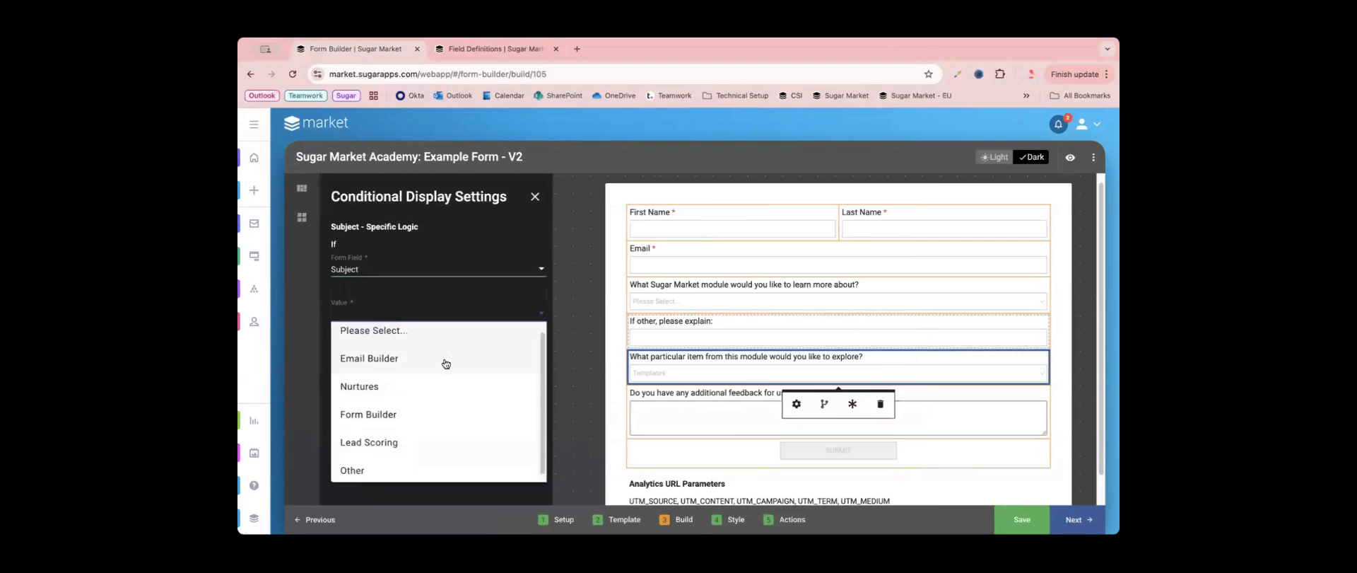
left_click(444, 357)
scroll(463, 389, "down", 1)
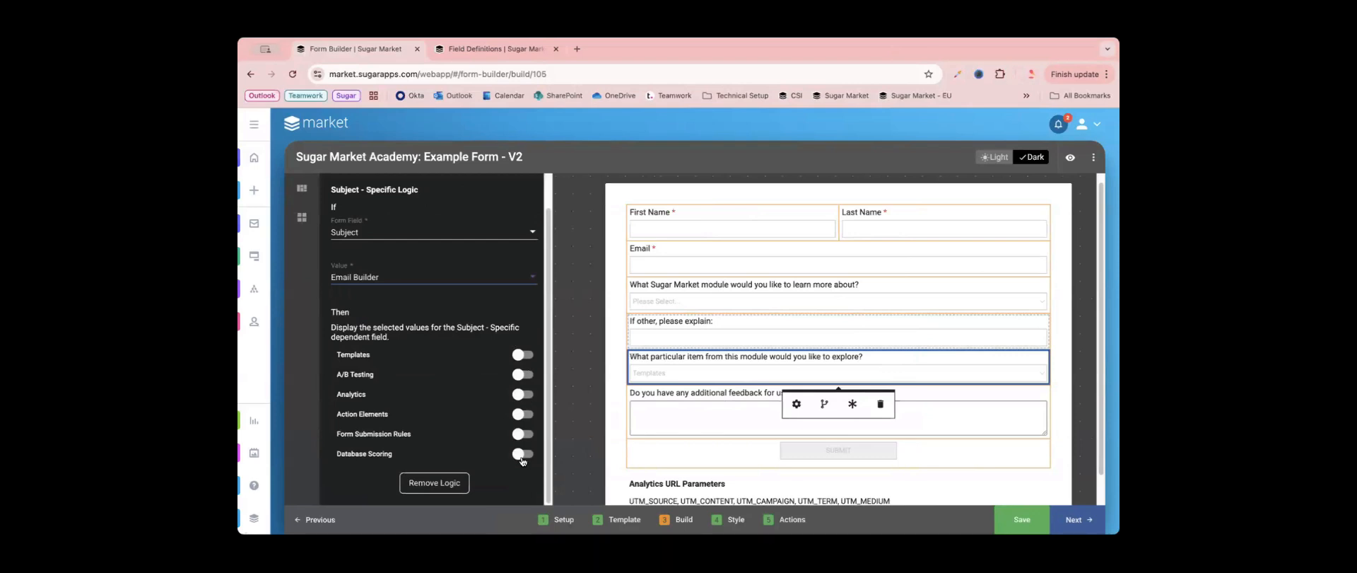
left_click(526, 356)
left_click(523, 375)
left_click(523, 395)
- For the Subject value Nurtures, enable the Templates, Analytics and Action Elements options
left_click(452, 279)
left_click(394, 359)
left_click(522, 355)
left_click(520, 394)
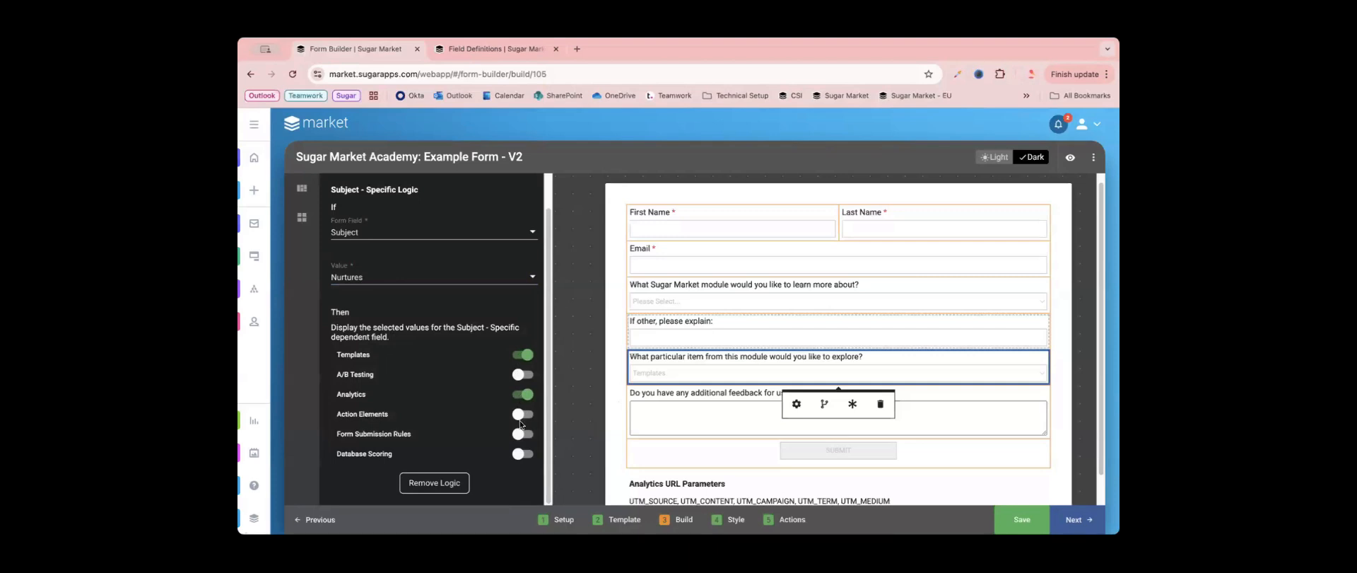
left_click(522, 414)
- For the Subject value Form Builder, enable the Analytics and Form Submission Rules options
left_click(422, 280)
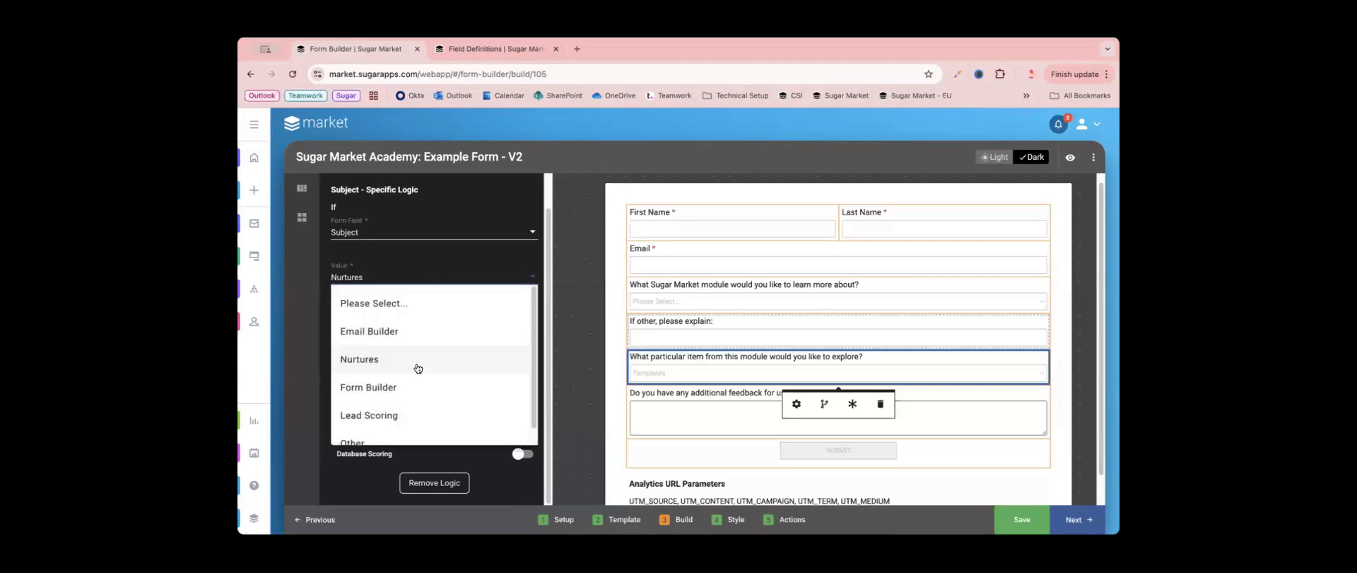
left_click(416, 386)
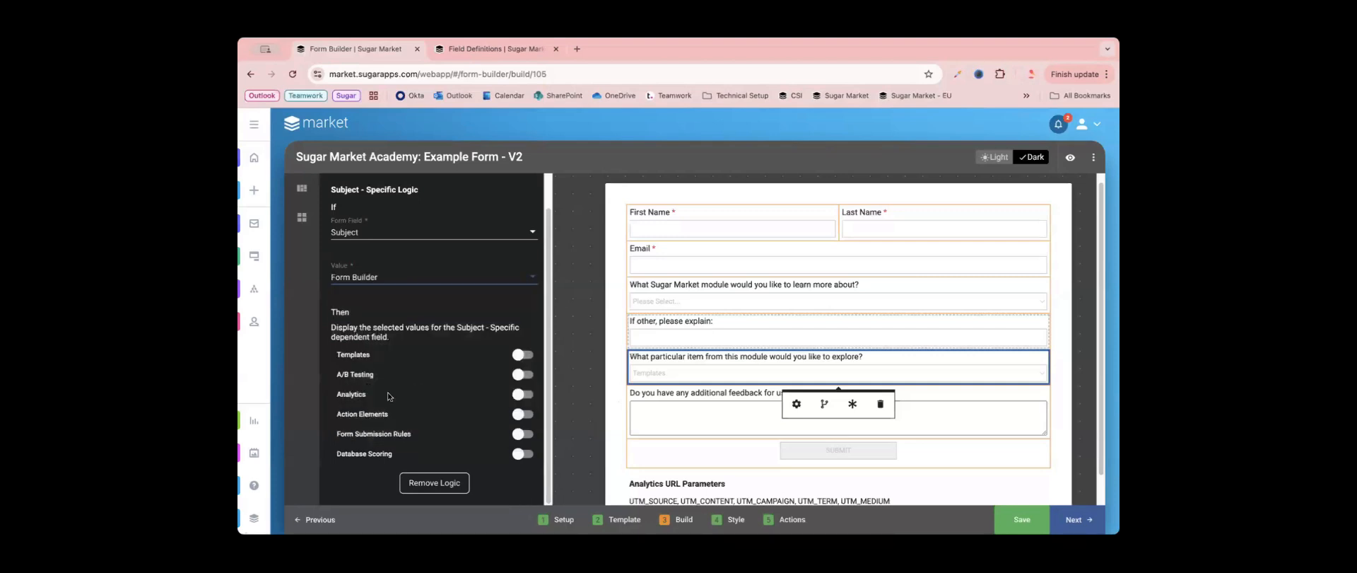
left_click(519, 393)
left_click(520, 434)
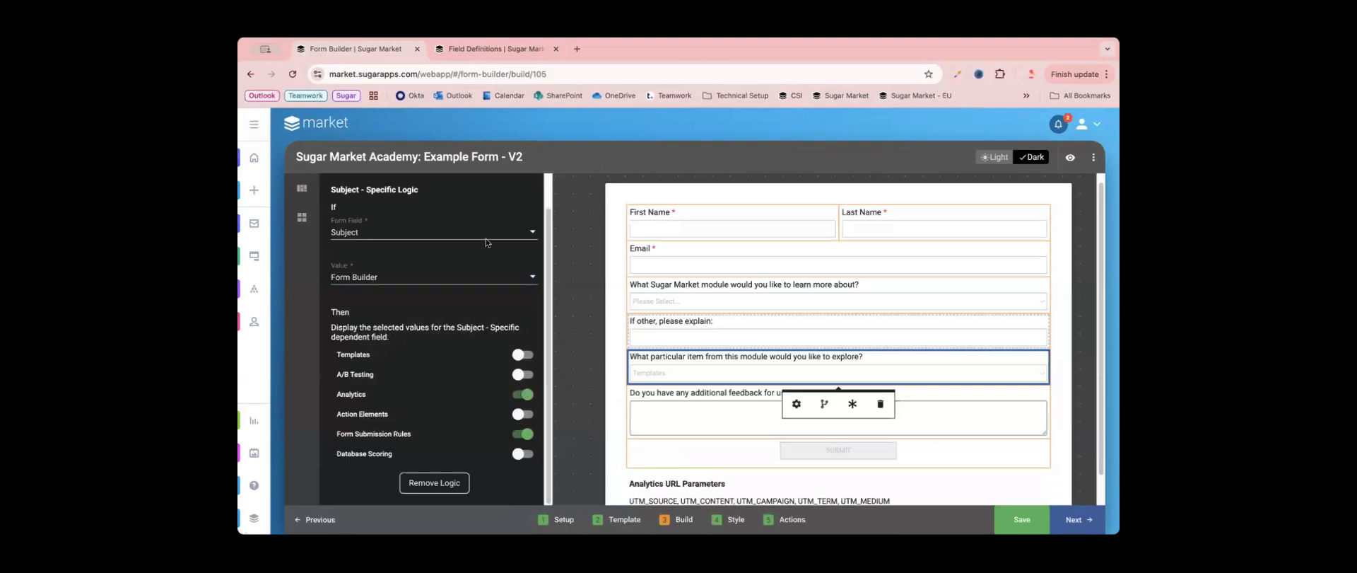
- For the Subject value Lead Scoring, enable the Database Scoring and Analytics options
left_click(425, 278)
left_click(422, 418)
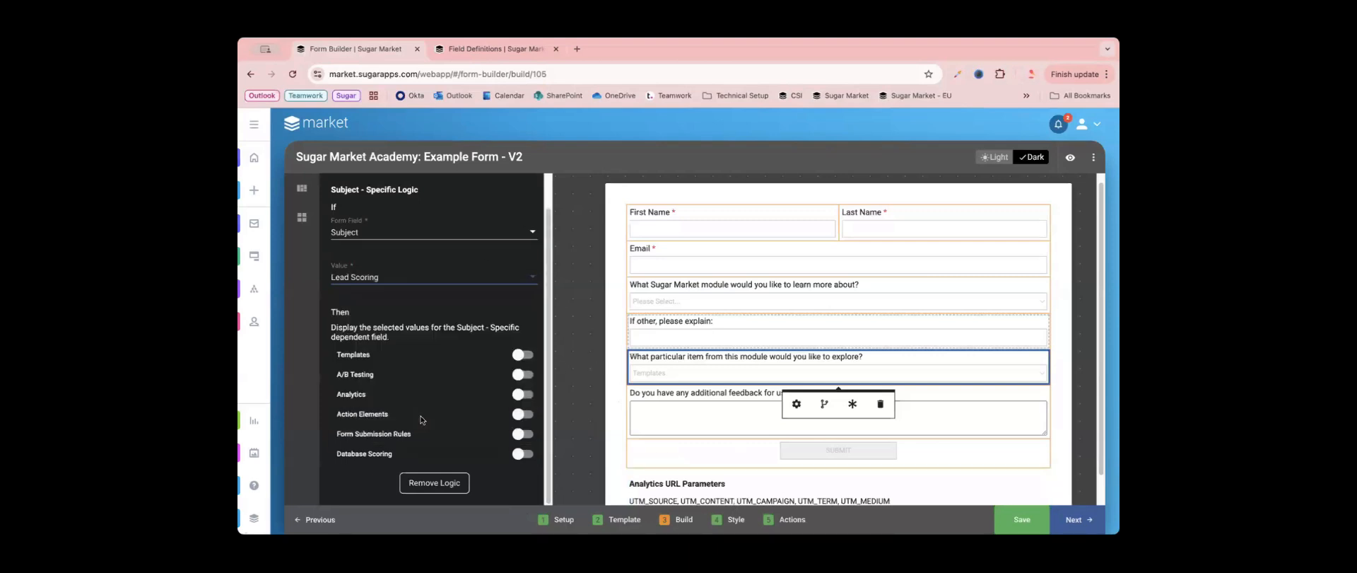
left_click(524, 454)
left_click(522, 393)
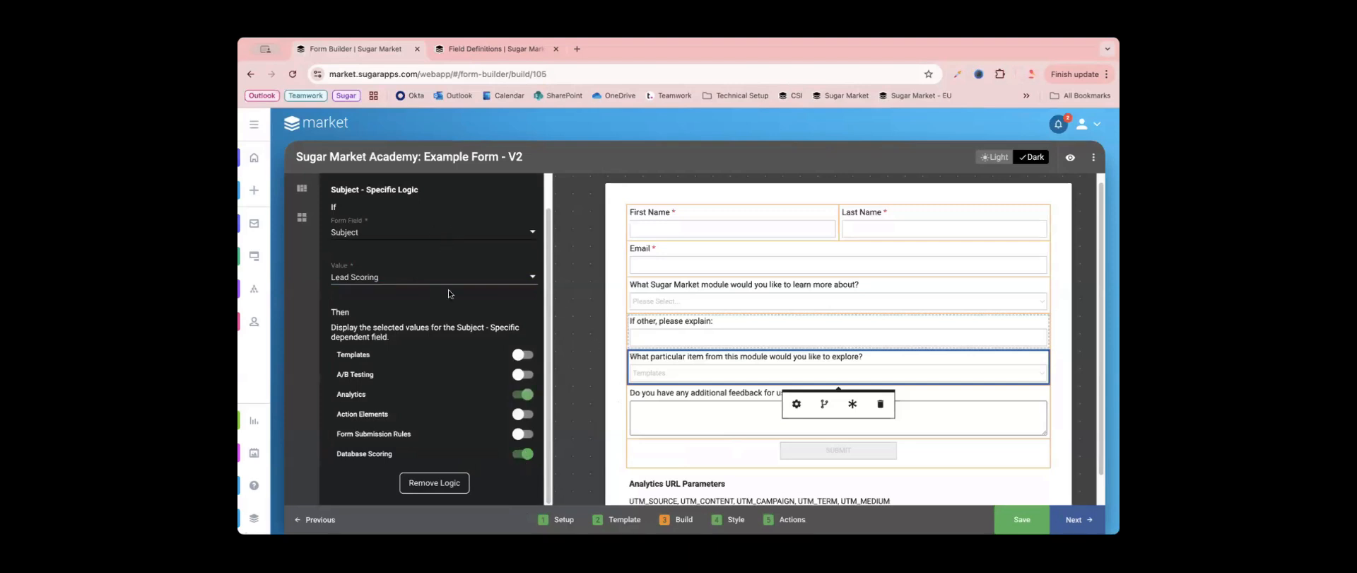
- Select Other as the Subject value with no follow-up options enabled, and apply the Subject - Specific logic
left_click(419, 278)
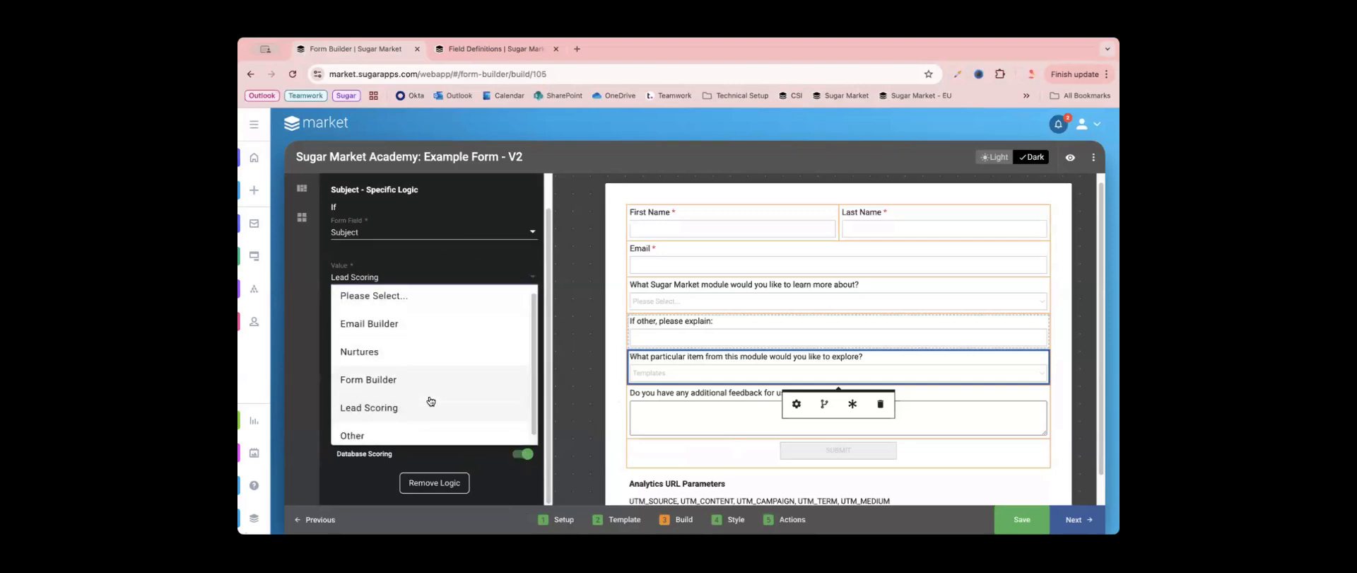
scroll(433, 413, "down", 1)
left_click(387, 427)
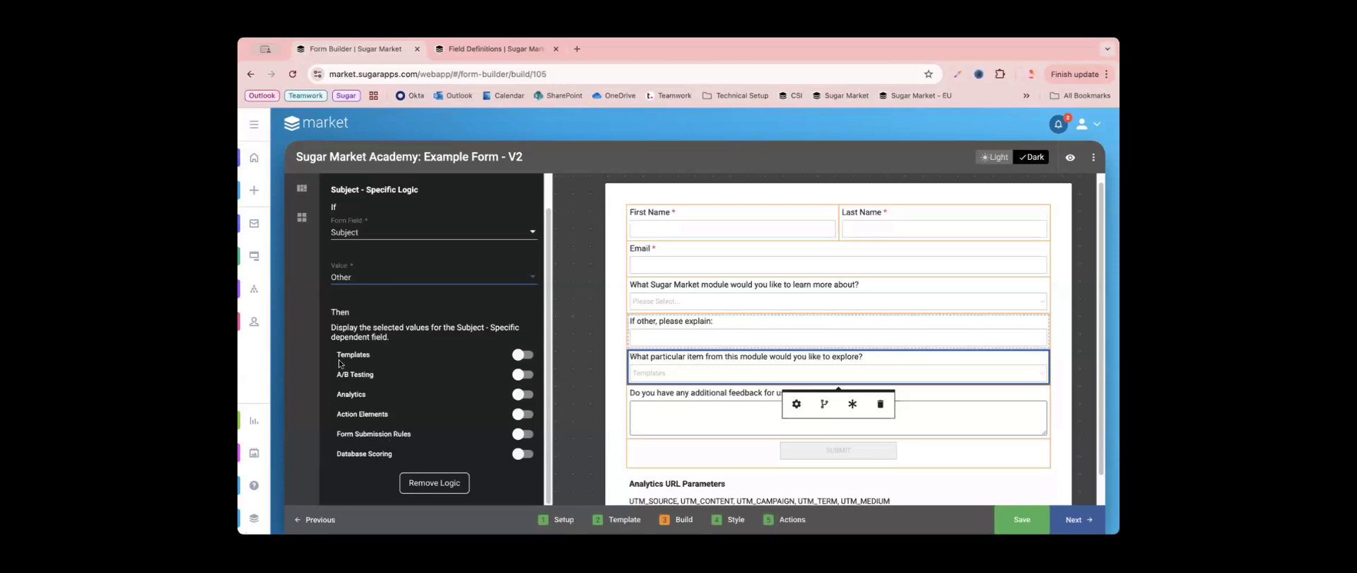
left_click(591, 298)
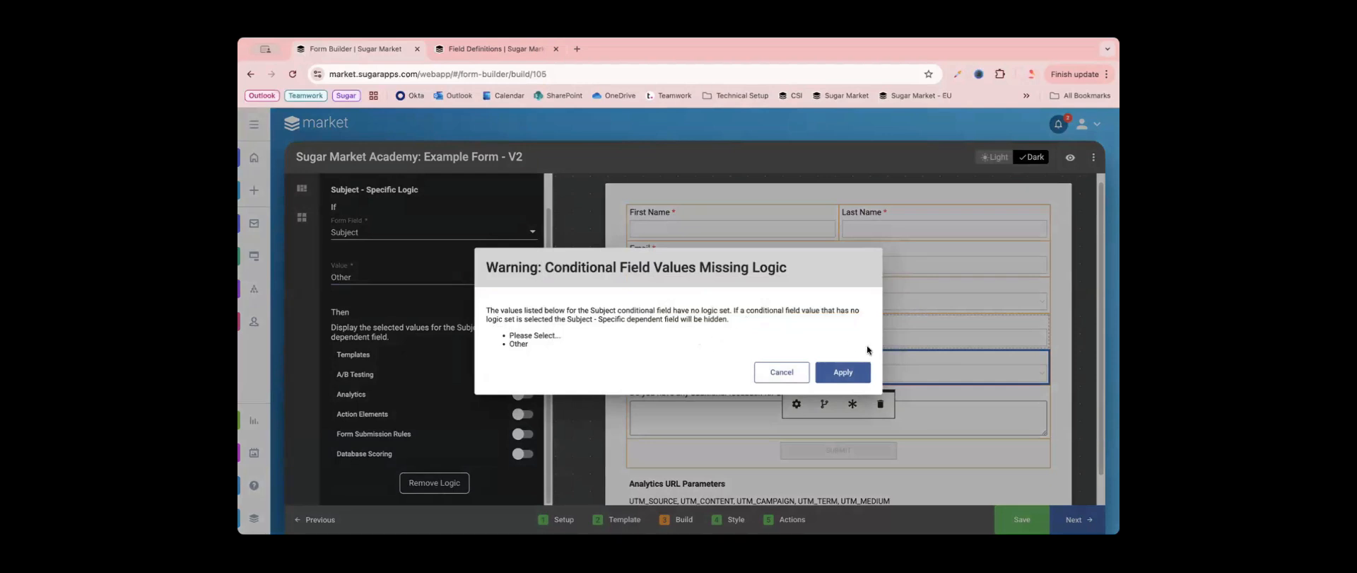
left_click(843, 372)
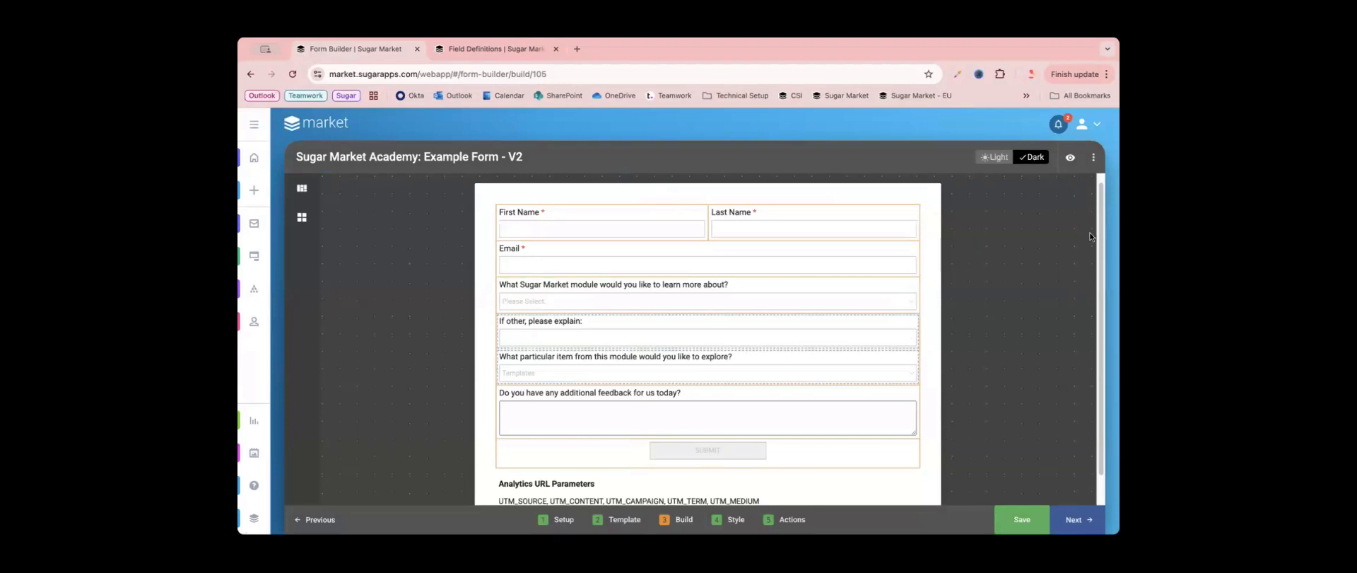
- Preview the form, choose Email Builder as the module and select Analytics as the particular item to explore
left_click(1070, 157)
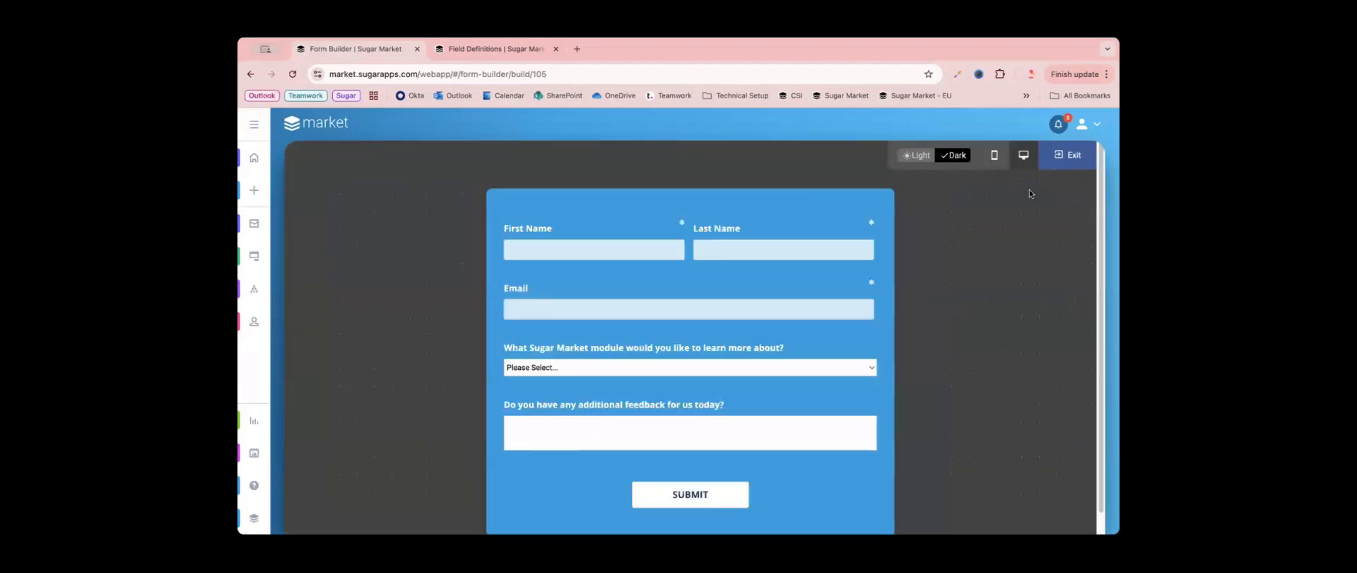
scroll(819, 382, "down", 1)
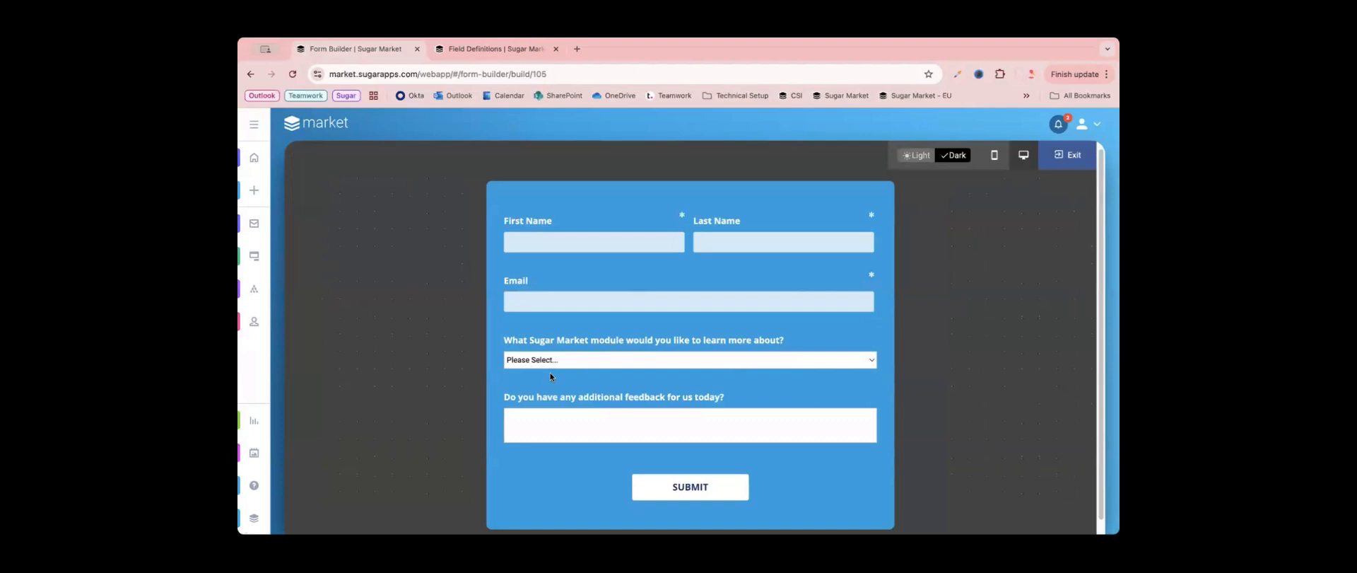
left_click(616, 362)
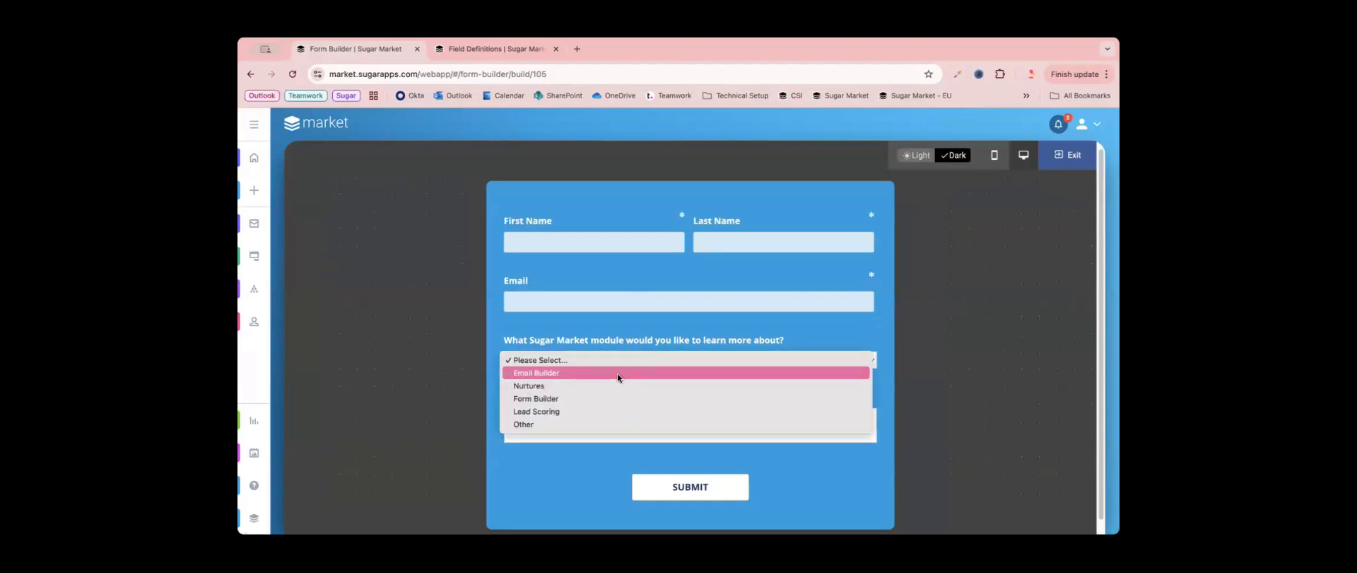
left_click(617, 374)
scroll(617, 375, "down", 3)
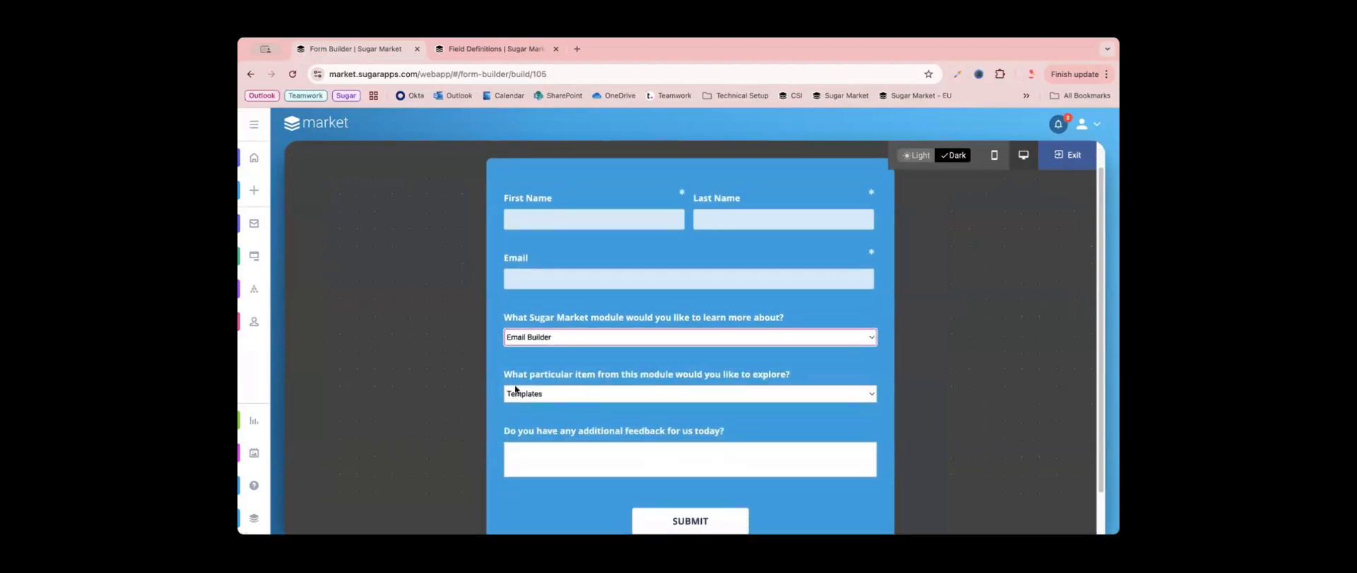
left_click(599, 396)
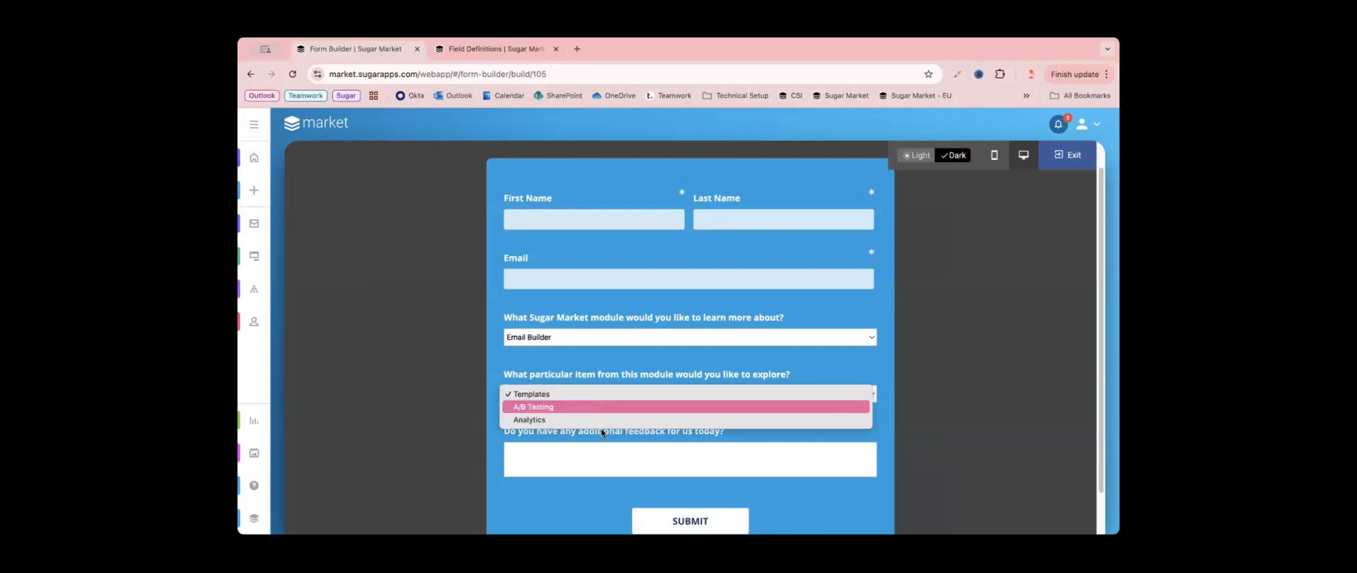
left_click(601, 421)
- Switch the previewed form's module to Form Builder and check the follow-up dropdown's options
left_click(615, 333)
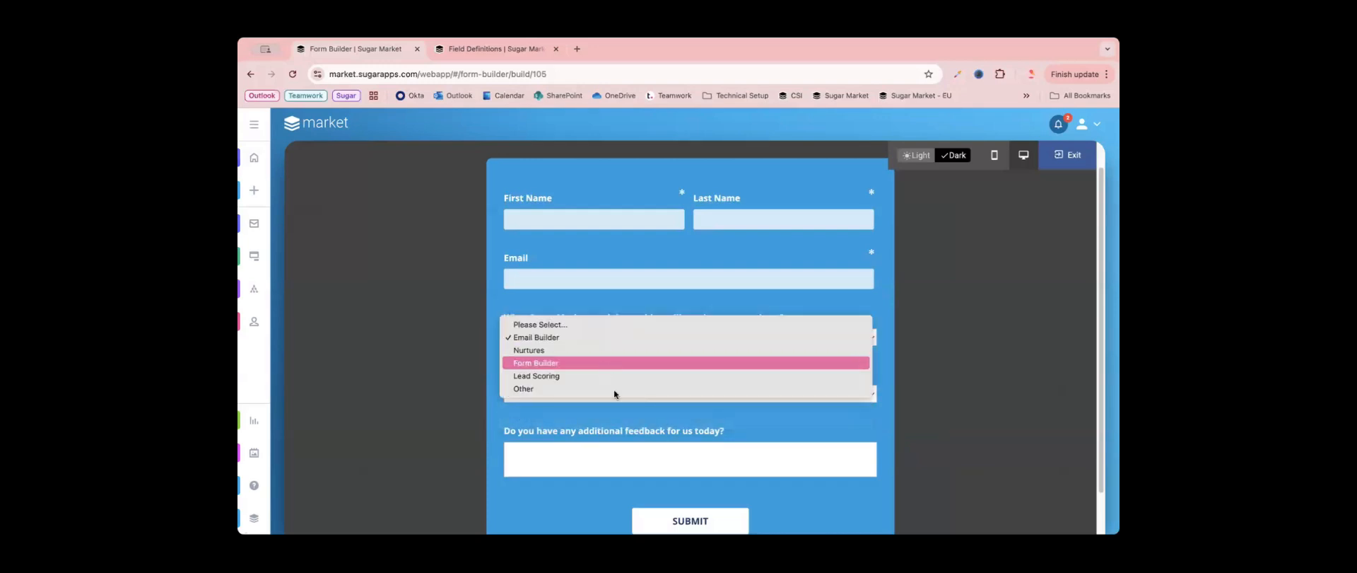
left_click(614, 361)
left_click(605, 392)
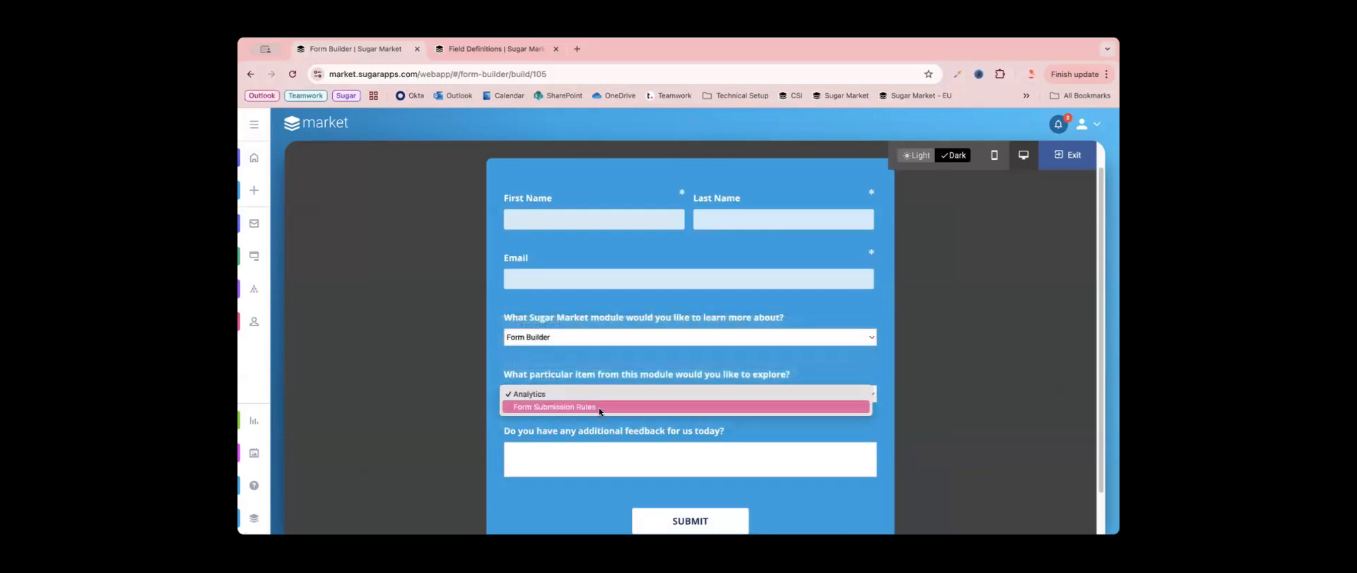
left_click(609, 352)
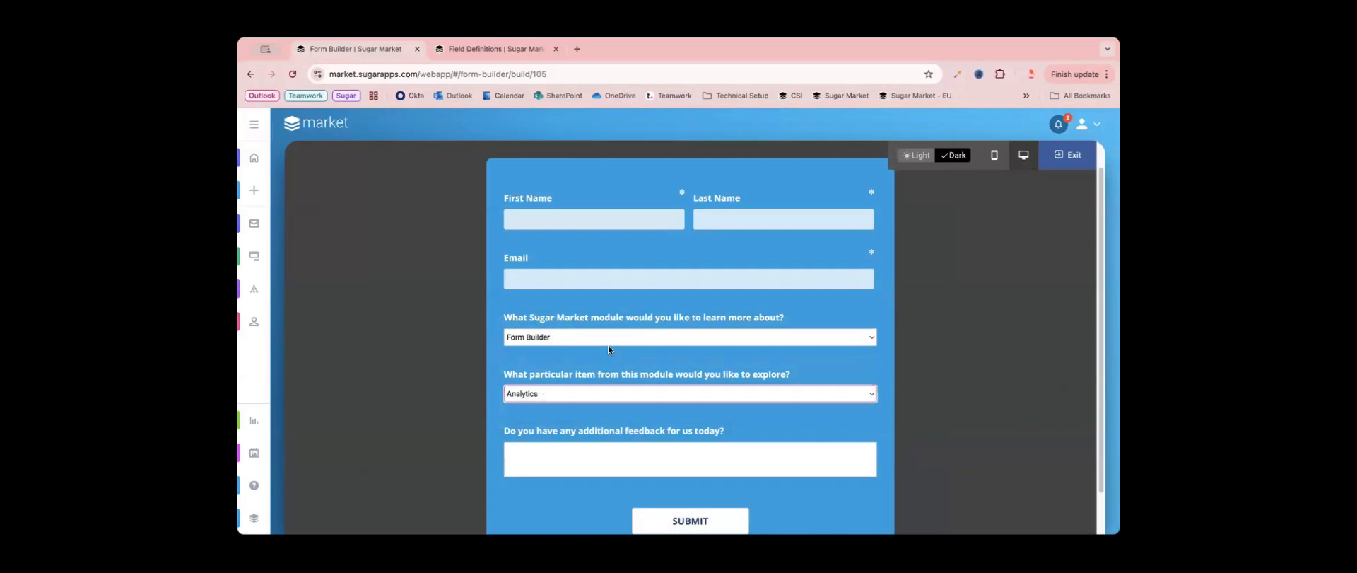
- Choose Lead Scoring as the module in the preview and inspect its follow-up options
left_click(609, 339)
left_click(610, 354)
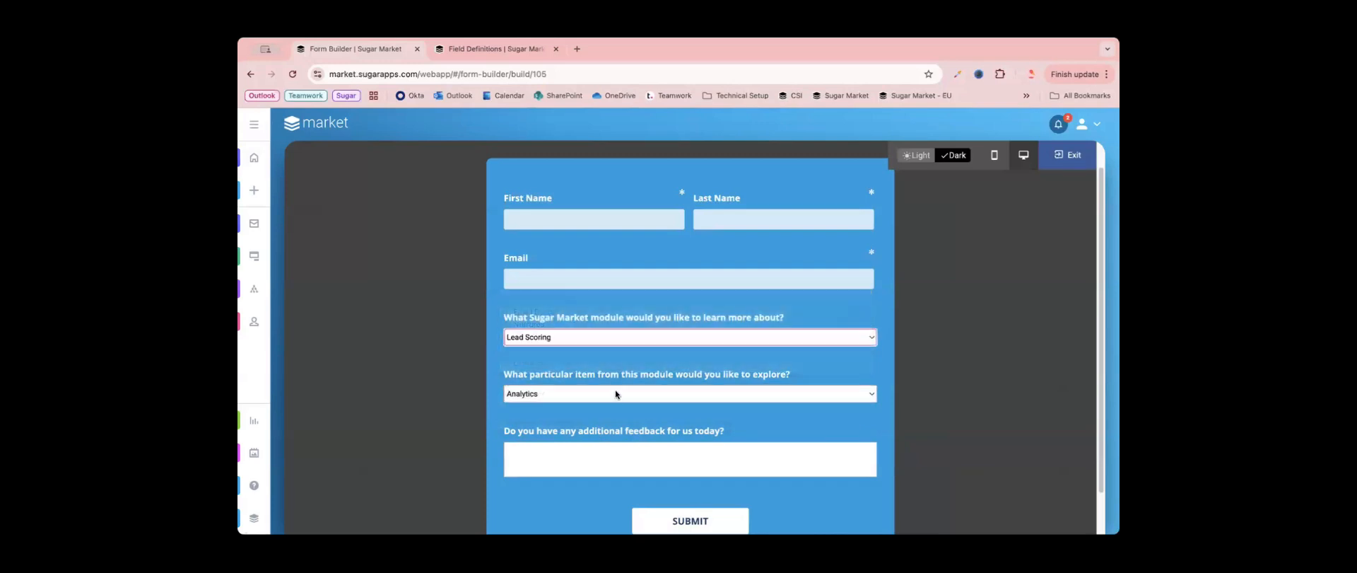
left_click(615, 391)
left_click(617, 377)
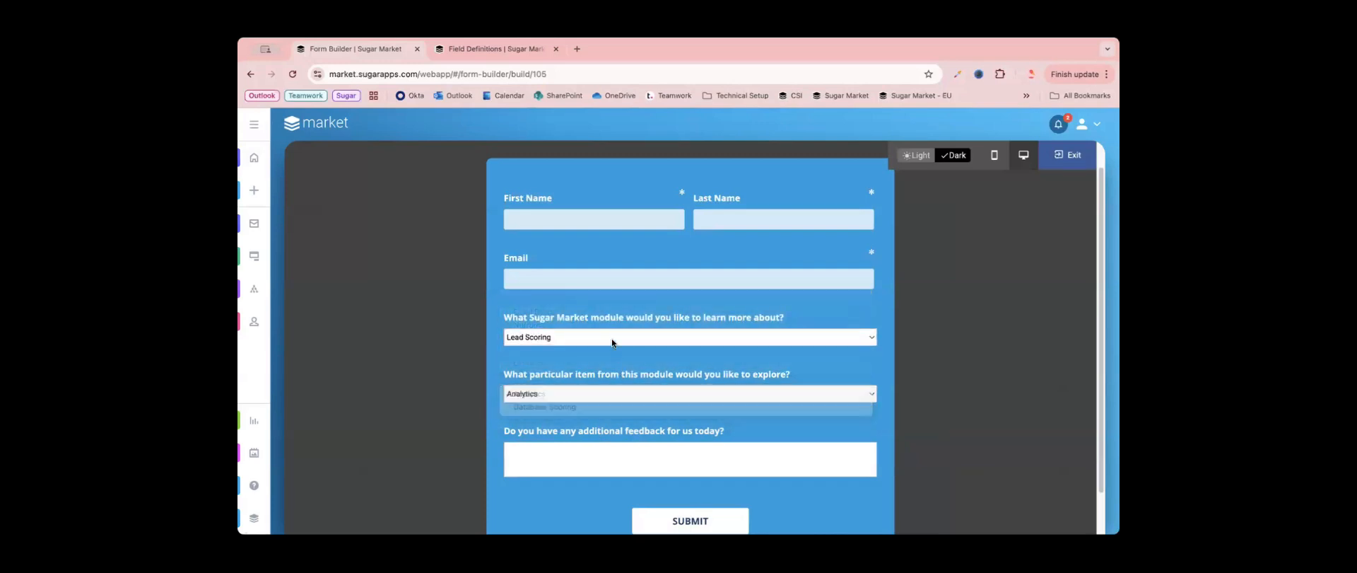
- Test the Other module choice to check the conditional explanation field, and exit the preview
left_click(609, 337)
left_click(608, 350)
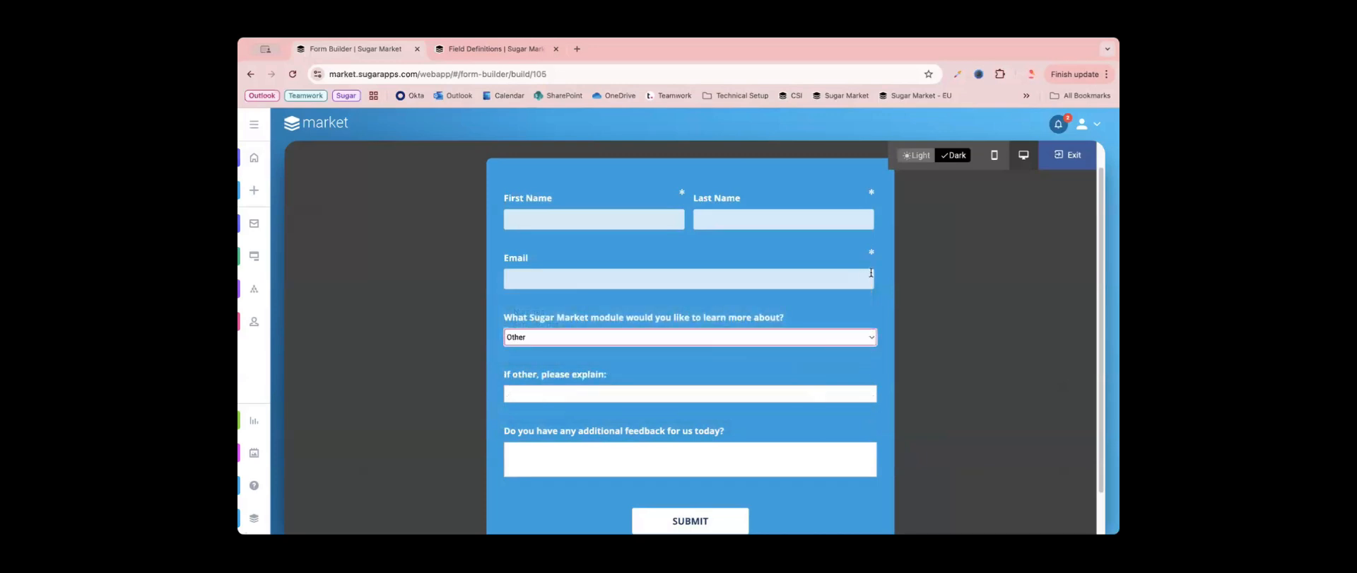
left_click(1069, 154)
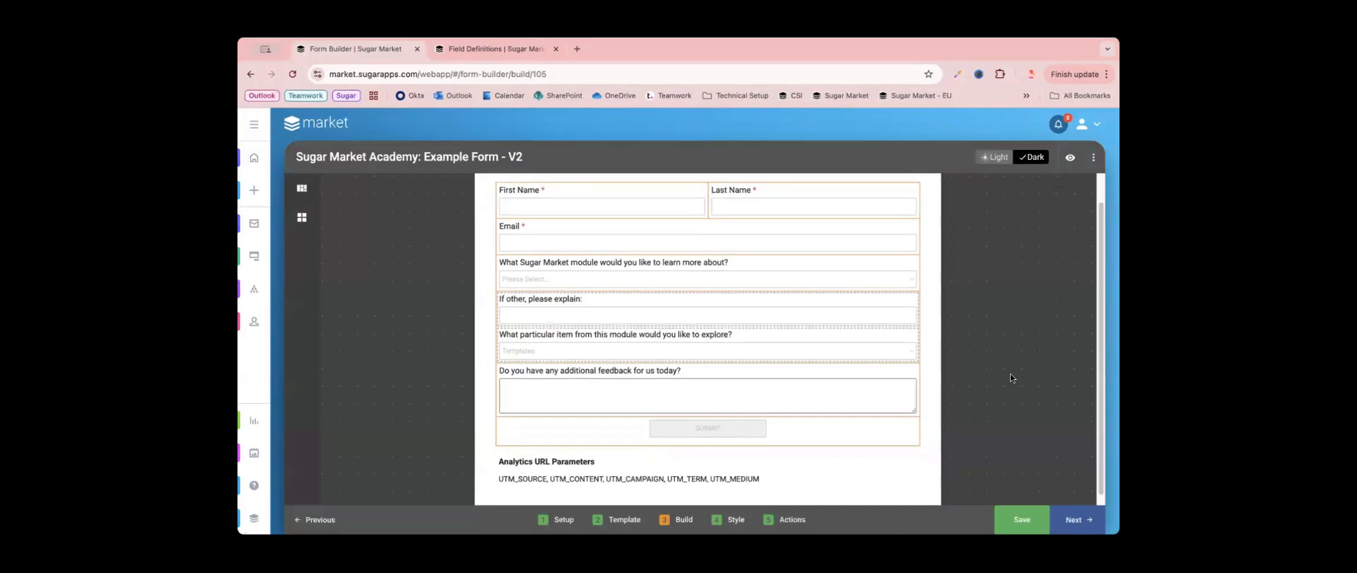
- Open the settings of the Analytics URL Parameters block and examine the UTM field mapping options
scroll(1011, 378, "down", 1)
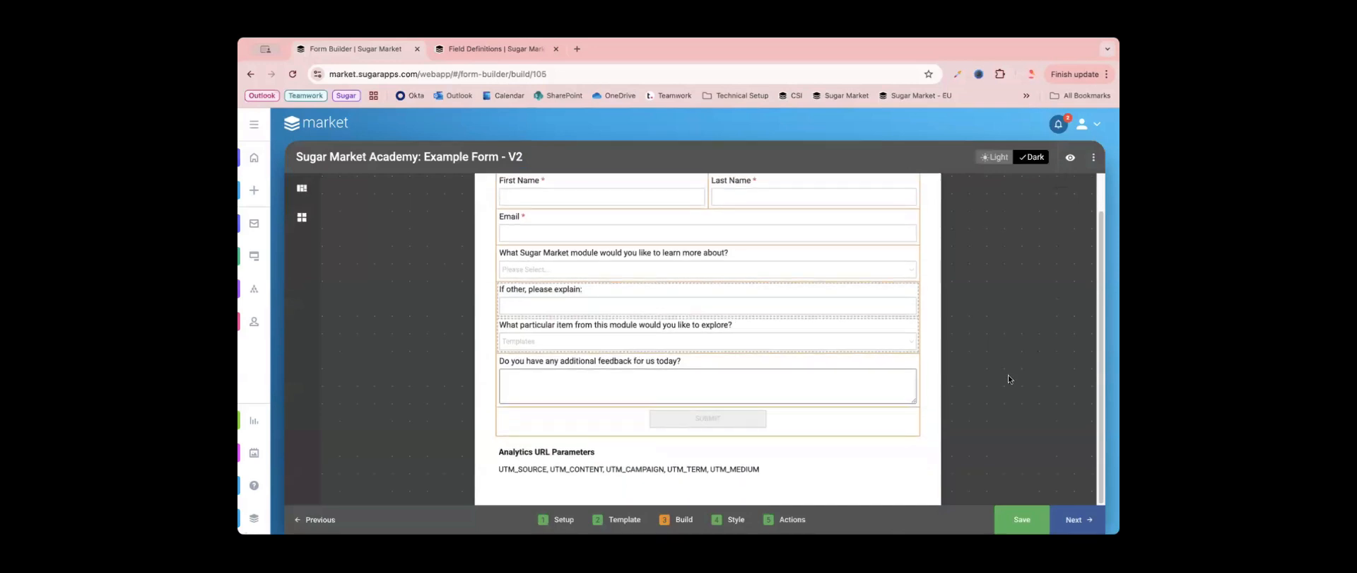
left_click(815, 465)
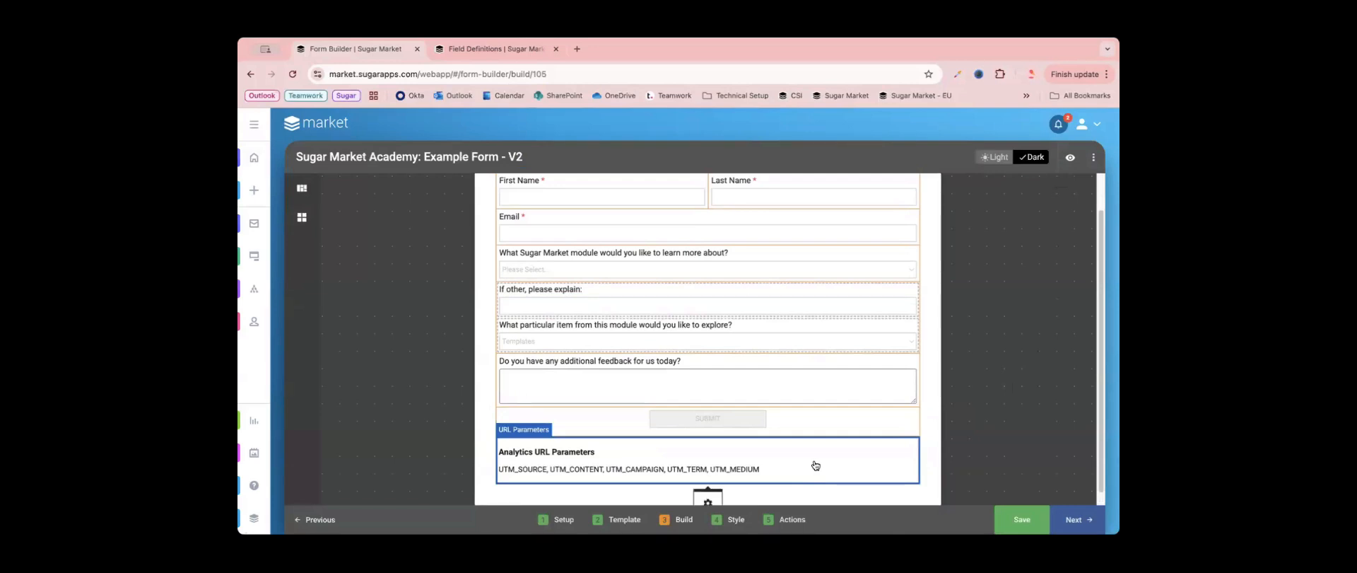
left_click(709, 501)
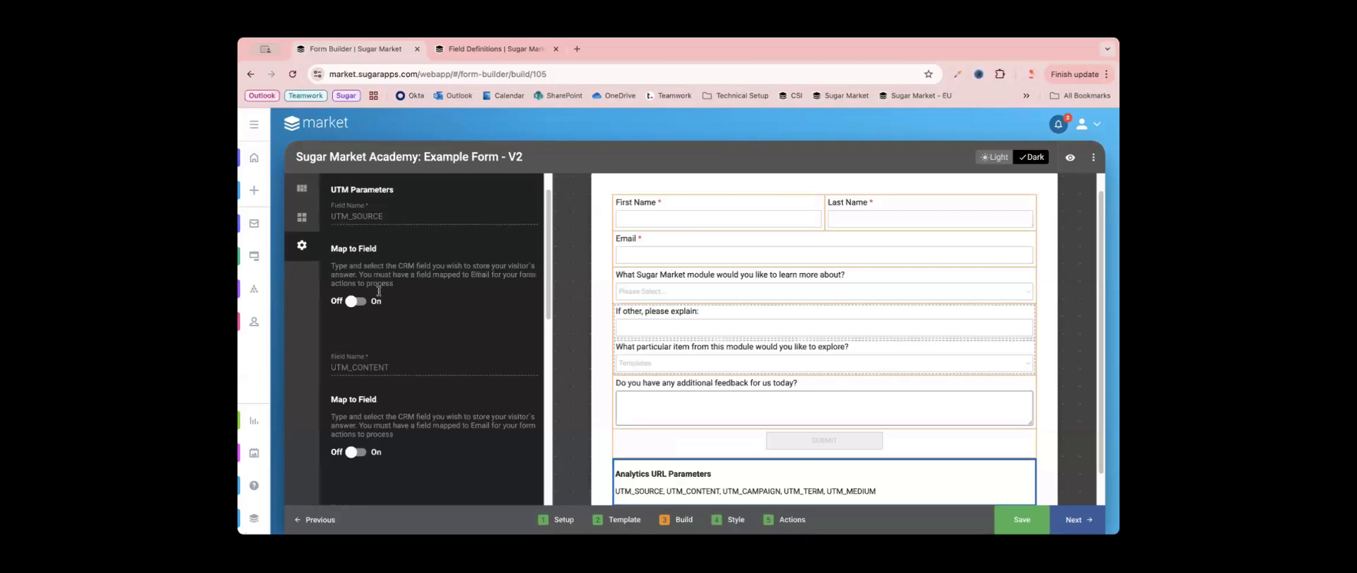
scroll(405, 209, "down", 1)
scroll(422, 393, "down", 2)
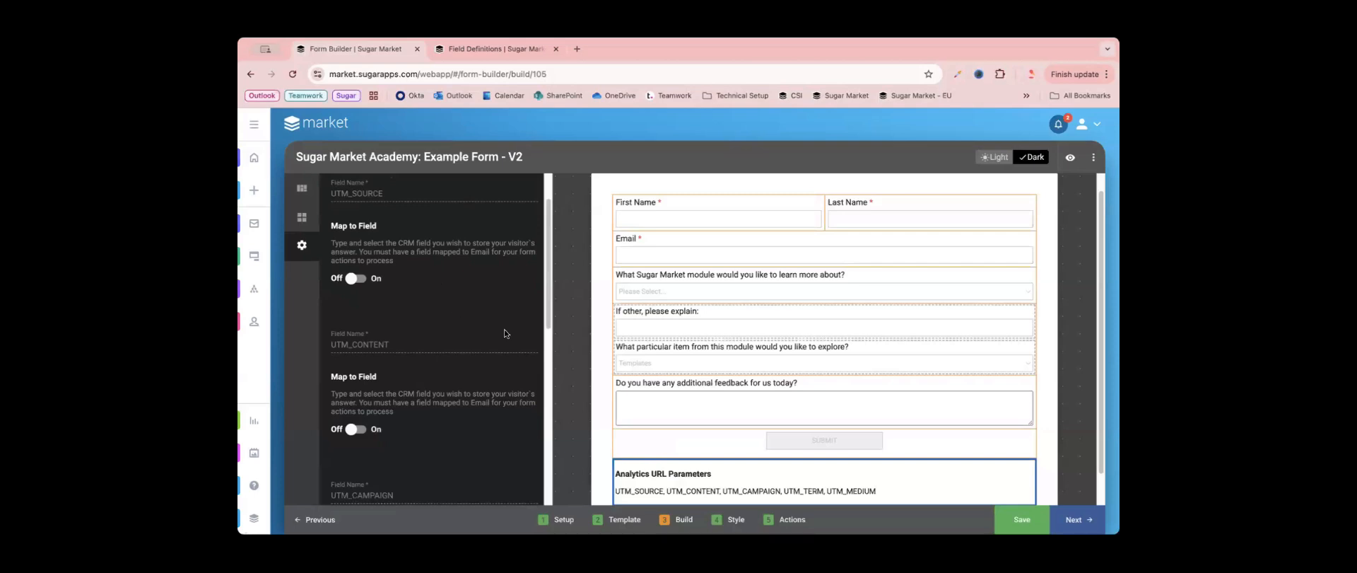
left_click(354, 279)
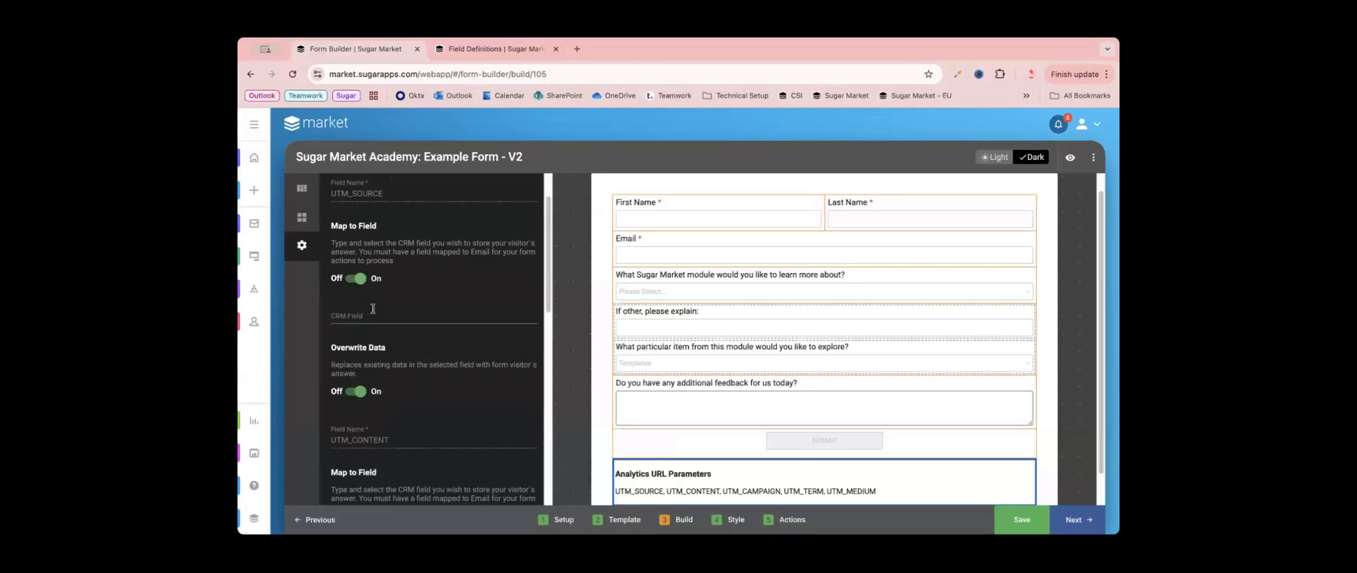
left_click(373, 311)
left_click(354, 279)
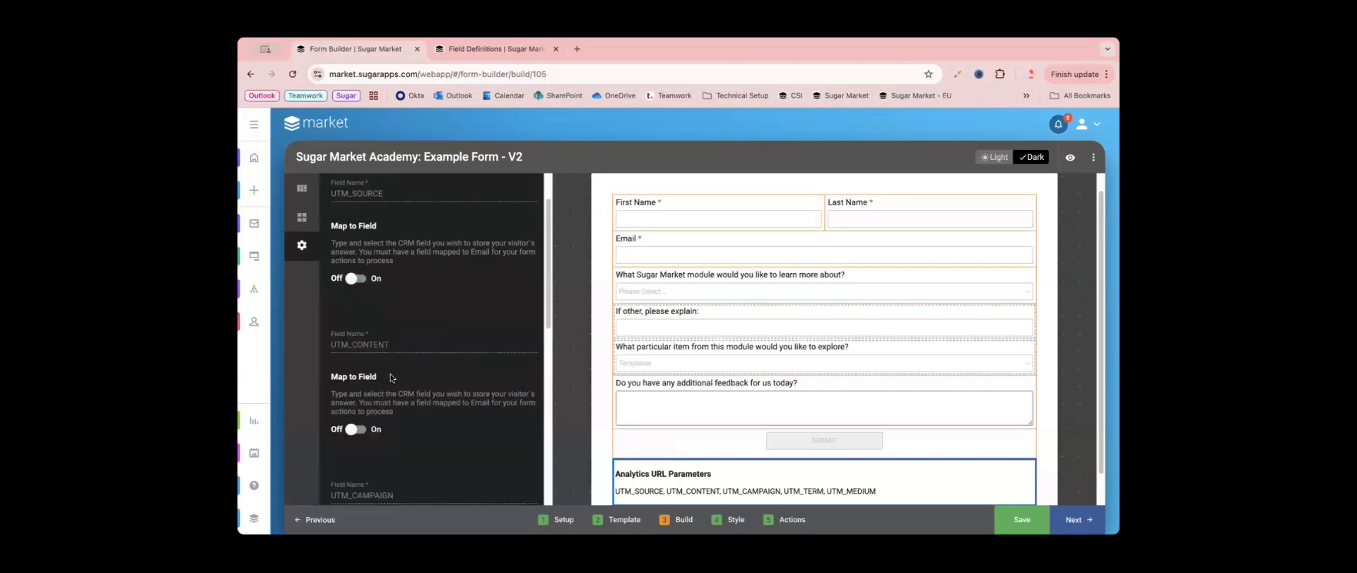
- Review the mapping settings of the remaining UTM parameters through UTM_MEDIUM, and close the block's settings
scroll(428, 422, "down", 5)
scroll(427, 422, "down", 1)
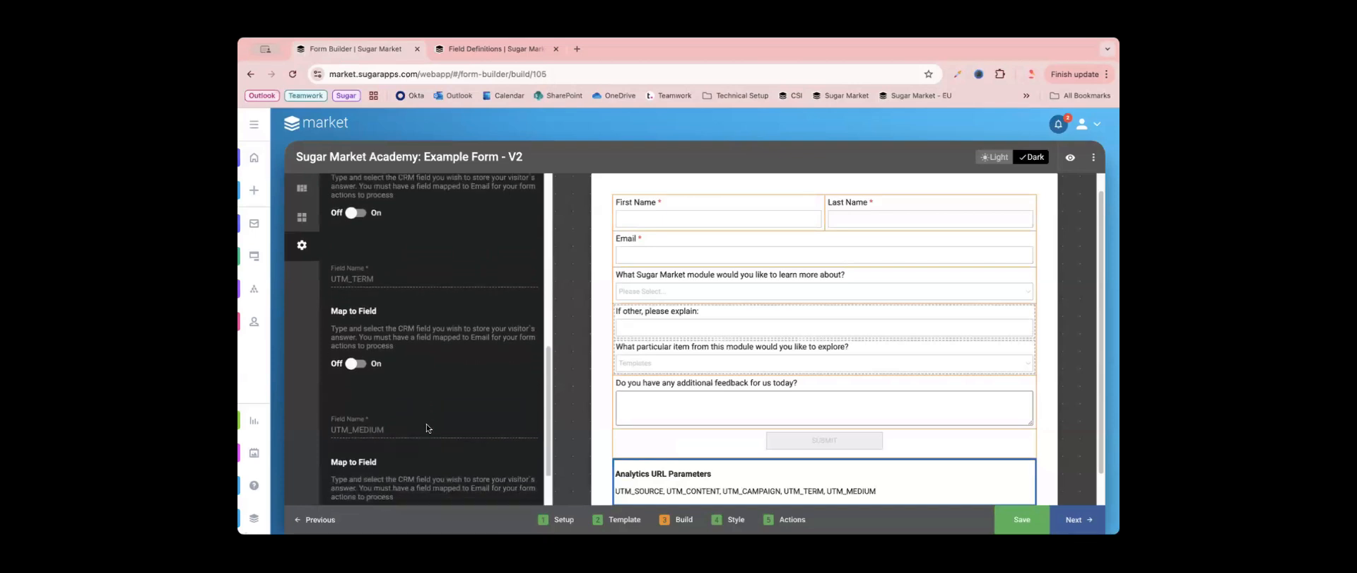
scroll(426, 425, "down", 2)
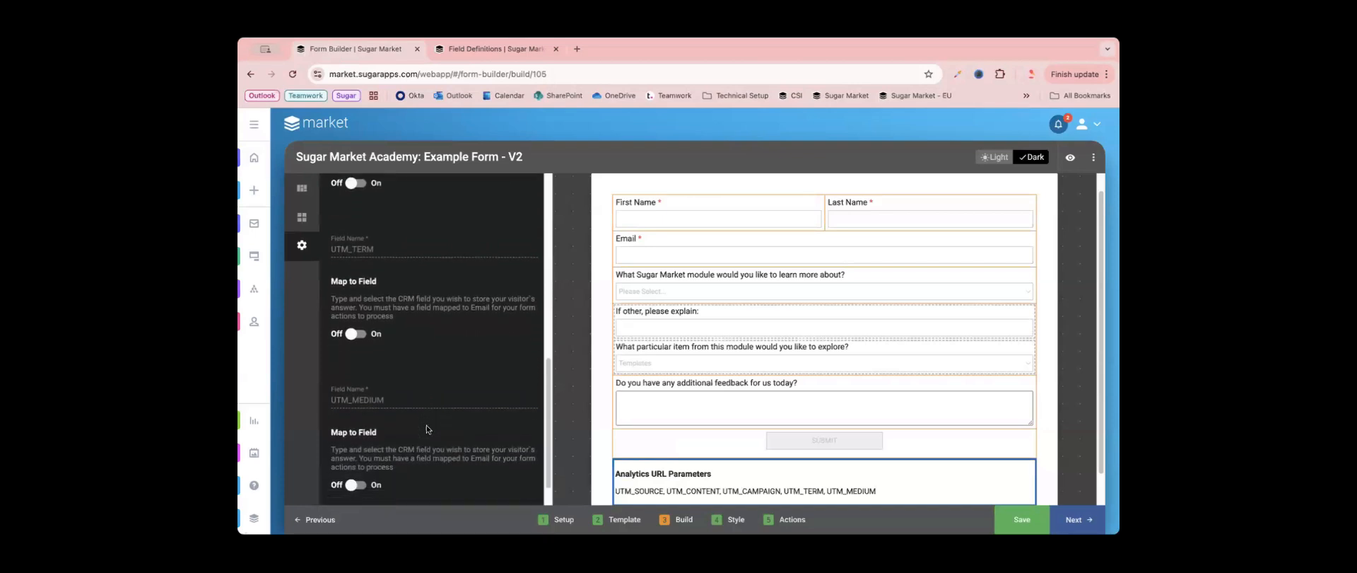
left_click(590, 345)
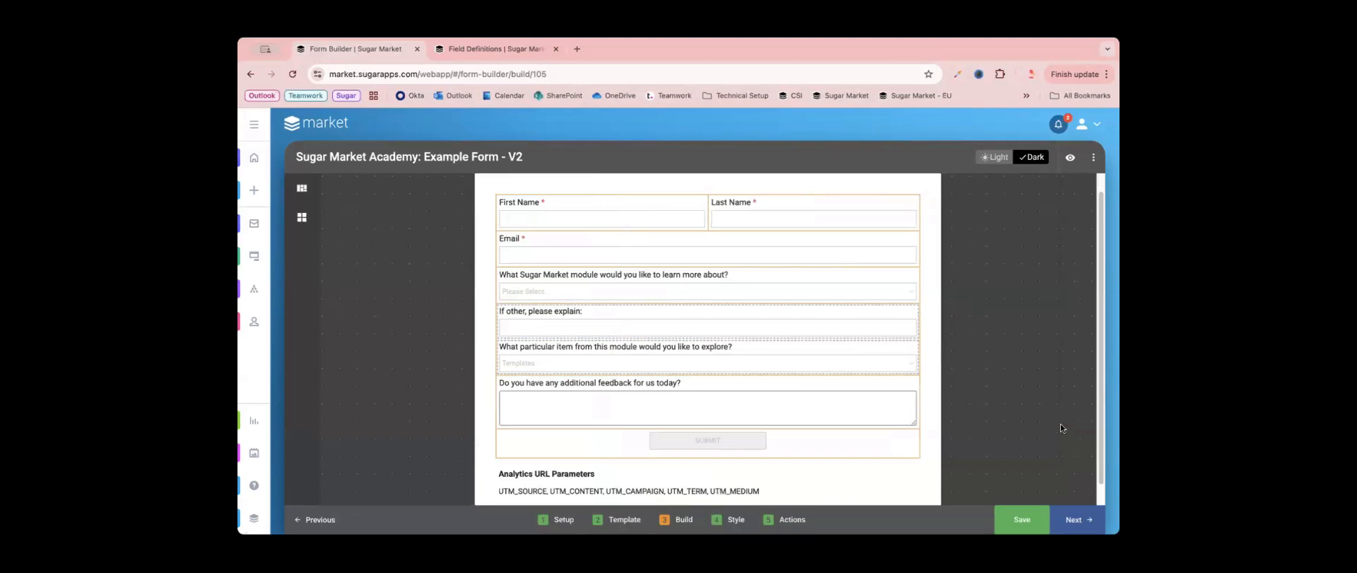
- Advance the form to the Style stage and look over the styled fields
left_click(1074, 519)
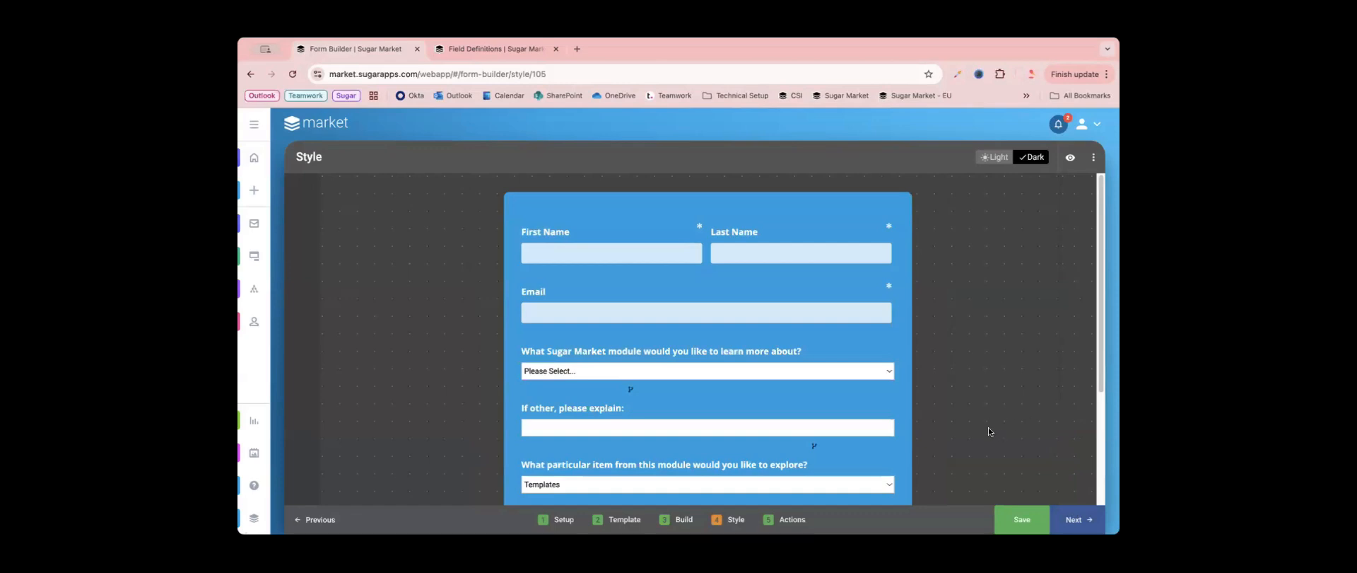
scroll(988, 431, "down", 1)
scroll(988, 431, "down", 1)
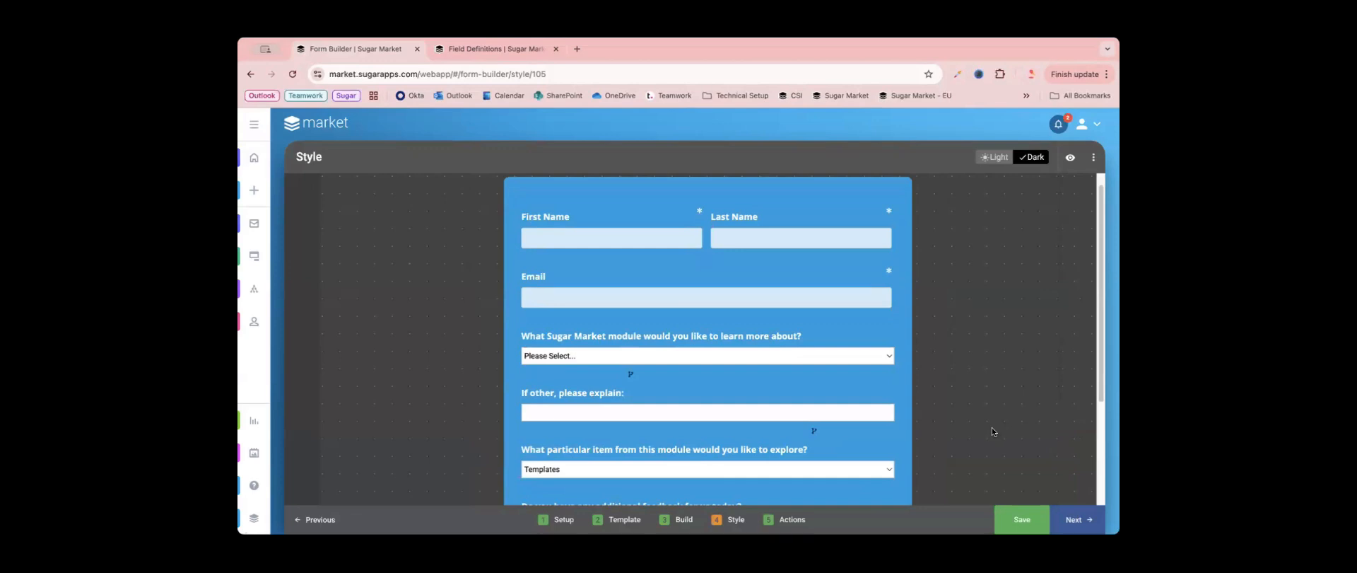
left_click(684, 519)
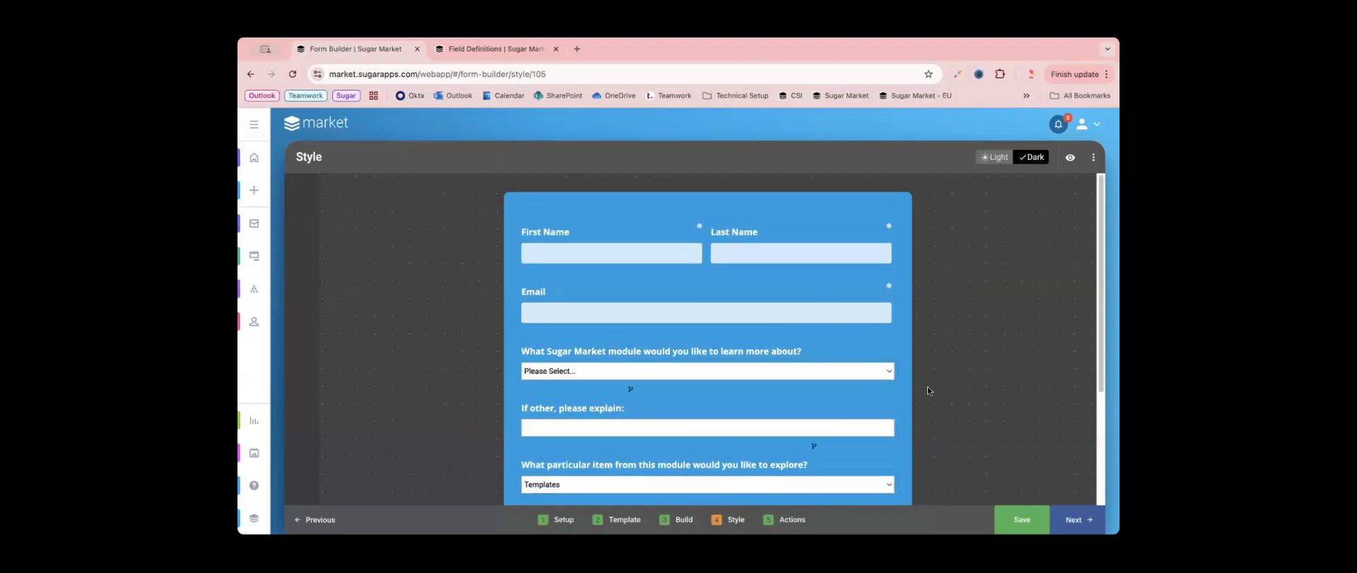
scroll(929, 389, "down", 2)
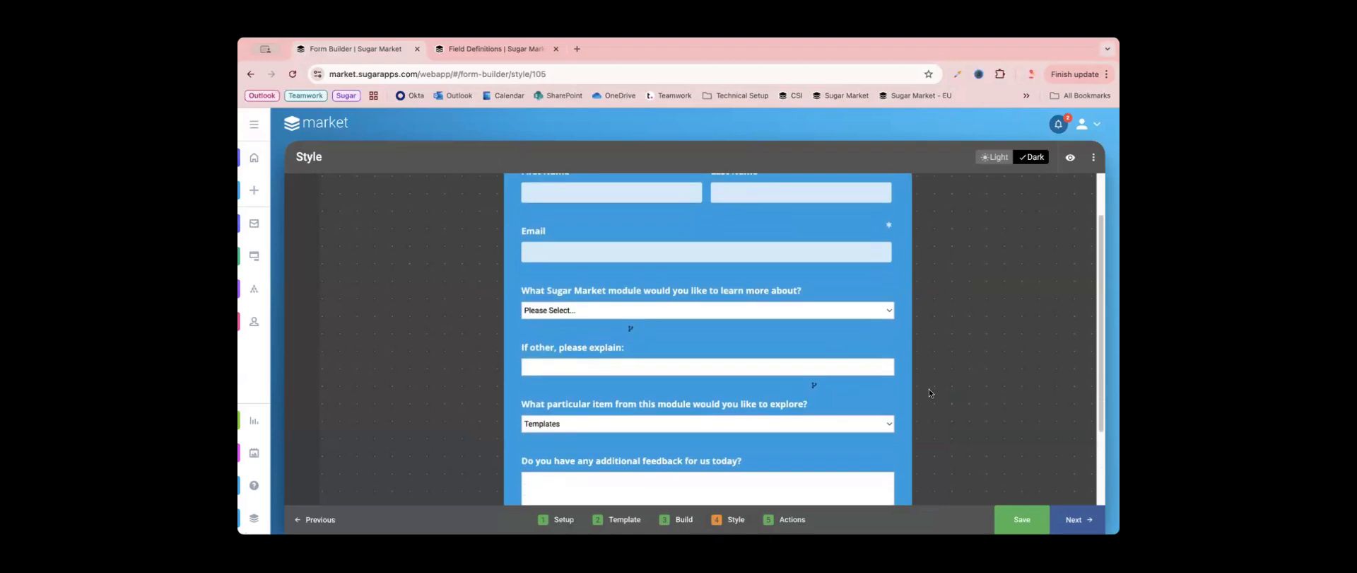
- Open the style settings of the module dropdown and review its spacing, font, colour, border and corner options
left_click(622, 310)
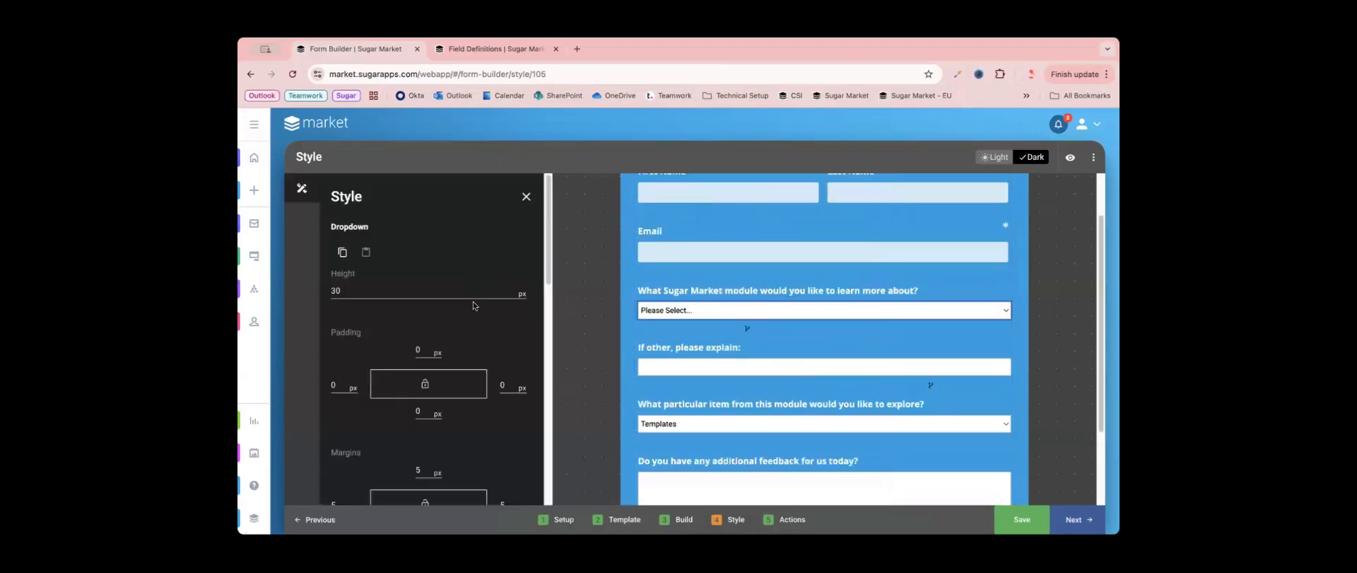
scroll(386, 269, "down", 3)
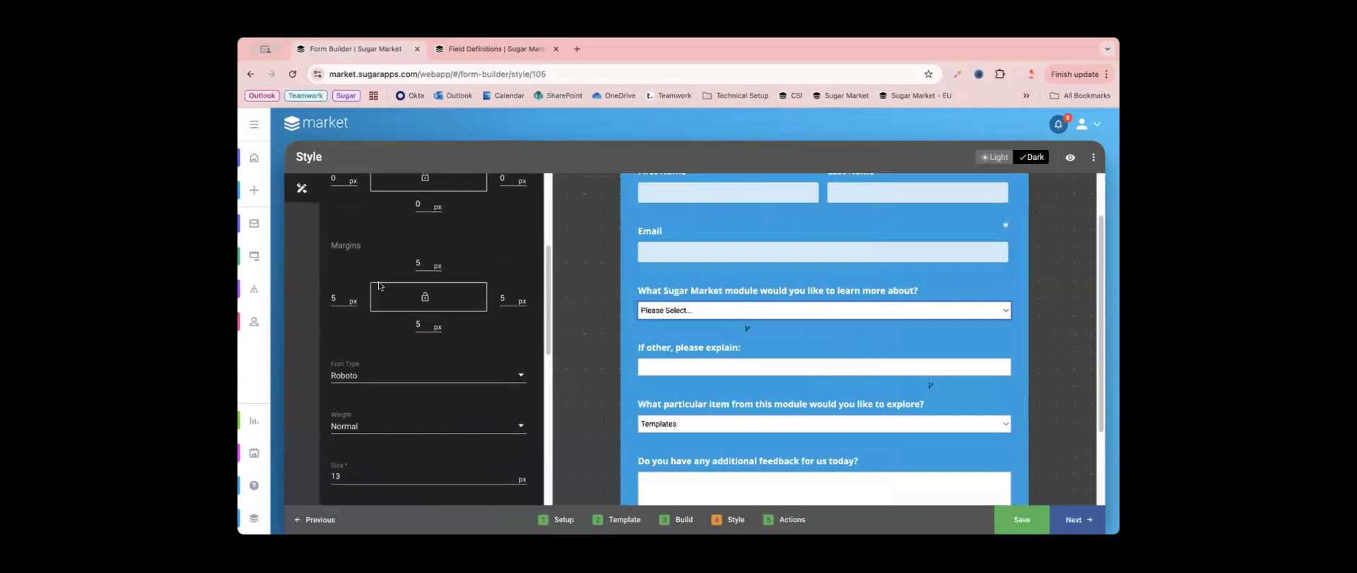
scroll(381, 297, "down", 1)
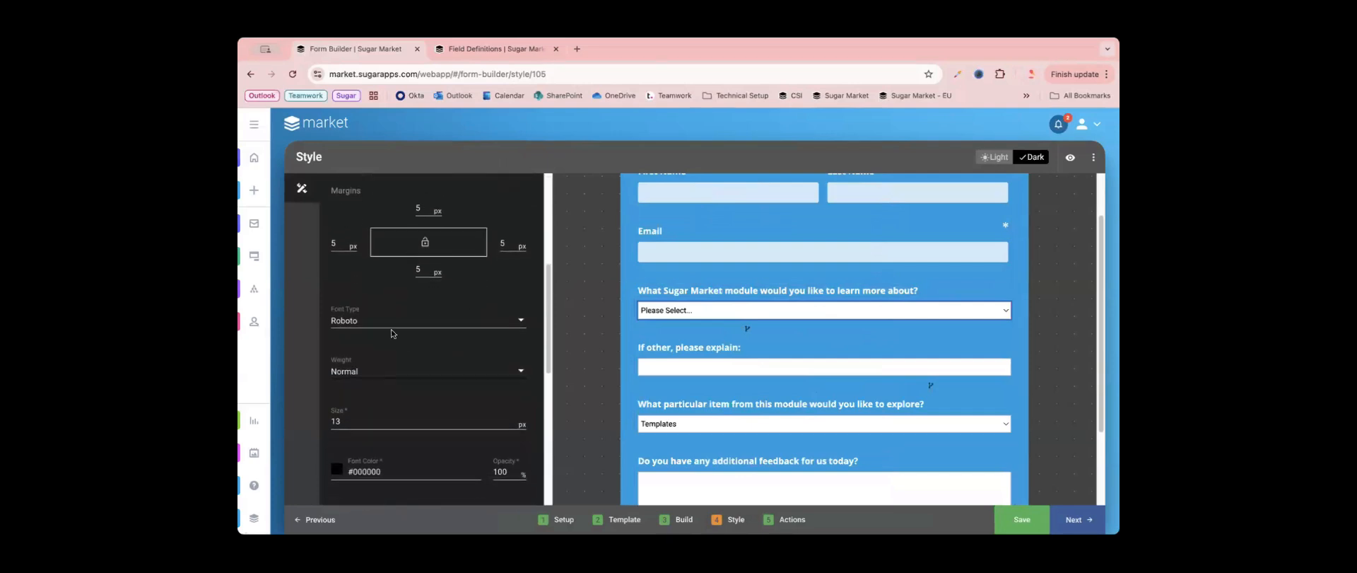
scroll(382, 375, "down", 1)
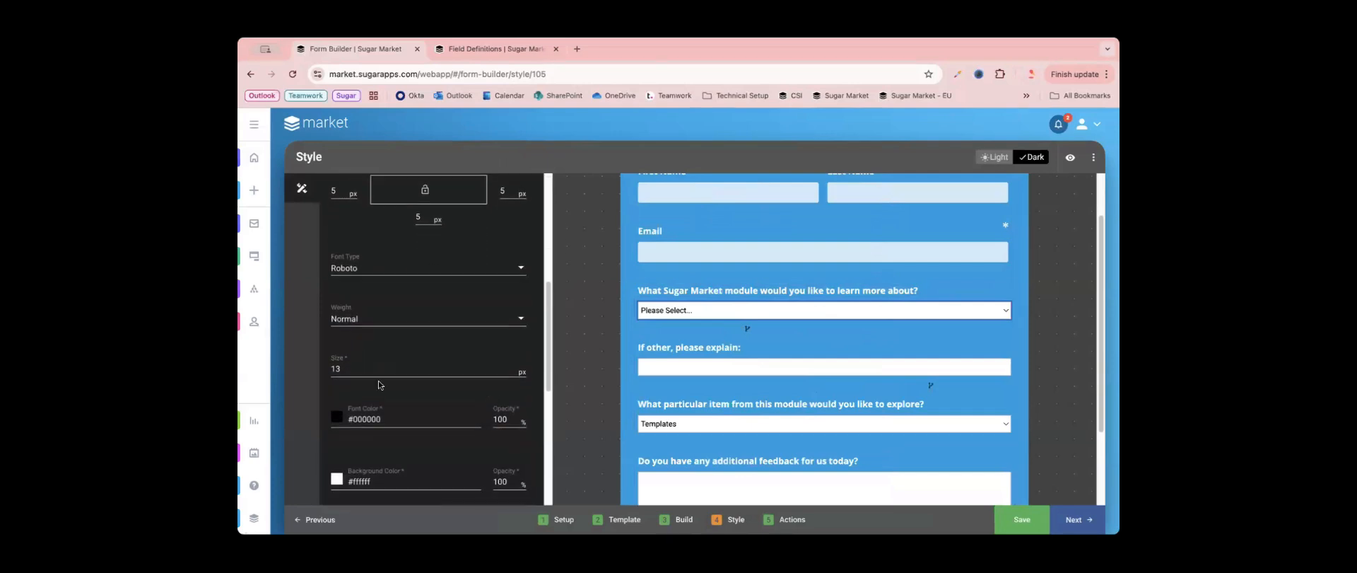
scroll(452, 435, "down", 3)
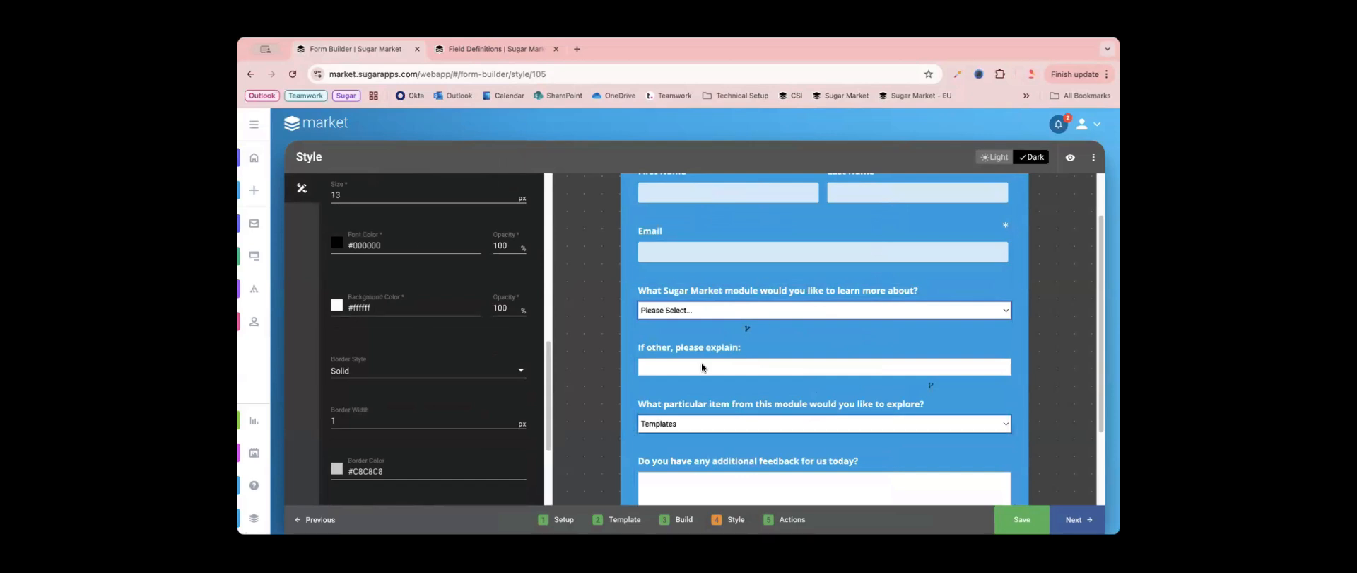
scroll(514, 417, "down", 3)
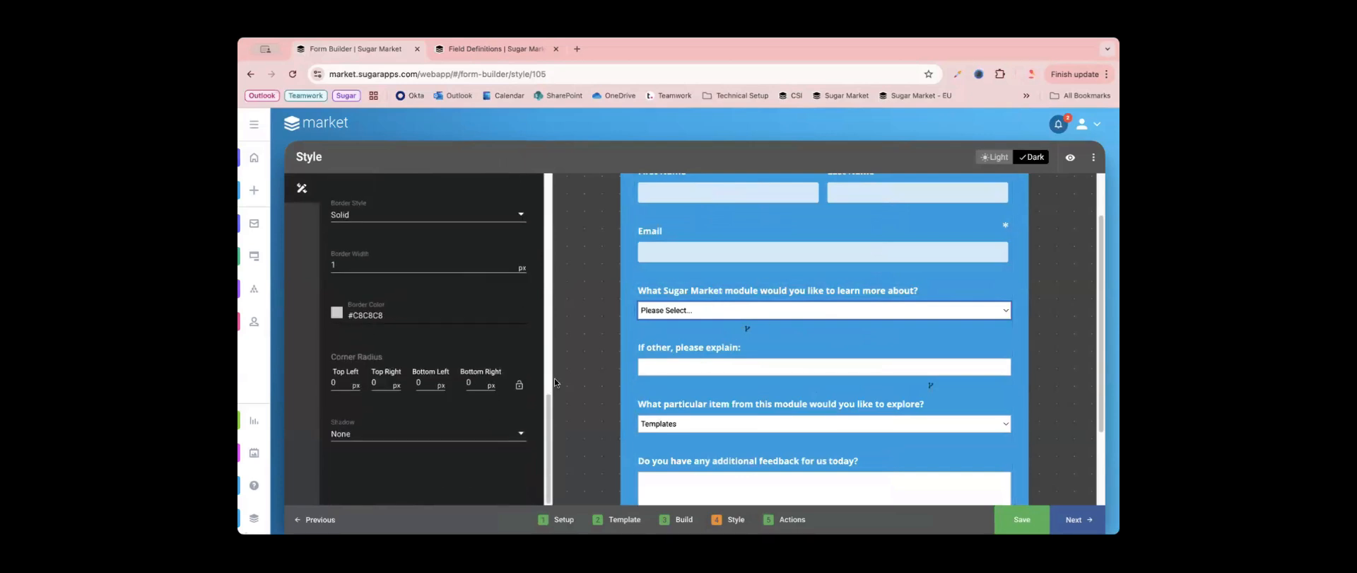
- Copy the First Name field's style and paste it onto the "What Sugar Market module would you like to learn more about?" dropdown
scroll(433, 414, "up", 4)
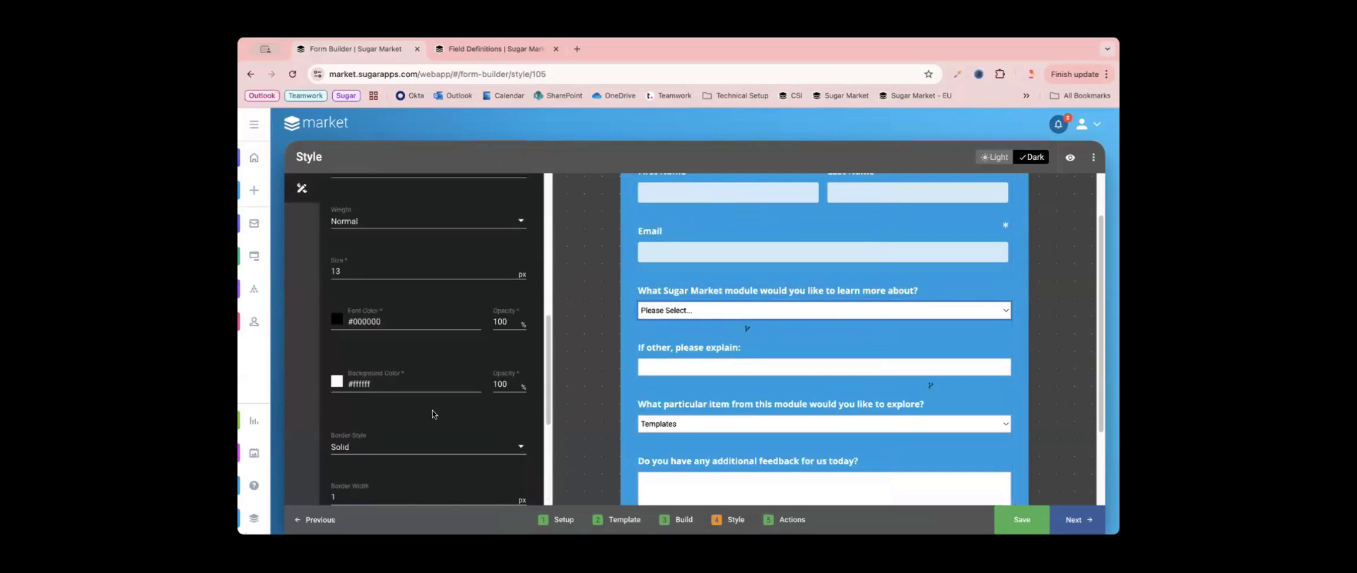
scroll(433, 414, "up", 5)
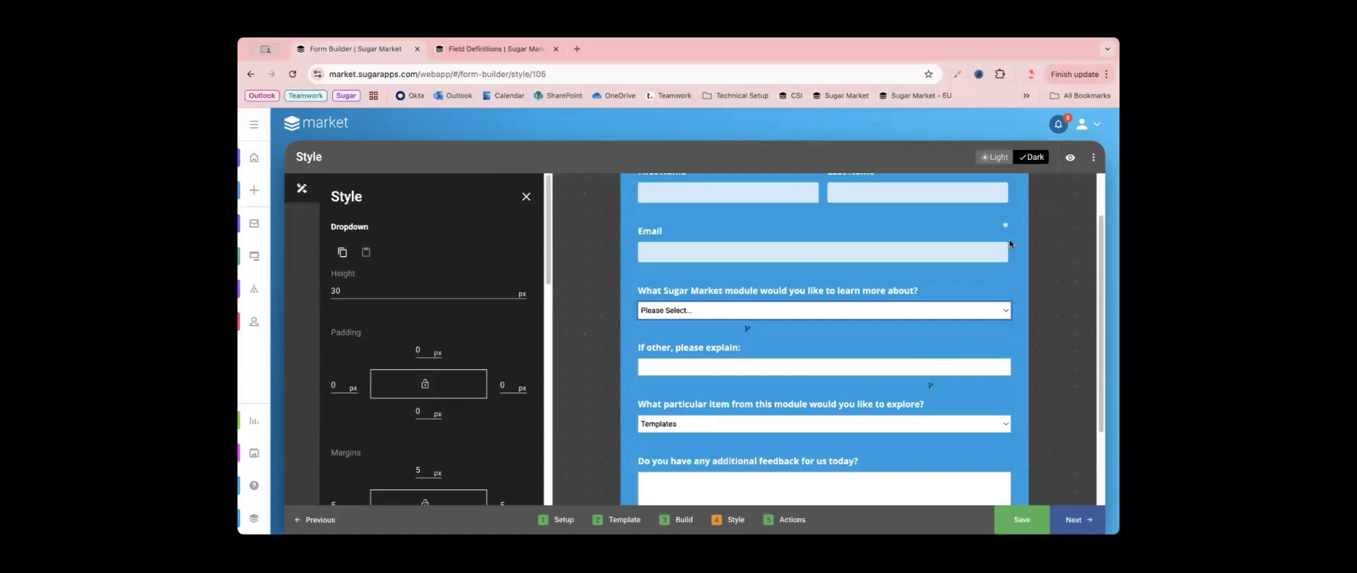
scroll(994, 337, "up", 2)
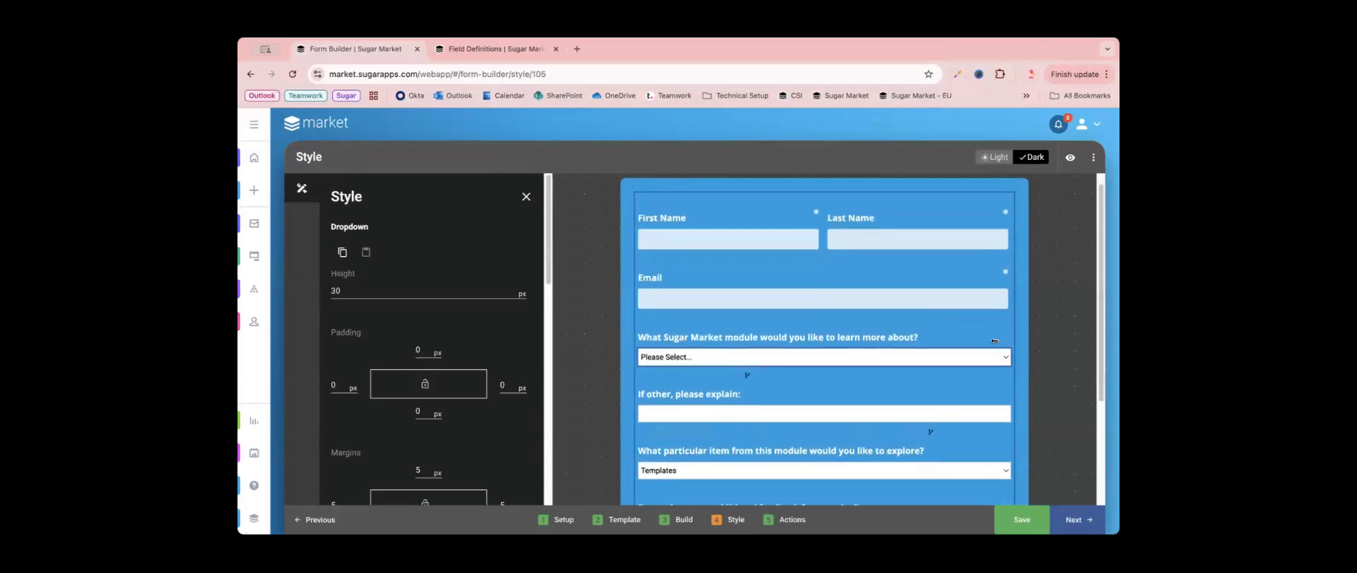
scroll(864, 307, "down", 4)
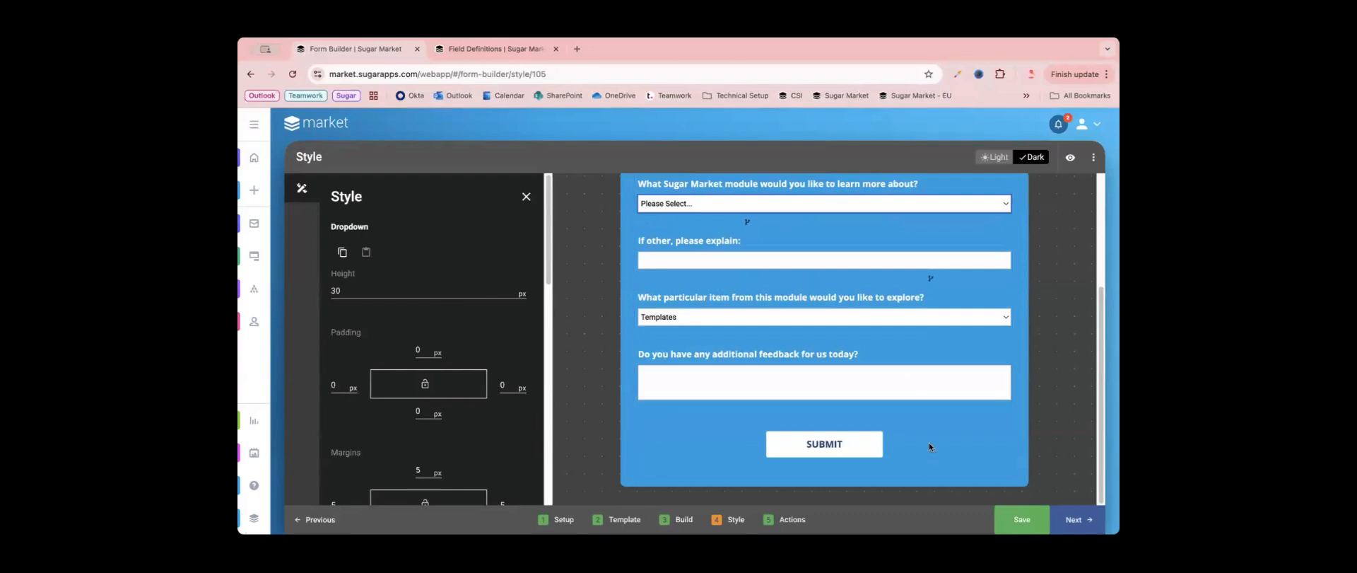
scroll(938, 424, "up", 5)
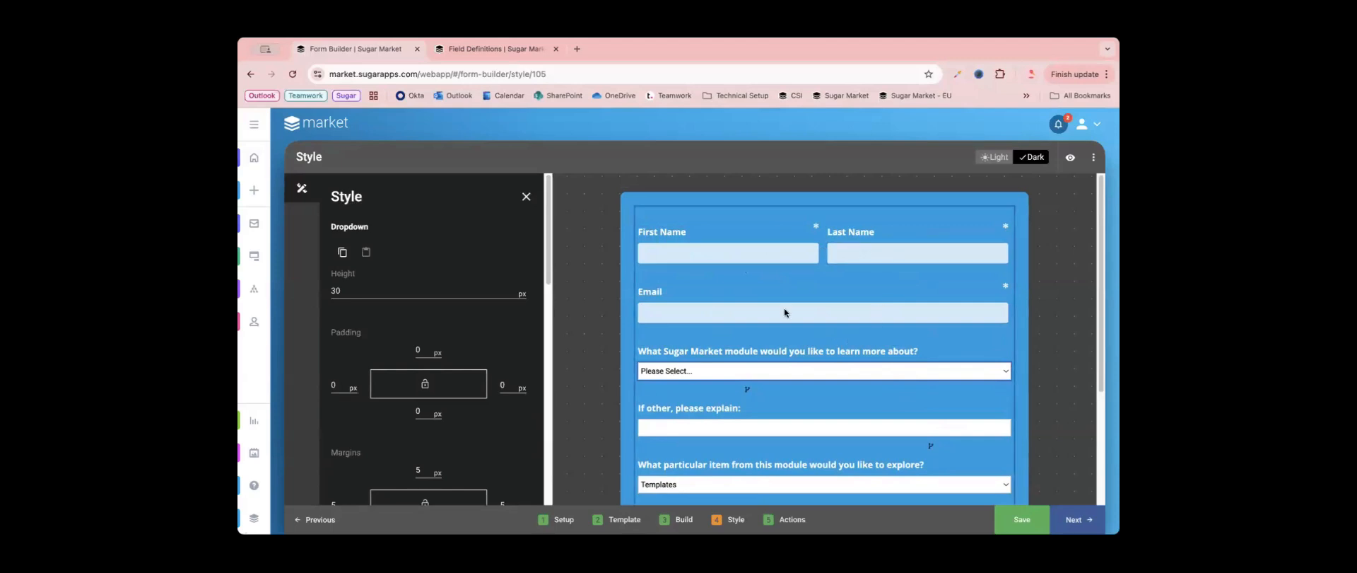
left_click(732, 253)
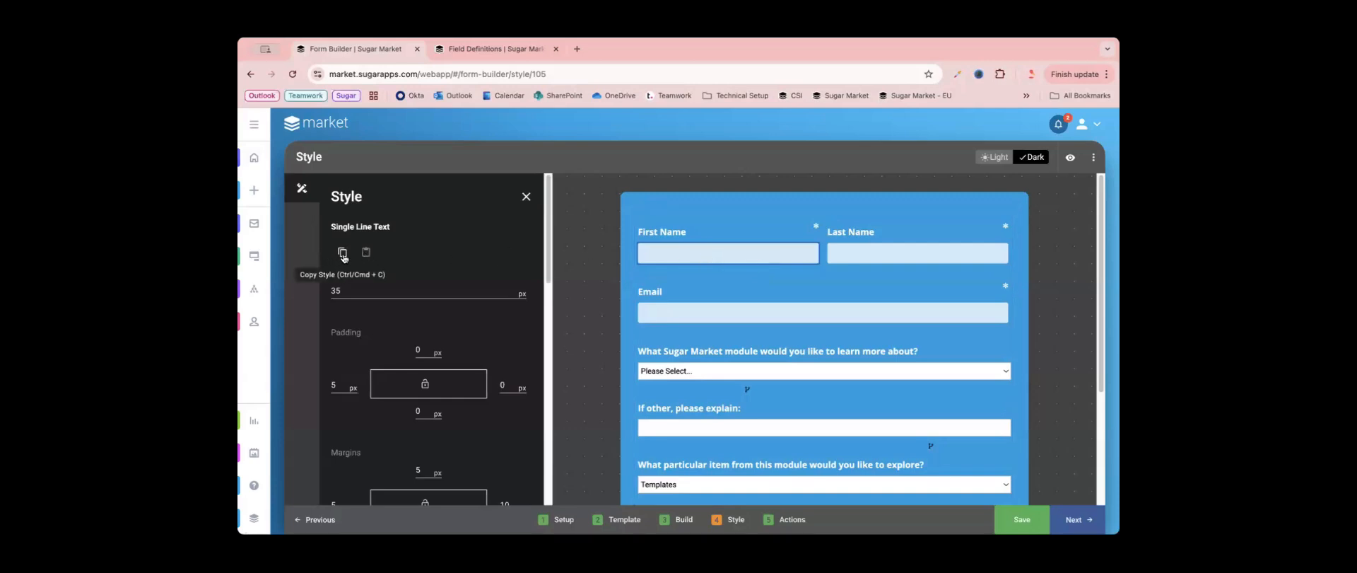
left_click(681, 371)
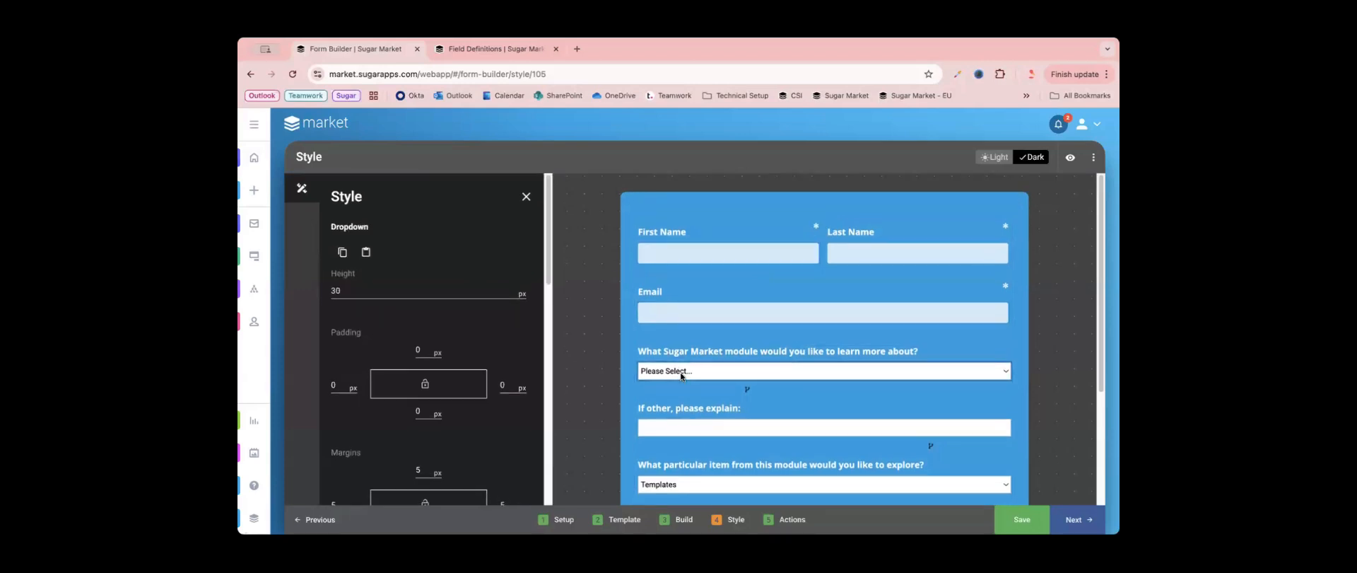
left_click(366, 252)
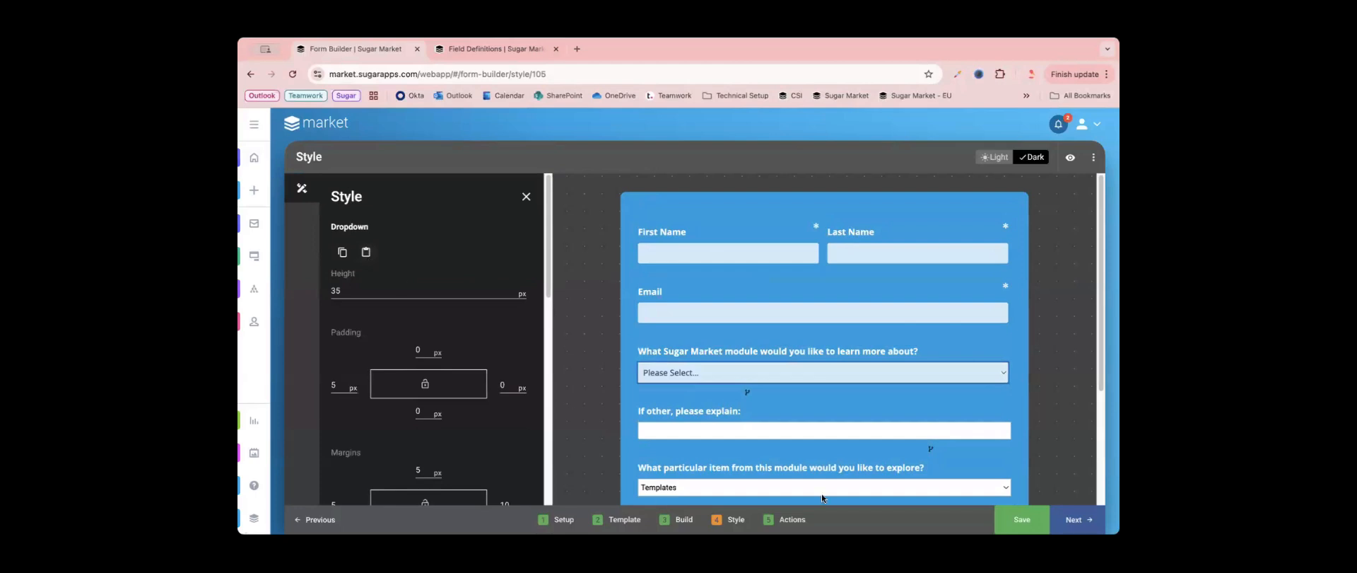
- Paste the copied style onto the "If other, please explain:" field and the "What particular item from this module would you like to explore?" dropdown
scroll(803, 444, "down", 1)
left_click(751, 372)
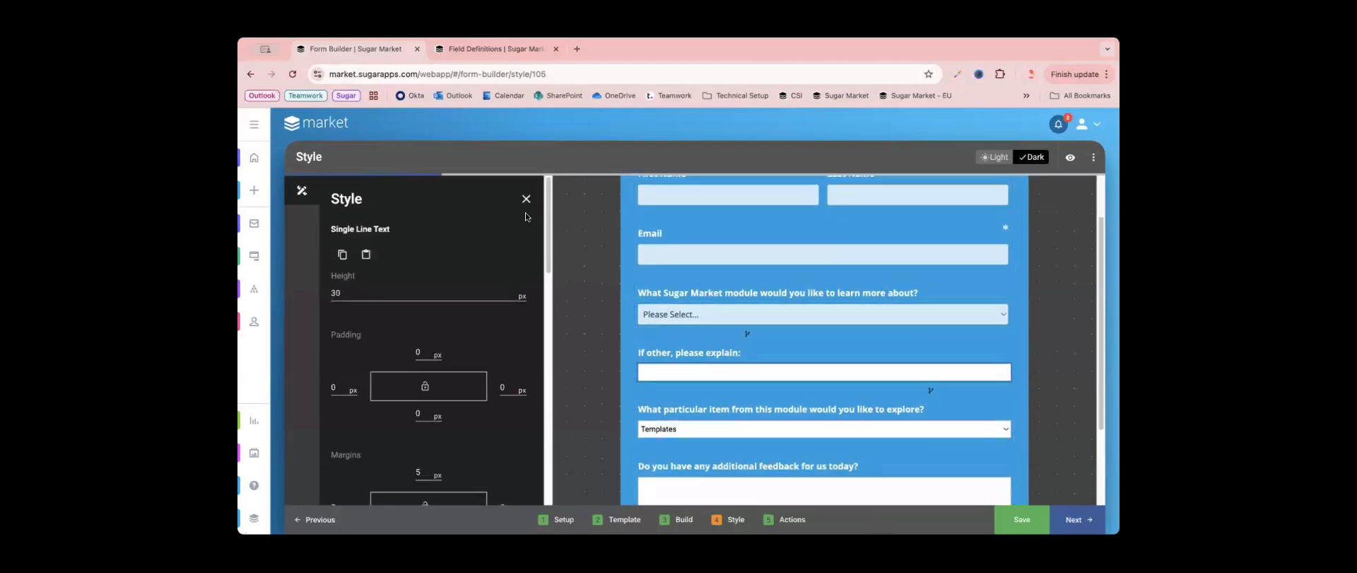
left_click(806, 426)
scroll(805, 424, "down", 1)
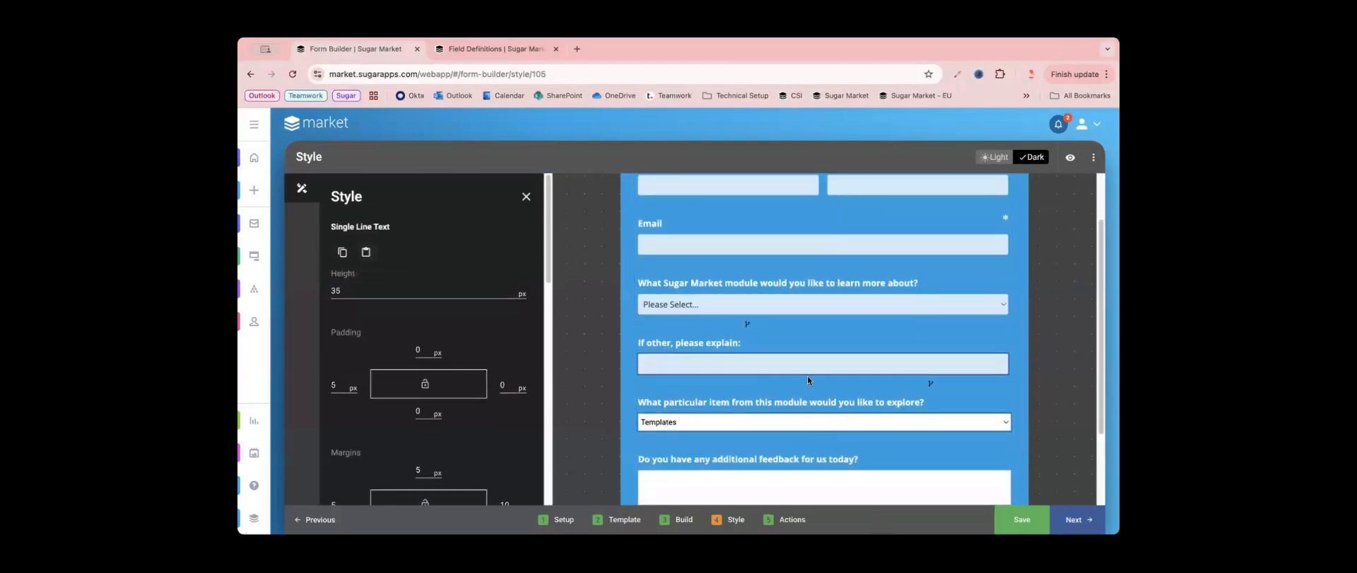
left_click(366, 252)
scroll(957, 460, "down", 5)
scroll(757, 274, "up", 1)
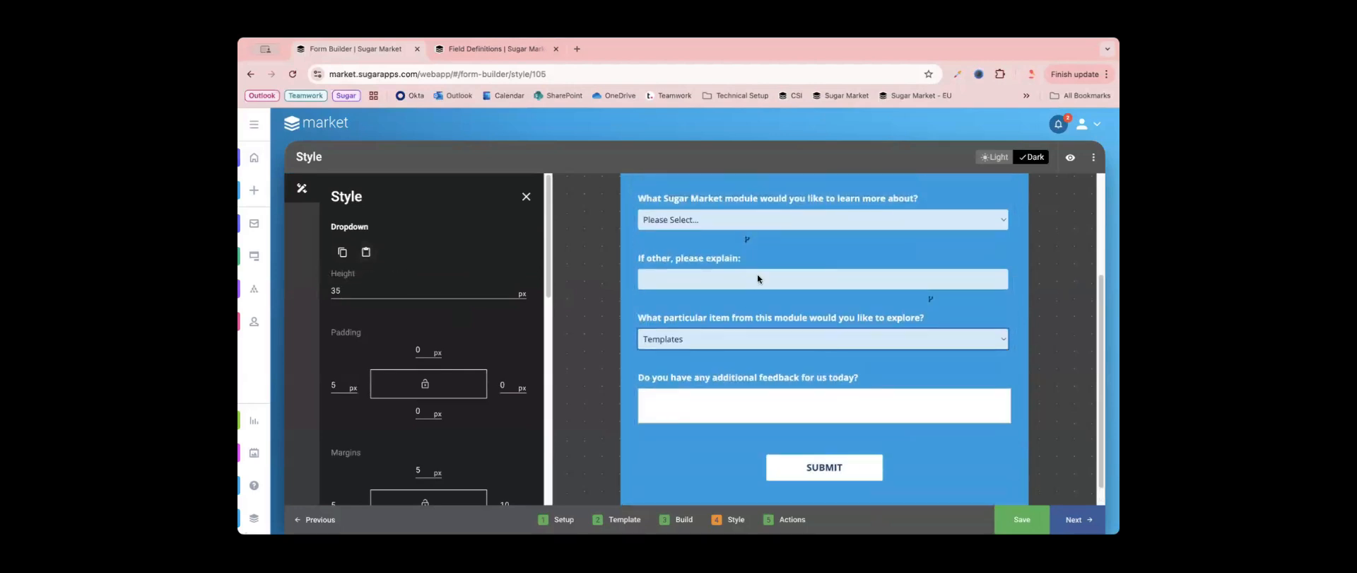
- Copy the style of the "If other, please explain:" field and paste it onto the additional feedback multi-line field
mouse_move(933, 308)
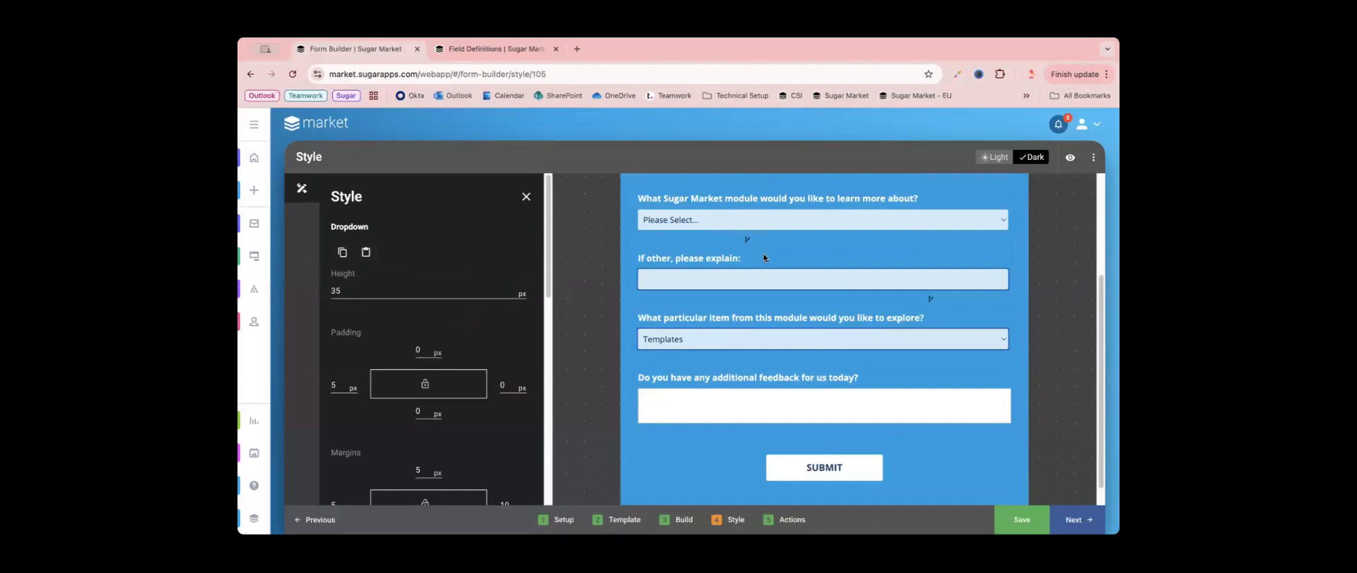
left_click(813, 280)
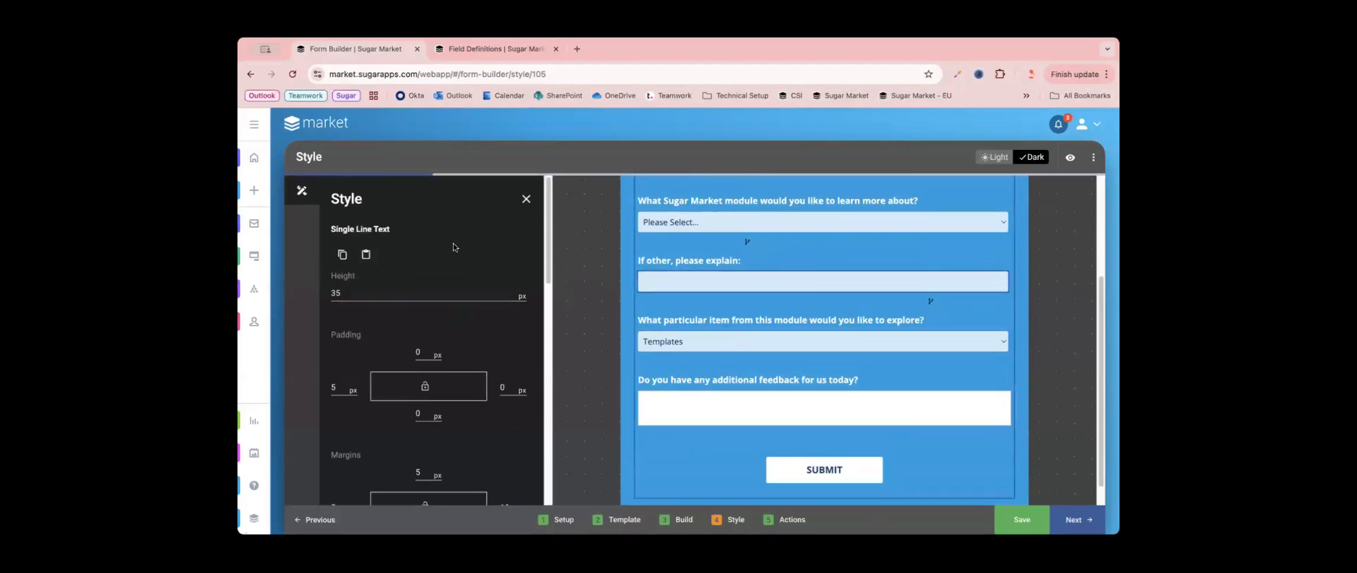
left_click(347, 256)
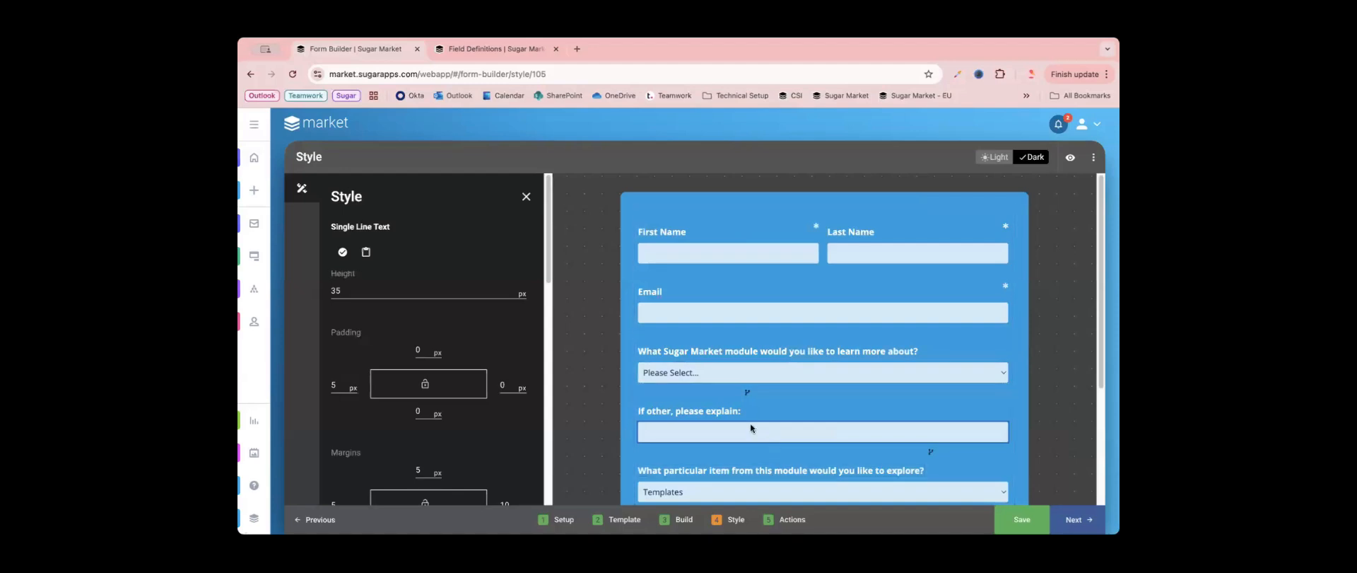
scroll(749, 422, "down", 3)
left_click(745, 388)
left_click(365, 254)
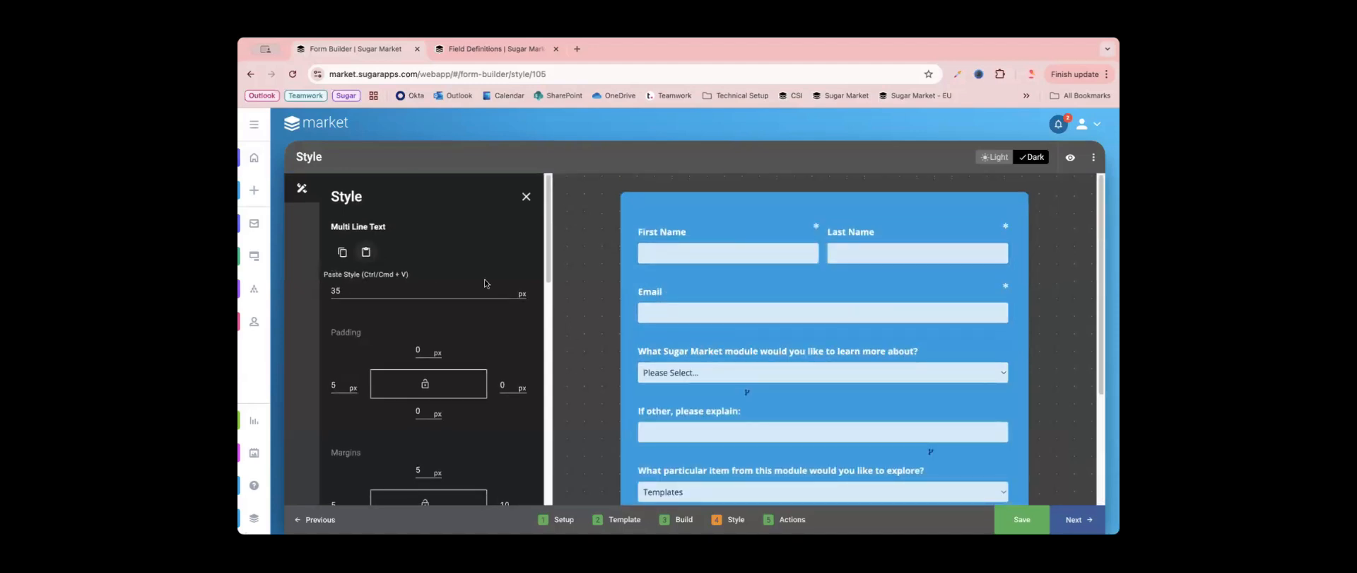
- Set the height of the additional feedback multi-line field to 60 px
scroll(719, 407, "down", 3)
scroll(473, 408, "down", 4)
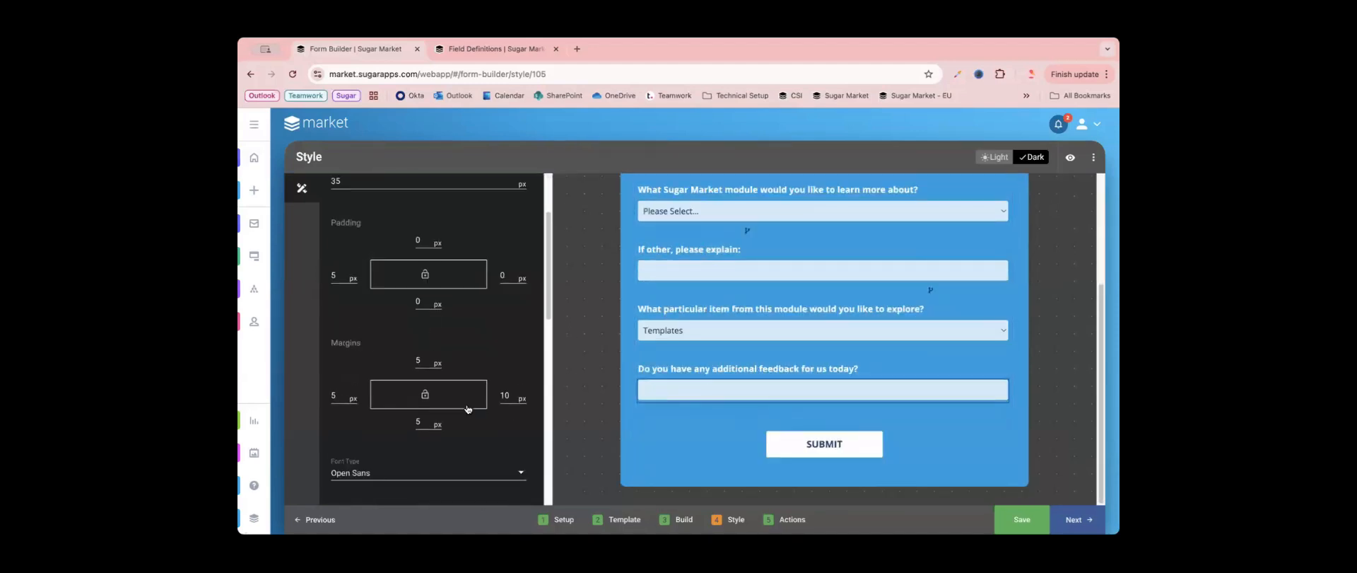
scroll(473, 408, "up", 4)
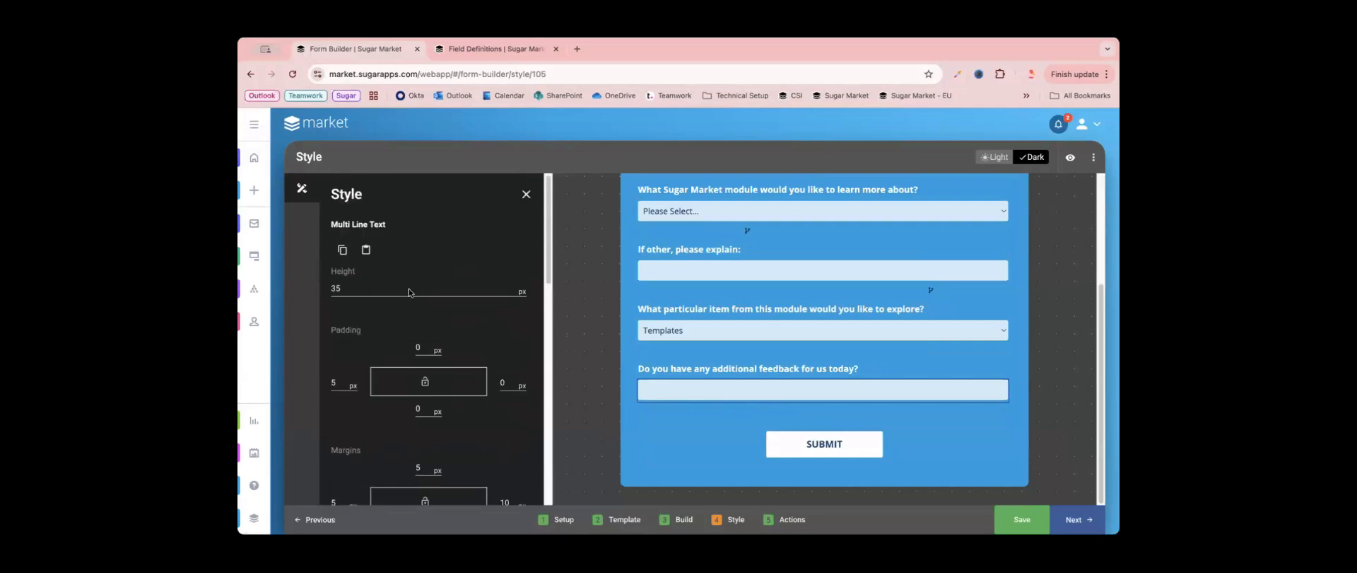
double_click(376, 288)
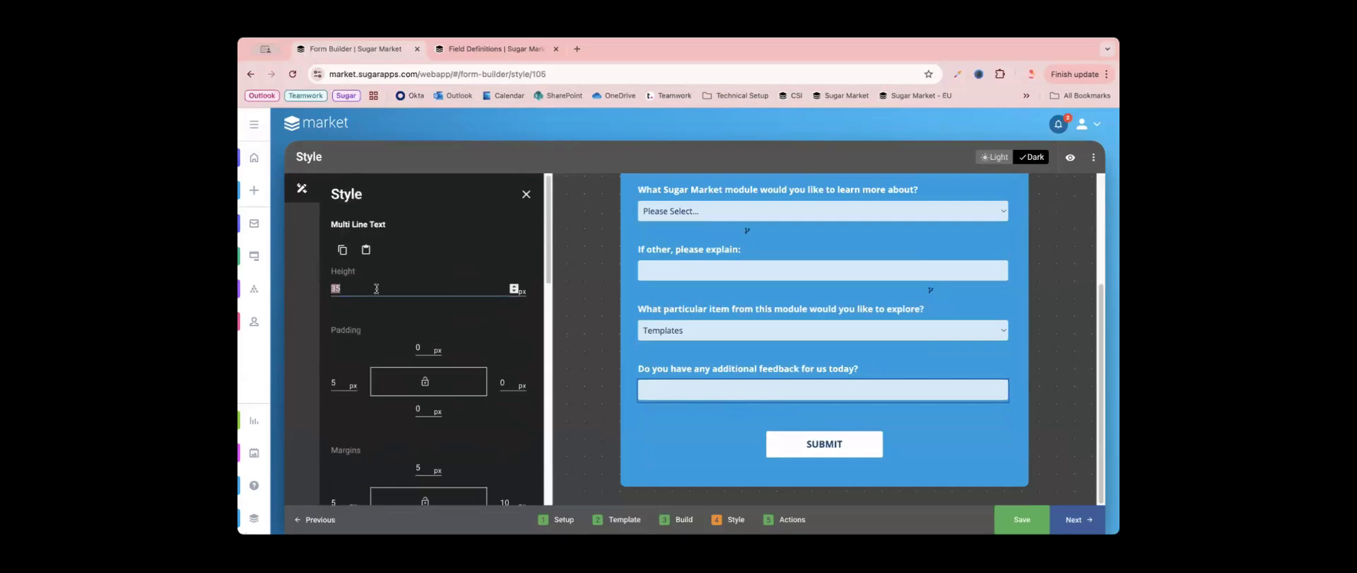
type("50")
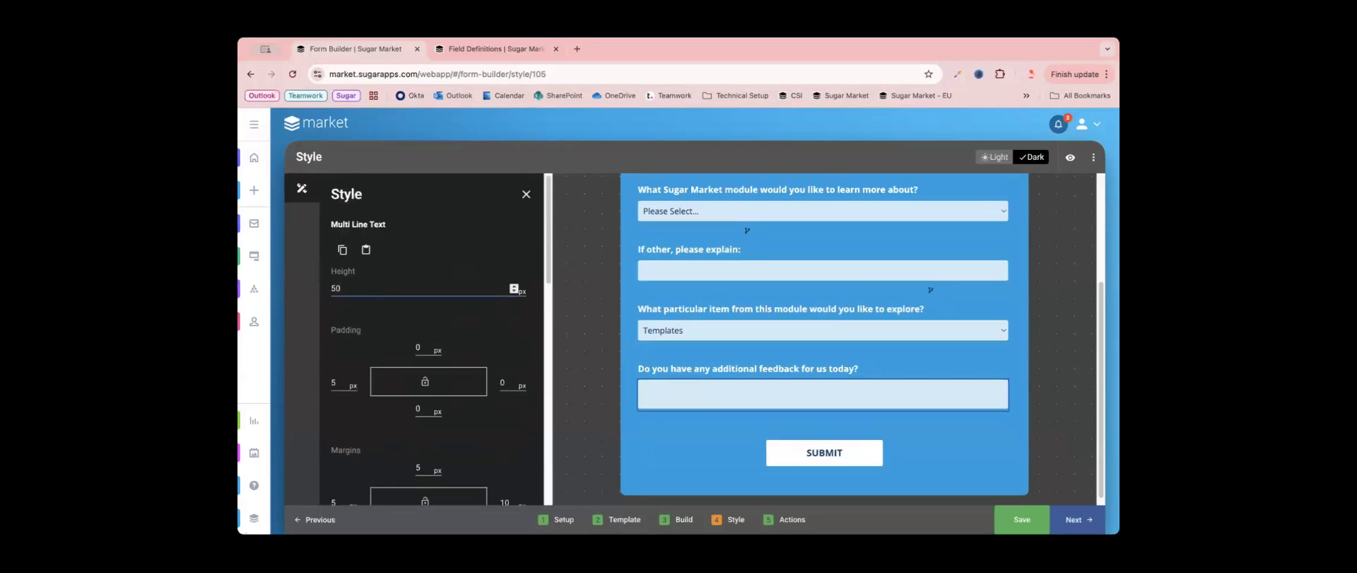
key("BackSpace")
type("60")
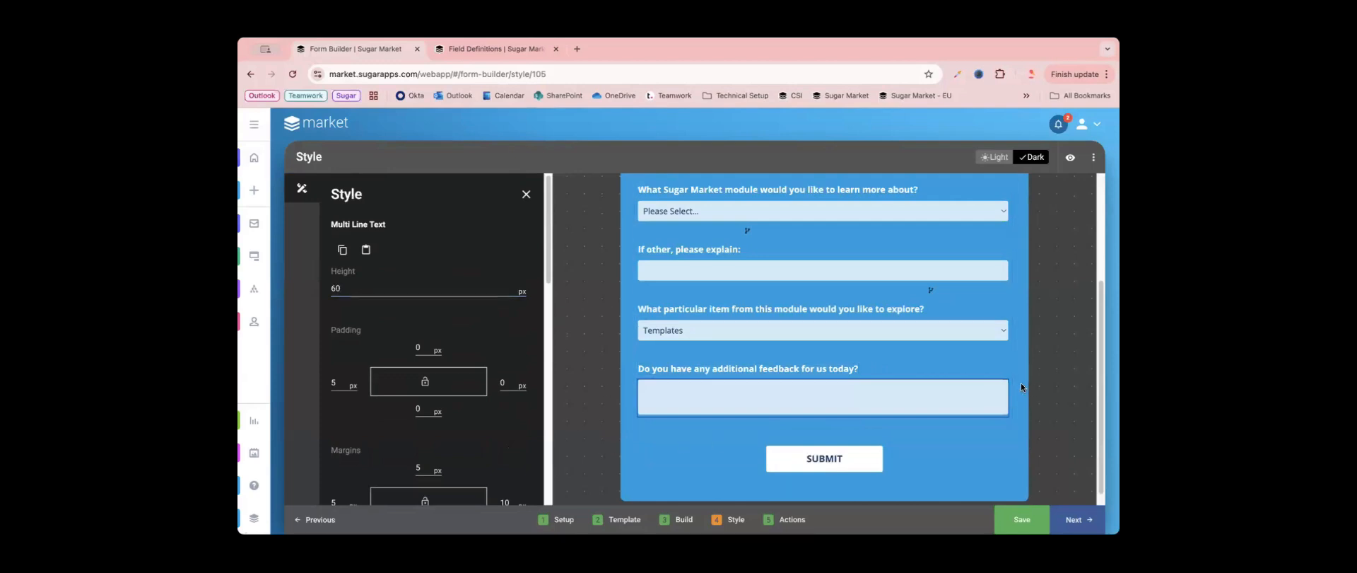
scroll(1021, 383, "up", 3)
scroll(883, 346, "down", 5)
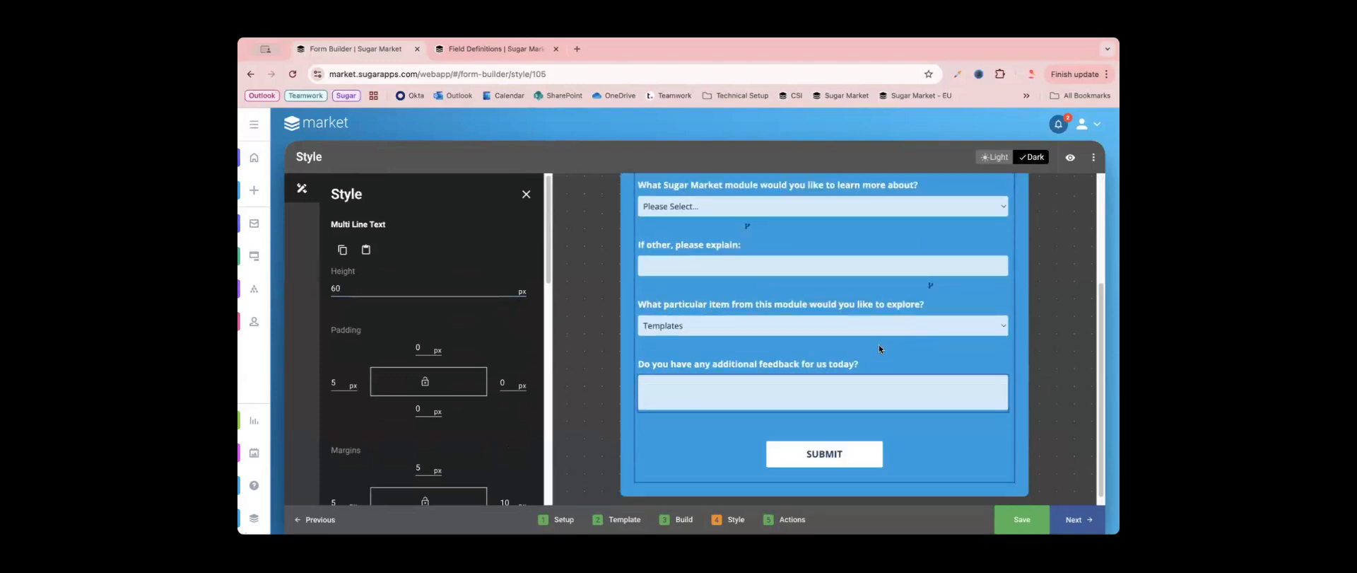
- Advance the form to the Actions stage, check the redirect URL, and turn on CRM Sync
left_click(1076, 519)
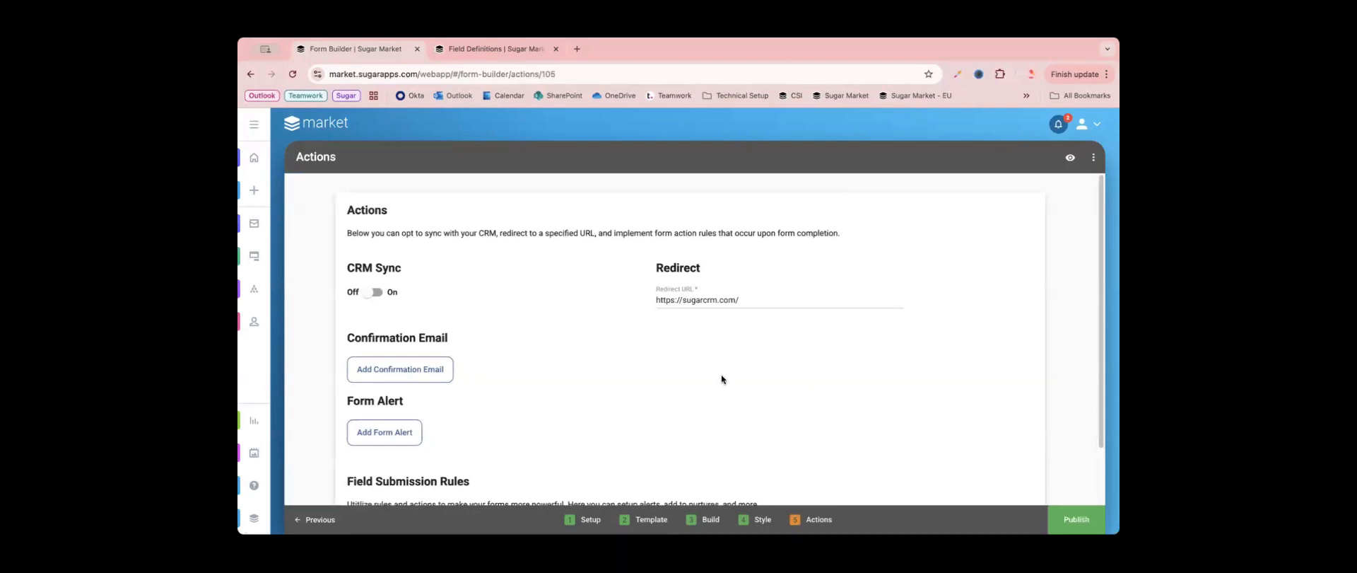
scroll(721, 379, "down", 1)
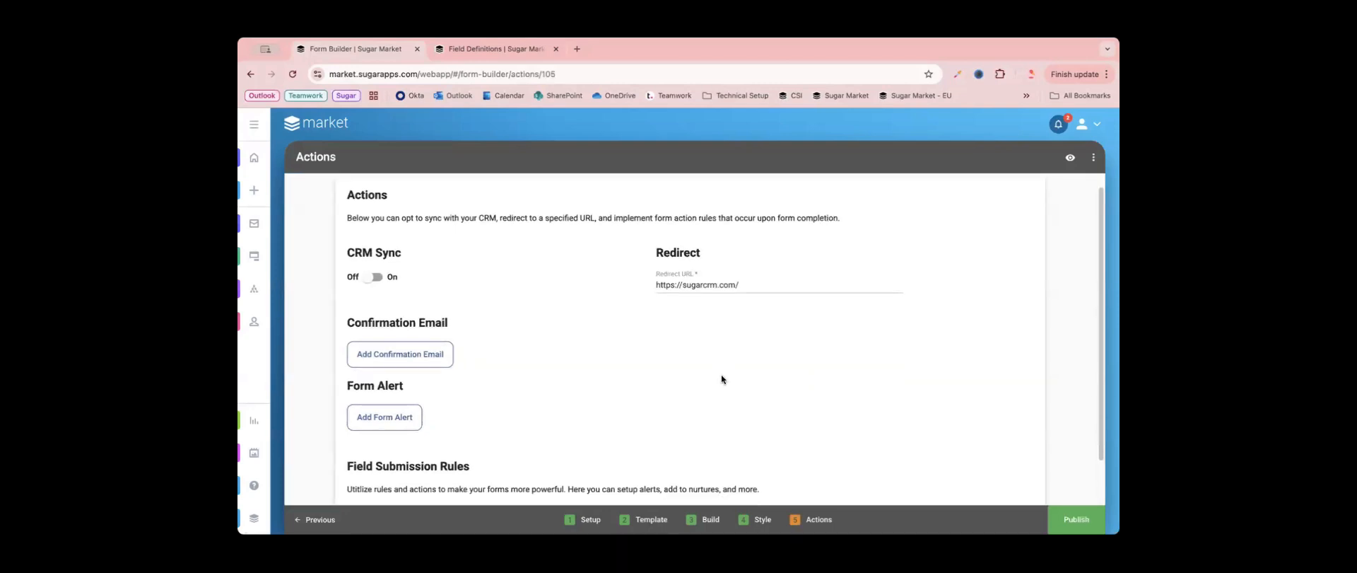
triple_click(723, 286)
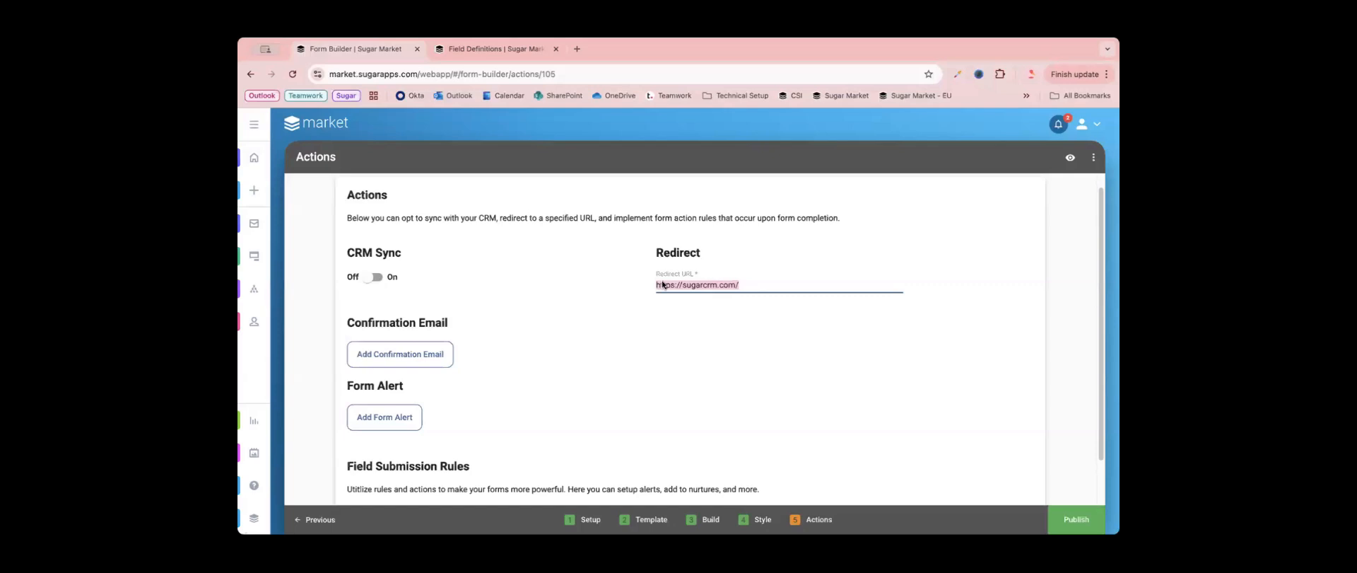
triple_click(384, 253)
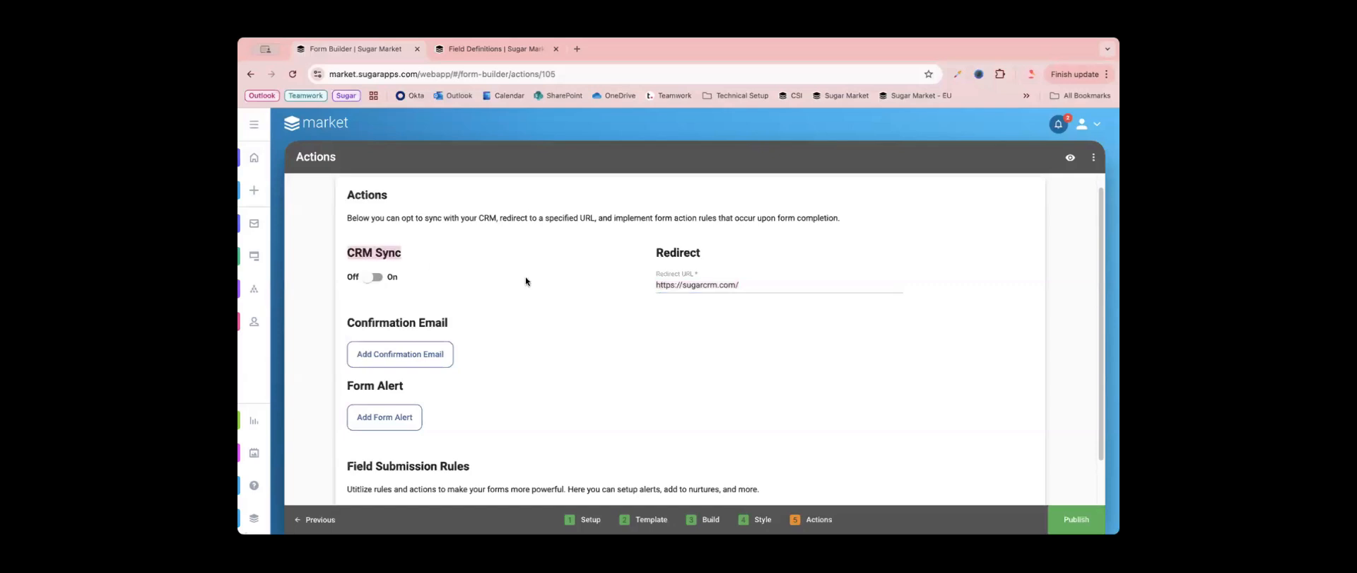
left_click(371, 277)
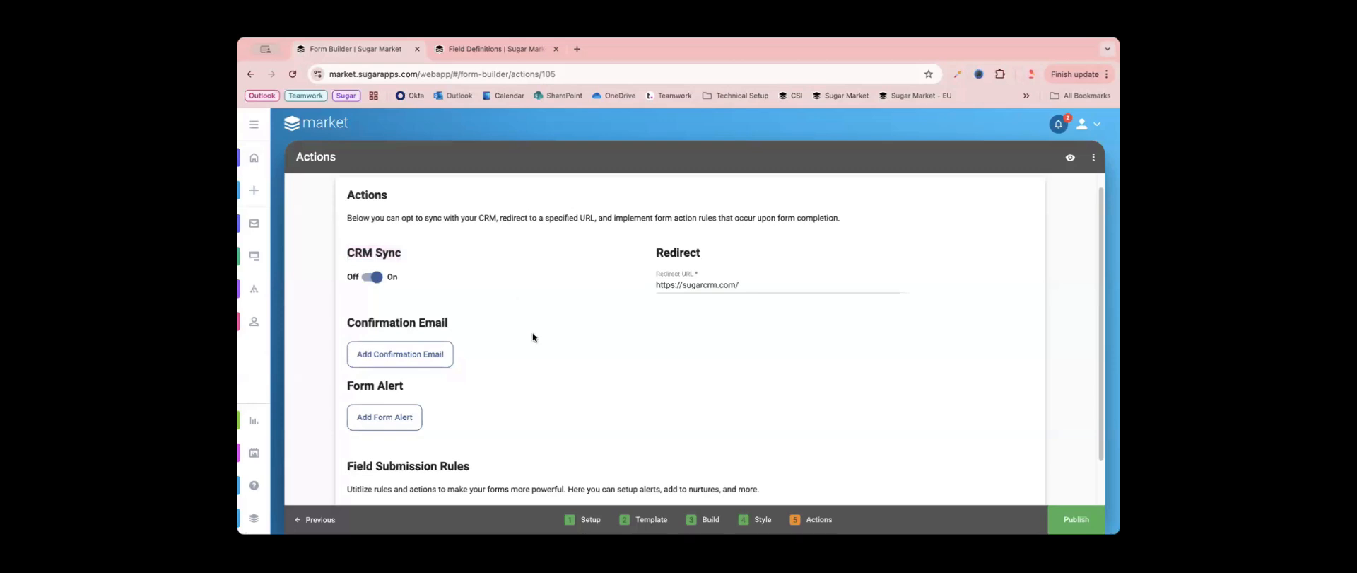
- Start a confirmation email action for the form and check the available trigger email templates
scroll(536, 340, "down", 1)
scroll(537, 339, "down", 1)
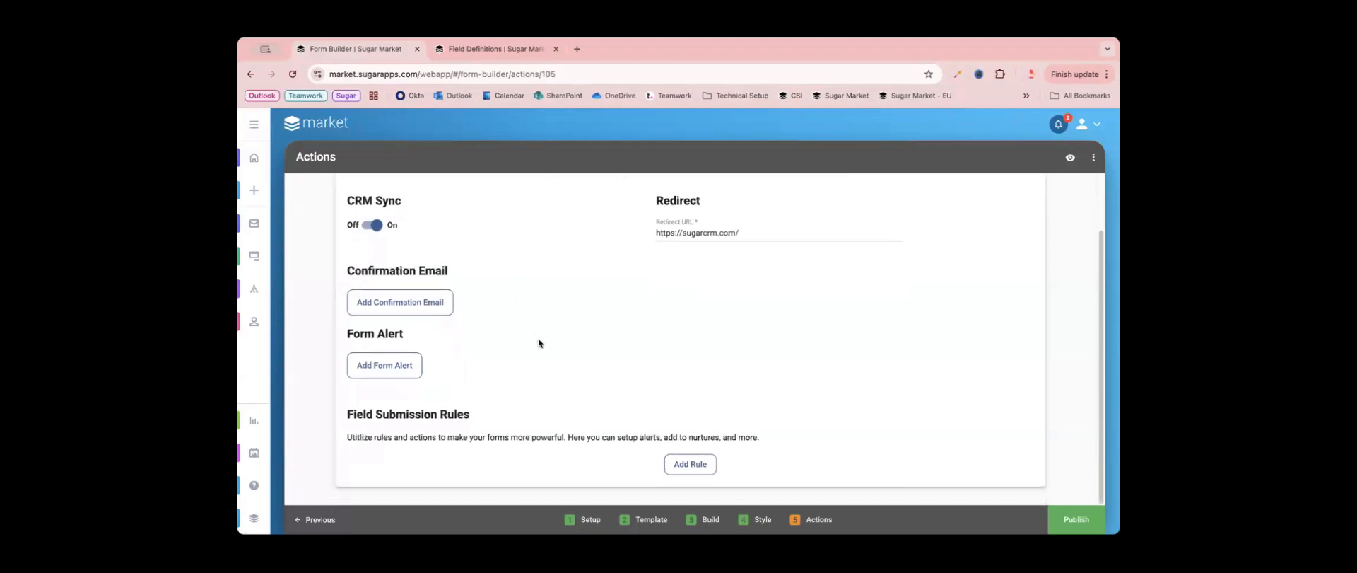
left_click(380, 306)
left_click(586, 334)
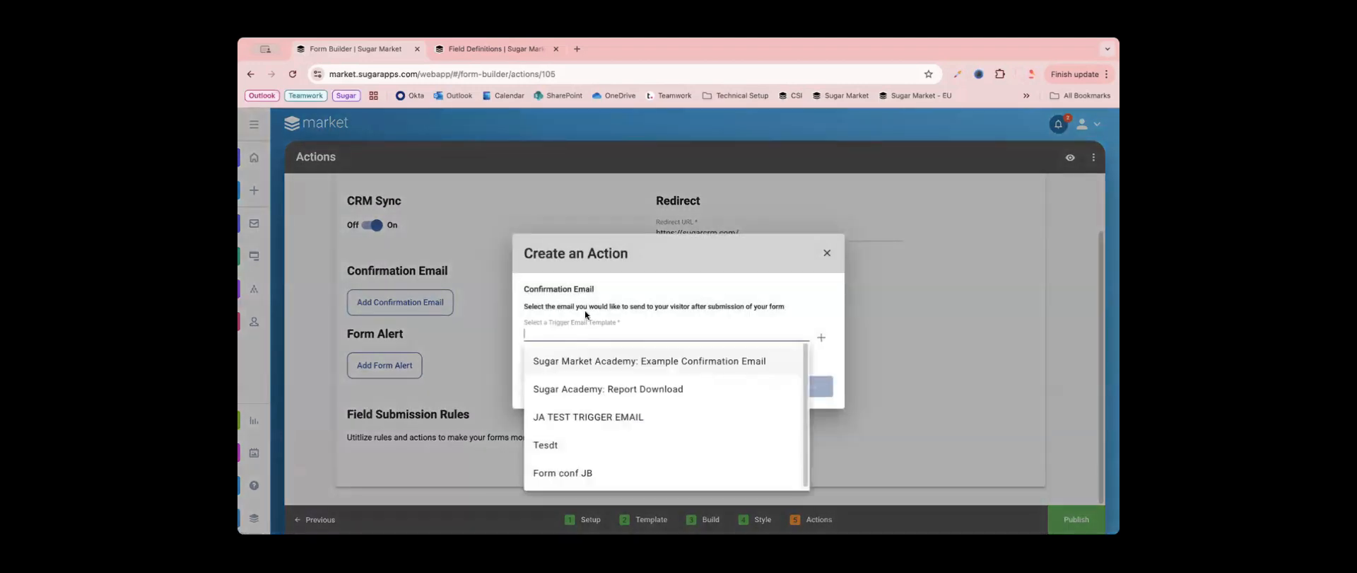
left_click(713, 306)
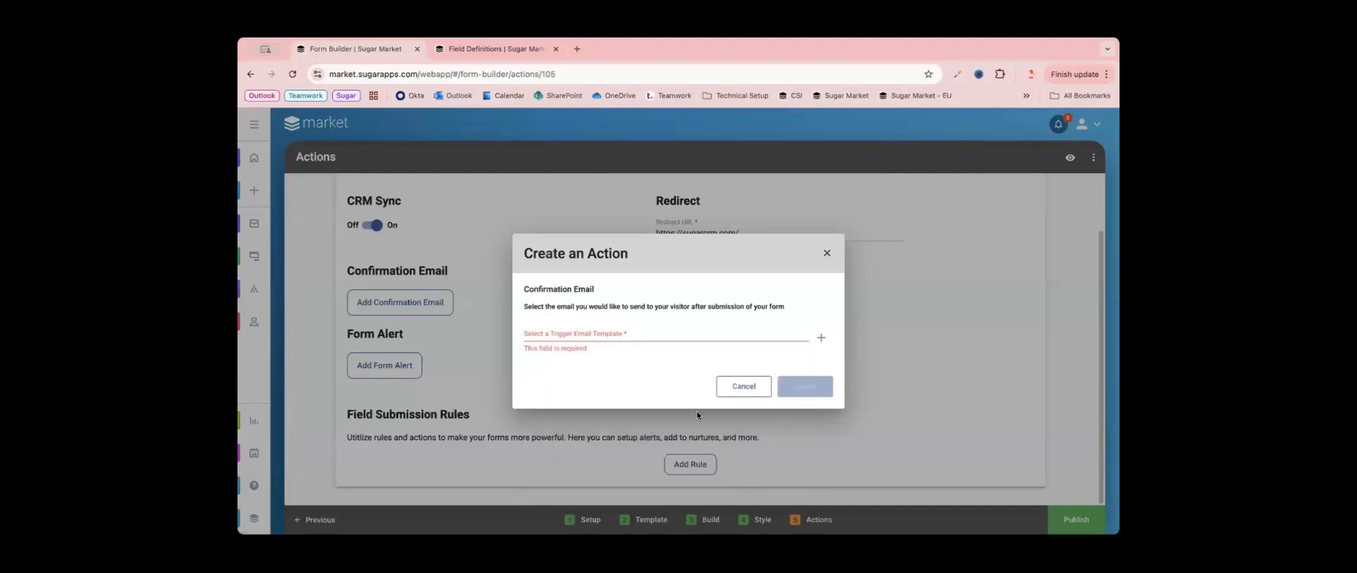
- Open the setup page for a new trigger email template, look it over, and close it without creating one
left_click(821, 338)
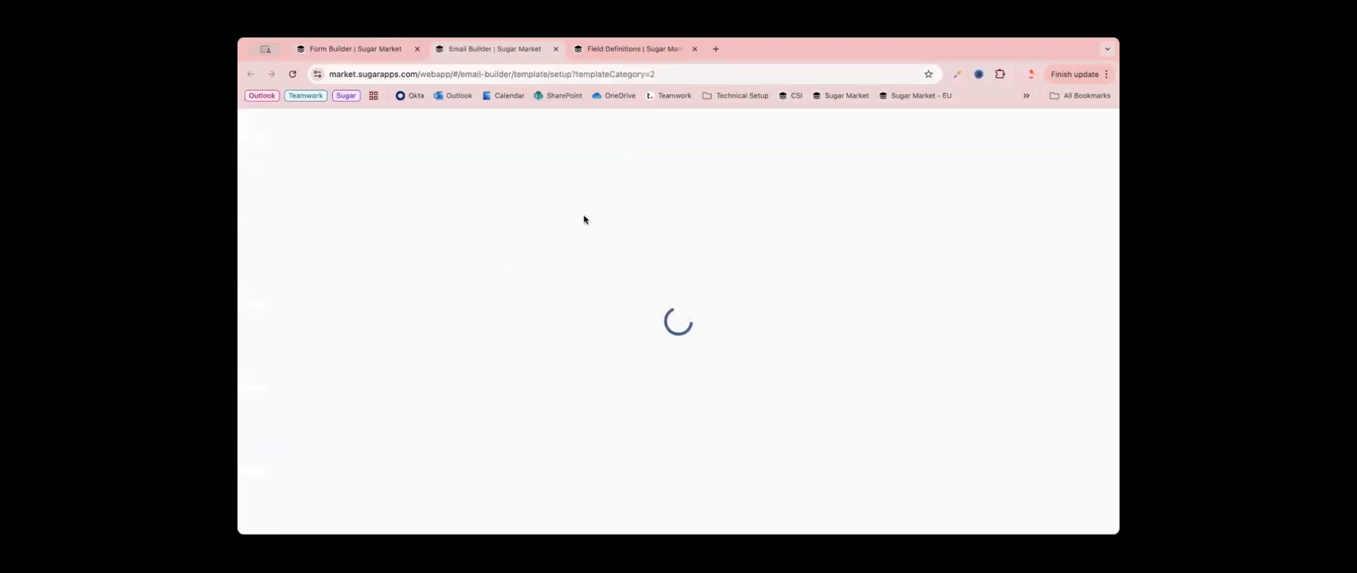
scroll(638, 365, "up", 2)
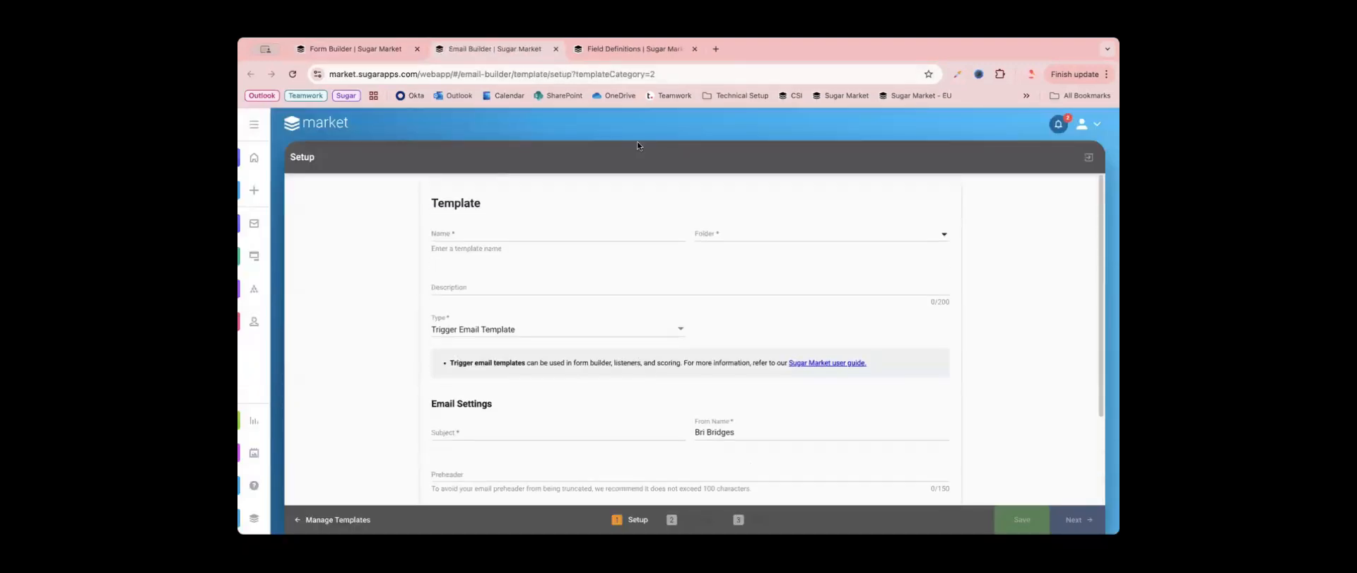
left_click(555, 48)
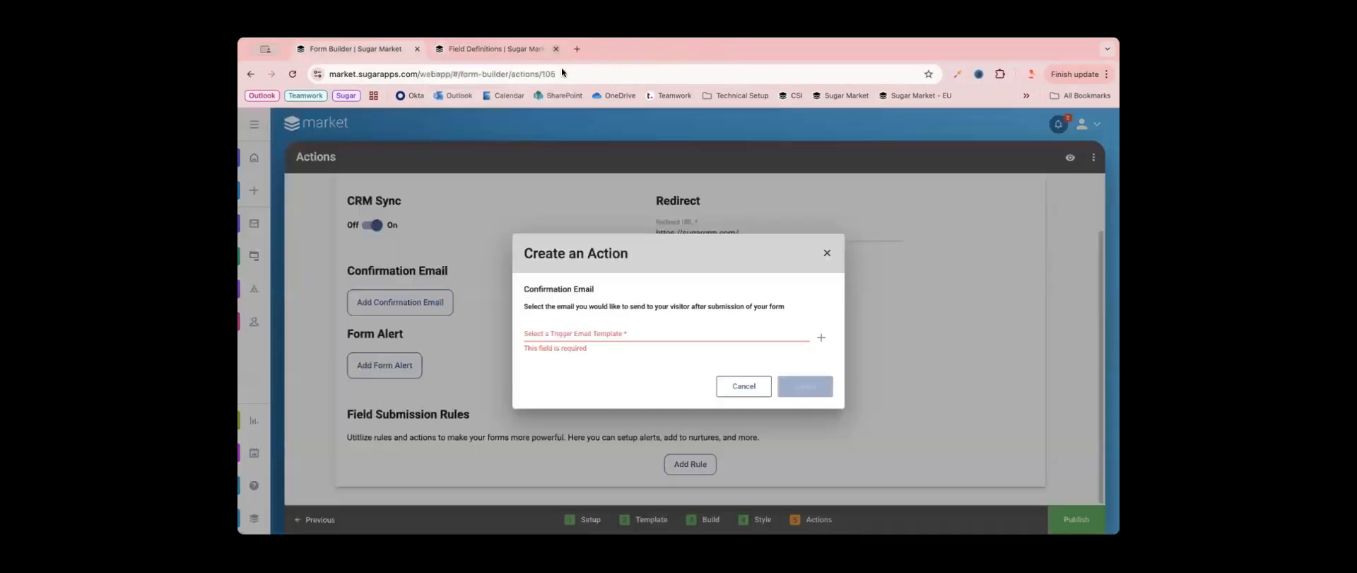
- In the Field Definitions browser tab, go to the trigger email templates and open "Sugar Market Academy: Example Confirmation Email"
left_click(468, 49)
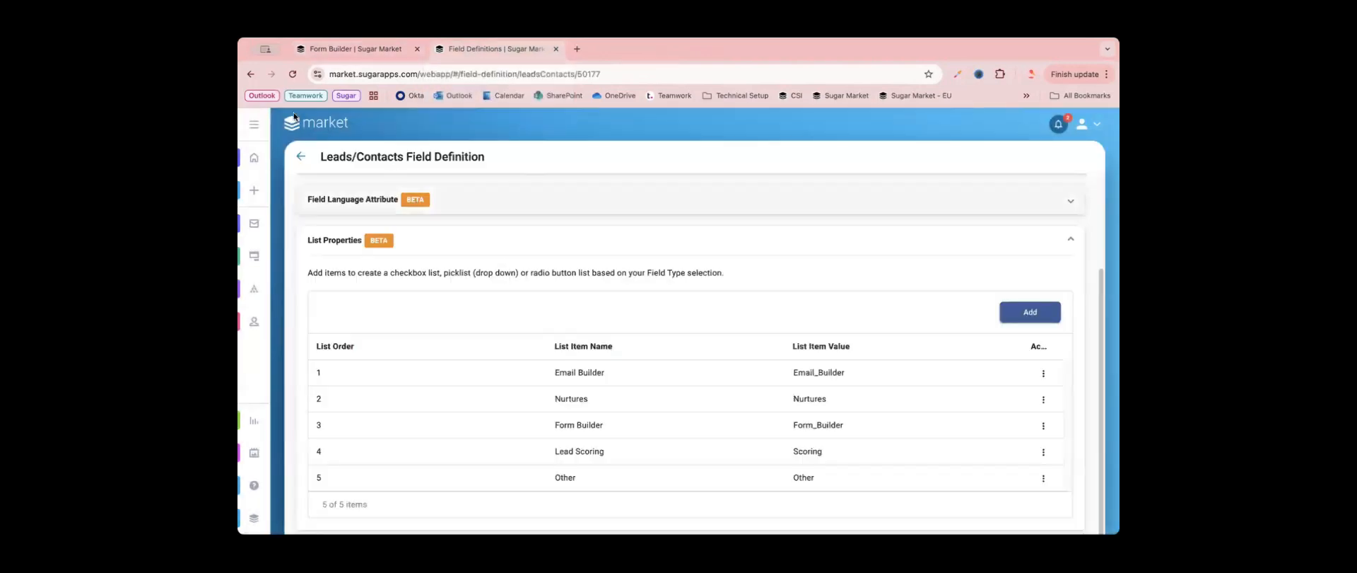
left_click(254, 159)
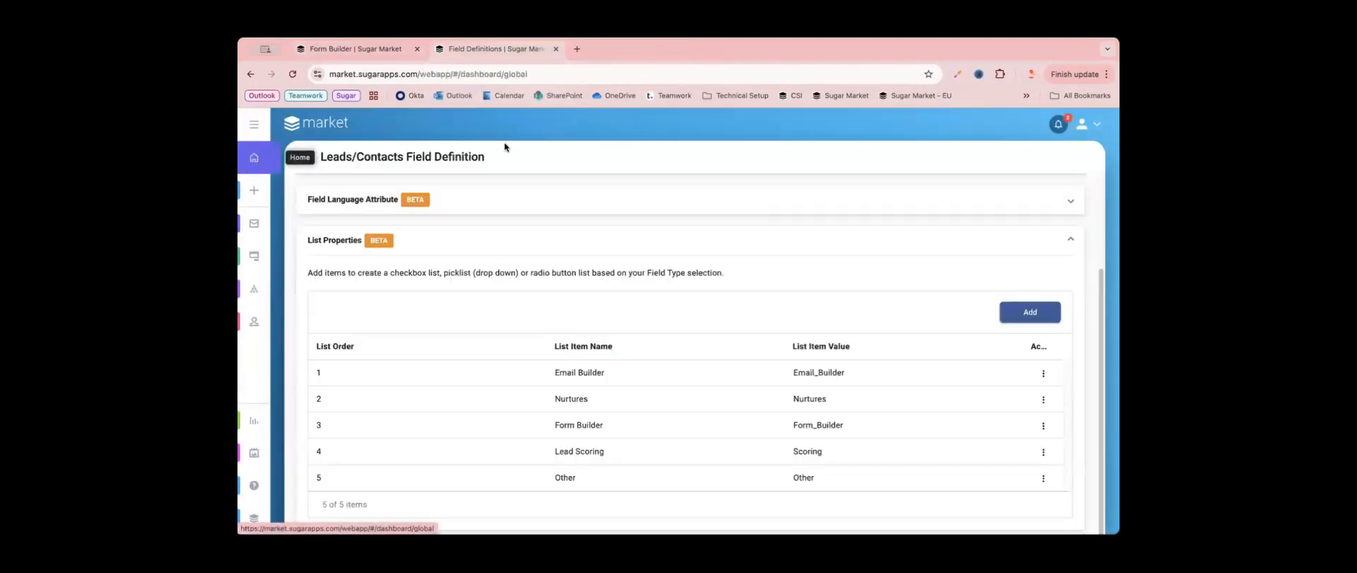
left_click(255, 230)
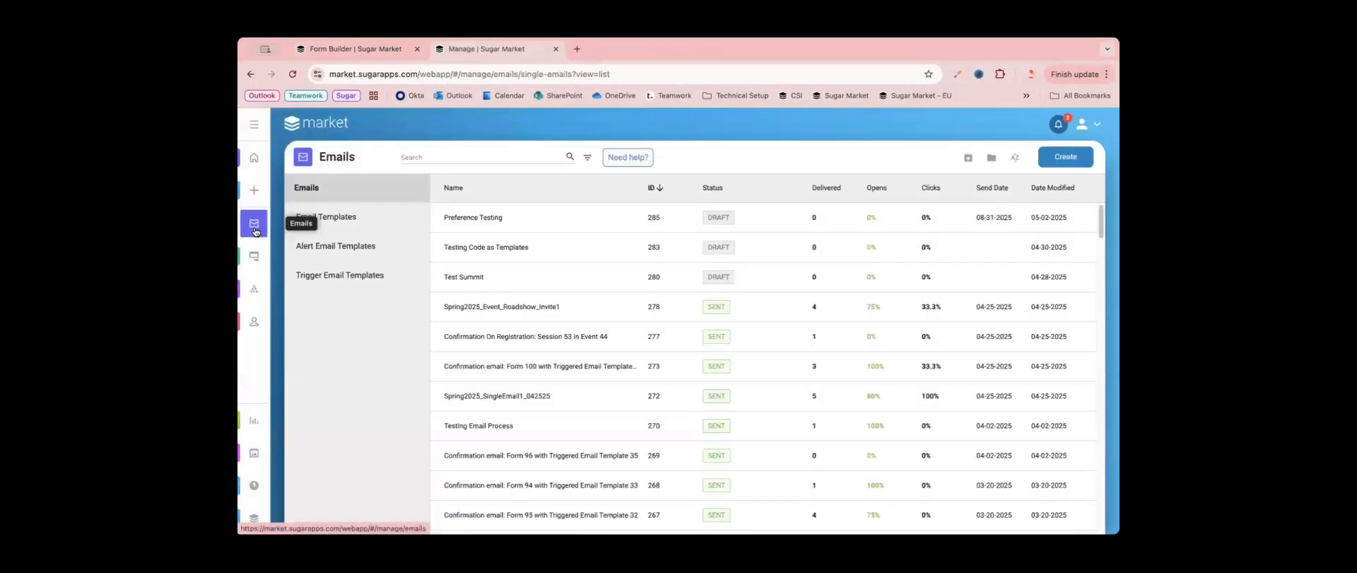
left_click(373, 286)
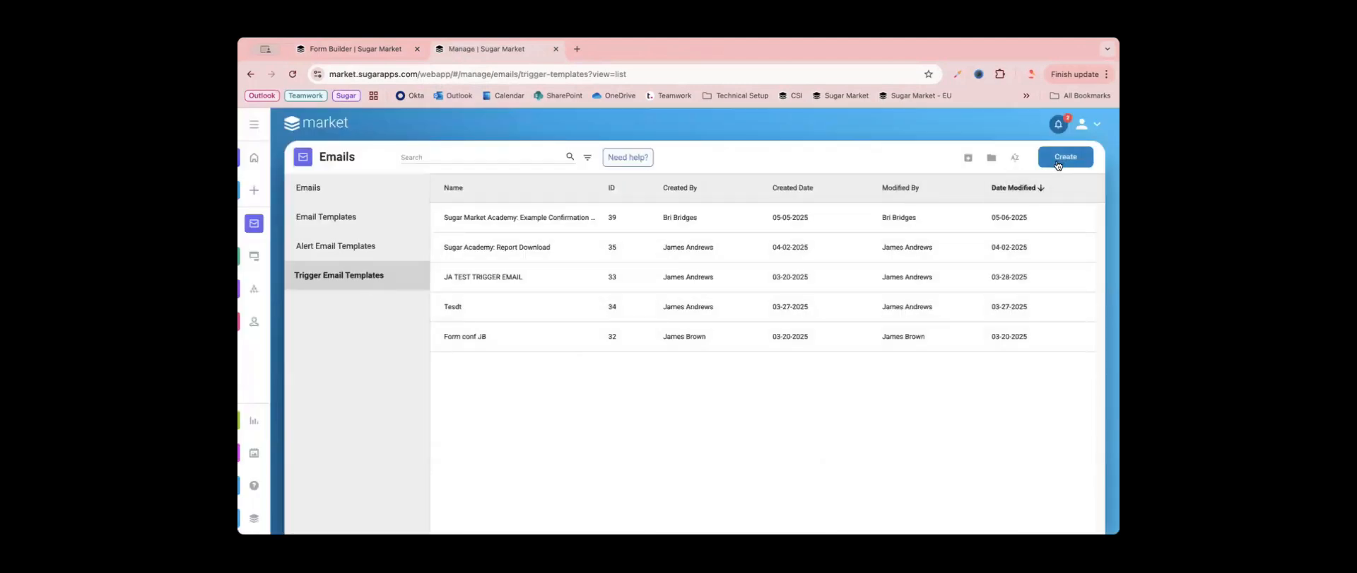
left_click(529, 223)
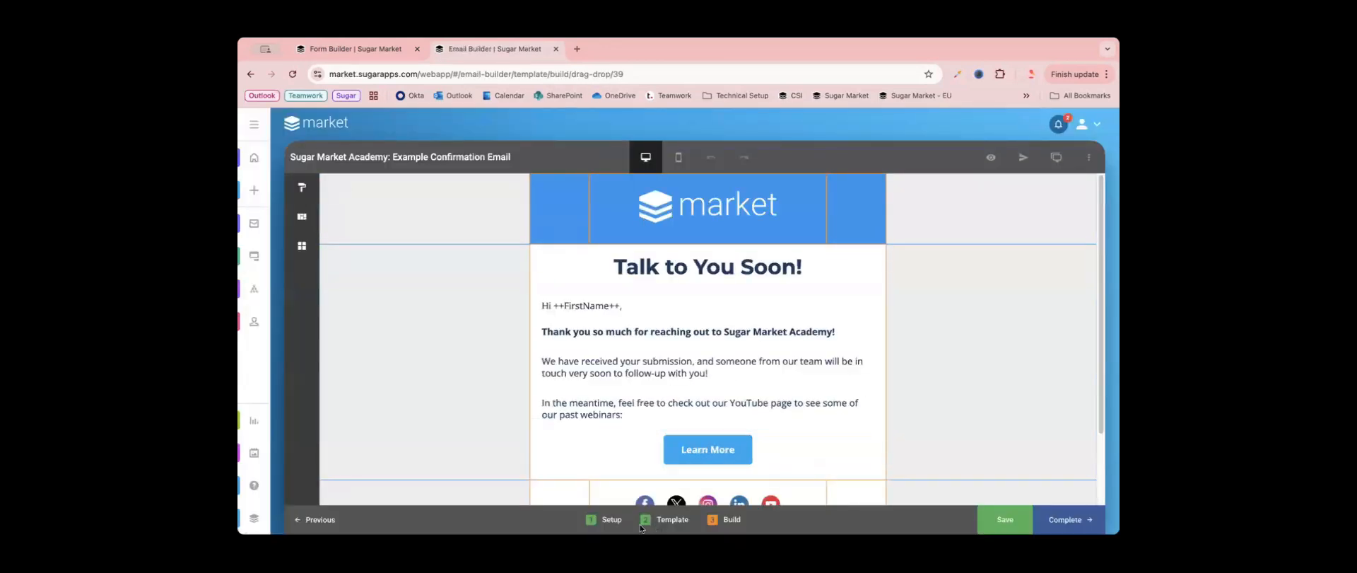
- Review the confirmation email template's setup details, including its type, subject, from name, preheader, and sender and reply-to addresses
left_click(612, 520)
scroll(582, 334, "down", 1)
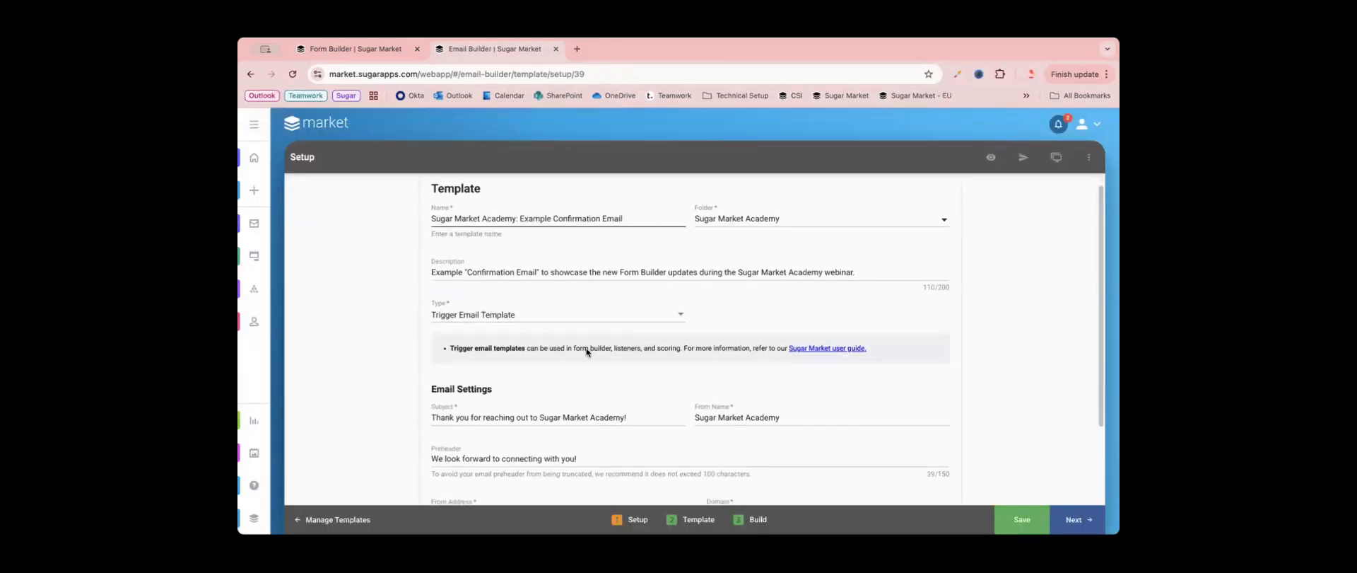
scroll(586, 351, "down", 3)
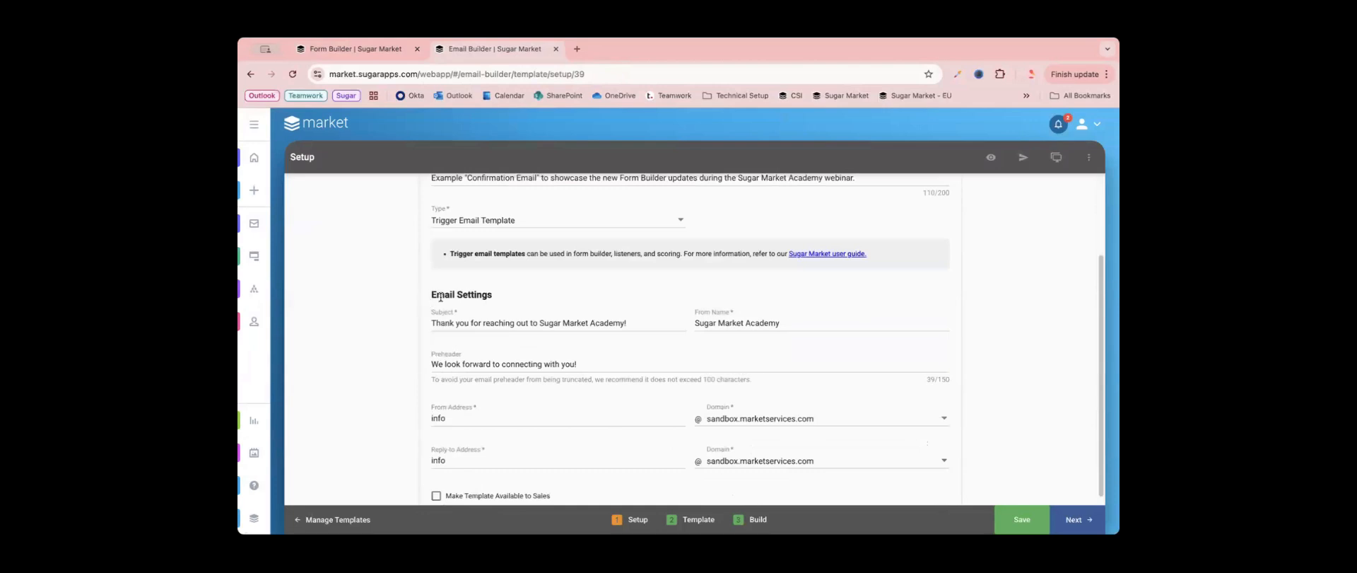
scroll(501, 397, "down", 1)
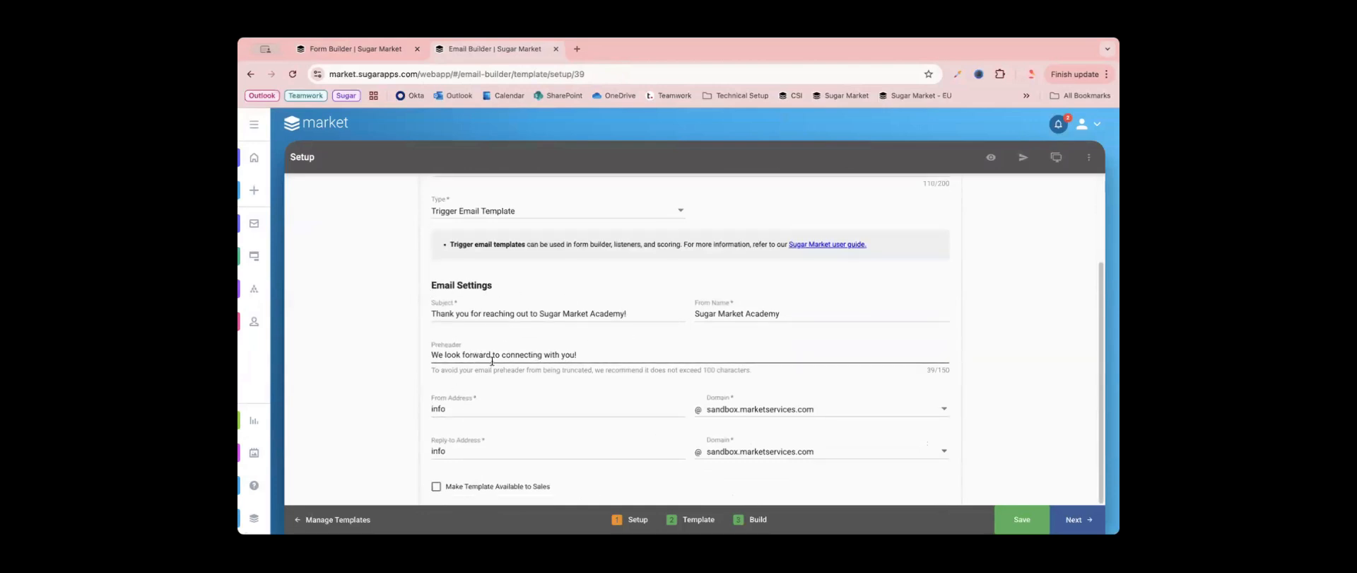
- Advance the confirmation email template to its Build stage, review the email layout, and complete the template
left_click(1067, 519)
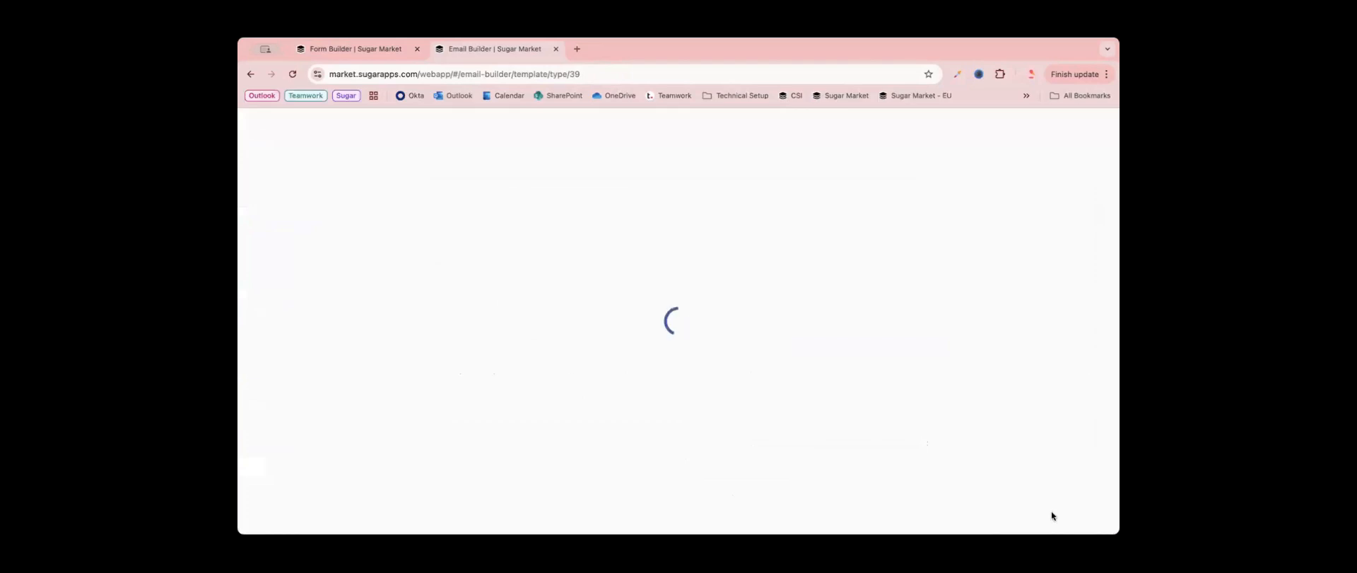
left_click(1083, 520)
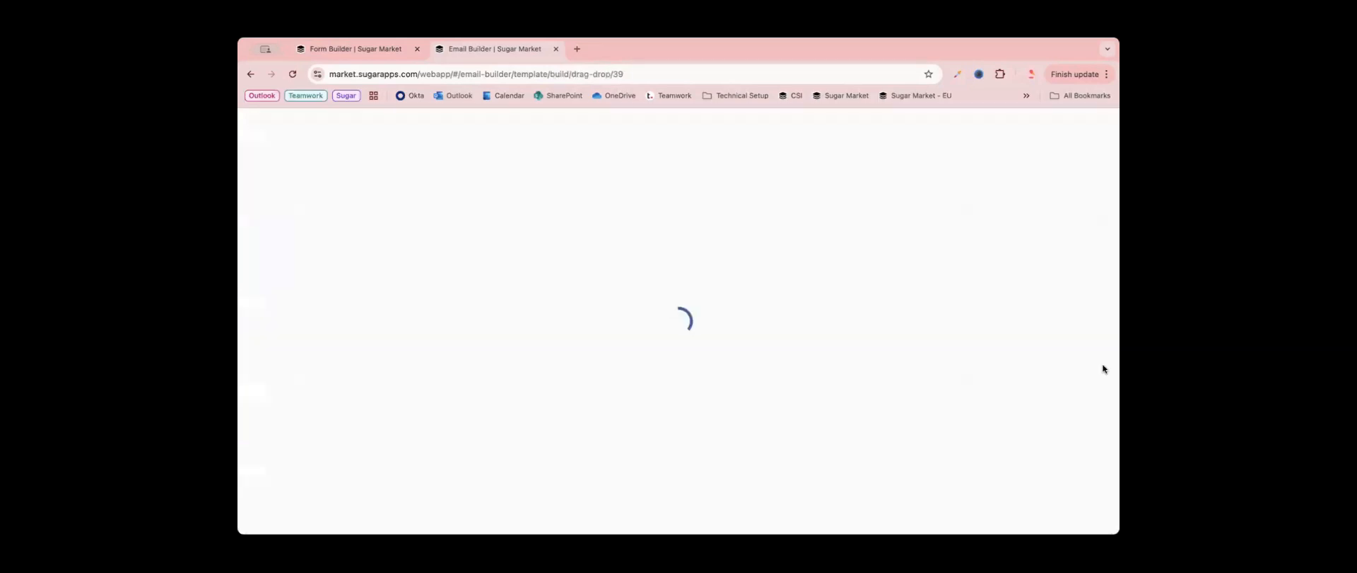
scroll(961, 406, "down", 2)
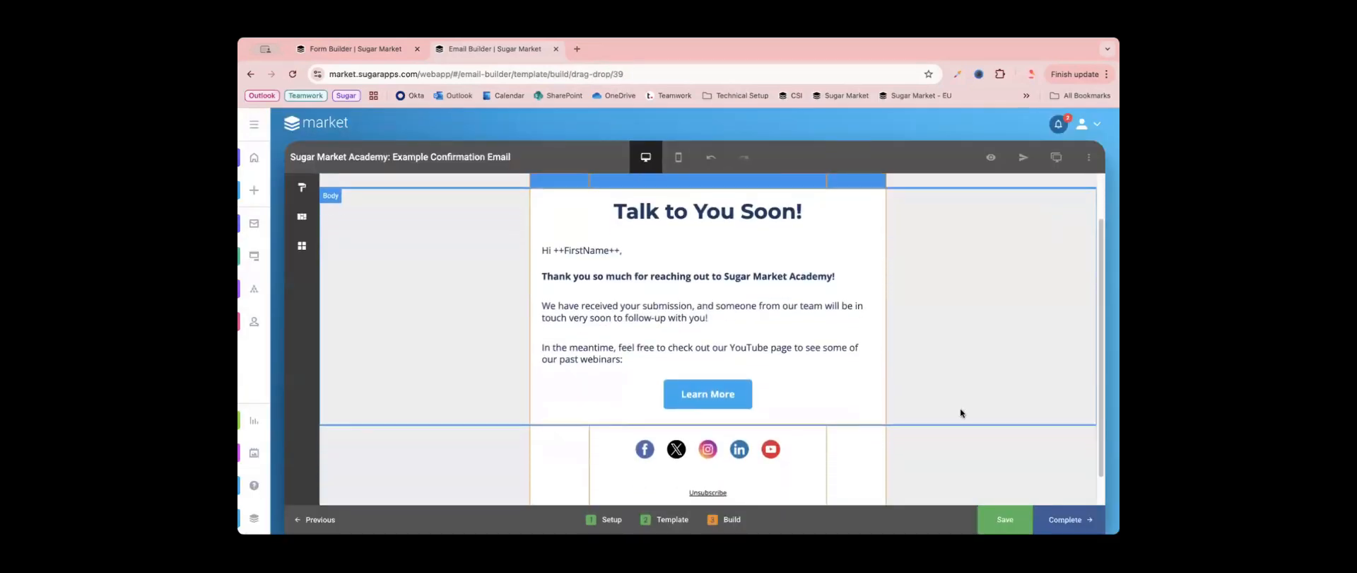
scroll(960, 412, "up", 1)
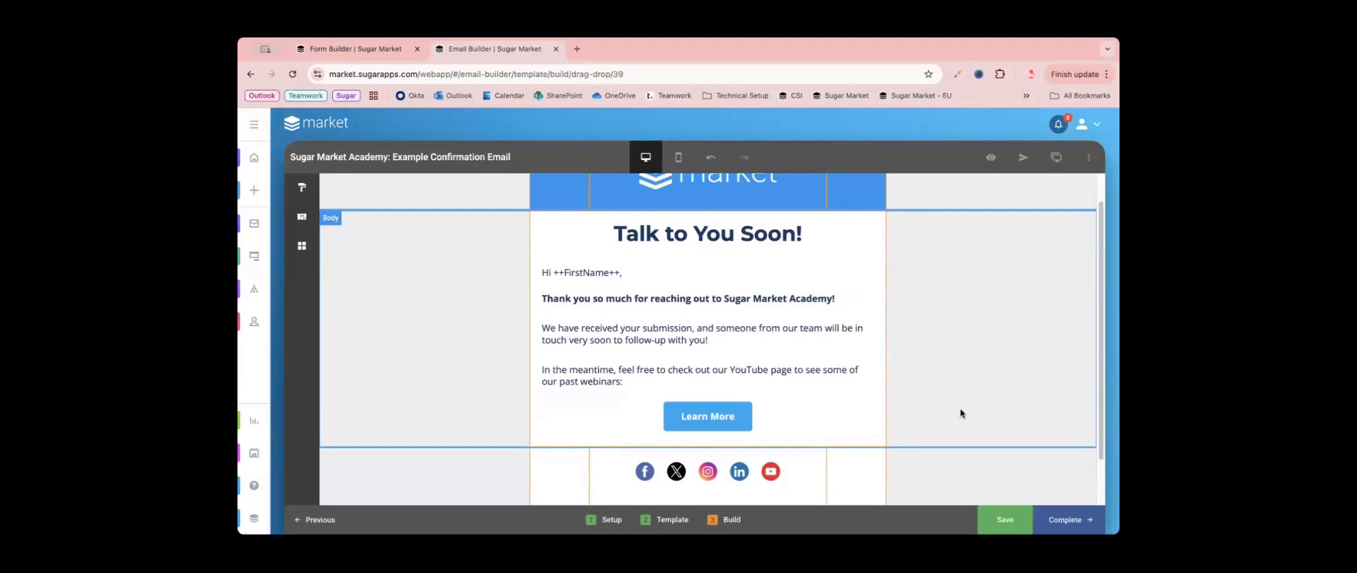
left_click(1078, 519)
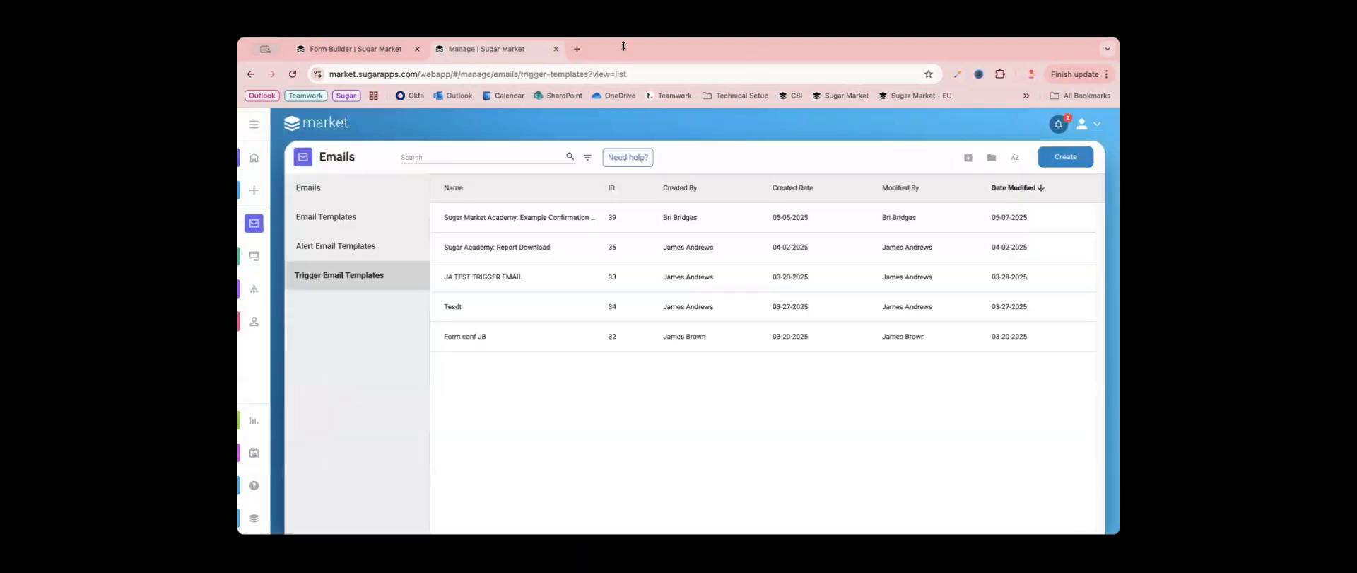
- Return to the form's actions and create the confirmation email action using the "Sugar Market Academy: Example Confirmation Email" template
left_click(557, 50)
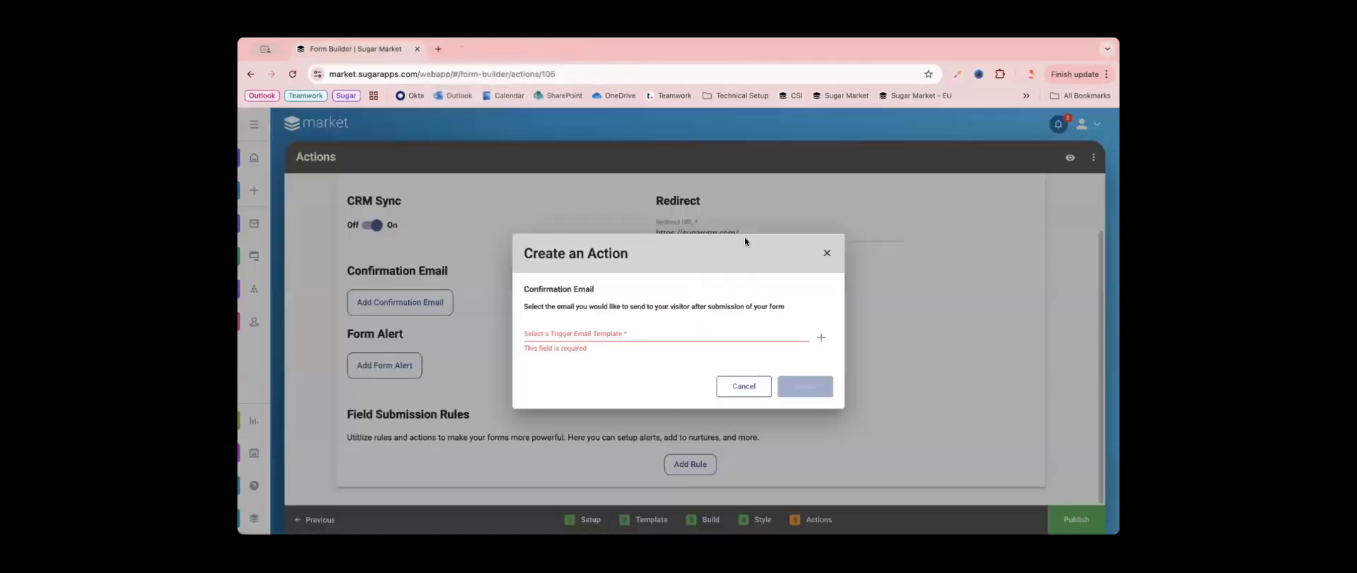
left_click(658, 335)
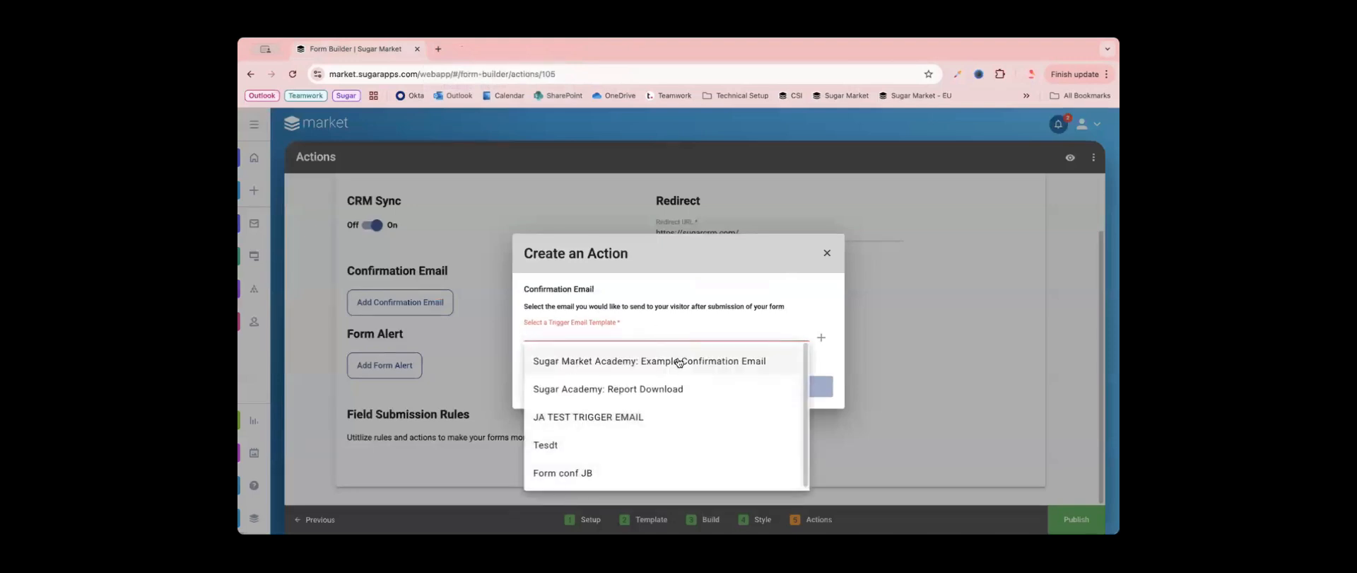
left_click(677, 363)
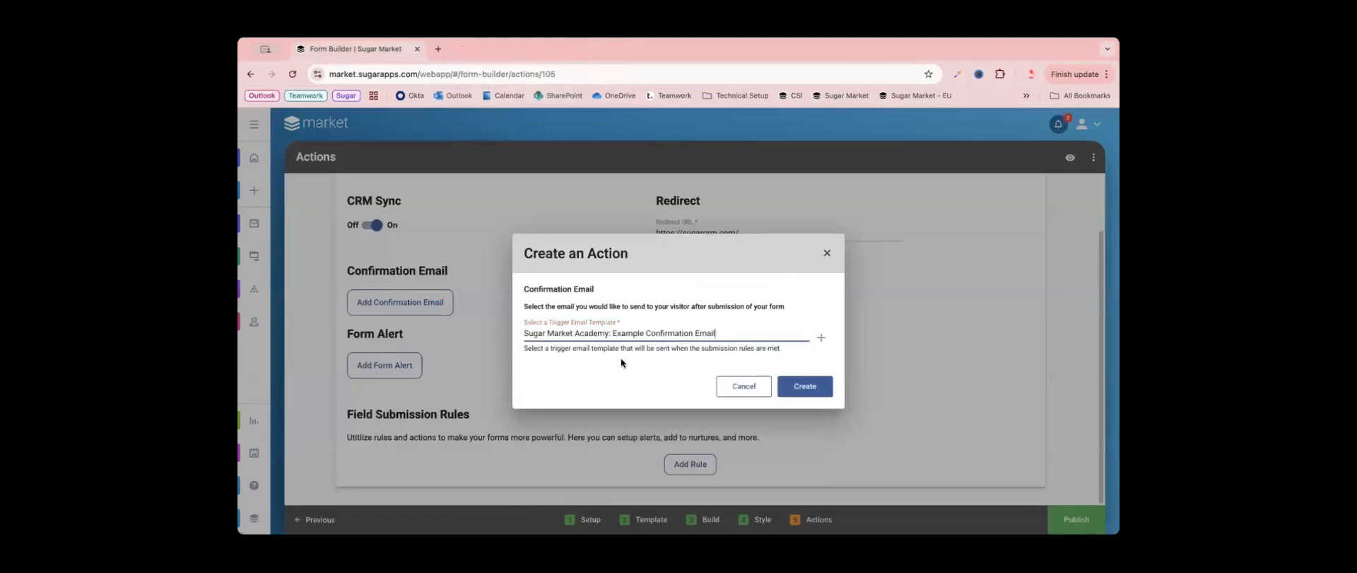
left_click(800, 389)
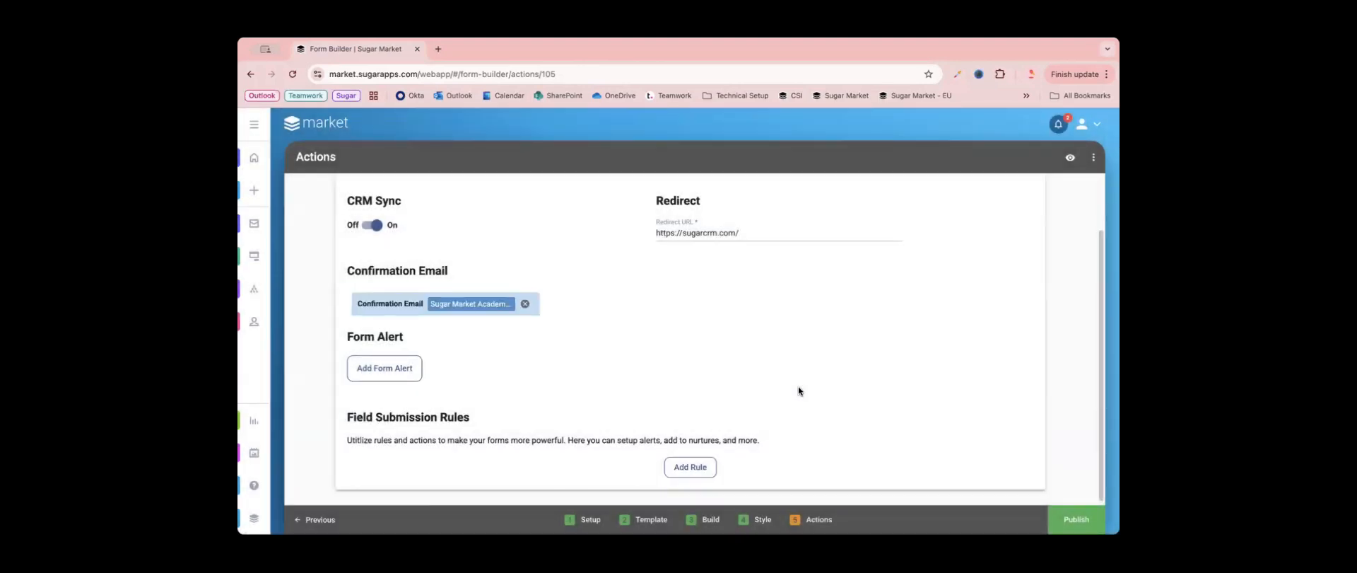
- Add a field submission rule with the condition that the Subject field is Equal to Email Builder
scroll(458, 391, "down", 1)
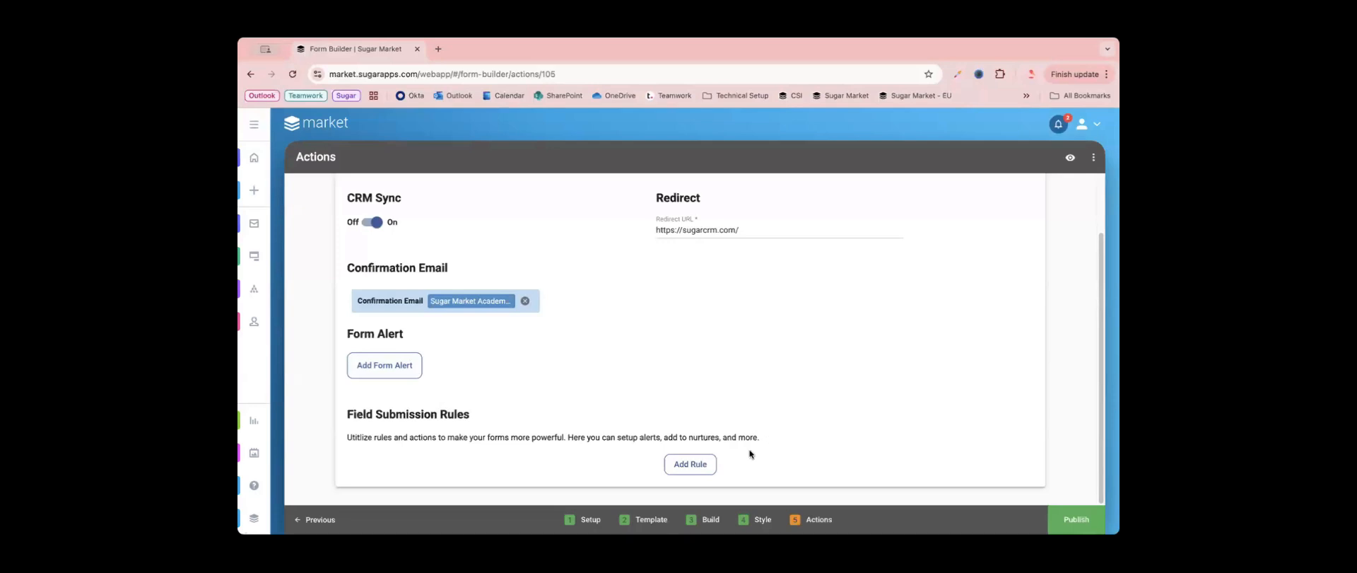
left_click(707, 468)
left_click(603, 312)
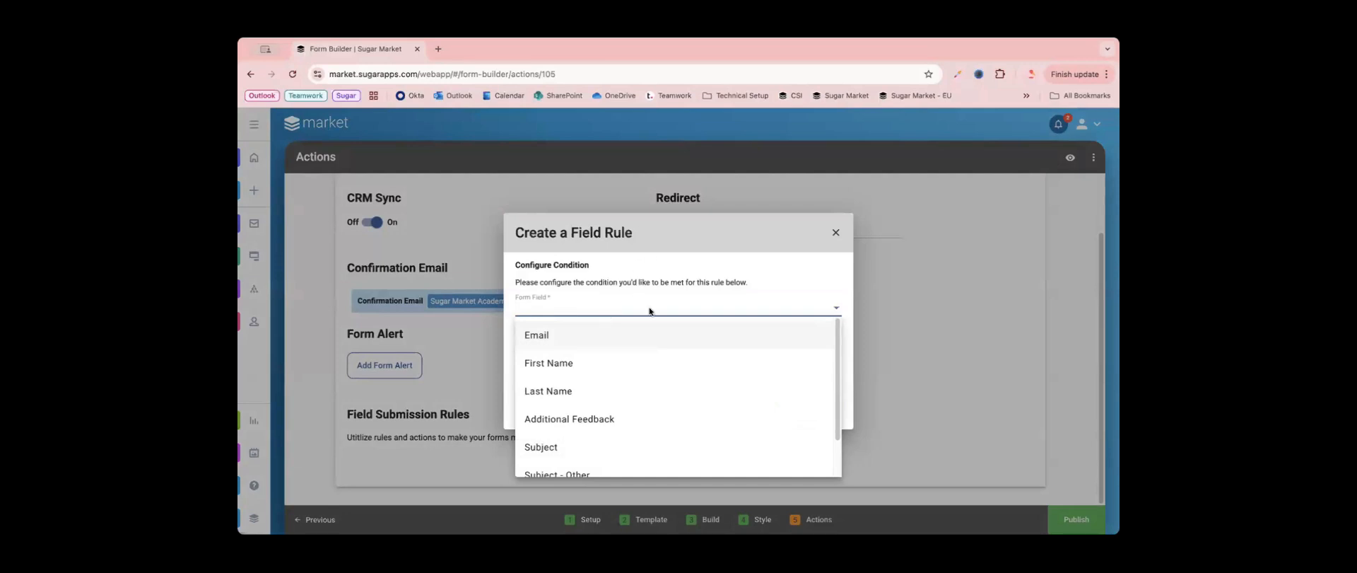
scroll(609, 388, "down", 2)
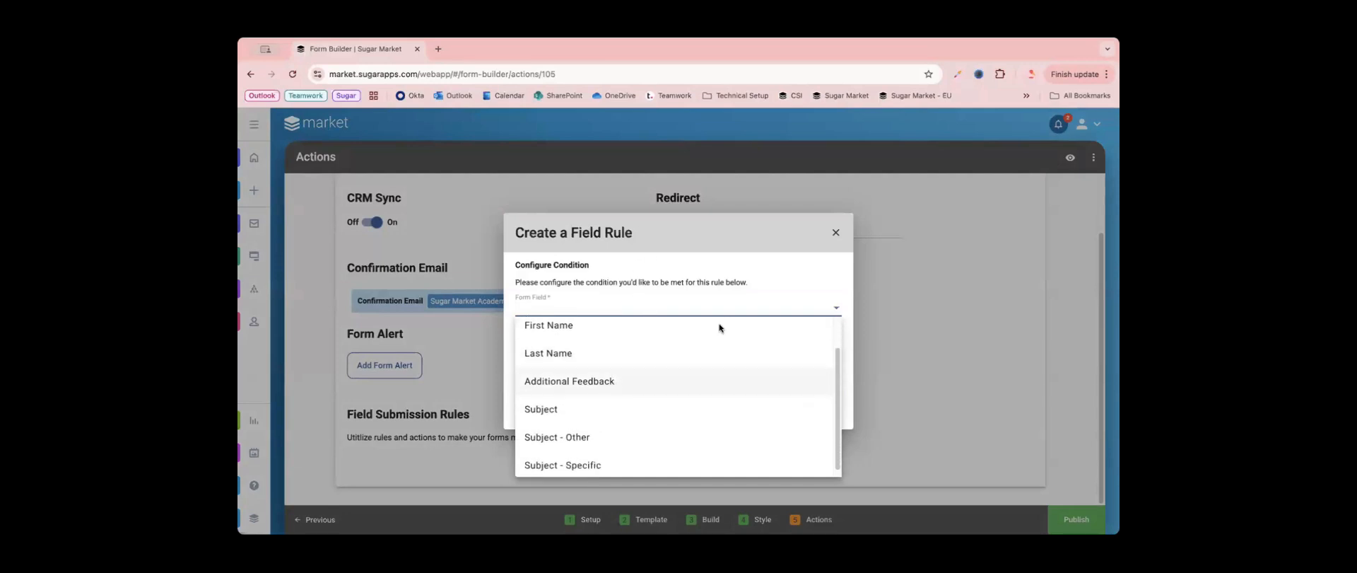
left_click(602, 407)
left_click(575, 354)
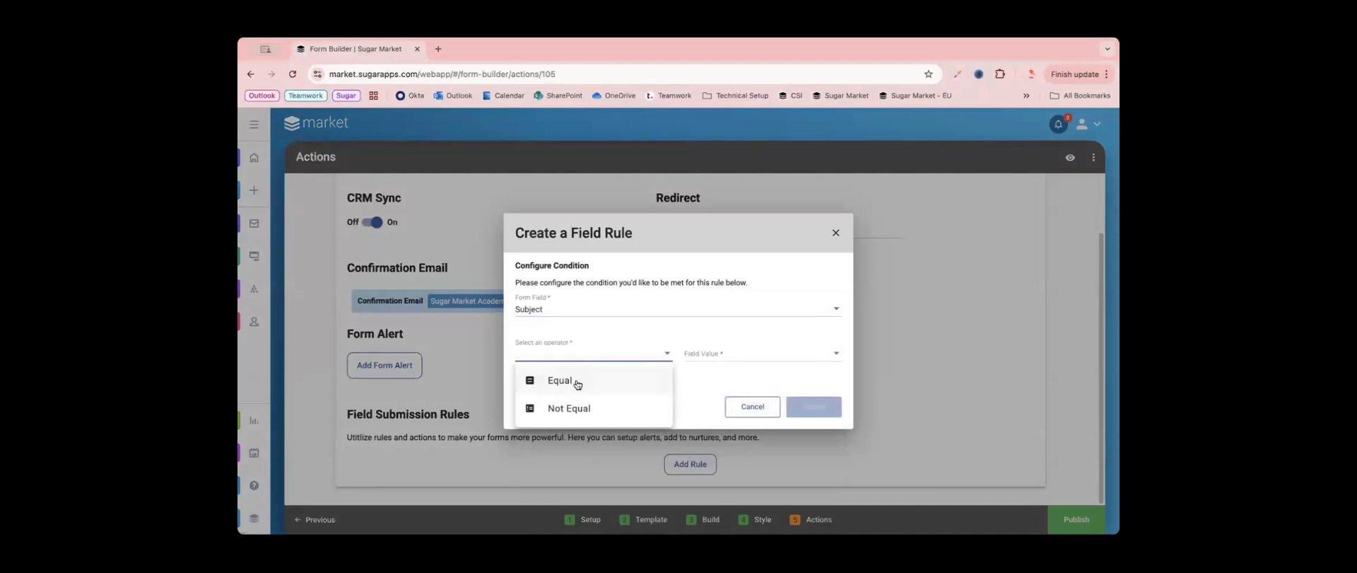
left_click(576, 384)
left_click(723, 348)
scroll(770, 424, "down", 1)
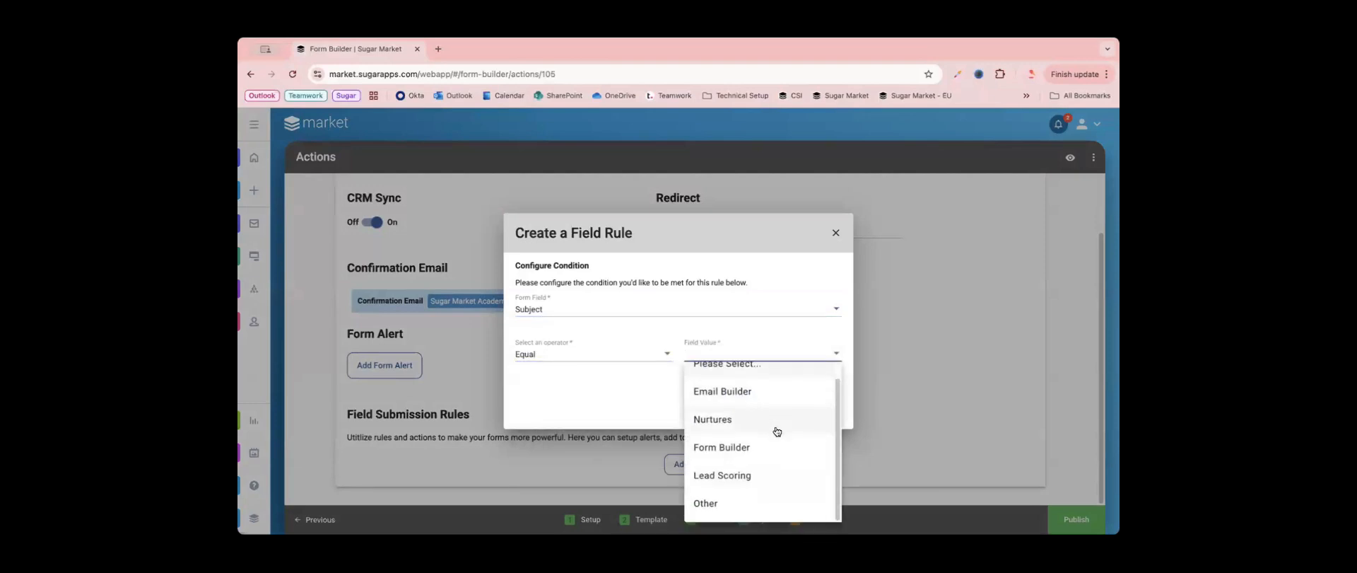
left_click(780, 391)
left_click(813, 406)
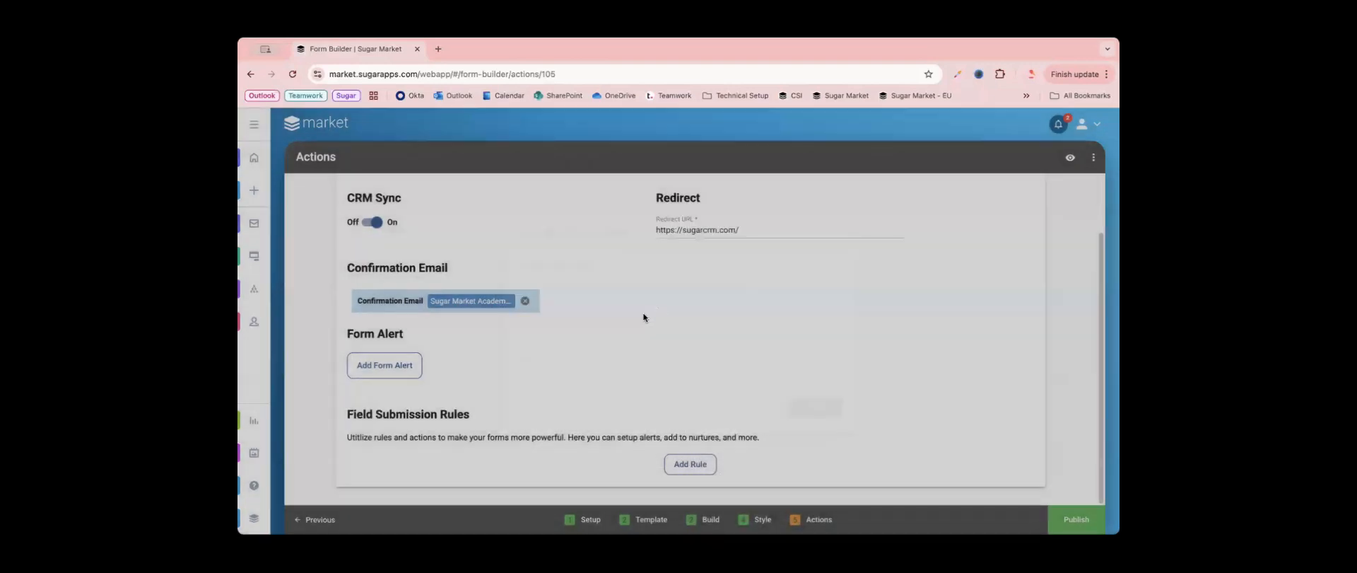
- Give the Email Builder rule an Add to Distribution List action using the "Sugar Market Academy: New Subscriber" list
scroll(526, 444, "down", 1)
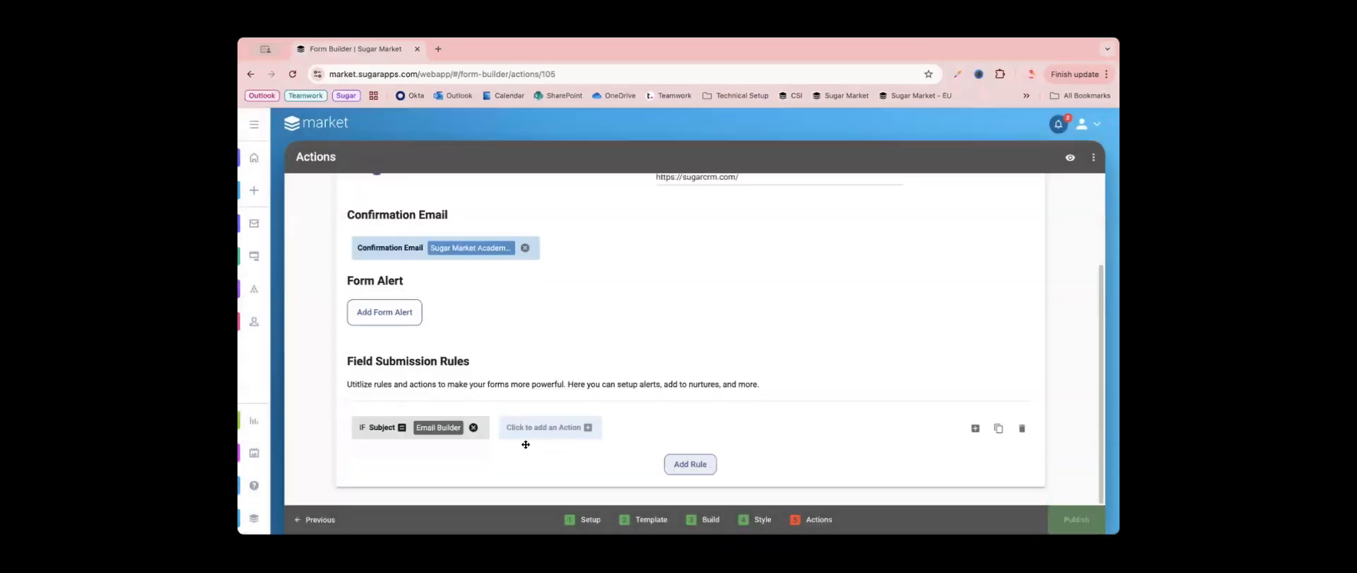
left_click(582, 430)
left_click(585, 314)
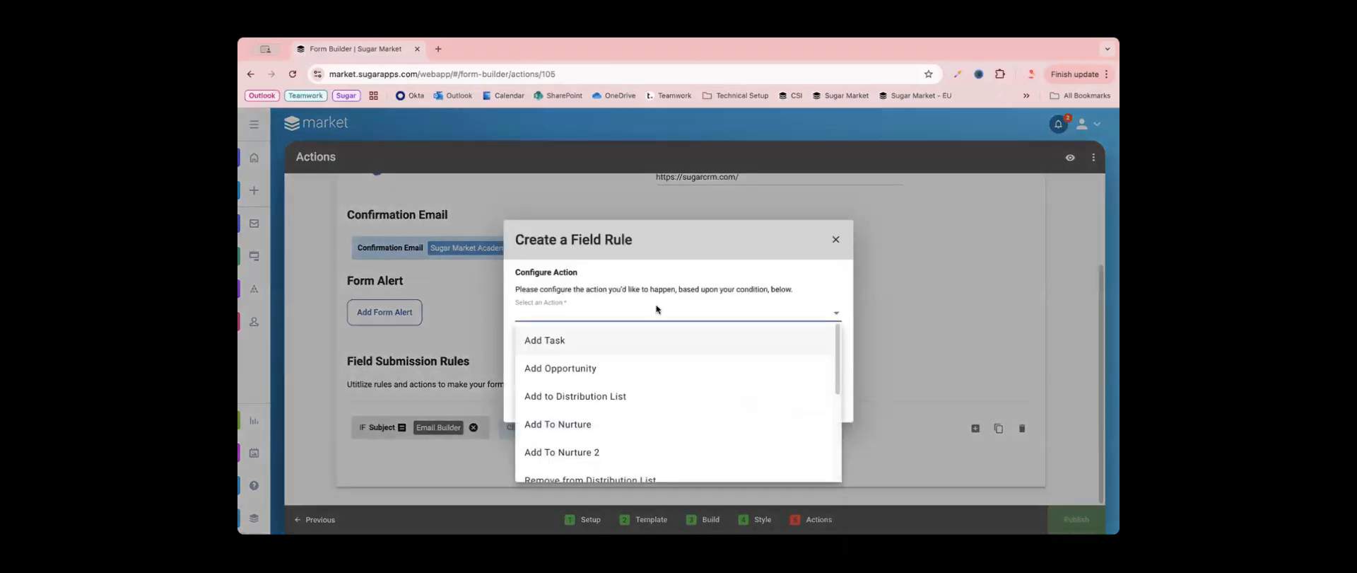
scroll(654, 368, "down", 1)
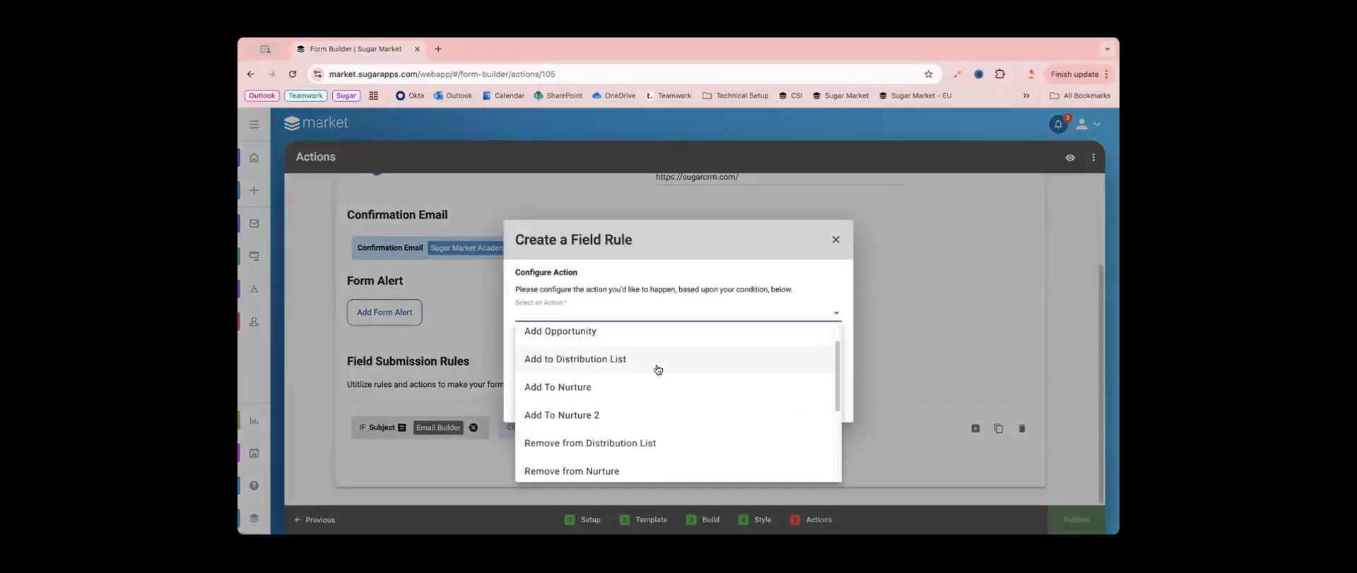
scroll(660, 369, "down", 3)
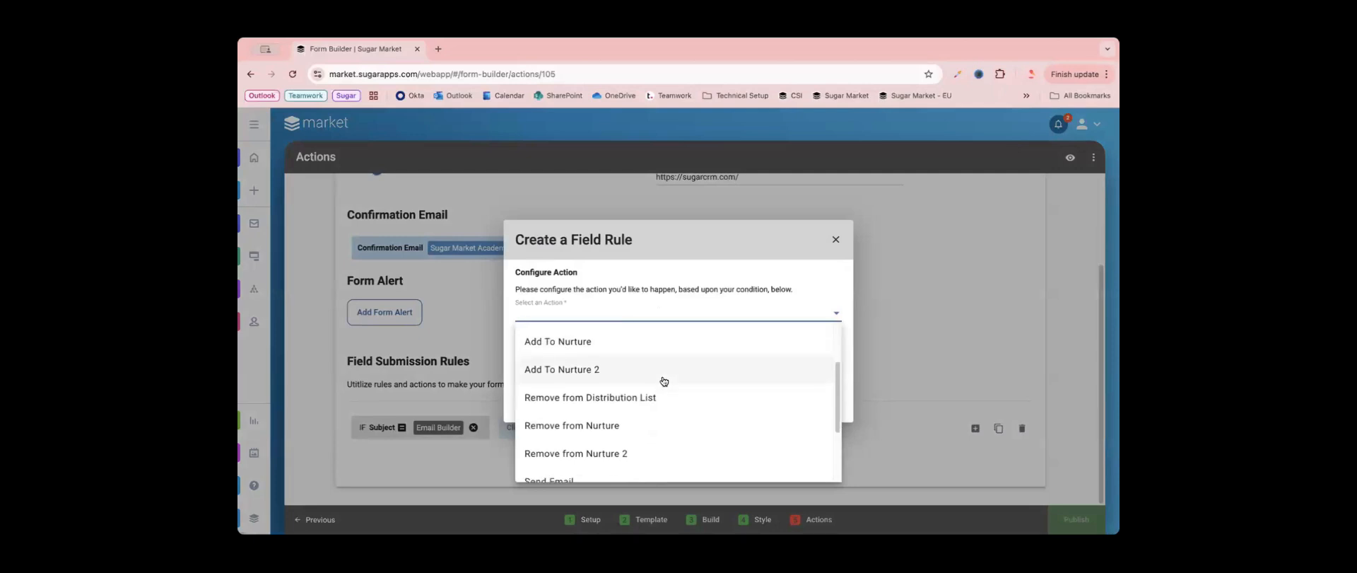
scroll(663, 379, "down", 3)
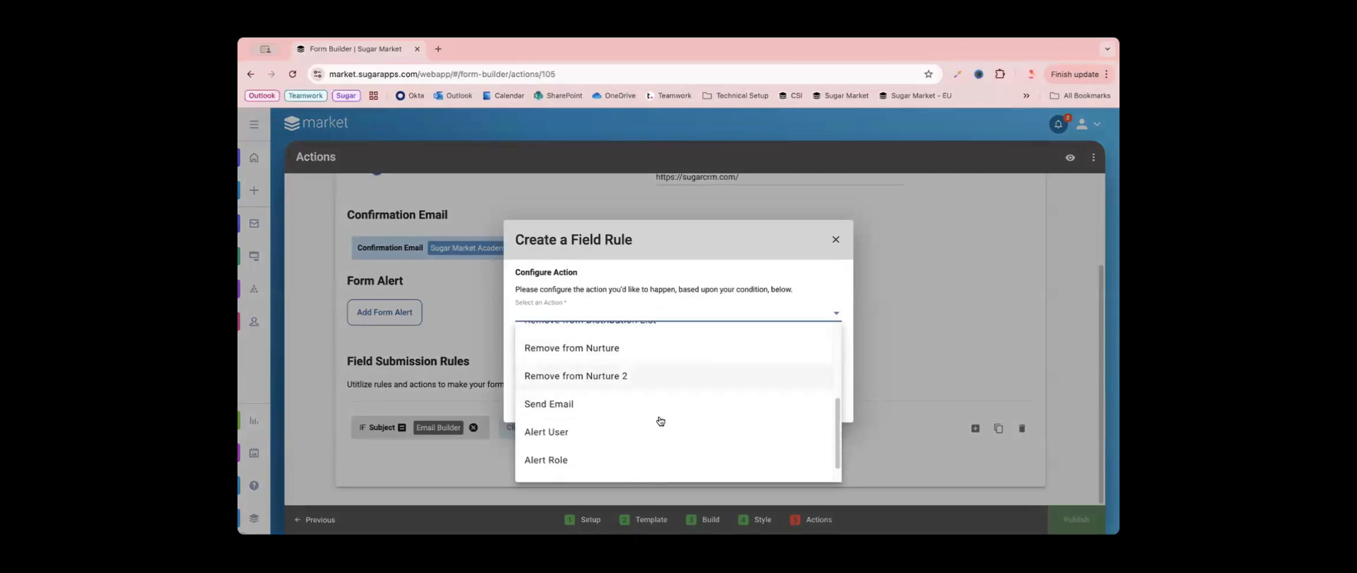
scroll(650, 409, "down", 1)
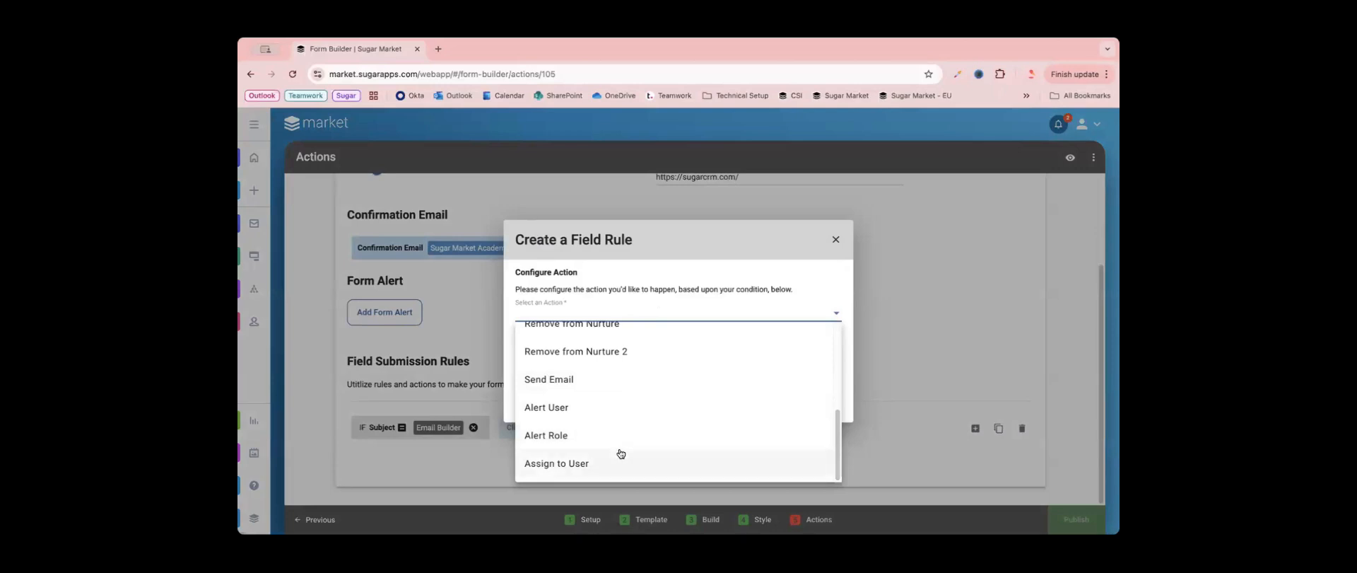
scroll(621, 453, "up", 1)
scroll(621, 453, "up", 6)
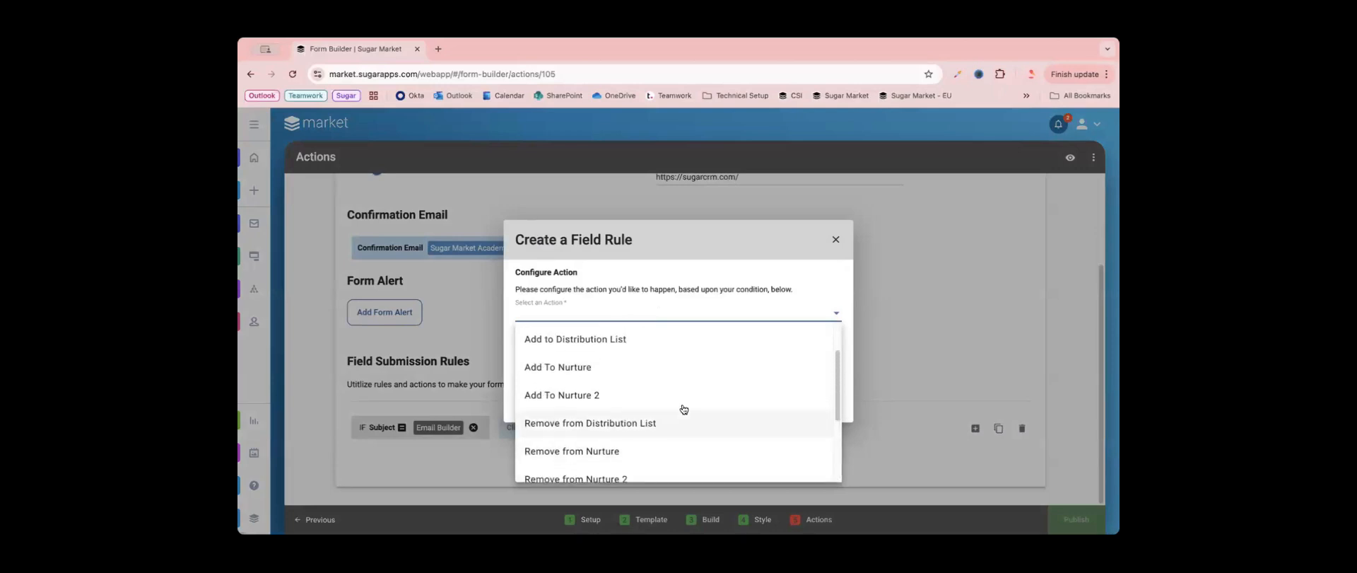
left_click(597, 364)
left_click(595, 353)
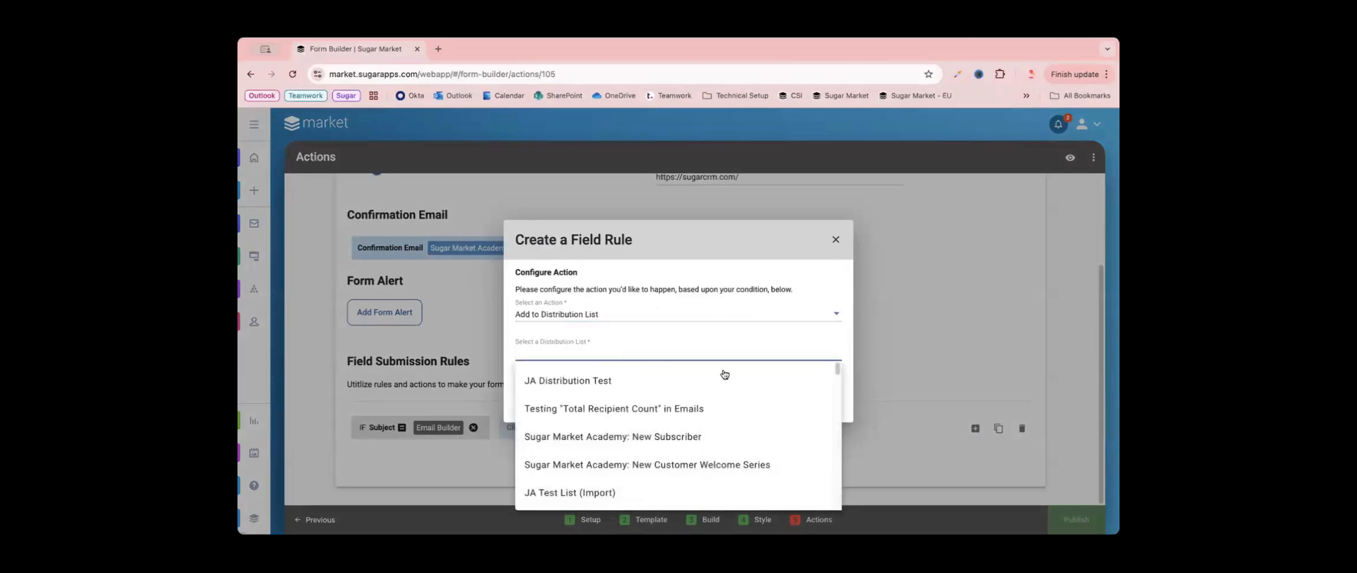
scroll(691, 453, "down", 2)
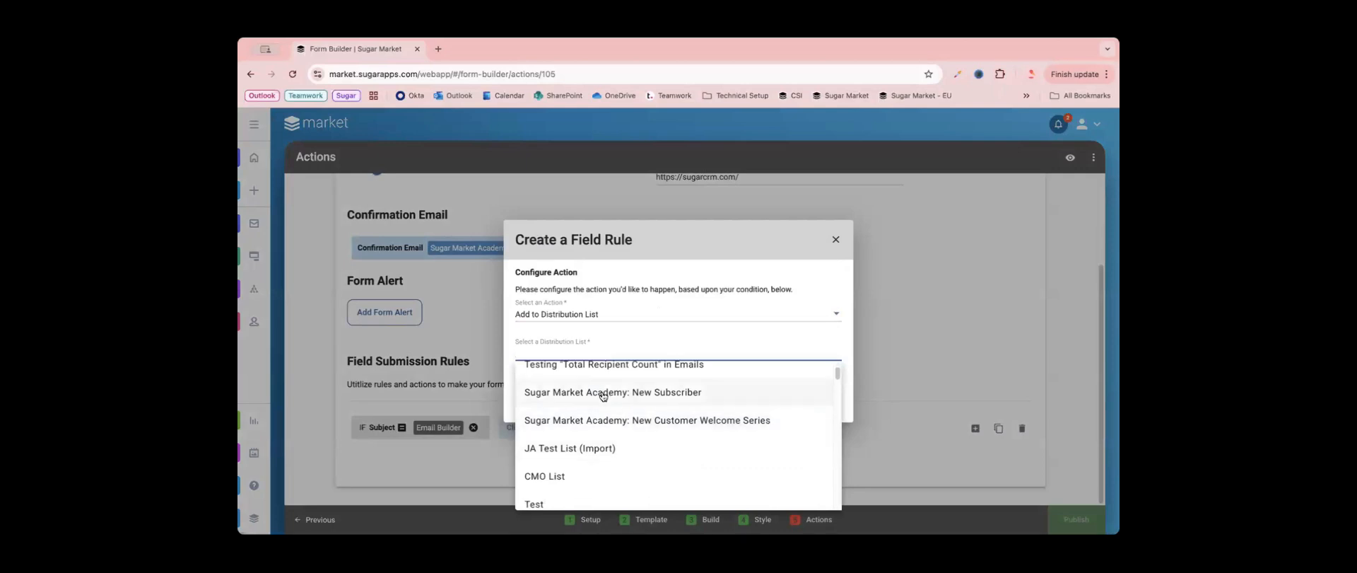
left_click(598, 396)
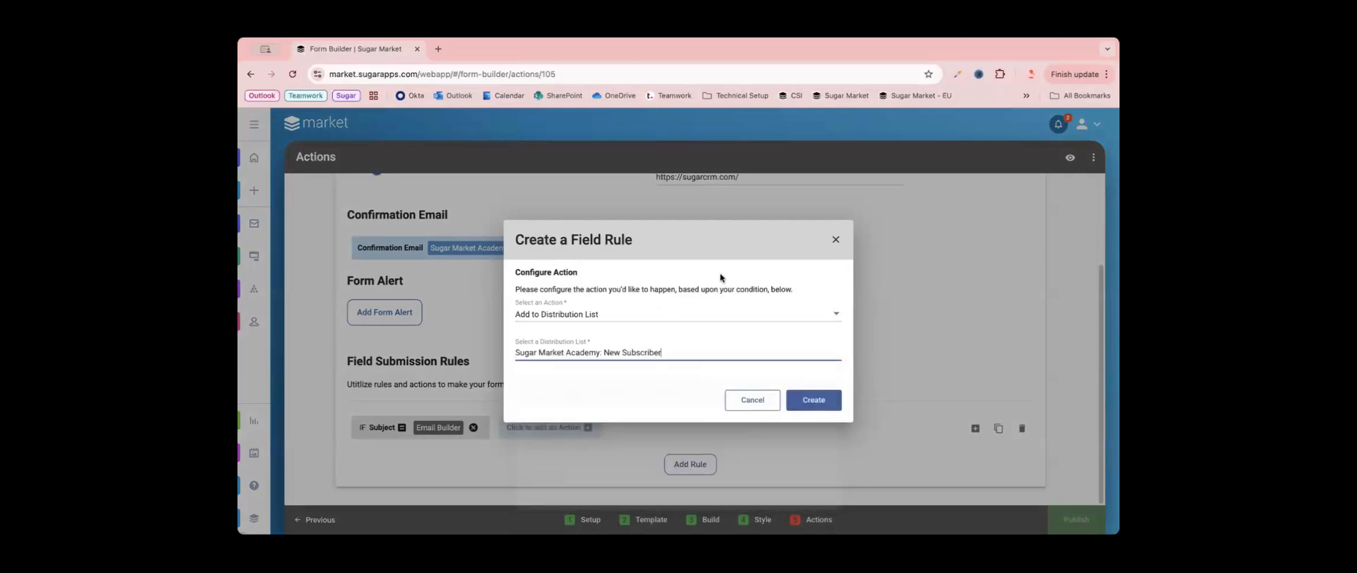
left_click(802, 401)
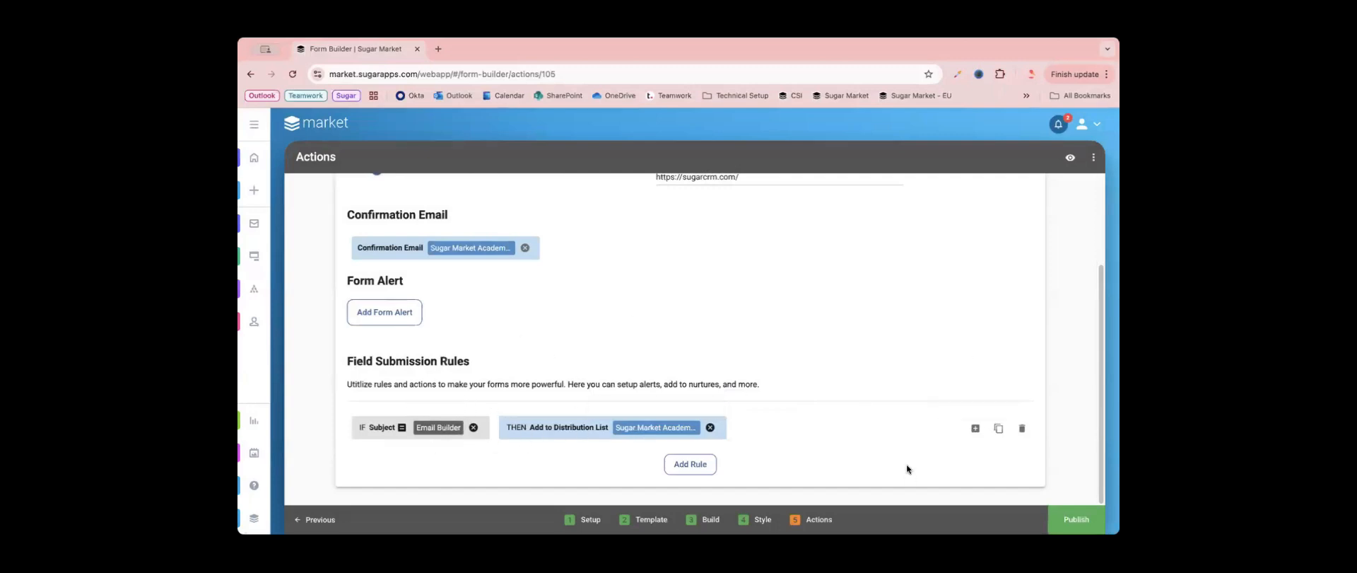
- Add a second condition to the Email Builder rule requiring the Subject - Specific field to be Equal to Templates
left_click(976, 428)
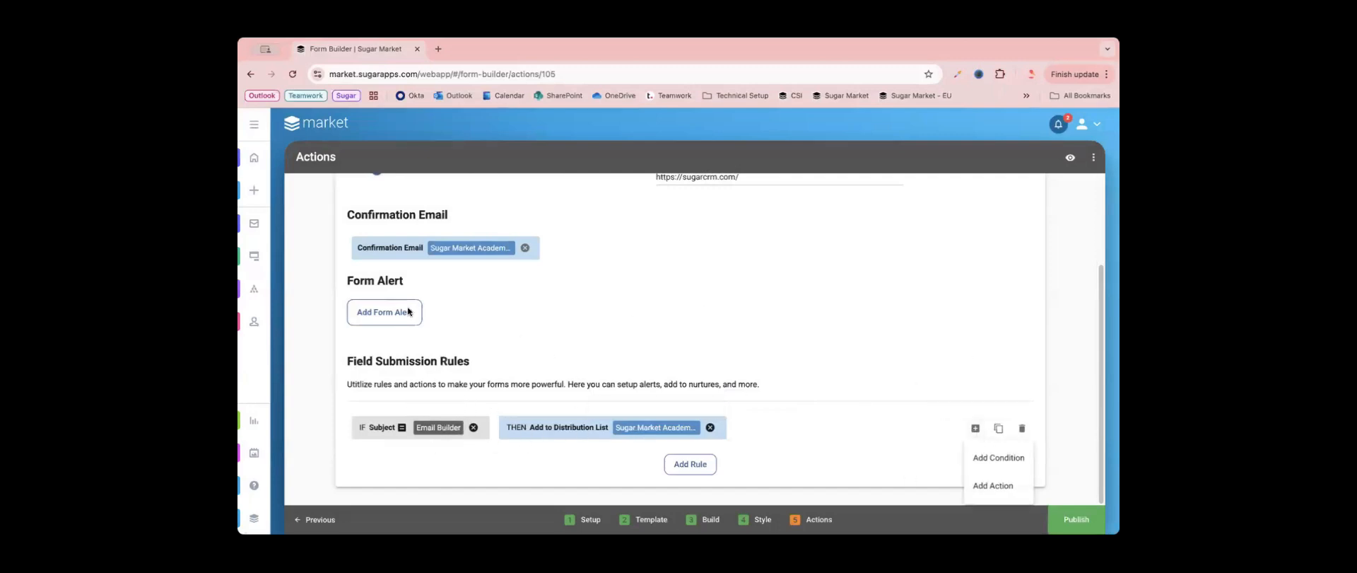
left_click(997, 457)
left_click(576, 308)
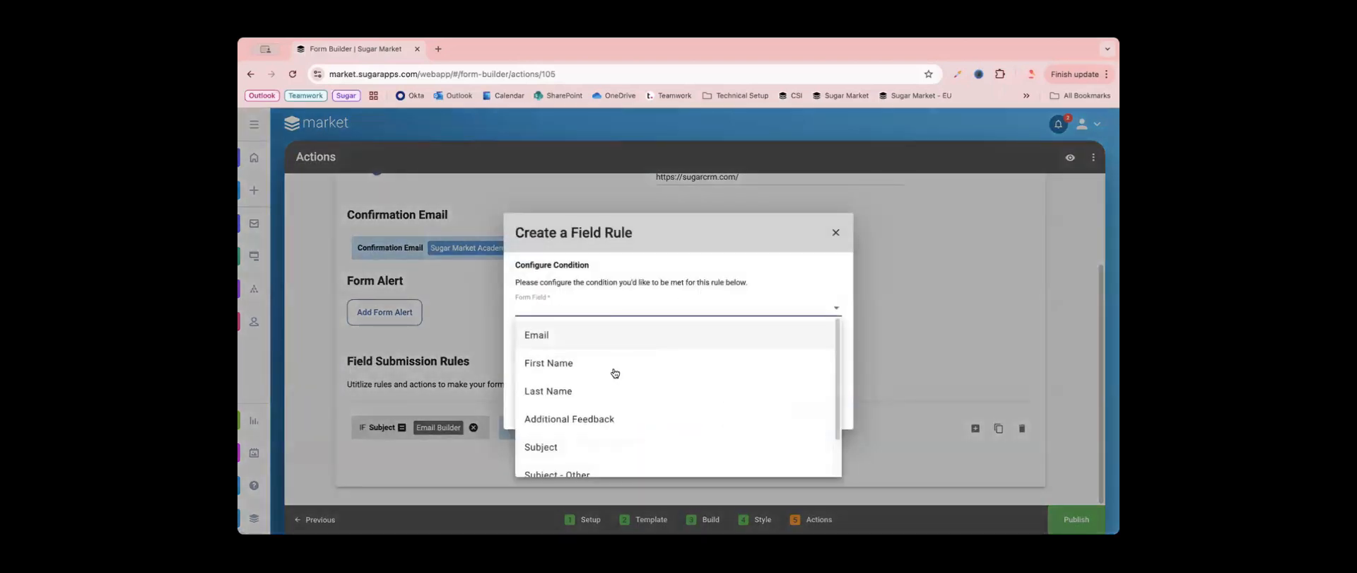
scroll(620, 378, "down", 2)
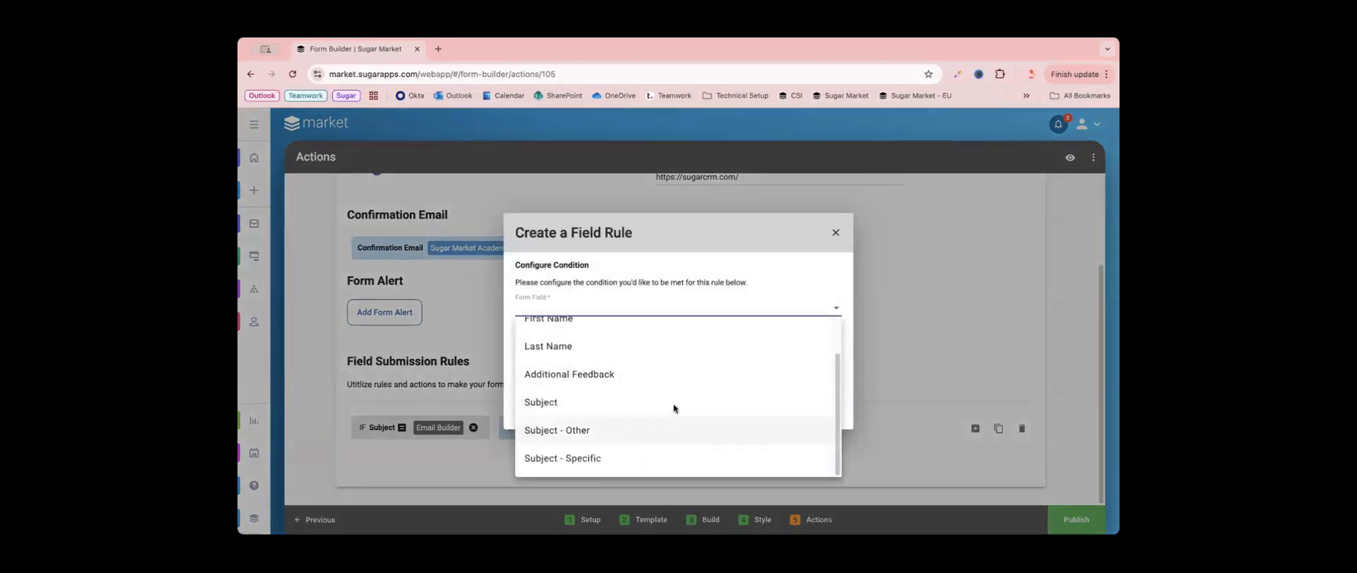
left_click(608, 429)
left_click(603, 311)
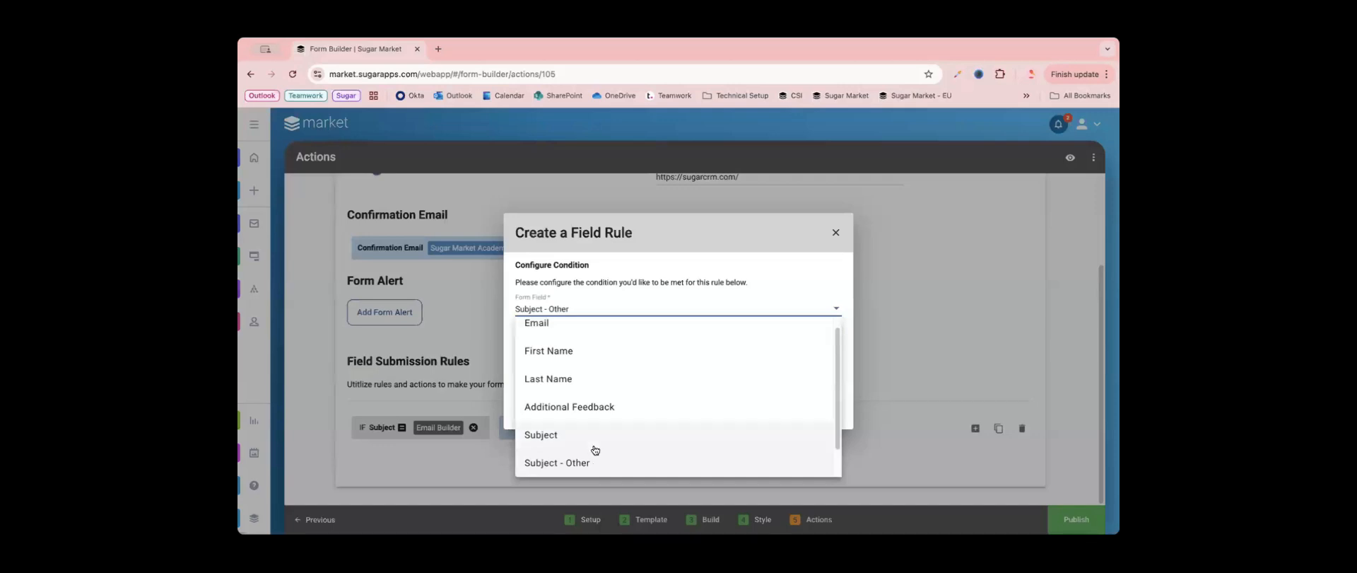
scroll(596, 463, "down", 1)
left_click(596, 459)
left_click(581, 357)
left_click(559, 379)
left_click(745, 353)
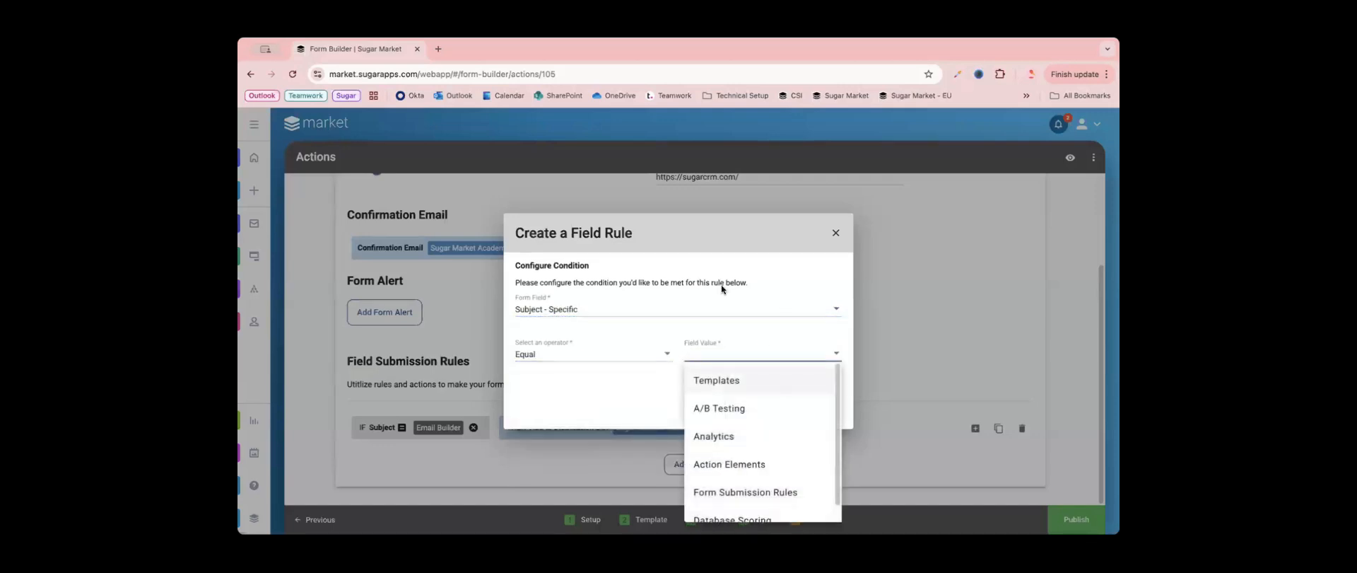
left_click(749, 379)
left_click(820, 406)
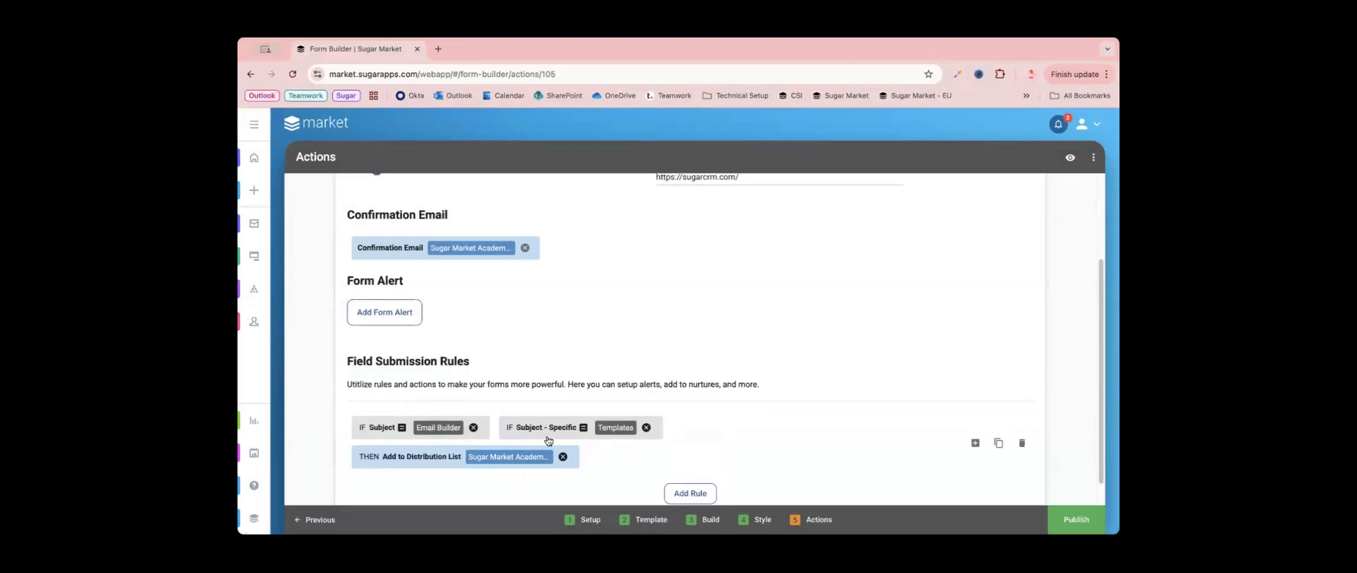
scroll(819, 427, "down", 1)
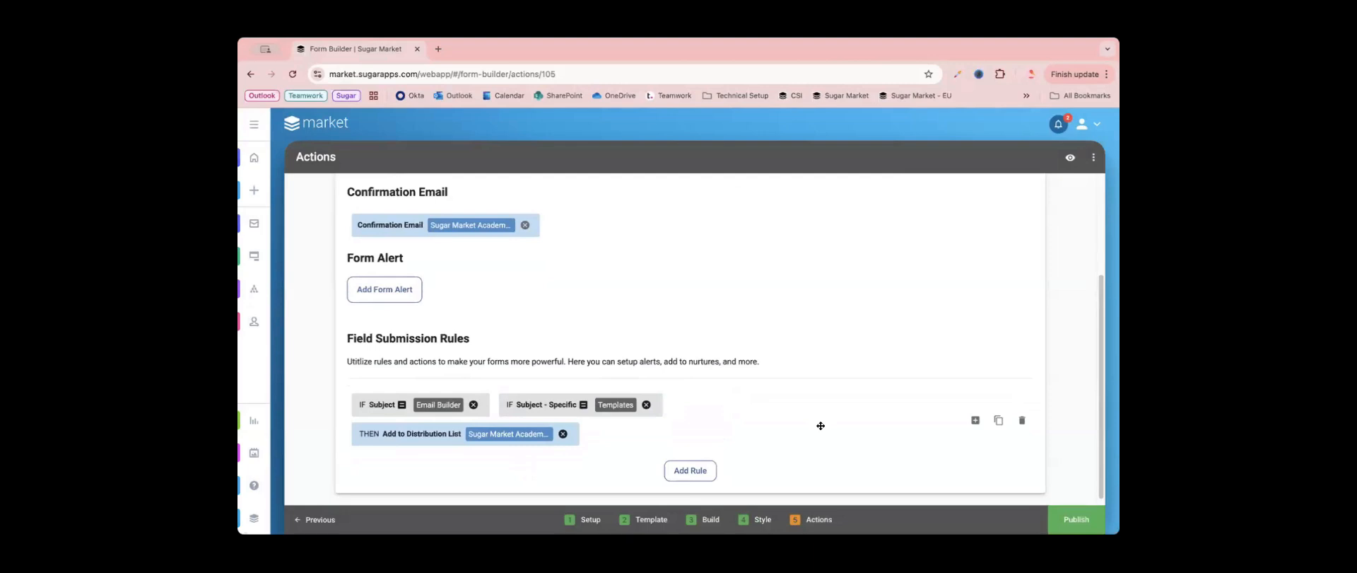
left_click(684, 471)
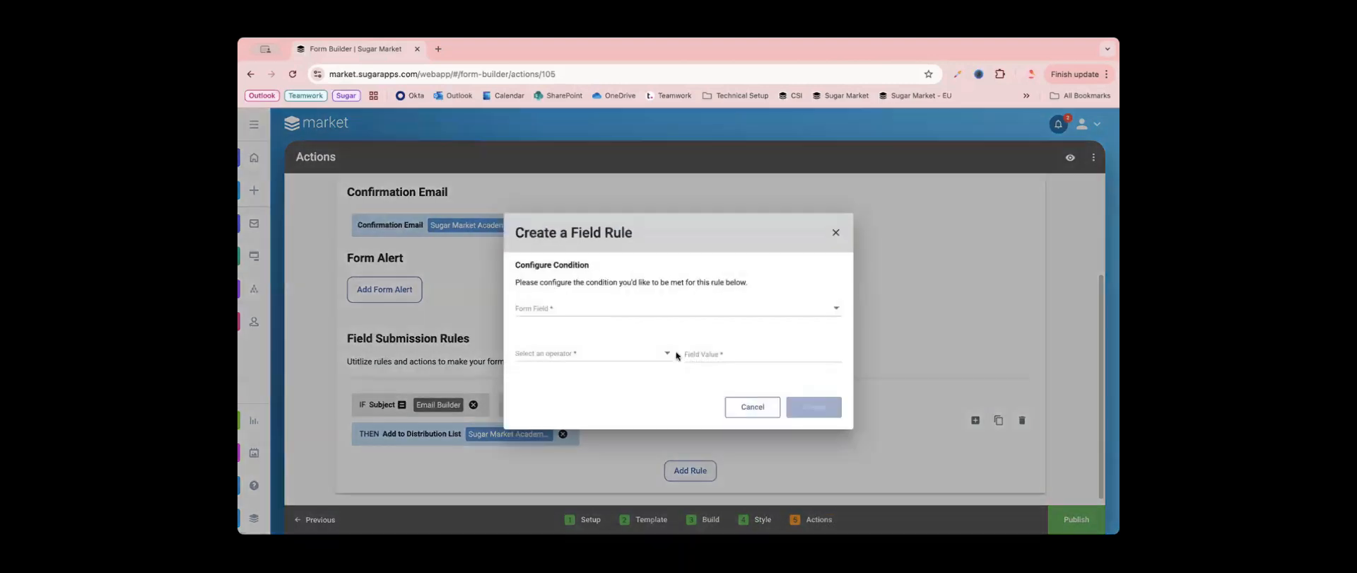
left_click(836, 233)
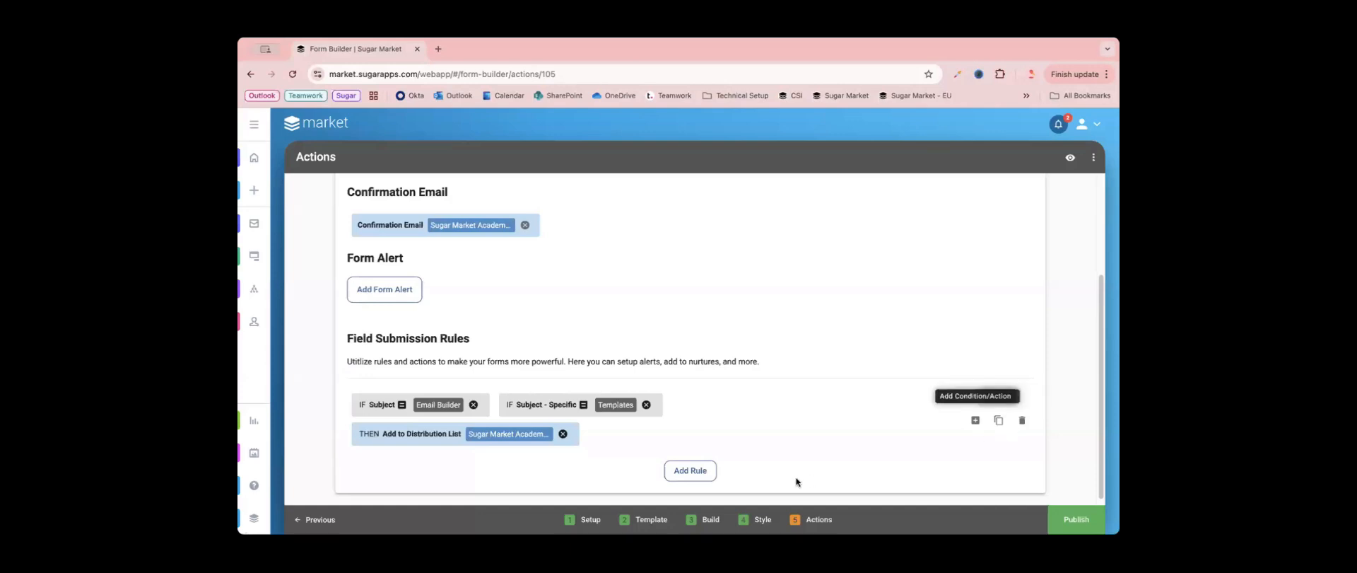
- Add another field submission rule with the condition that the Subject field is Equal to Nurtures
left_click(691, 470)
left_click(607, 309)
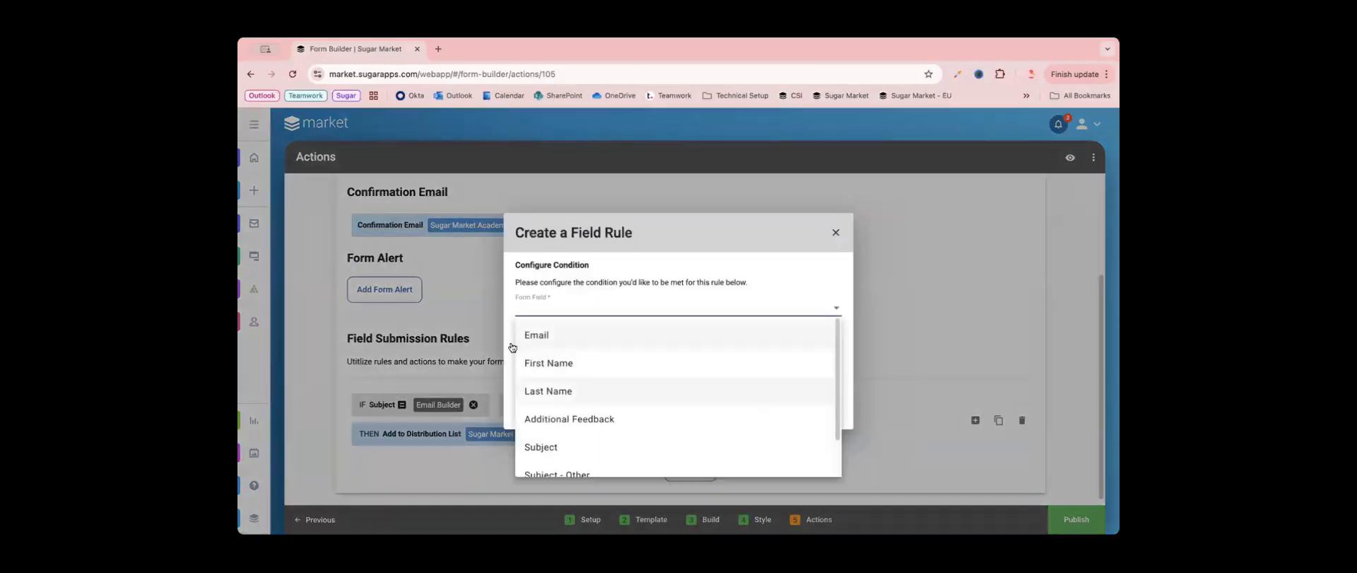
scroll(612, 417, "down", 2)
left_click(606, 397)
left_click(576, 355)
left_click(560, 379)
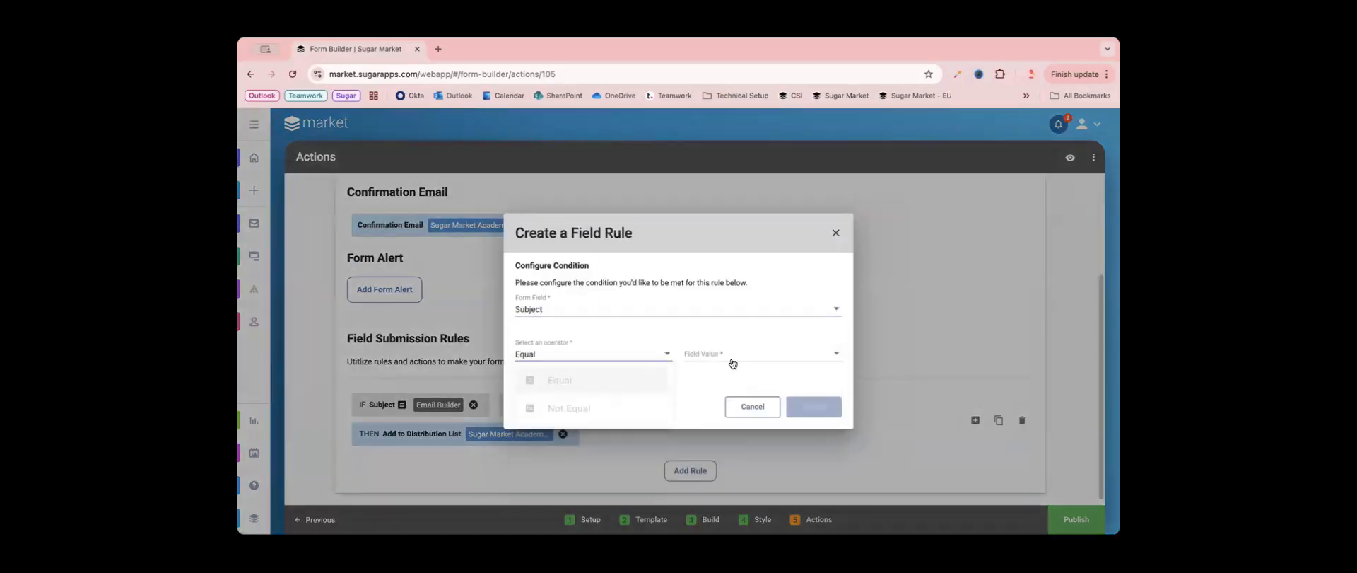
left_click(733, 357)
left_click(747, 434)
left_click(813, 407)
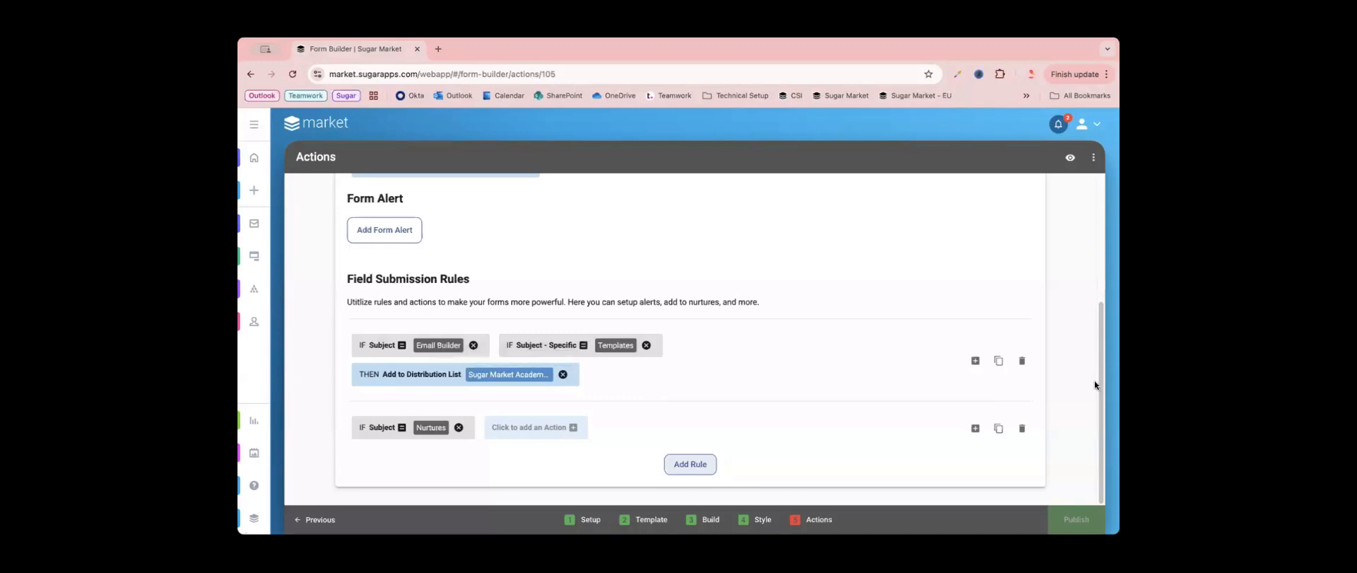
- Delete both field submission rules, the Email Builder one and the Nurtures one, from the form's actions
left_click(1022, 429)
left_click(1022, 415)
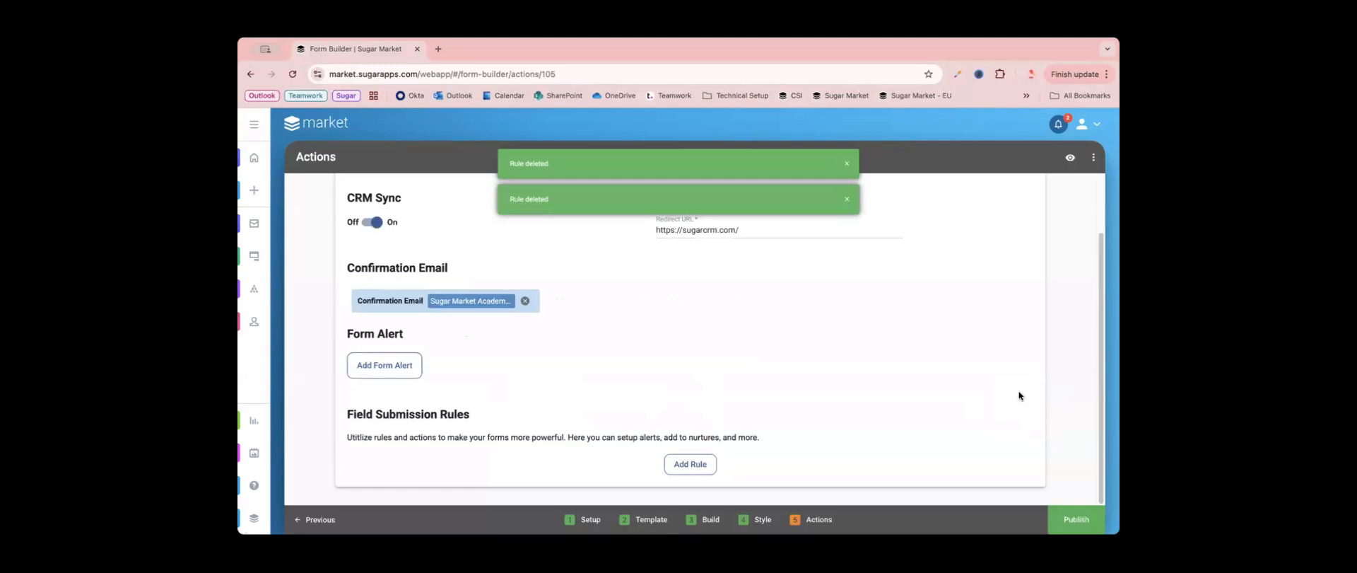
- Publish the form and dismiss its embed code without copying it
scroll(864, 285, "up", 2)
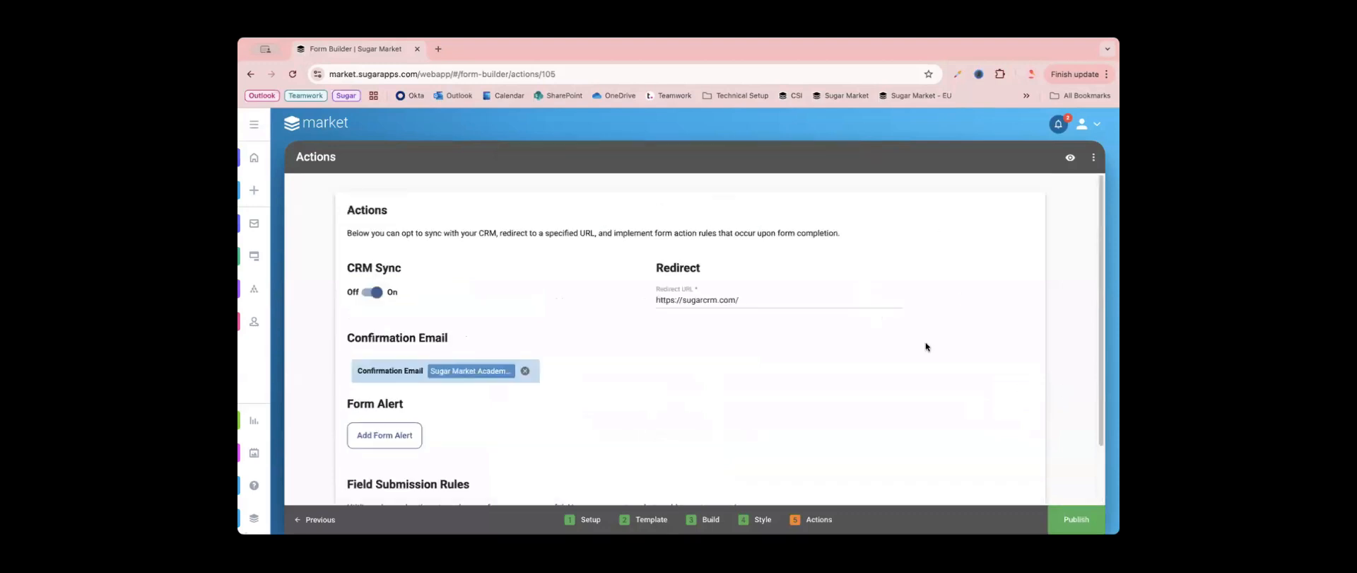
left_click(1076, 520)
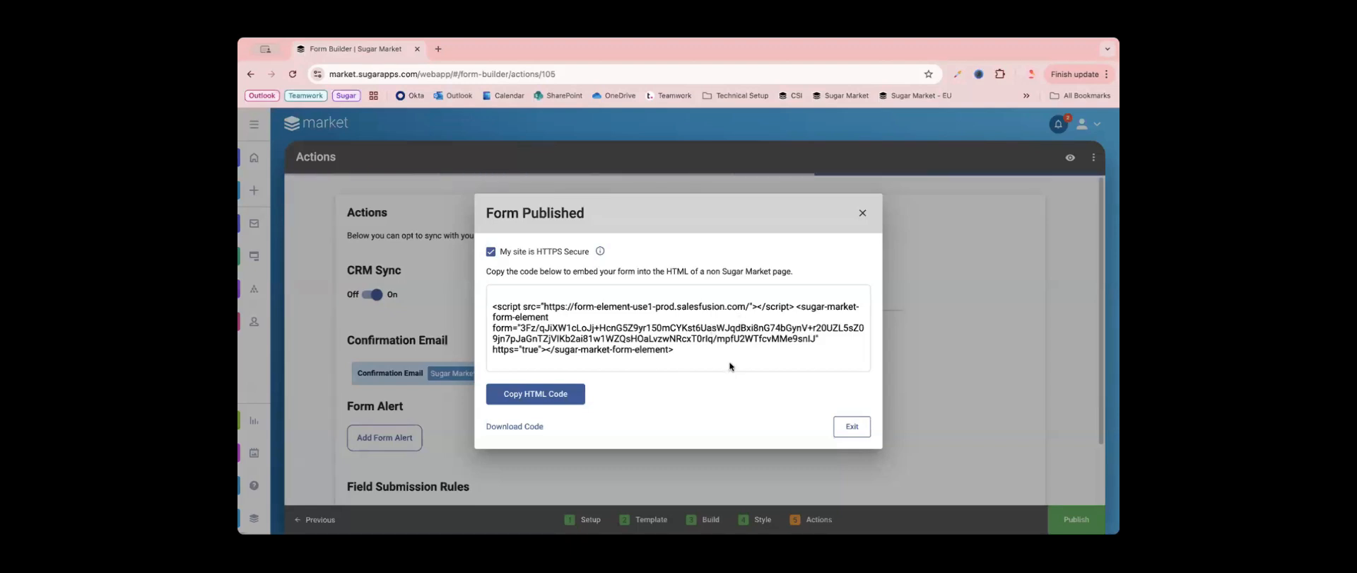
left_click(862, 212)
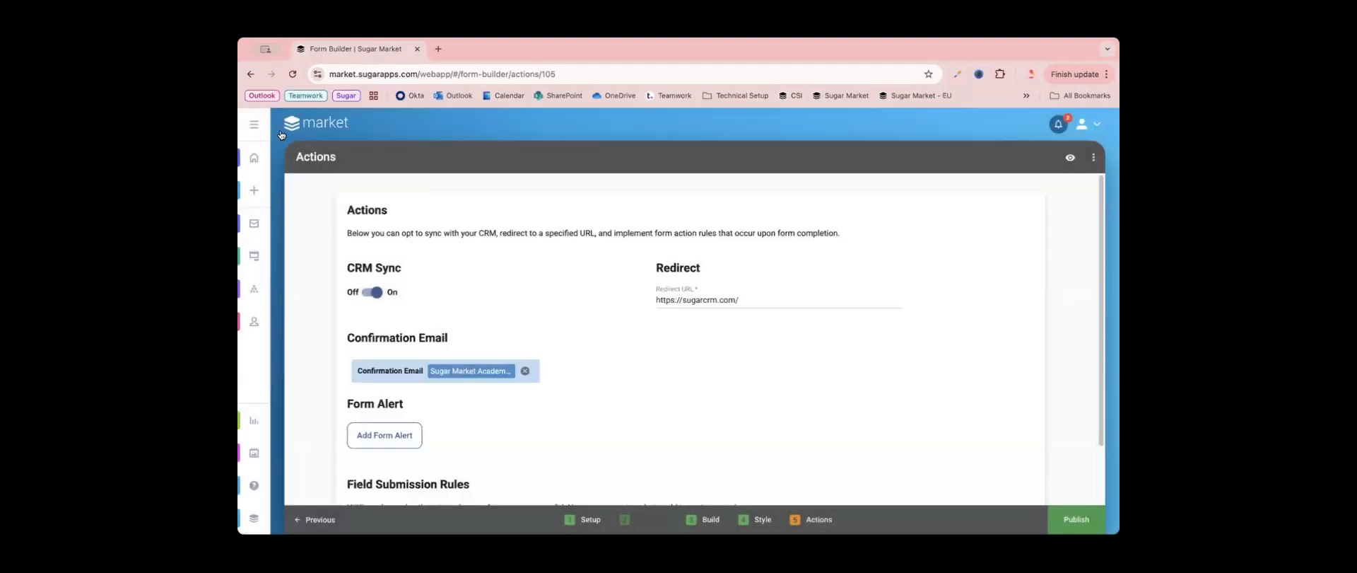
- Open Sugar Market in a new browser tab and open the draft page "Sugar Market Academy: Example Page - V2" for editing
left_click(438, 49)
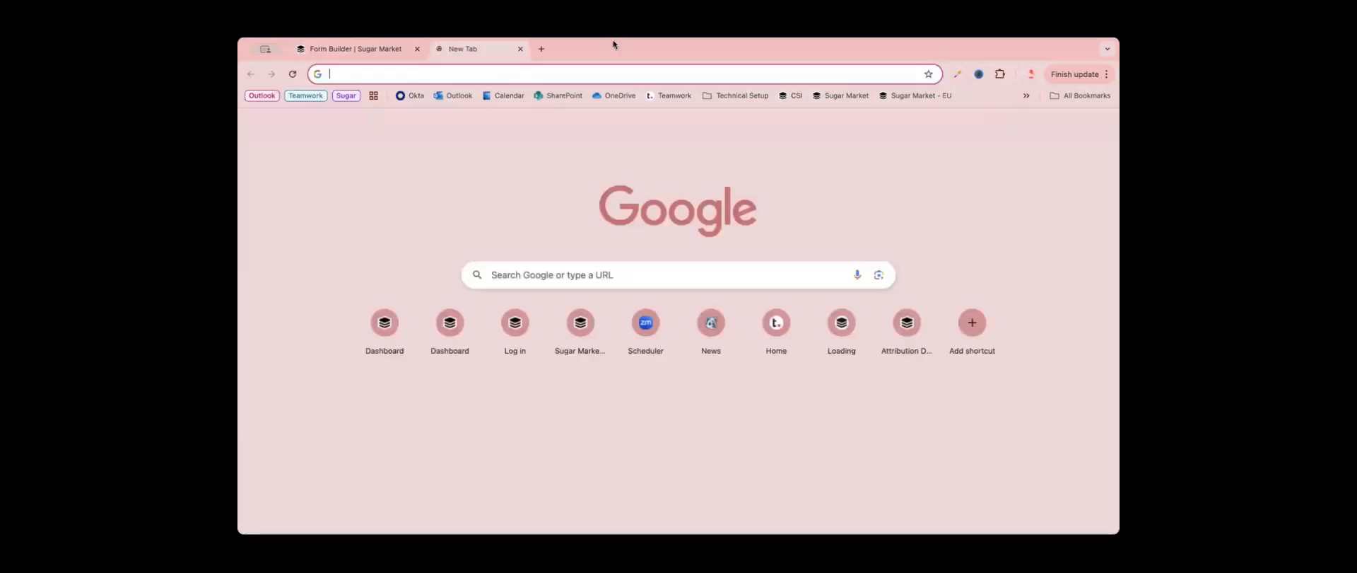
left_click(846, 97)
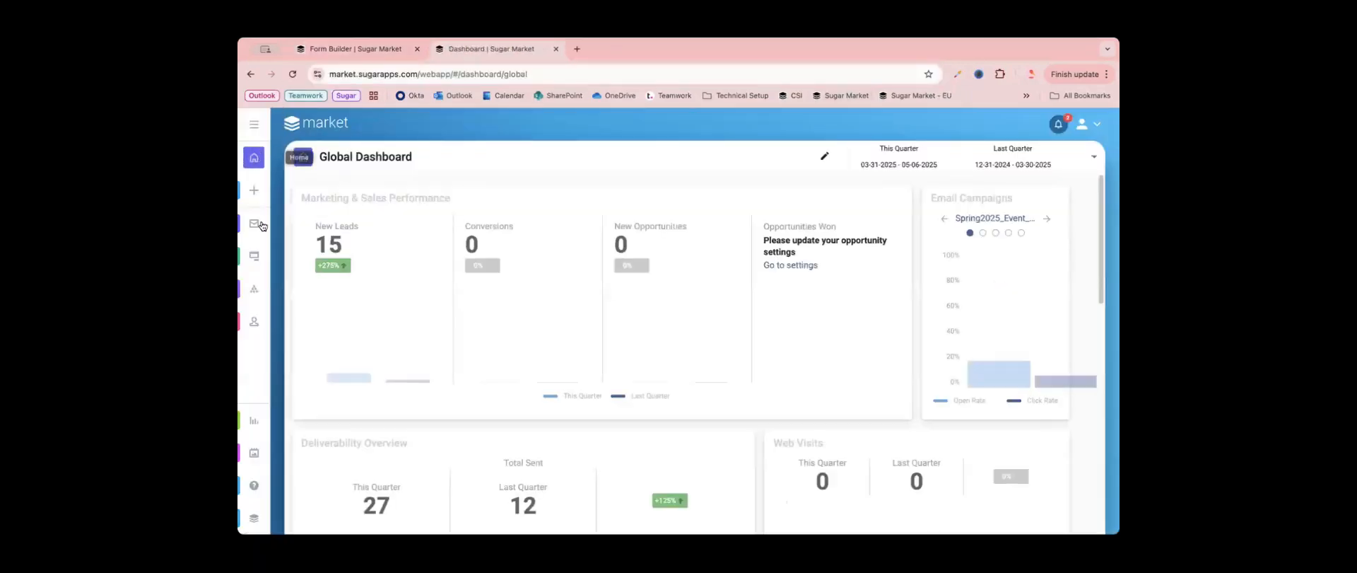
left_click(259, 259)
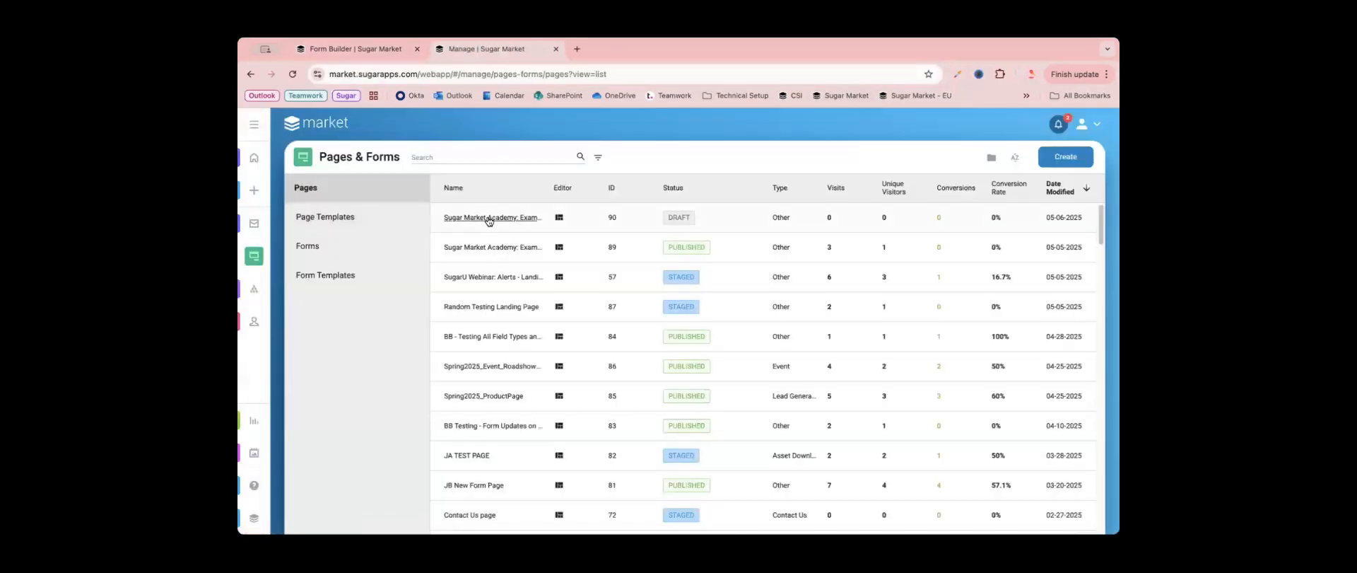
left_click(475, 220)
- Assign the feedback form to the empty Form element below the page's introductory text
scroll(854, 382, "down", 5)
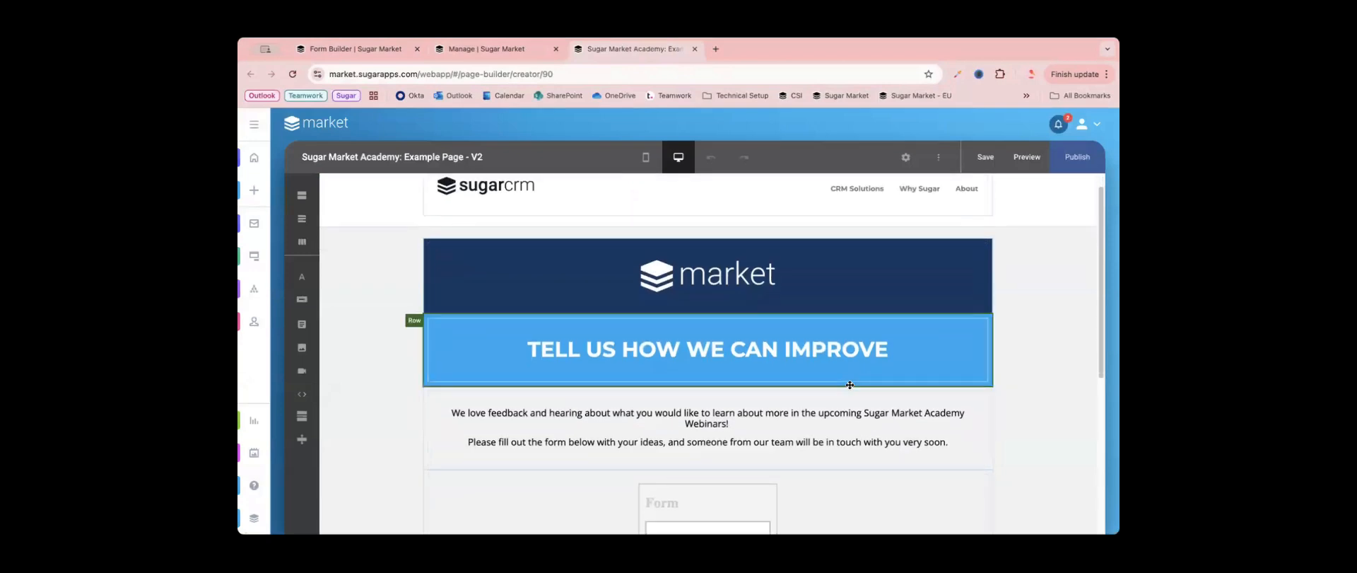
left_click(727, 441)
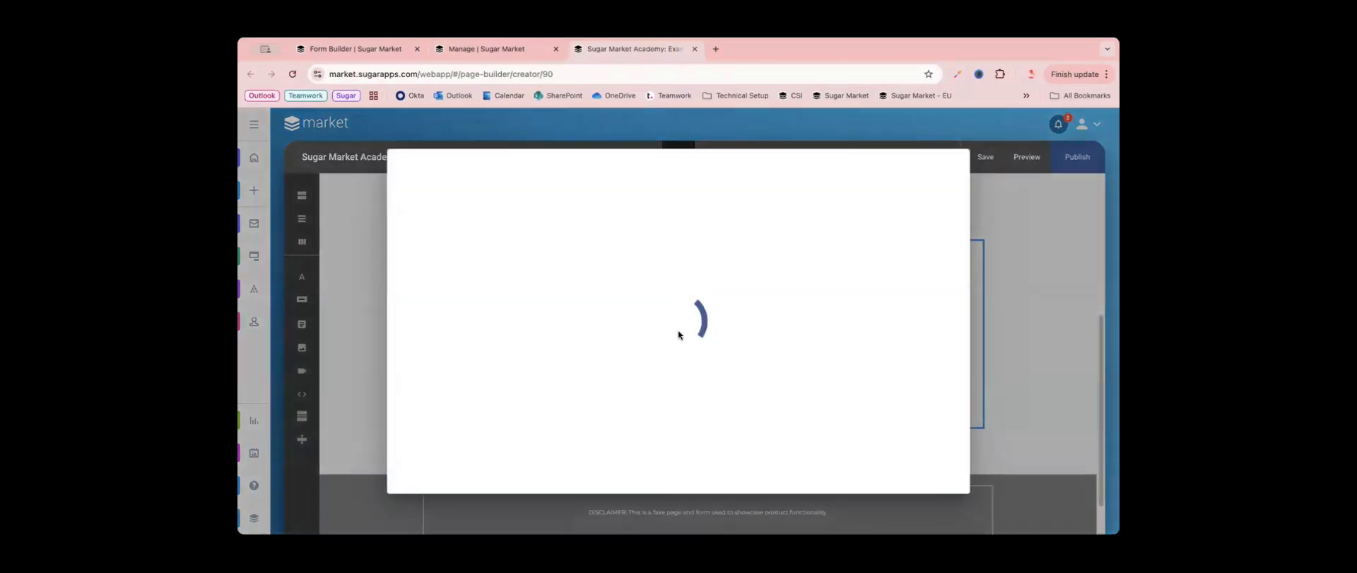
left_click(434, 325)
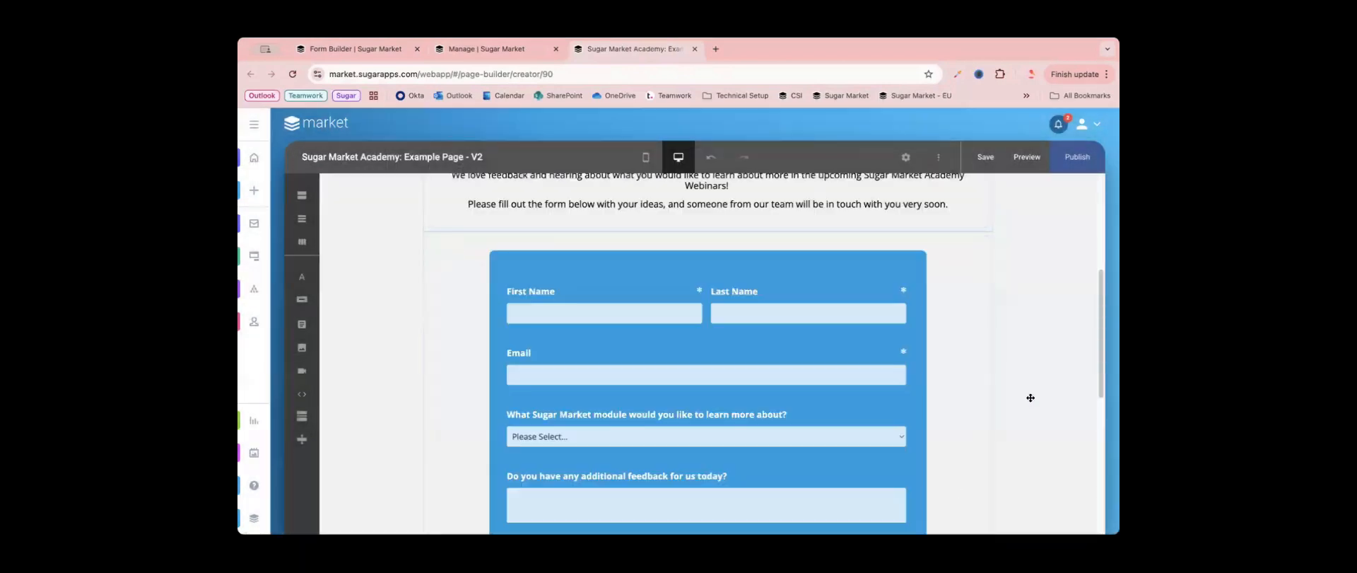
- Check the embedded form down to its Submit button, publish the page, and open the live page
scroll(1027, 397, "down", 1)
scroll(1080, 218, "down", 1)
left_click(1077, 162)
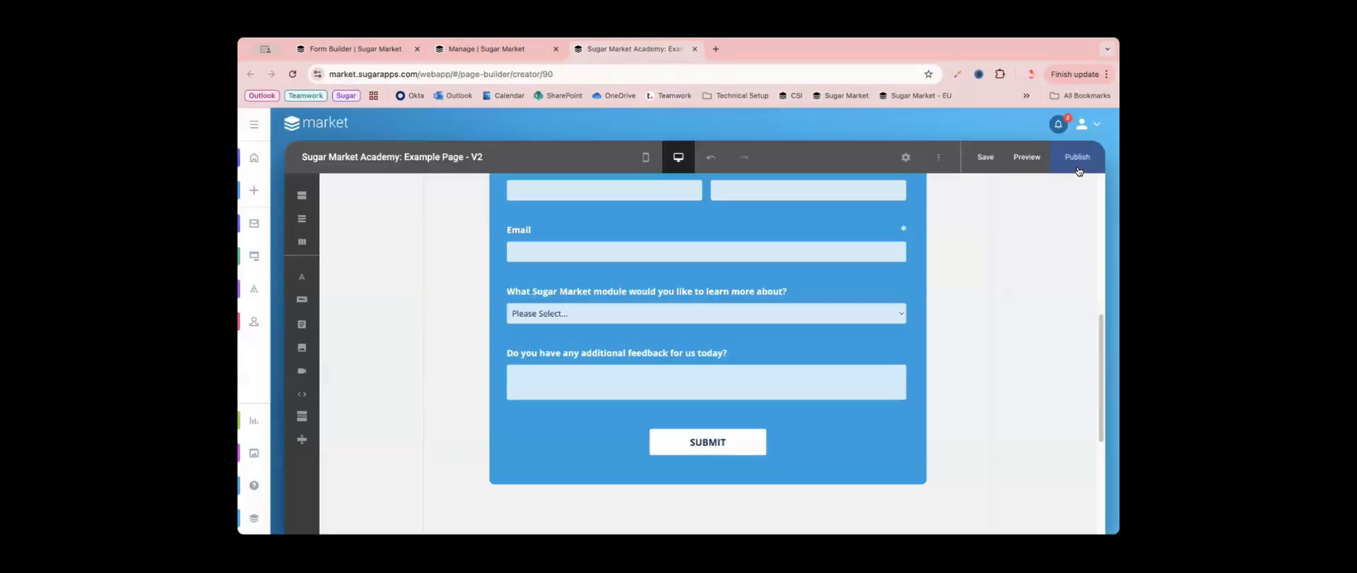
left_click(823, 172)
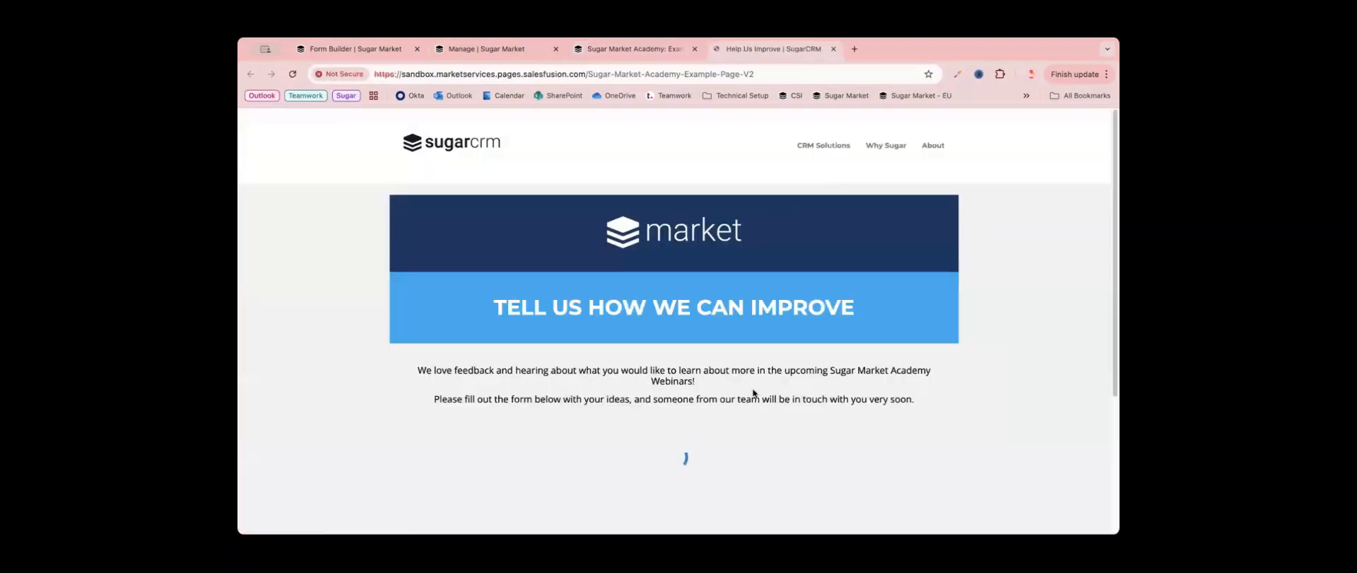
- Check the form on the live page, close the page editor and Manage tabs without saving, and return to the form builder
scroll(910, 350, "down", 10)
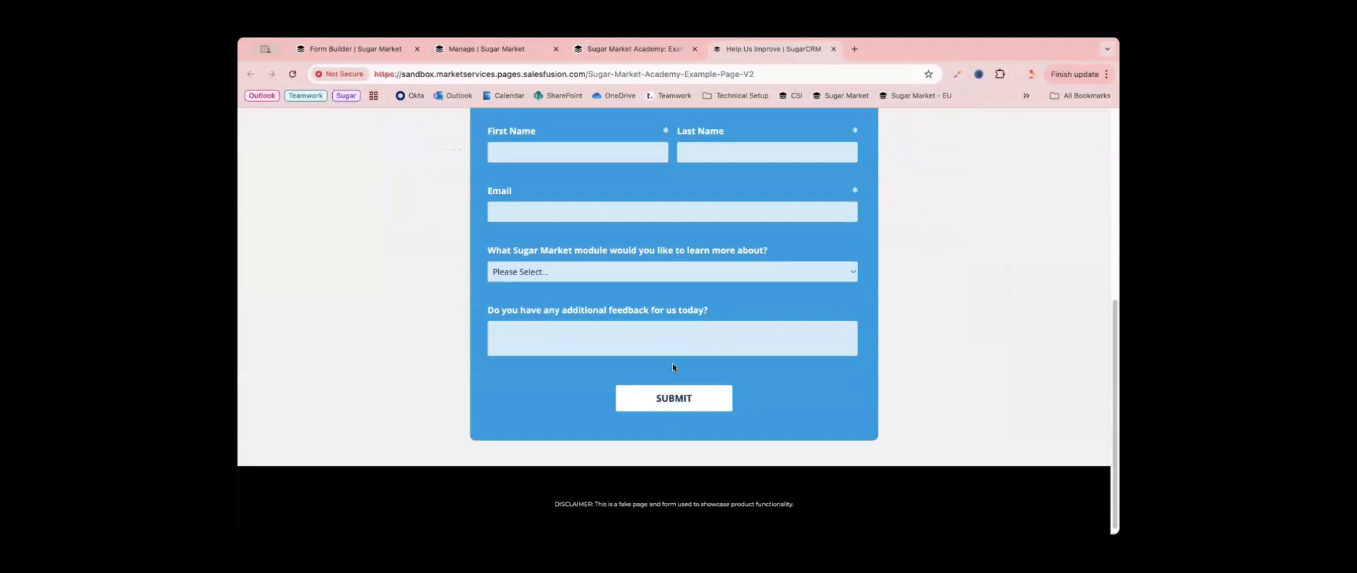
left_click(690, 50)
left_click(695, 48)
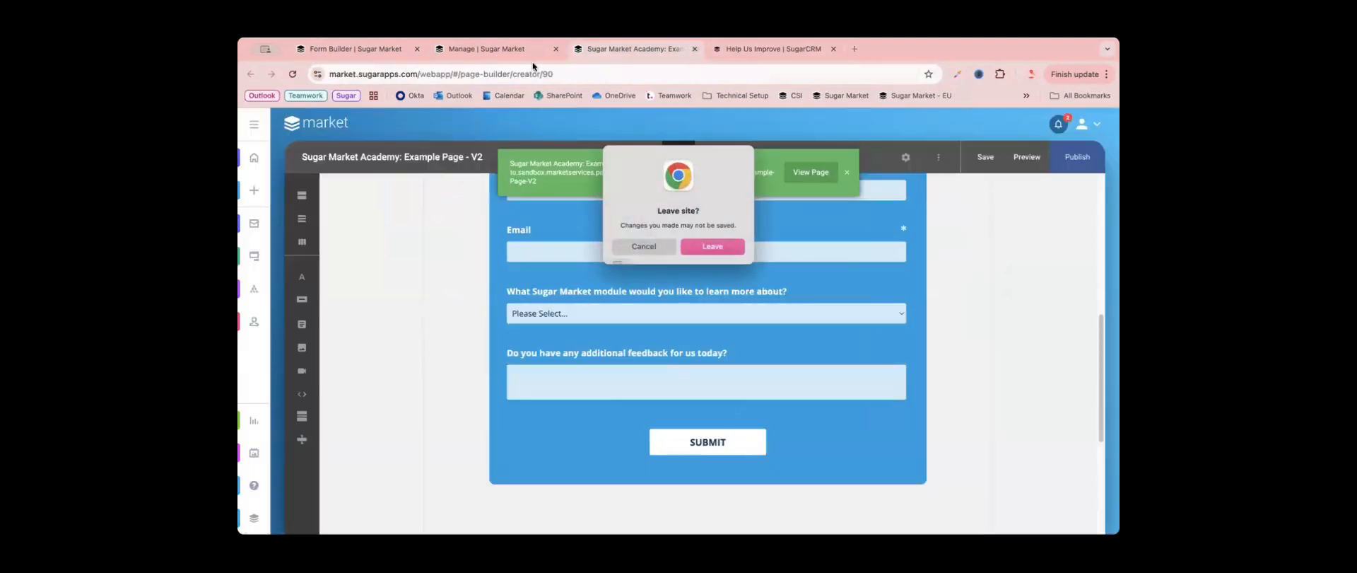
left_click(697, 245)
left_click(516, 51)
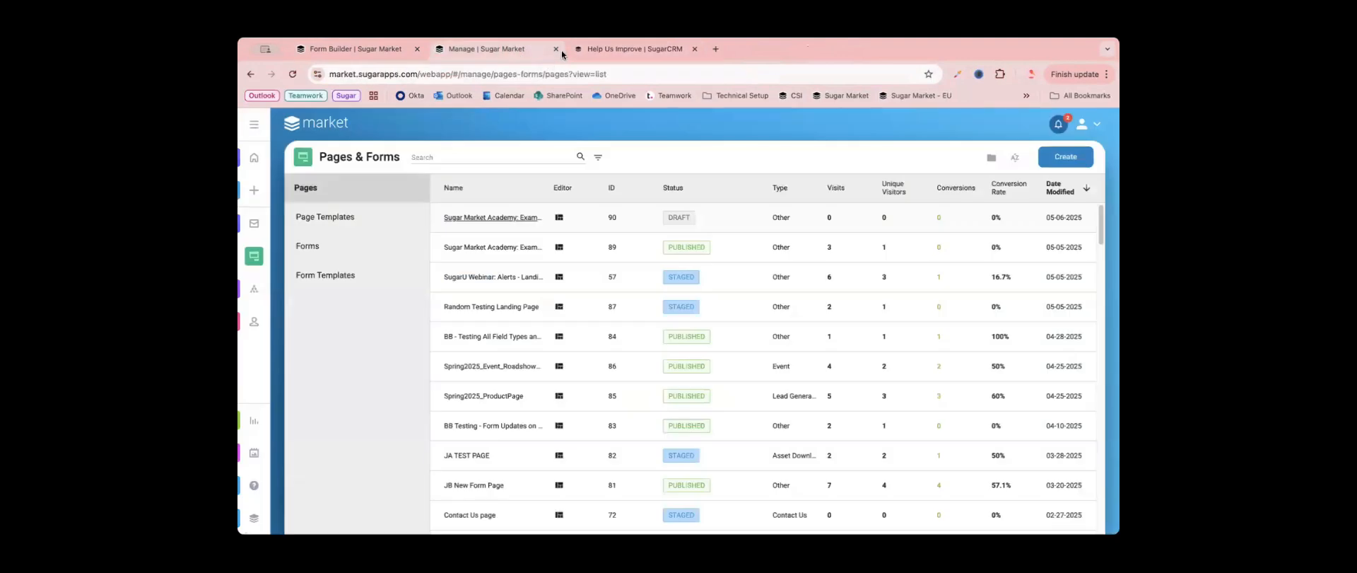
left_click(555, 48)
left_click(349, 53)
- Go back to the form's Style step and open the style settings of the Submit button
scroll(621, 371, "down", 2)
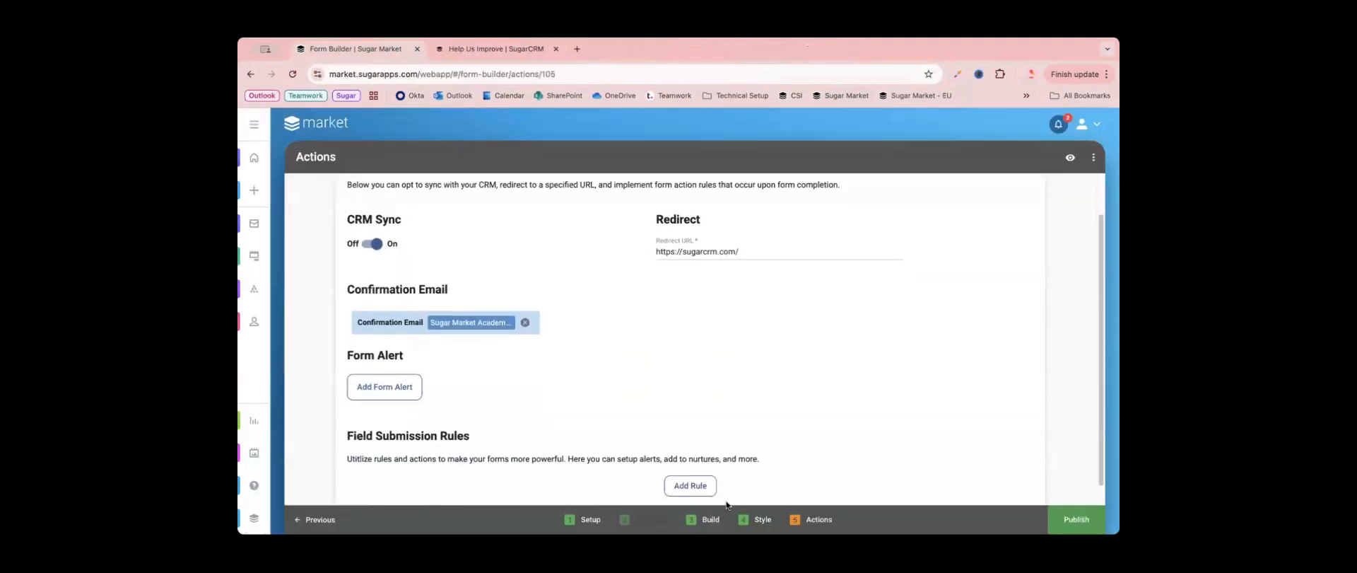
left_click(705, 525)
left_click(738, 528)
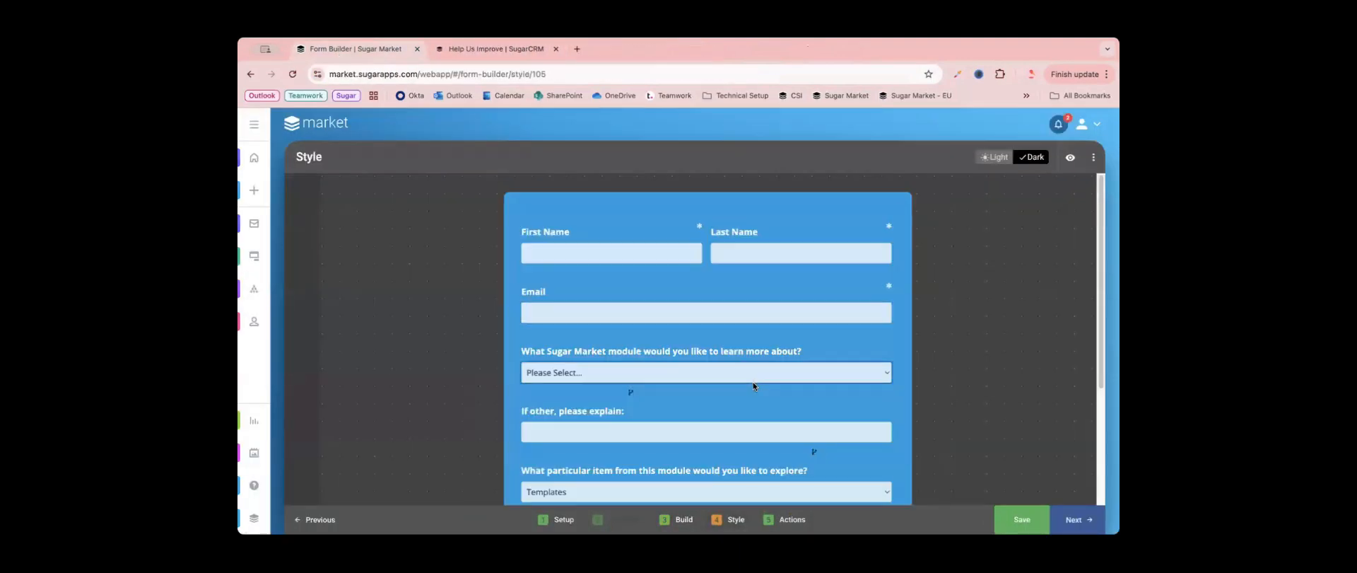
scroll(752, 382, "down", 3)
left_click(758, 444)
scroll(466, 353, "down", 5)
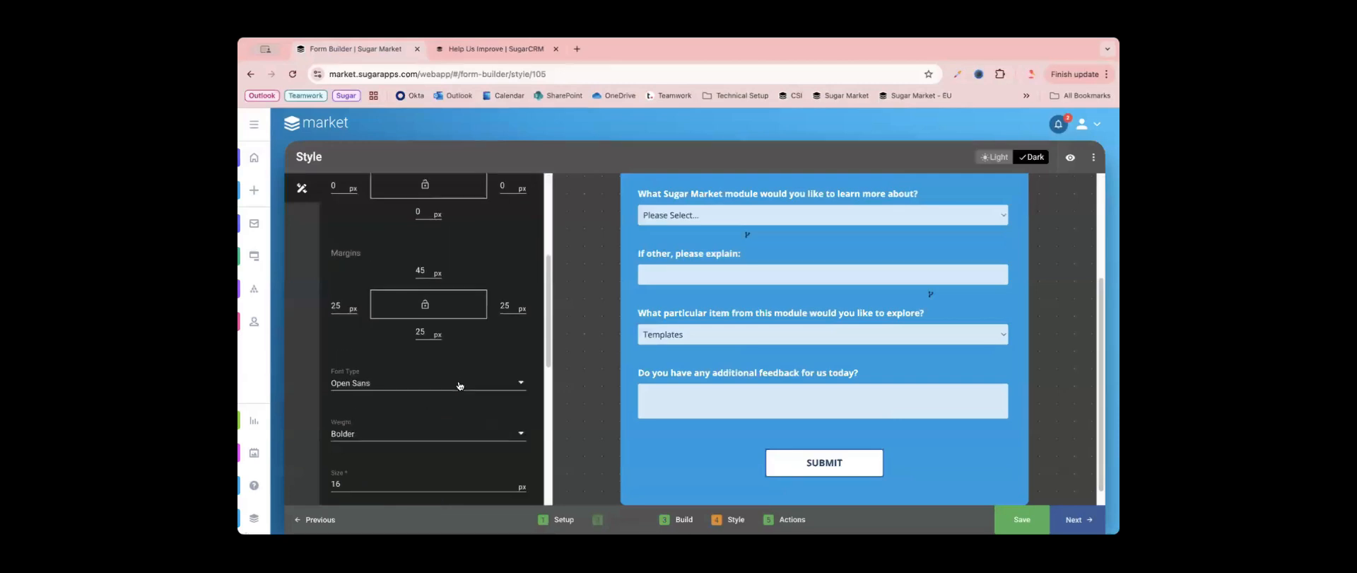
- Copy the Submit button's font color code #143762 and set its font color to white (#ffffff)
left_click(387, 244)
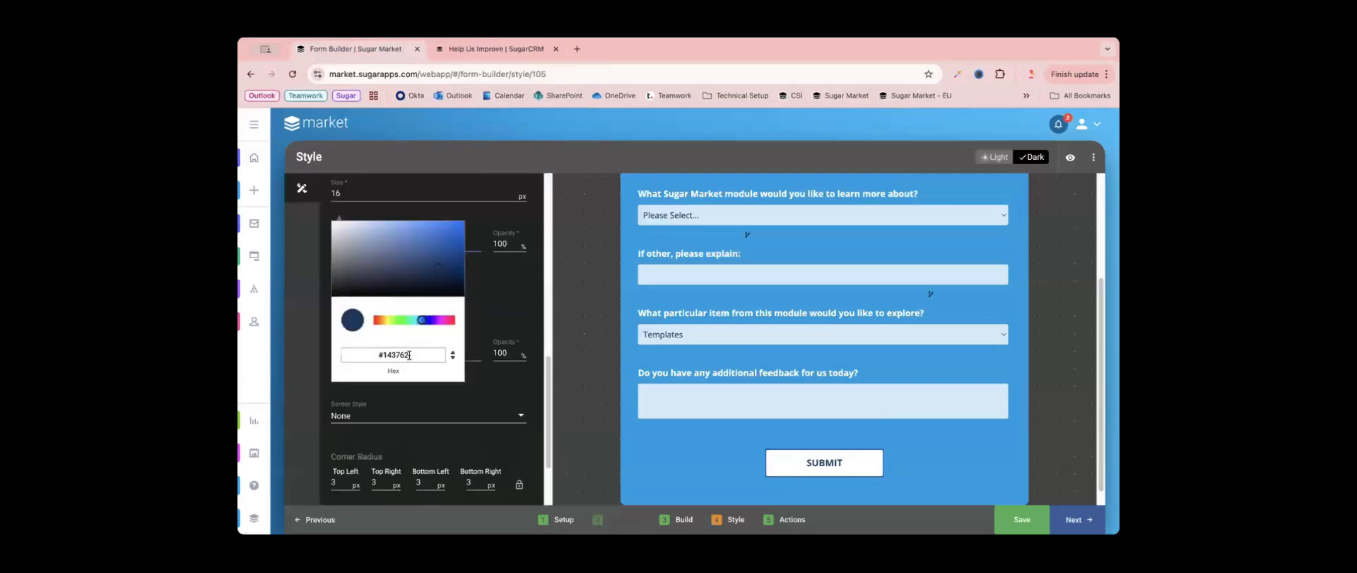
left_click(408, 355)
left_click(506, 311)
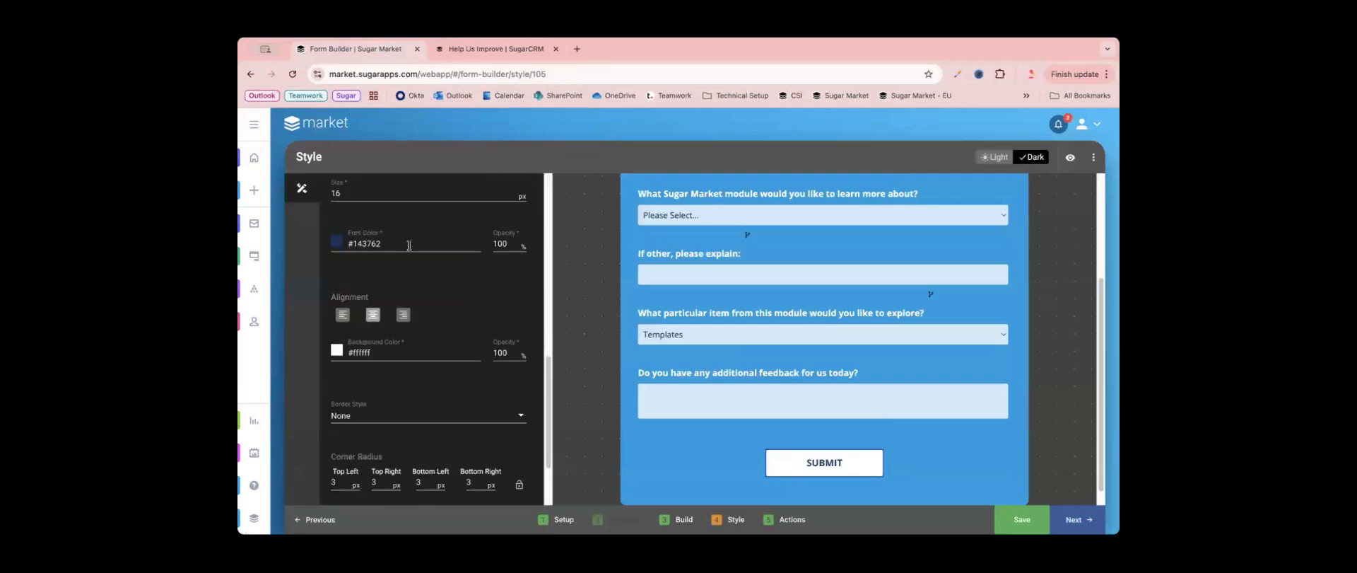
left_click(409, 245)
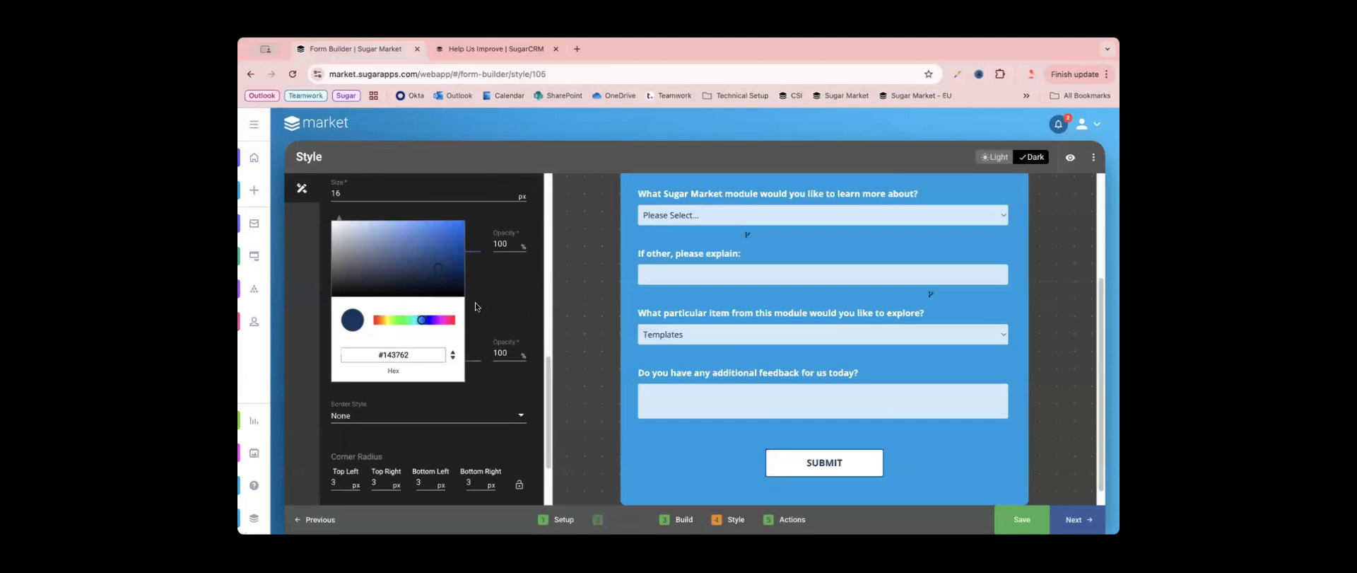
left_click_drag(369, 277, 311, 194)
left_click(515, 309)
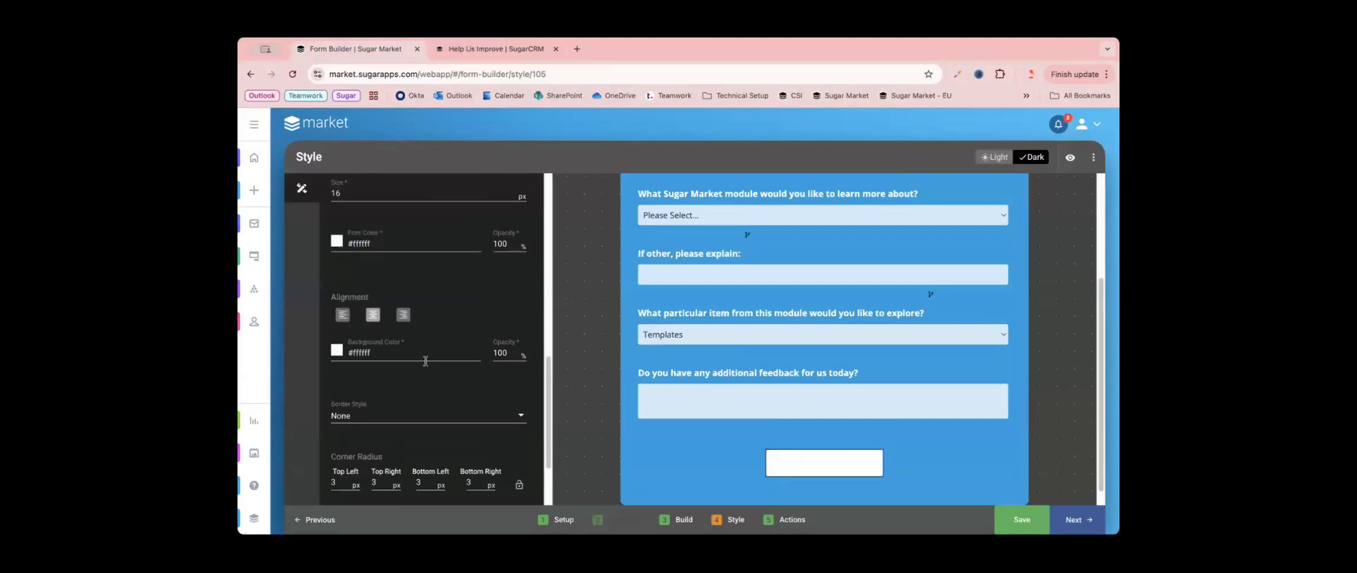
- Set the Submit button's background color to the copied dark blue #143762
left_click(381, 359)
triple_click(393, 464)
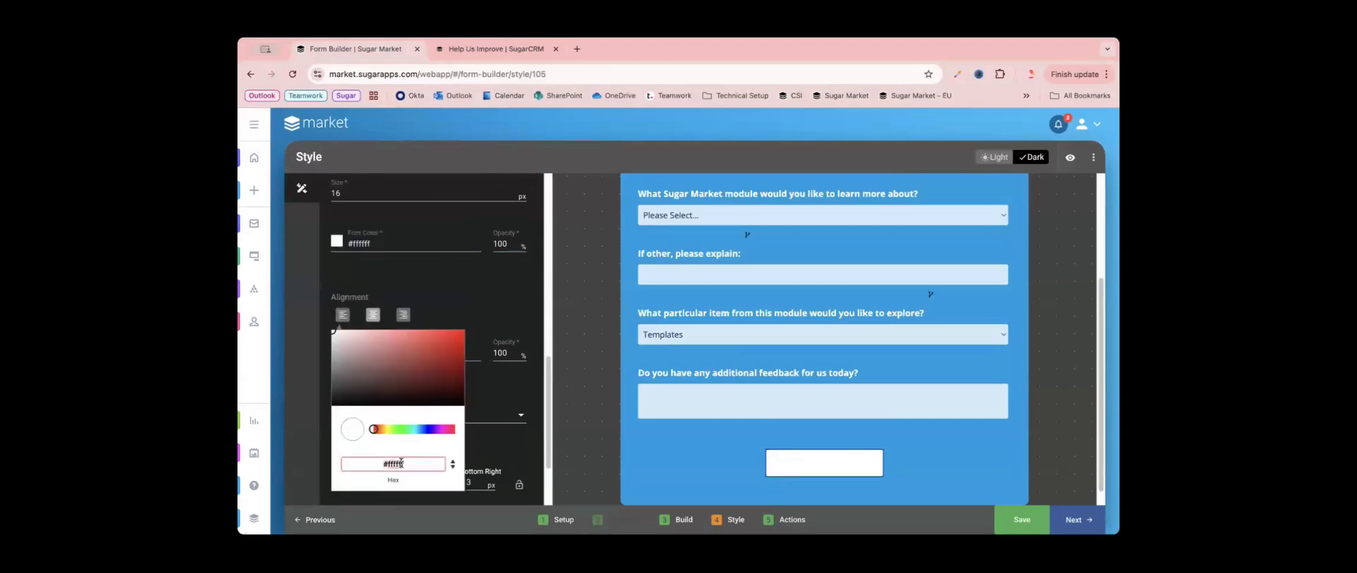
type("#143762")
left_click(506, 446)
scroll(875, 455, "down", 1)
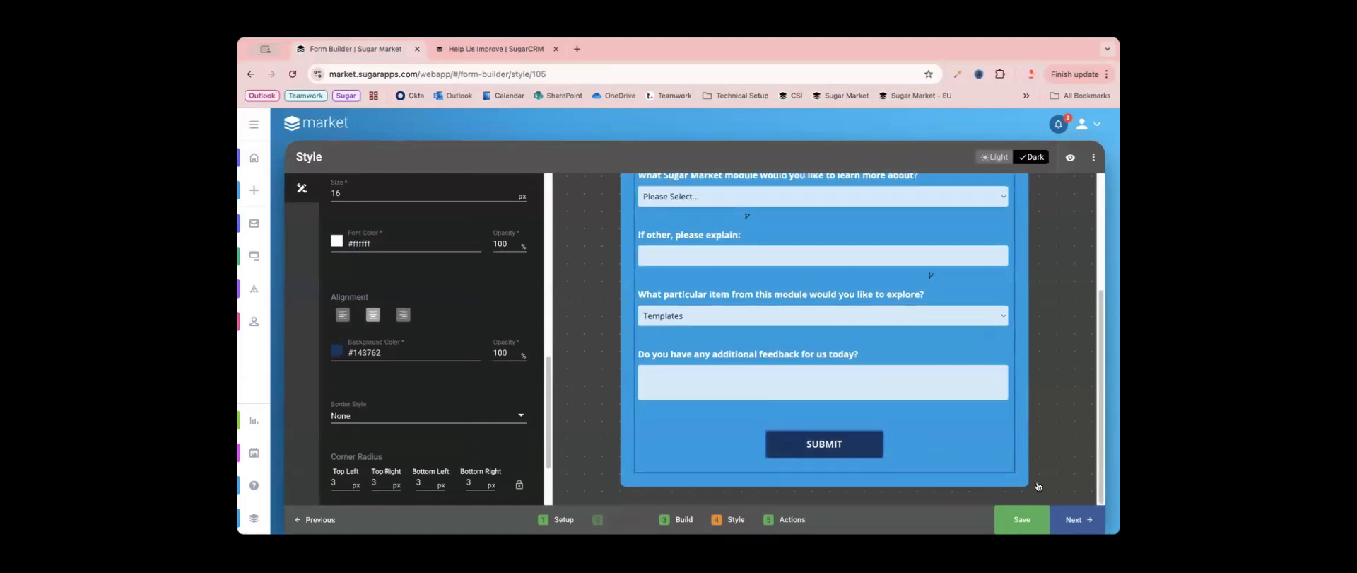
- Save and republish the form, and reload the live page to check the restyled Submit button
left_click(1022, 519)
left_click(1076, 520)
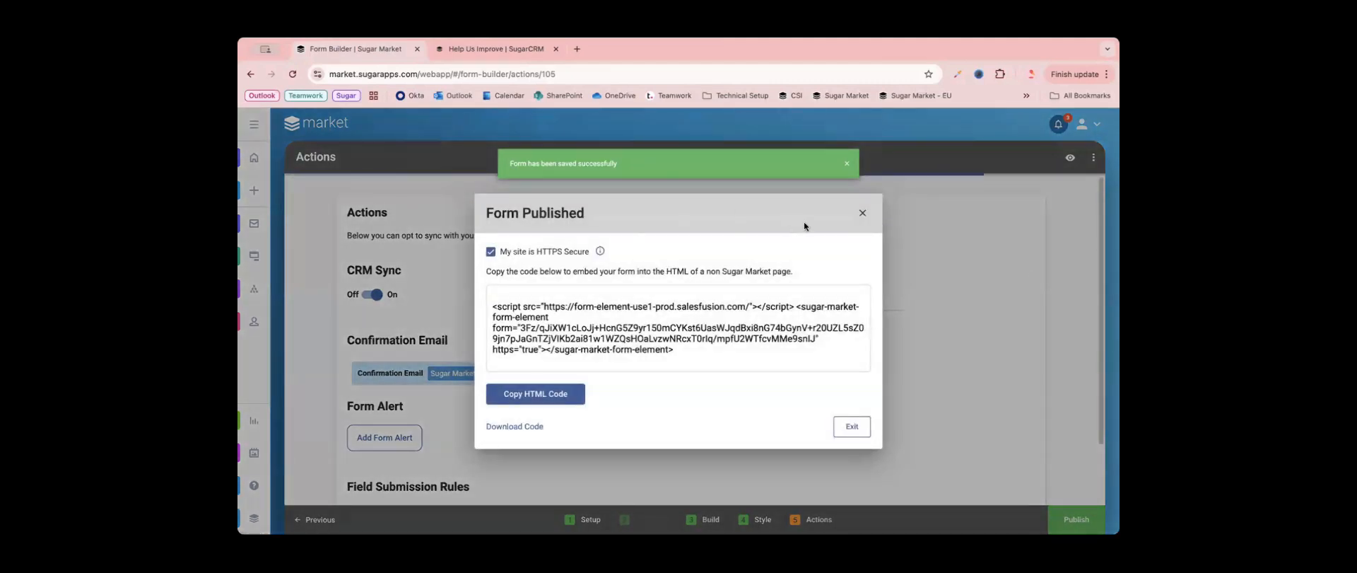
left_click(461, 48)
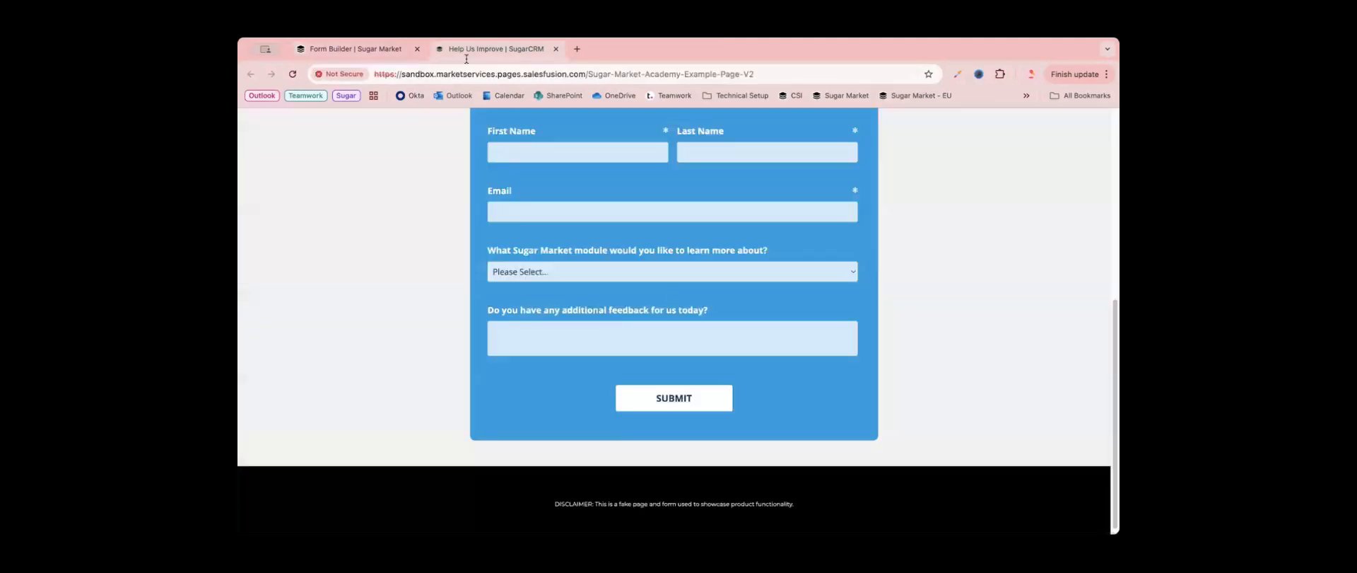
left_click(292, 74)
scroll(754, 393, "down", 4)
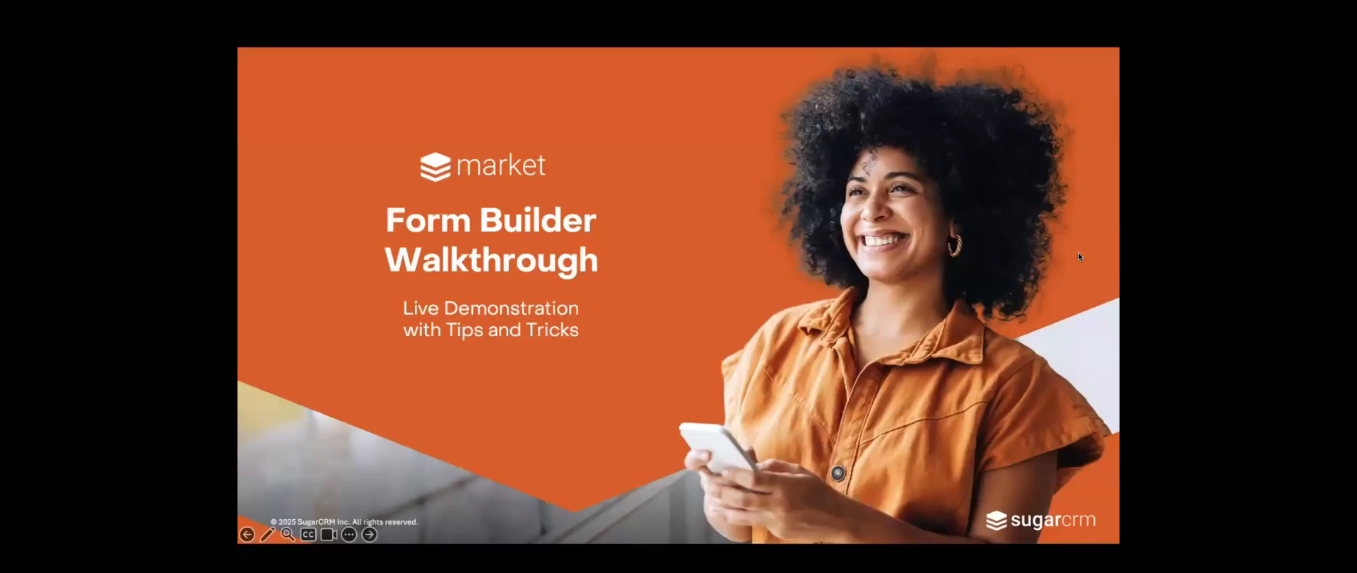
left_click(926, 339)
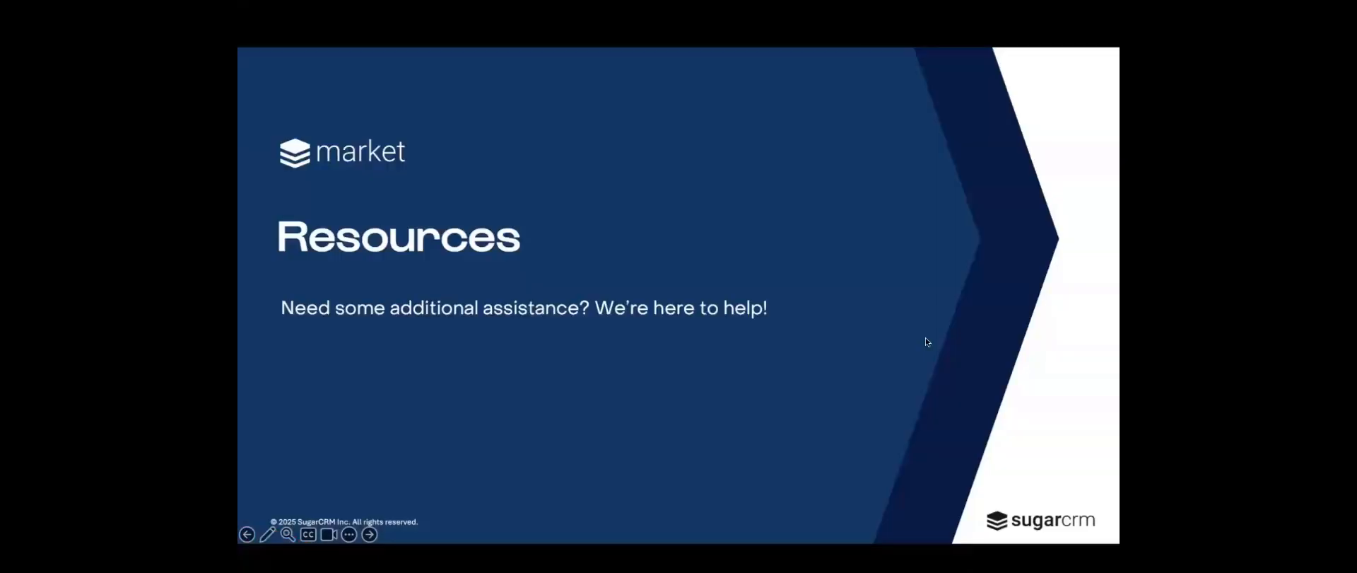
left_click(926, 339)
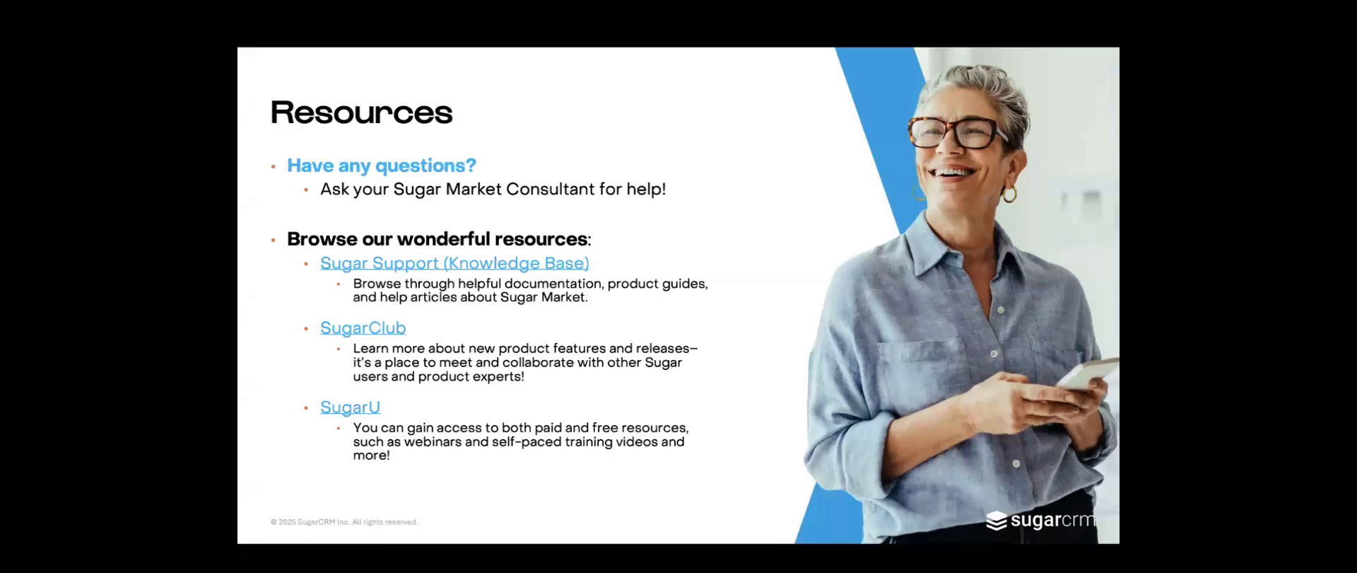
key("Right")
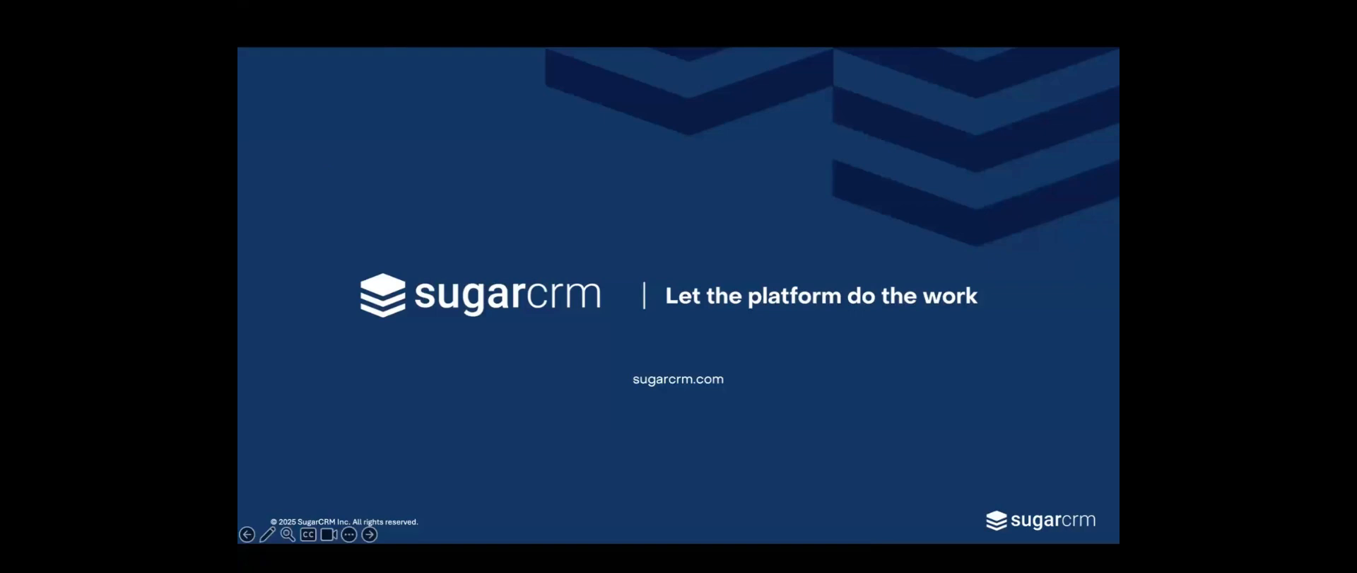
left_click(653, 238)
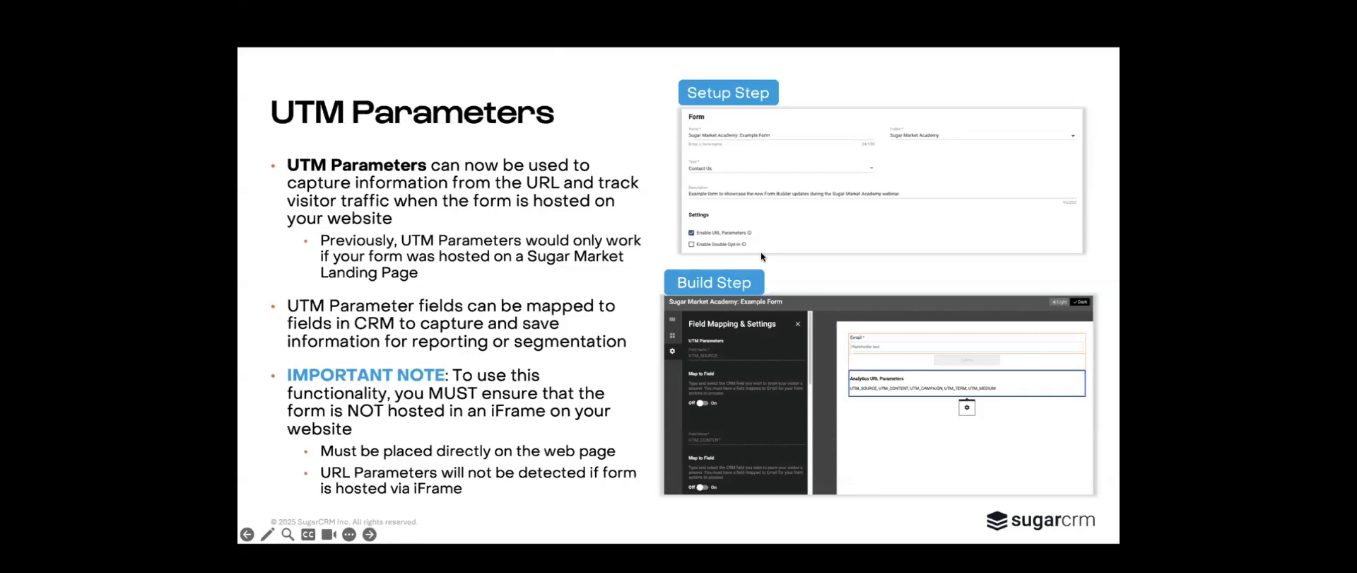
left_click(867, 273)
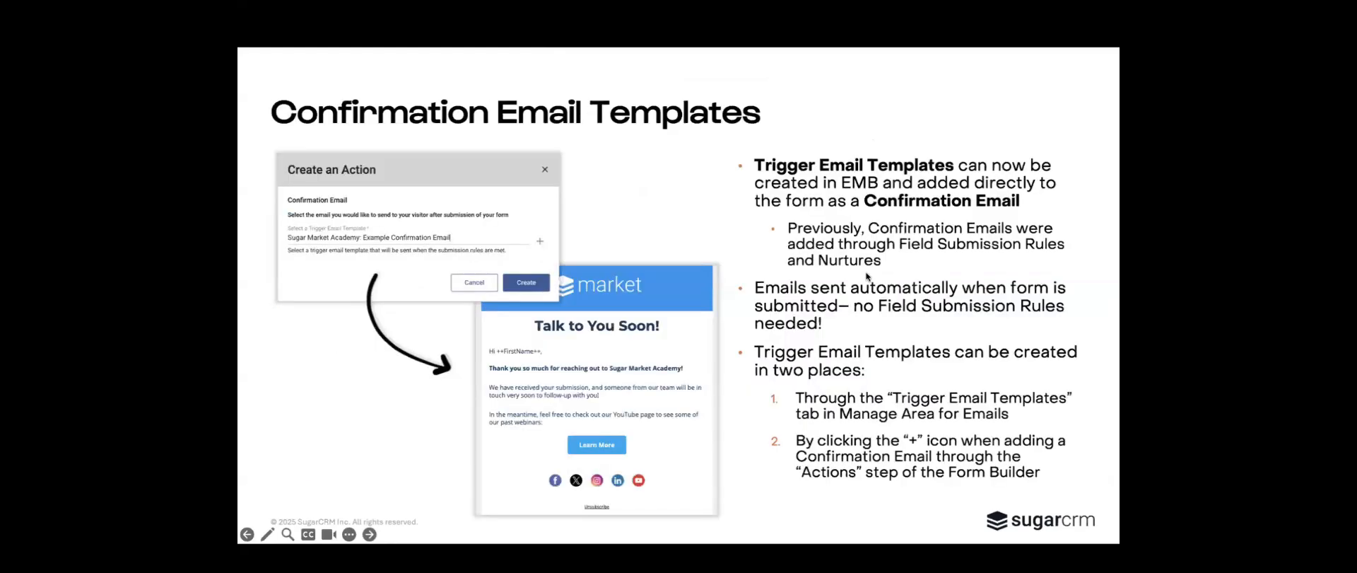
left_click(867, 273)
left_click(866, 273)
left_click(866, 273)
left_click(867, 273)
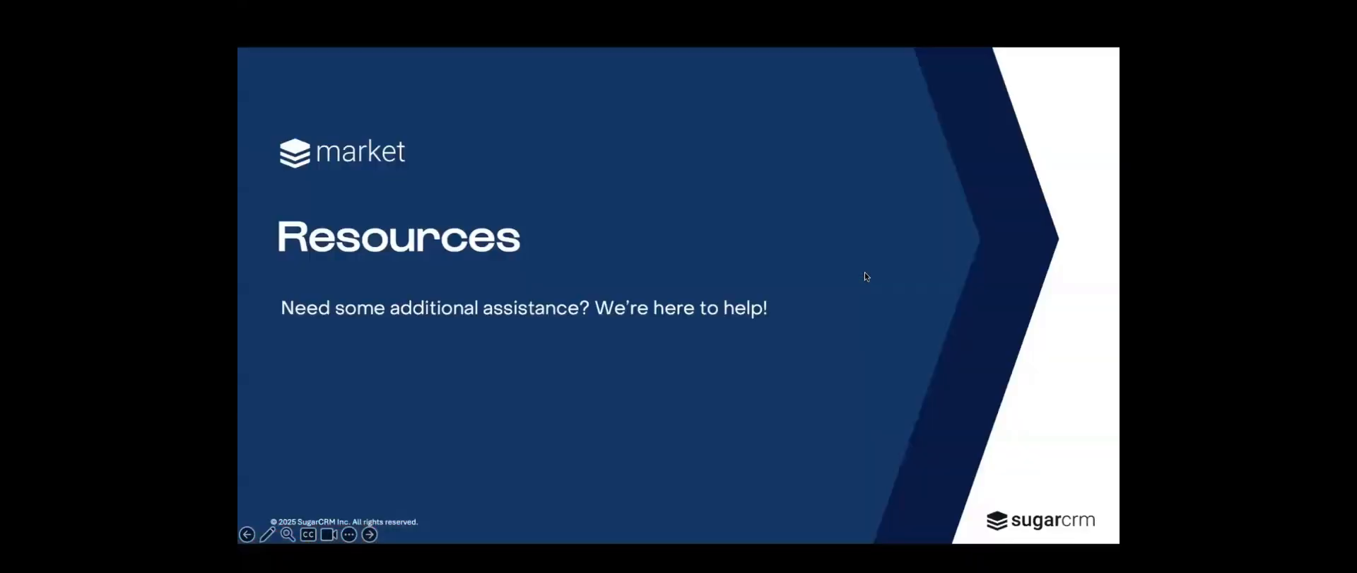
left_click(865, 273)
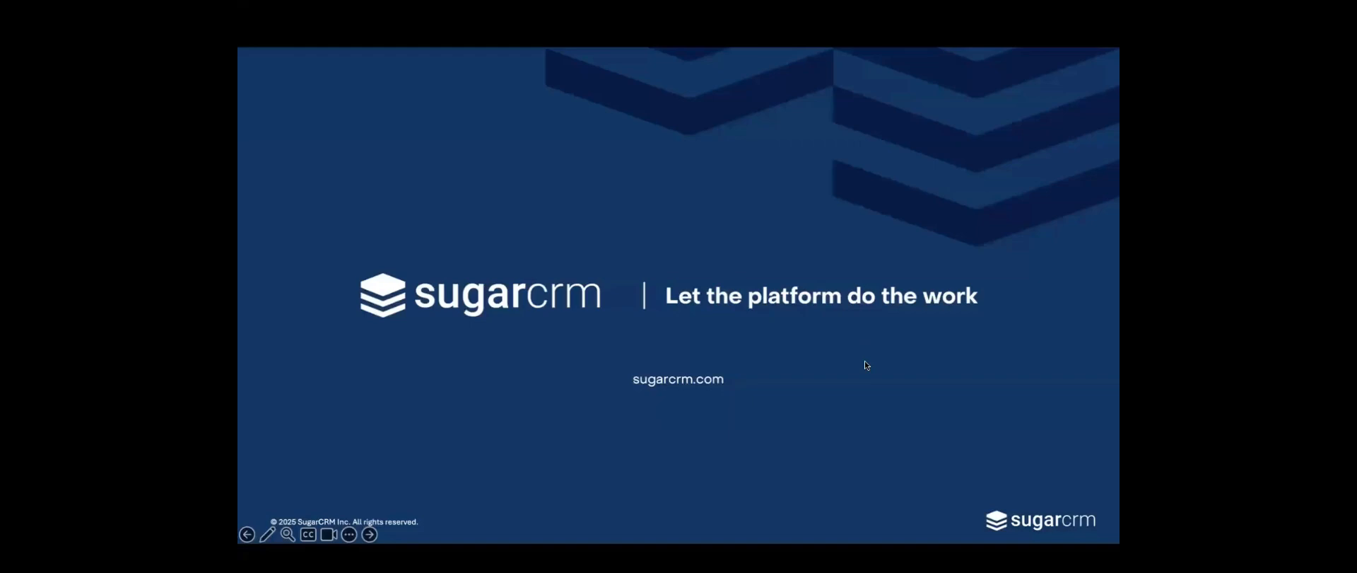